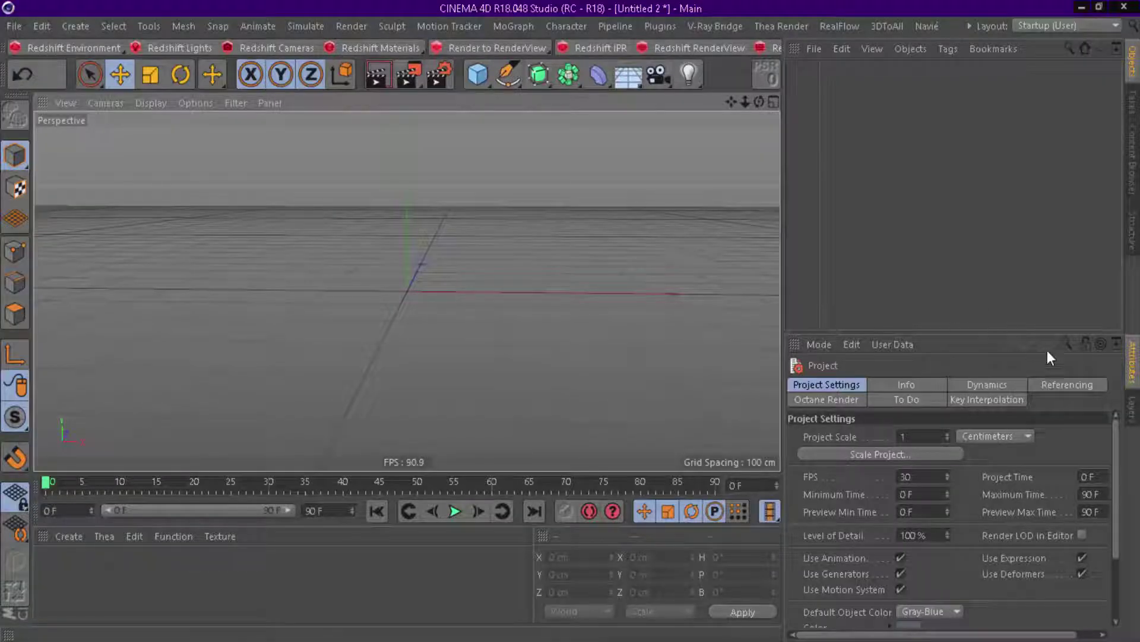
Change the project's View Clipping from Medium to Huge, then open the first city skyline image.
scroll(1122, 475, down, 3)
scroll(1121, 523, down, 2)
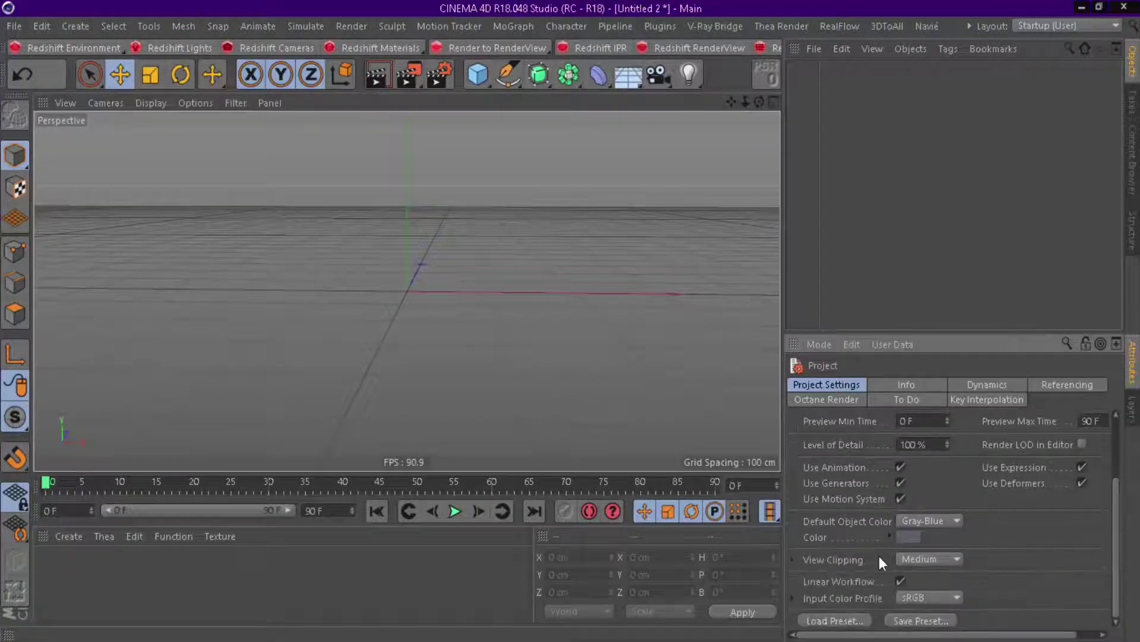
click(956, 559)
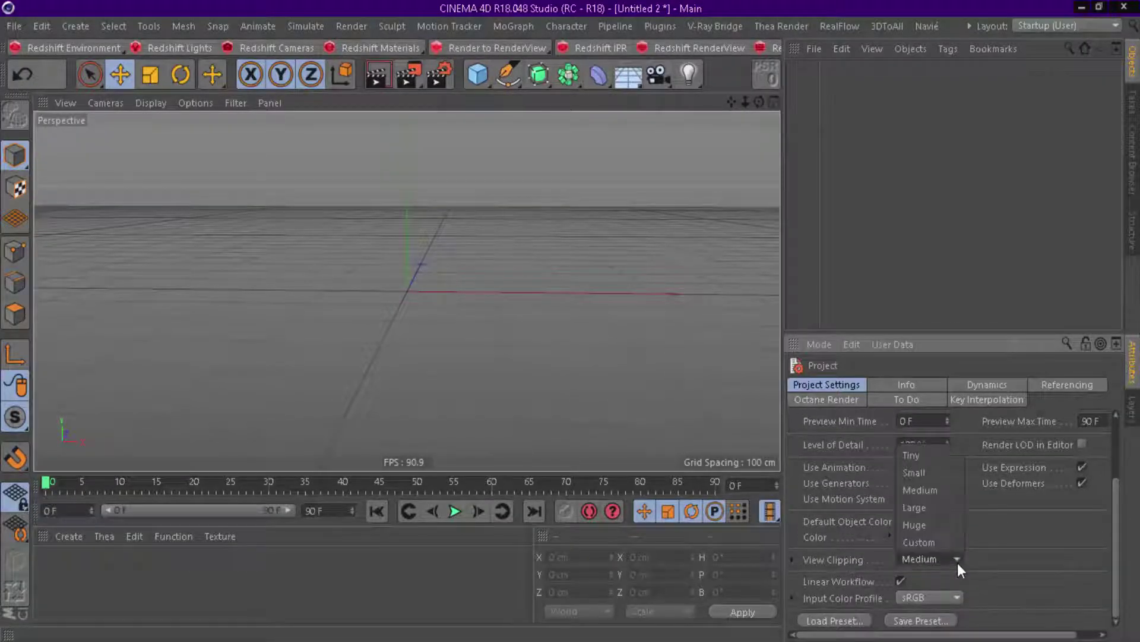
click(951, 526)
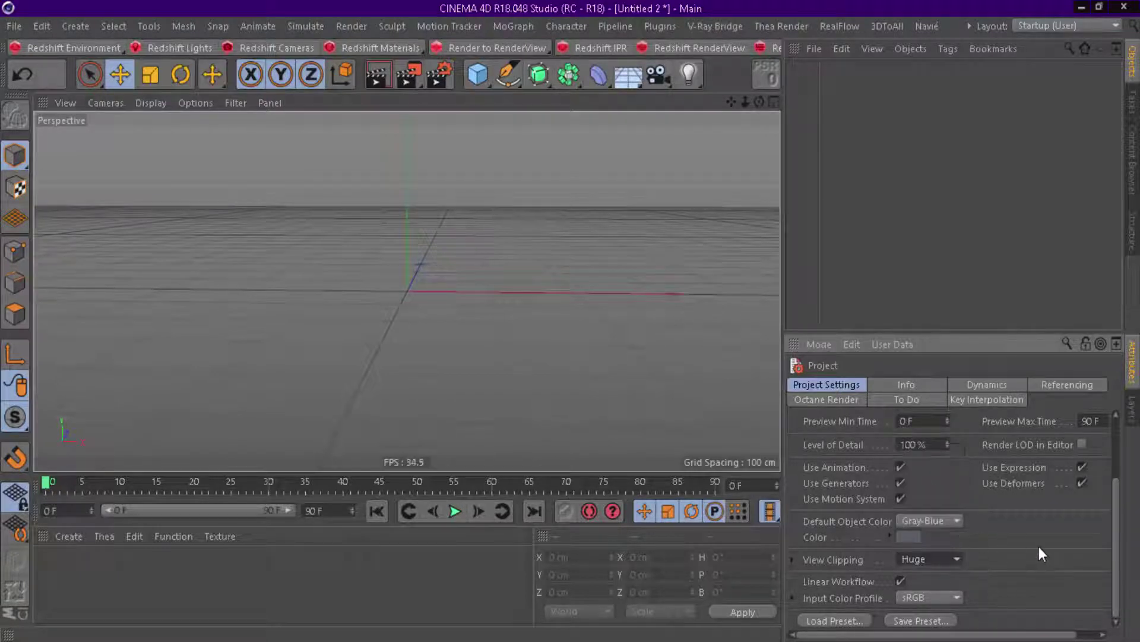
double_click(279, 156)
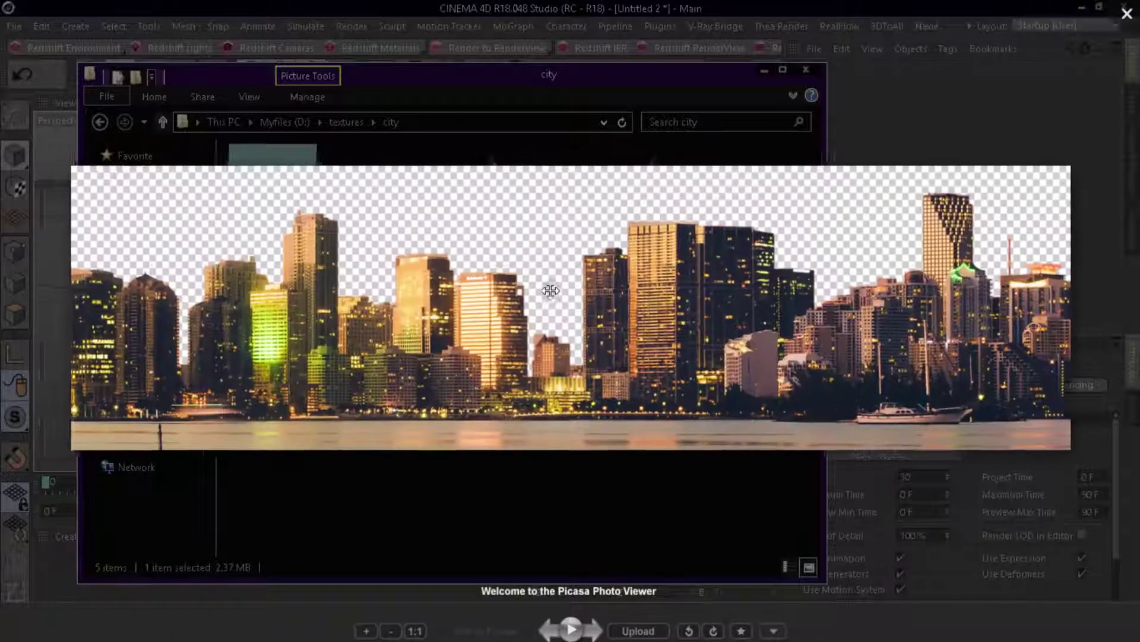
Browse the city skyline images in the photo viewer, returning to skyline.png.
key(Right)
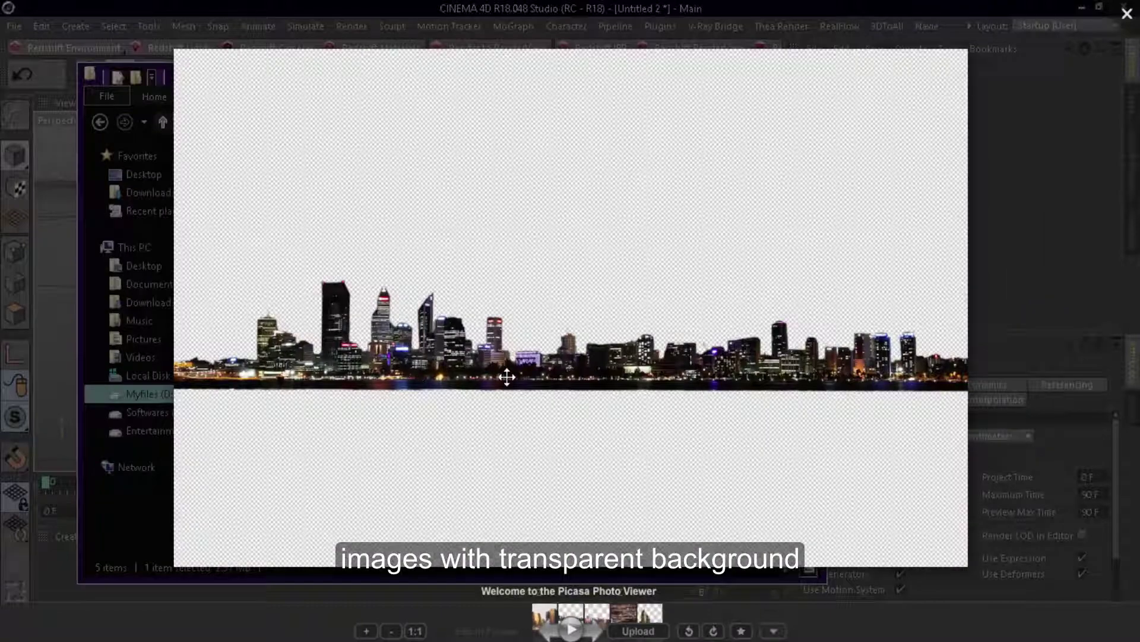
key(Right)
key(Right)
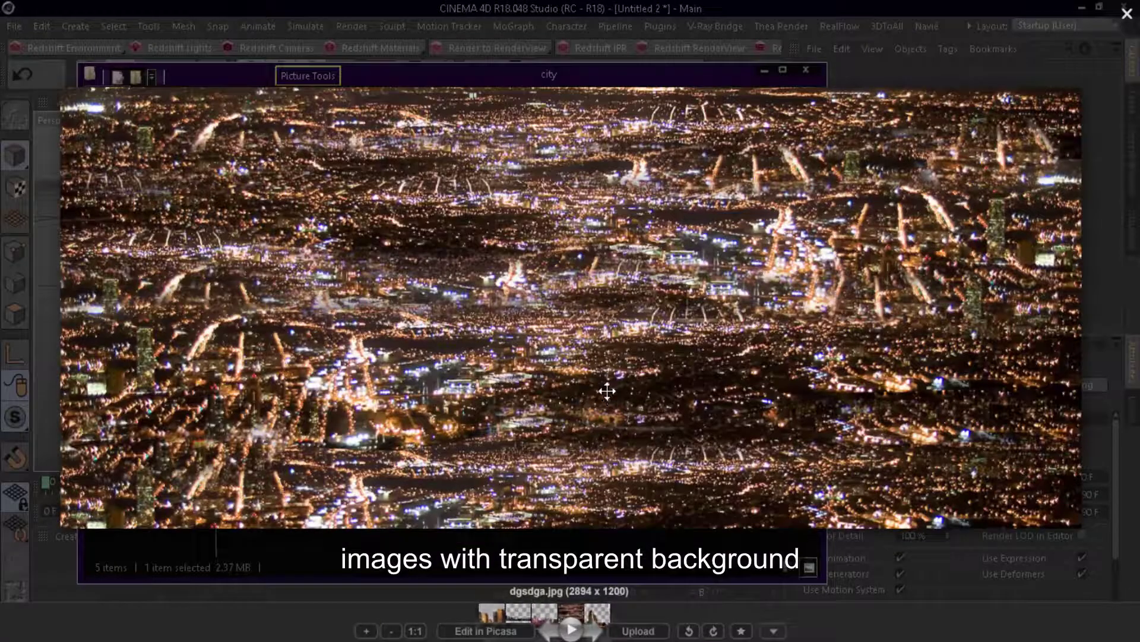
key(Right)
key(Left)
key(Right)
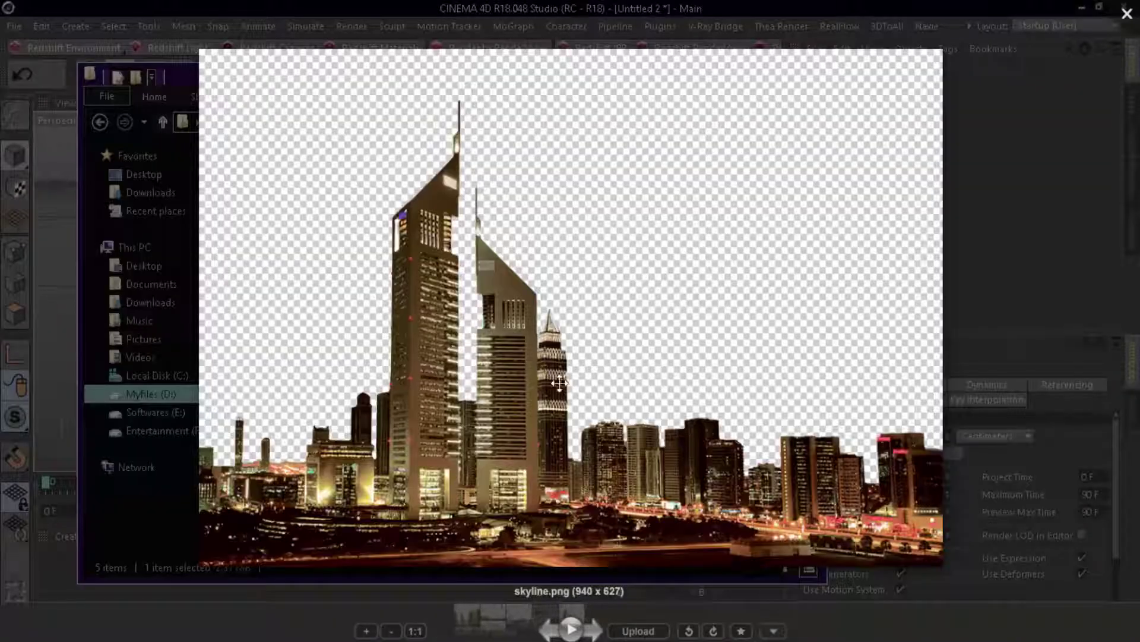
Create a new material Mat with Color and Reflectance off and Luminance on.
click(1127, 13)
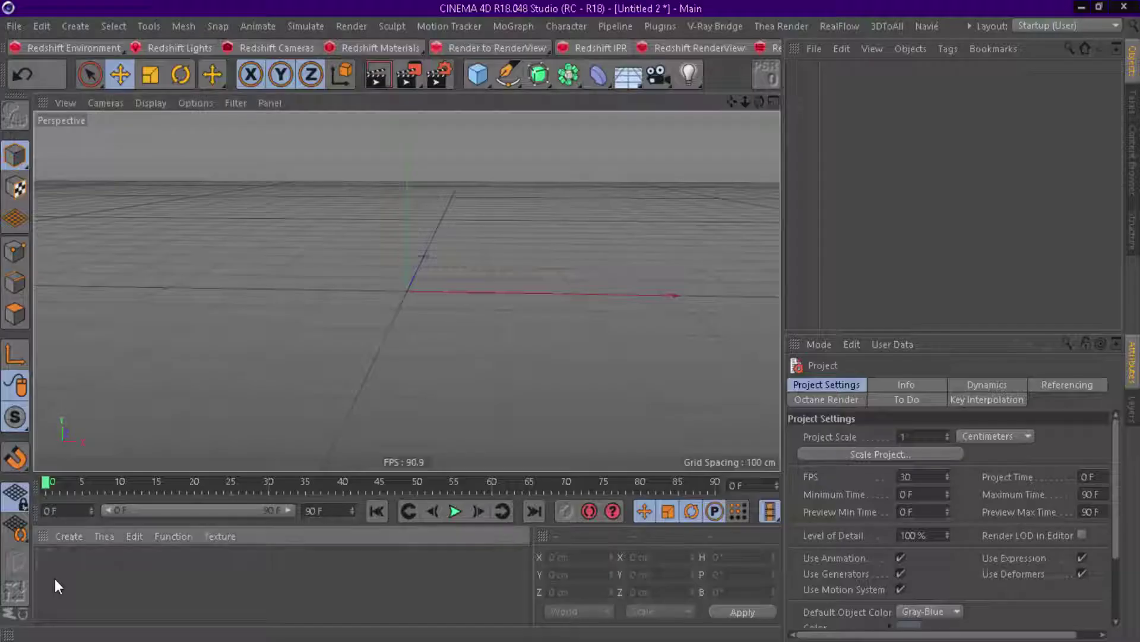
double_click(55, 579)
double_click(56, 570)
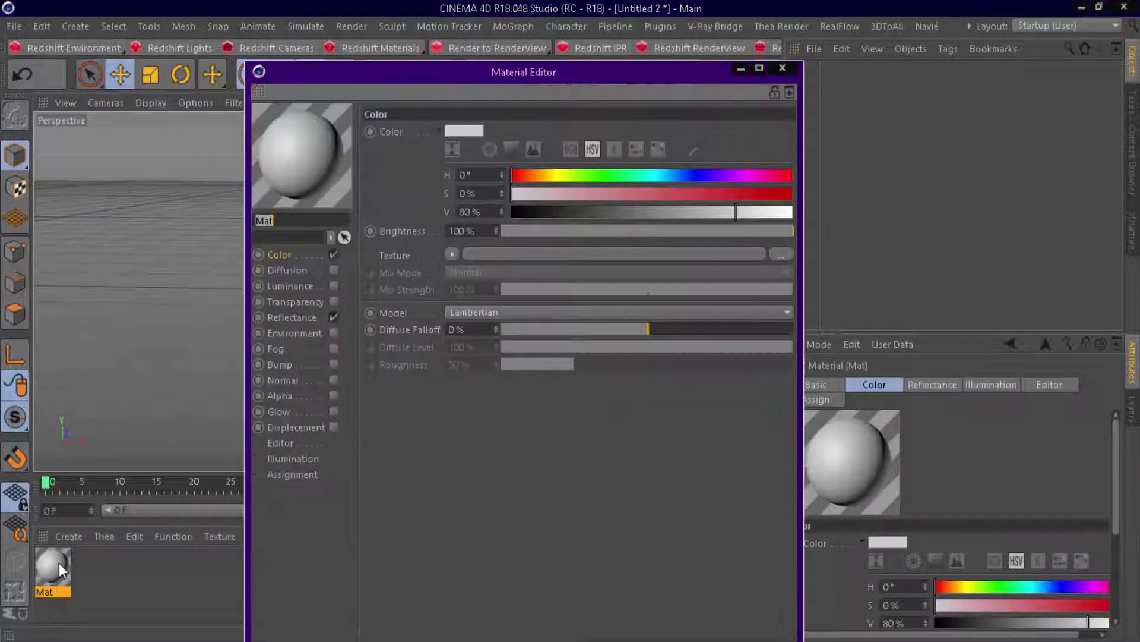
click(334, 255)
click(334, 317)
click(334, 286)
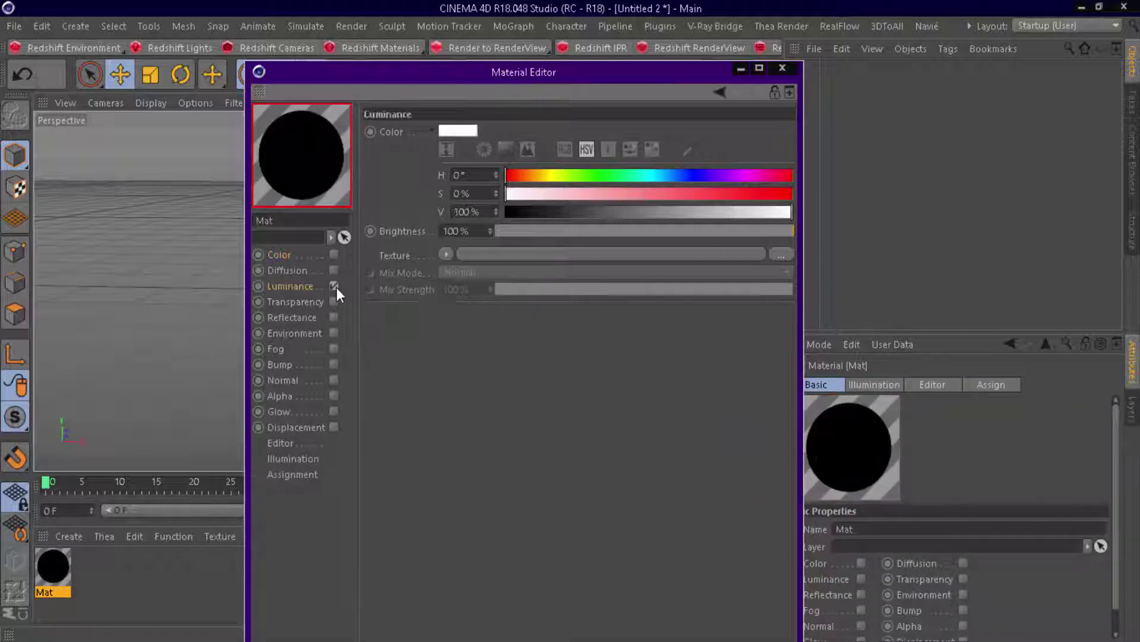
Load 9-2-city-building-png.png from the city folder as the Luminance texture.
click(779, 253)
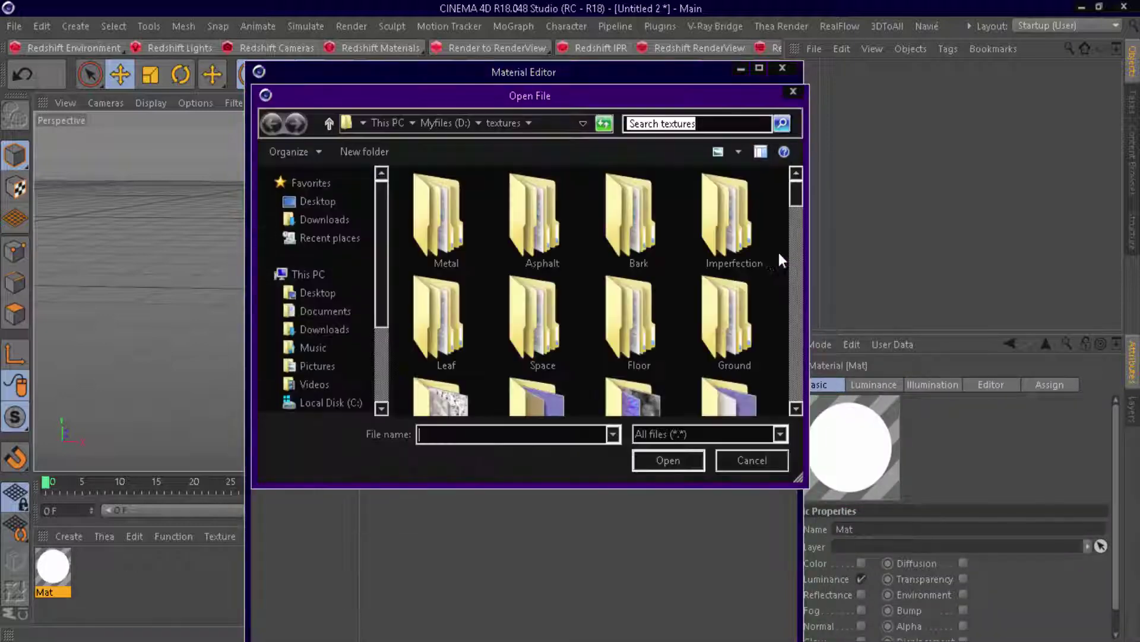
drag(793, 197, 798, 219)
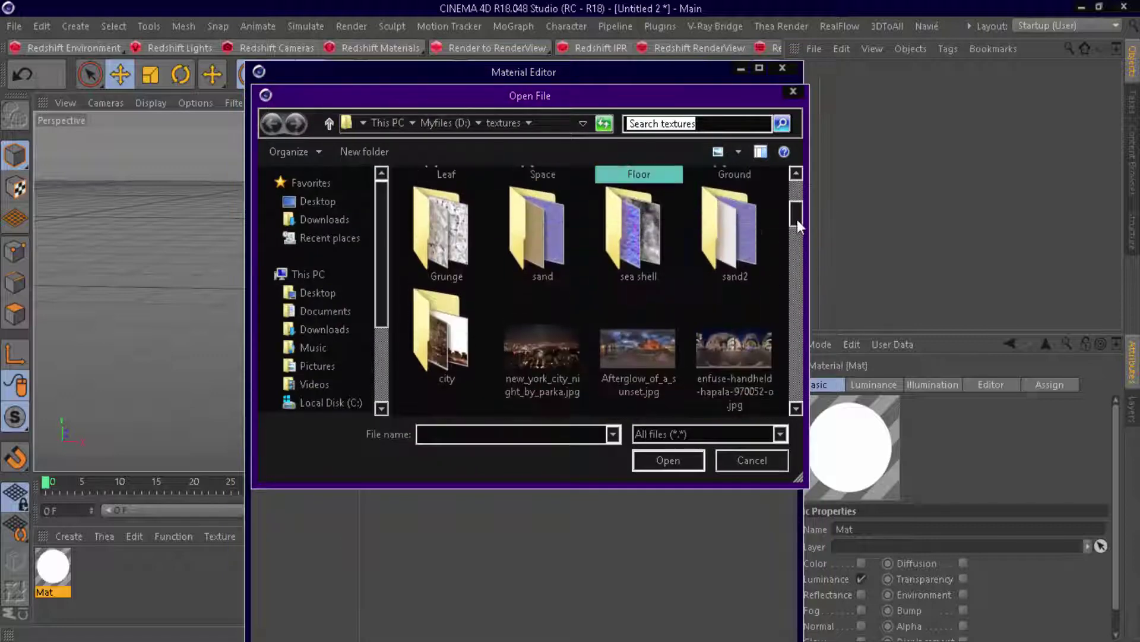
double_click(448, 337)
click(447, 219)
click(653, 460)
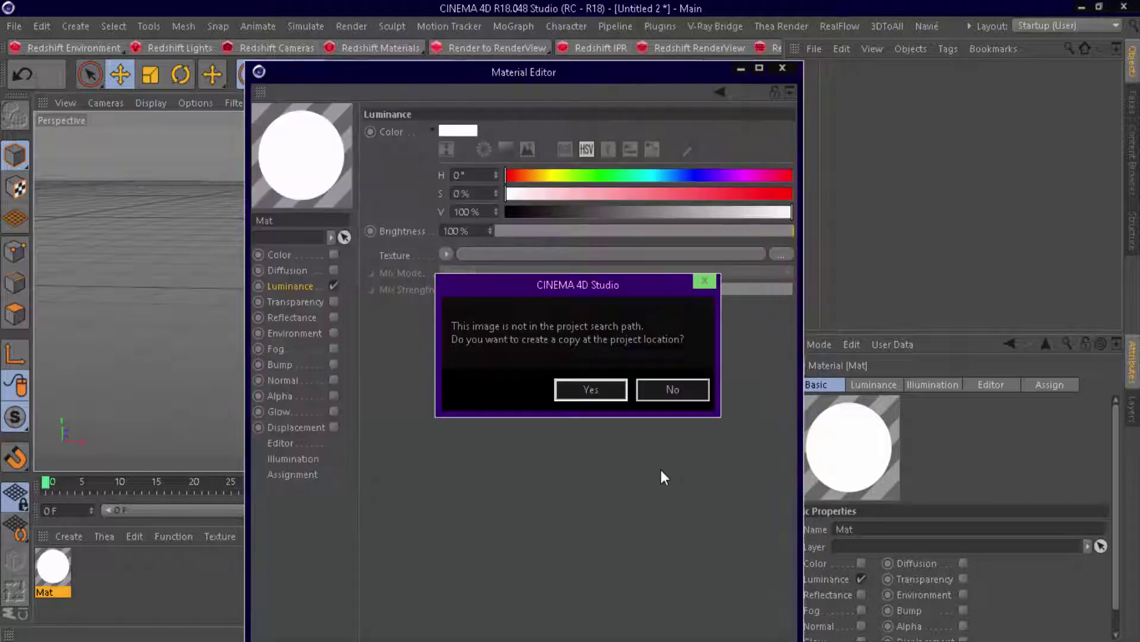
click(621, 394)
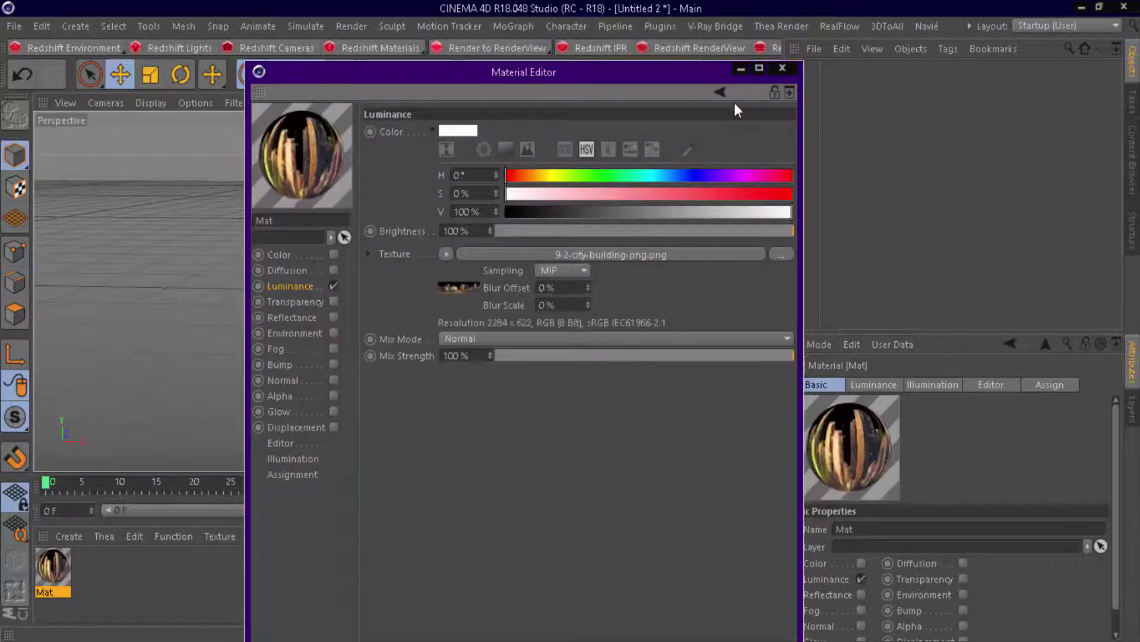
Copy the Luminance texture shader and paste it into the enabled Alpha channel.
click(446, 253)
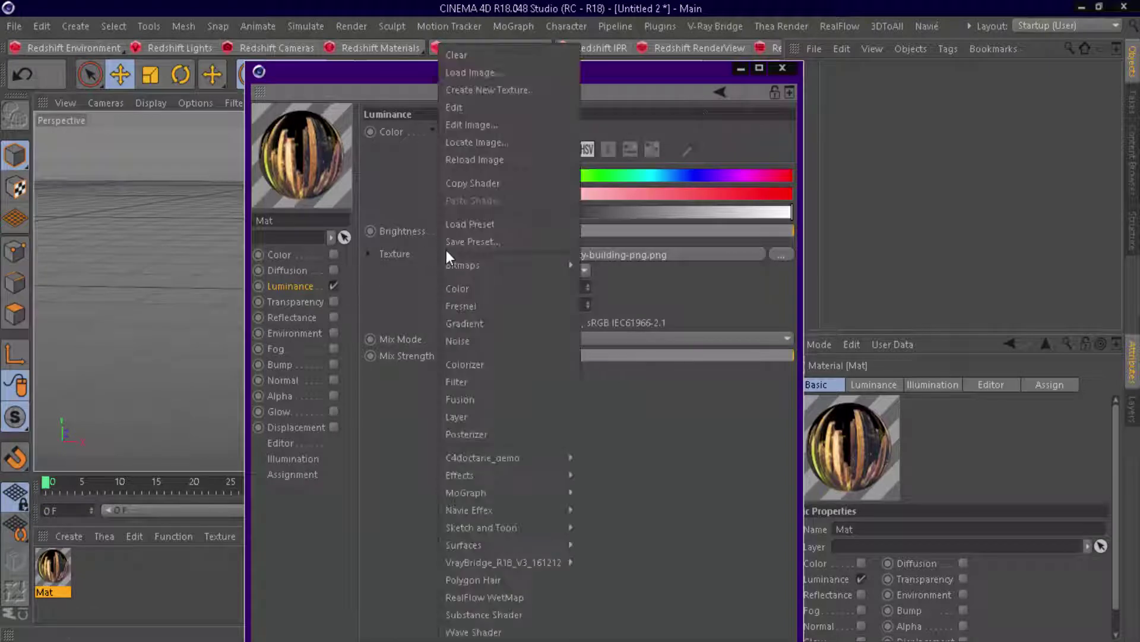
click(473, 184)
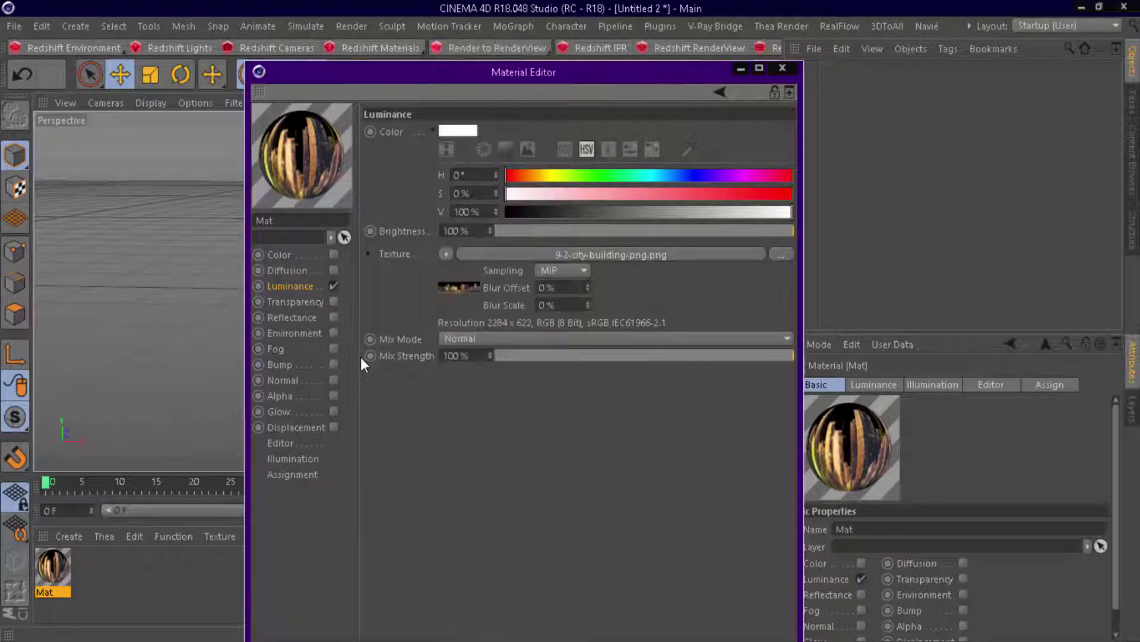
click(291, 397)
click(333, 397)
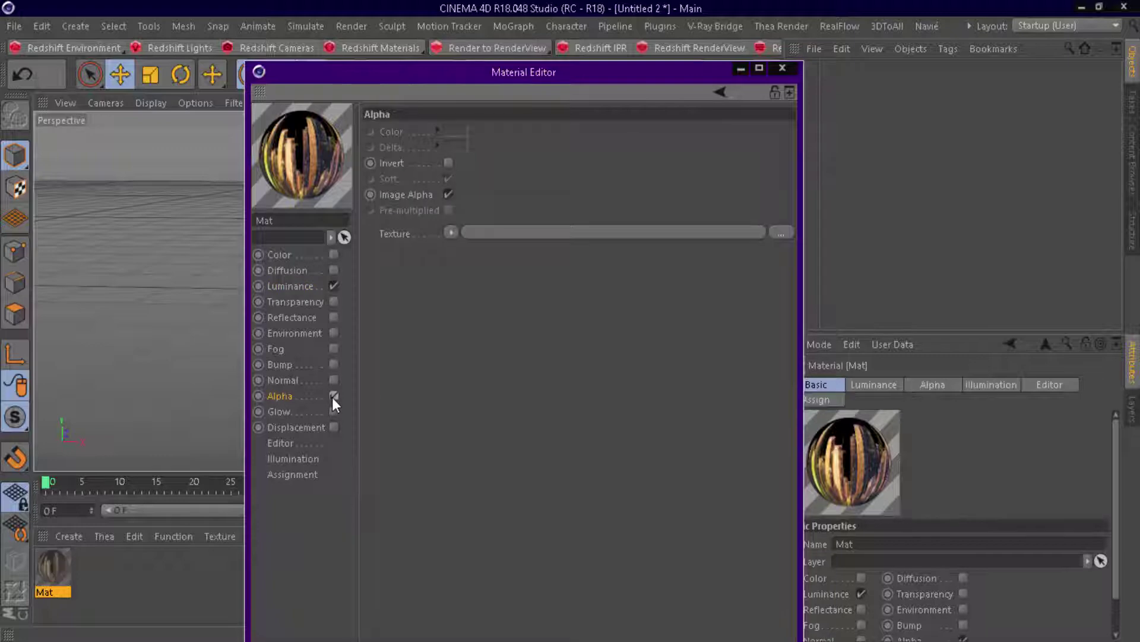
click(451, 232)
click(471, 201)
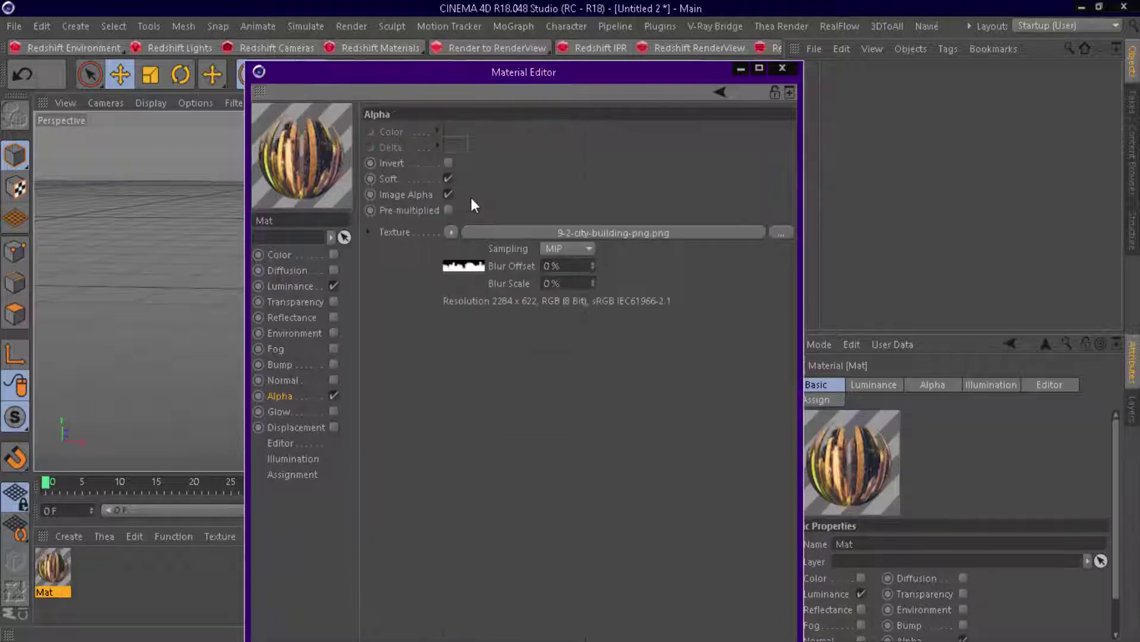
Add a Plane with 1 width and 1 height segment, oriented to -Z.
click(785, 67)
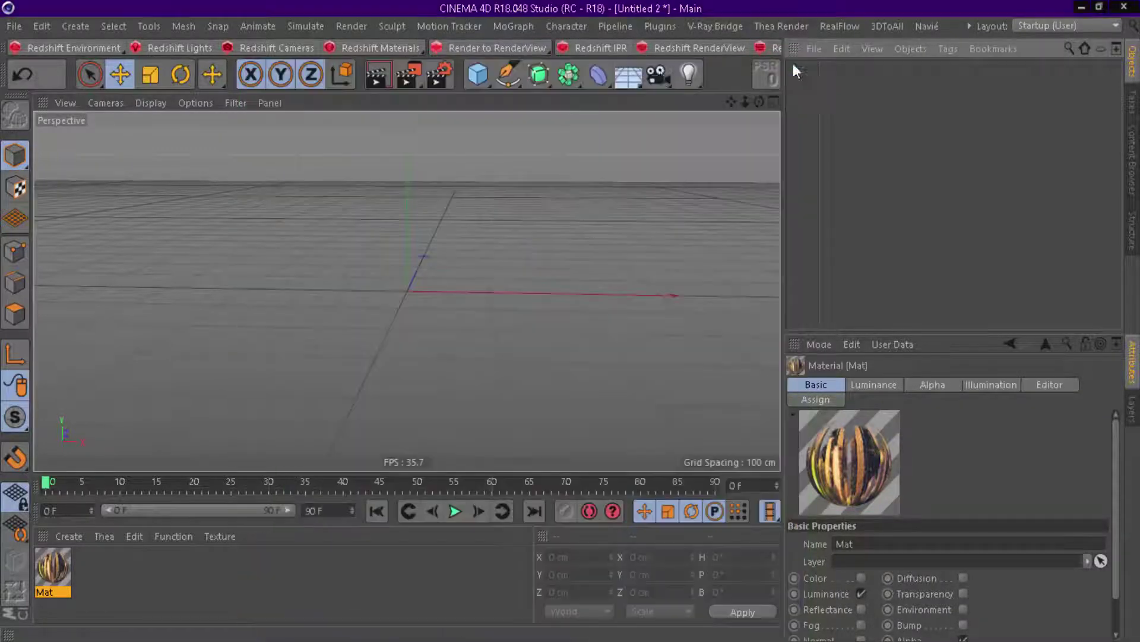
mouse_move(484, 72)
mouse_down()
mouse_move(609, 125)
mouse_move(644, 123)
mouse_up()
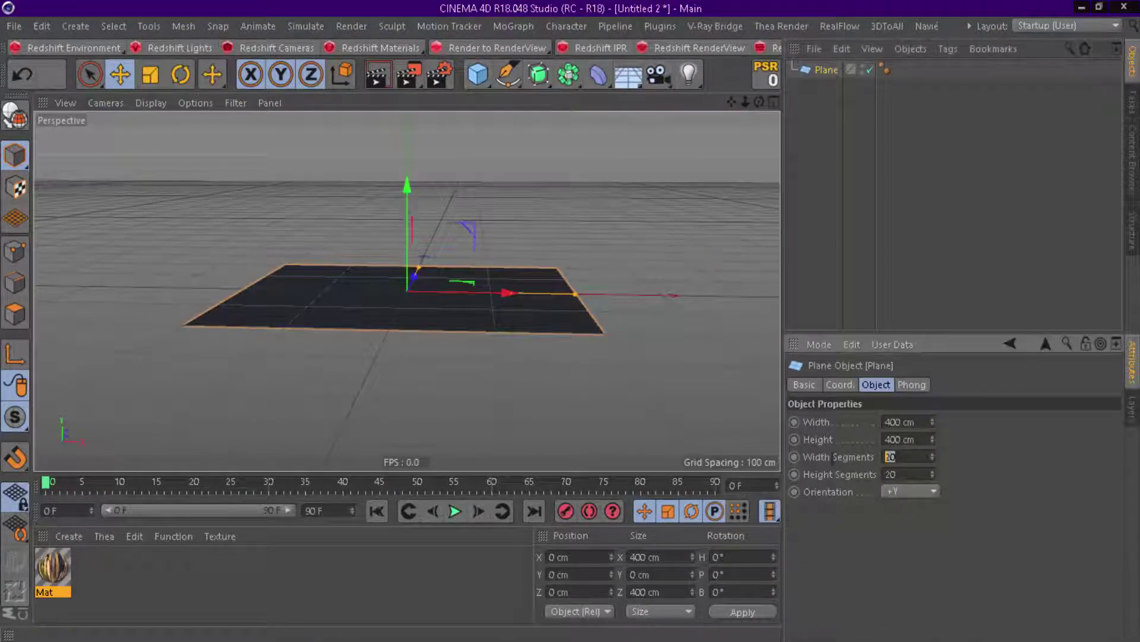
text(1)
key(Tab)
text(1)
key(Return)
click(910, 496)
click(915, 594)
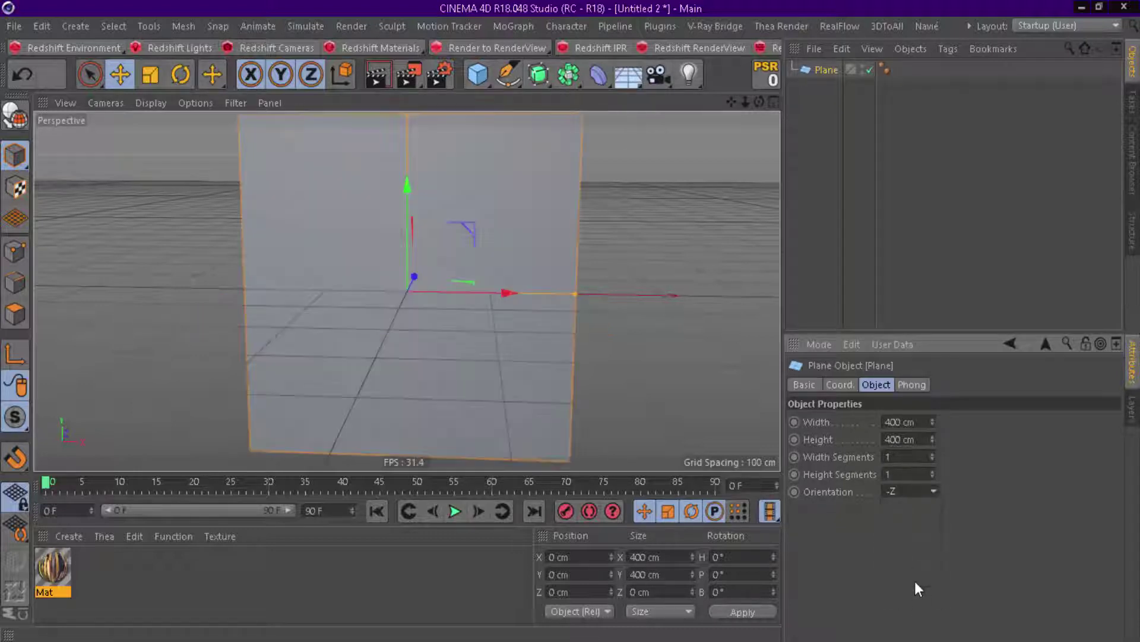
Reopen the Mat material's Luminance texture settings beside the viewport.
scroll(408, 291, down, 1)
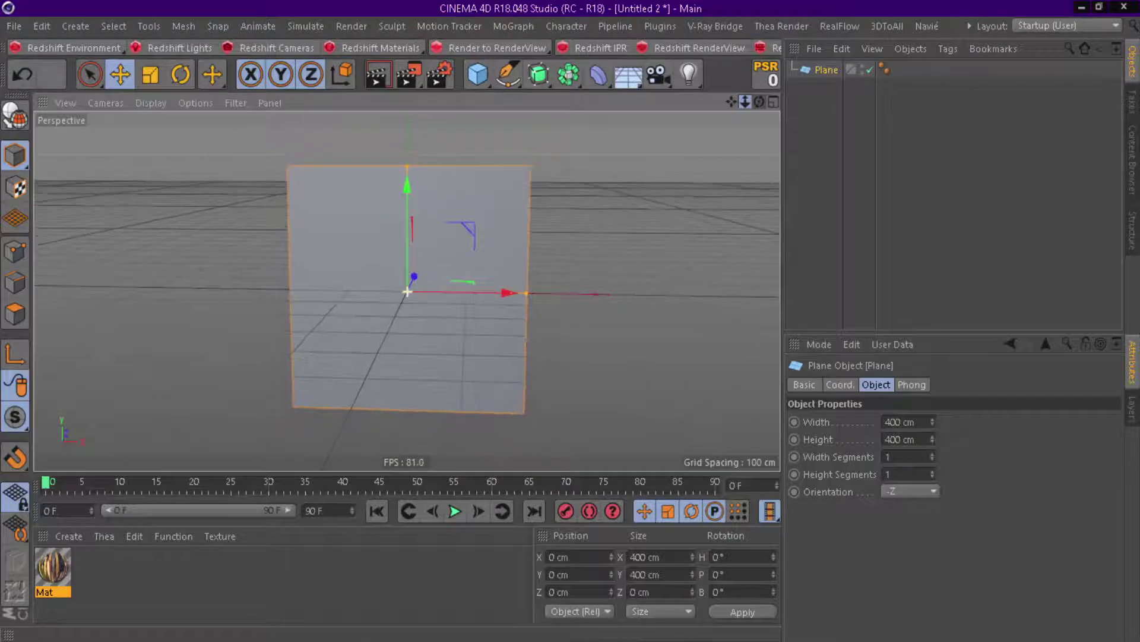
click(51, 569)
double_click(51, 568)
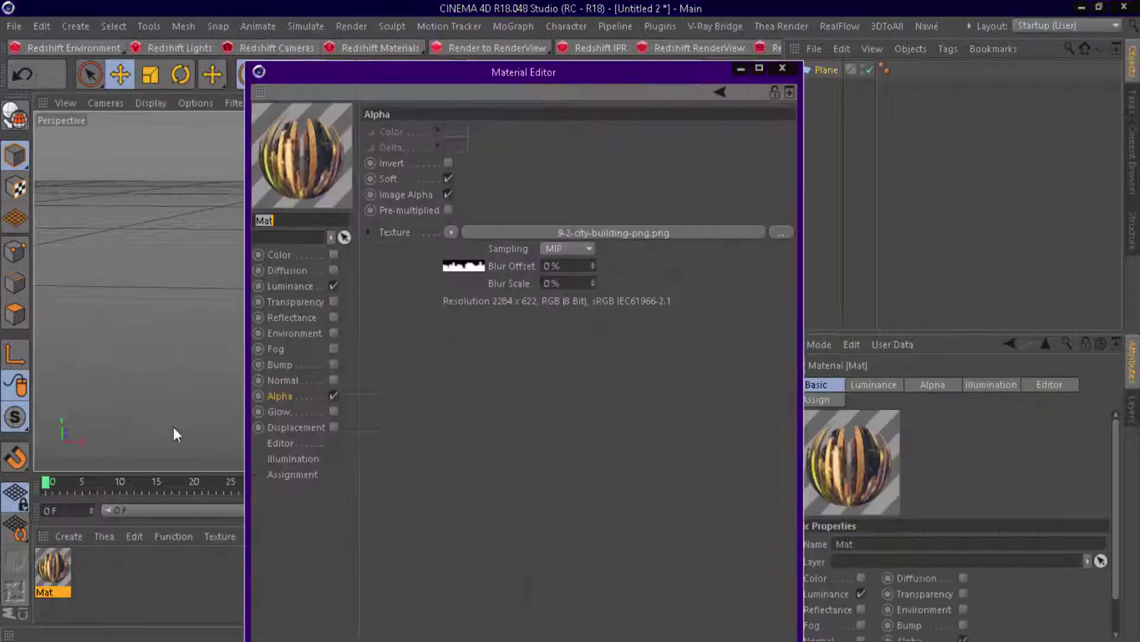
click(291, 285)
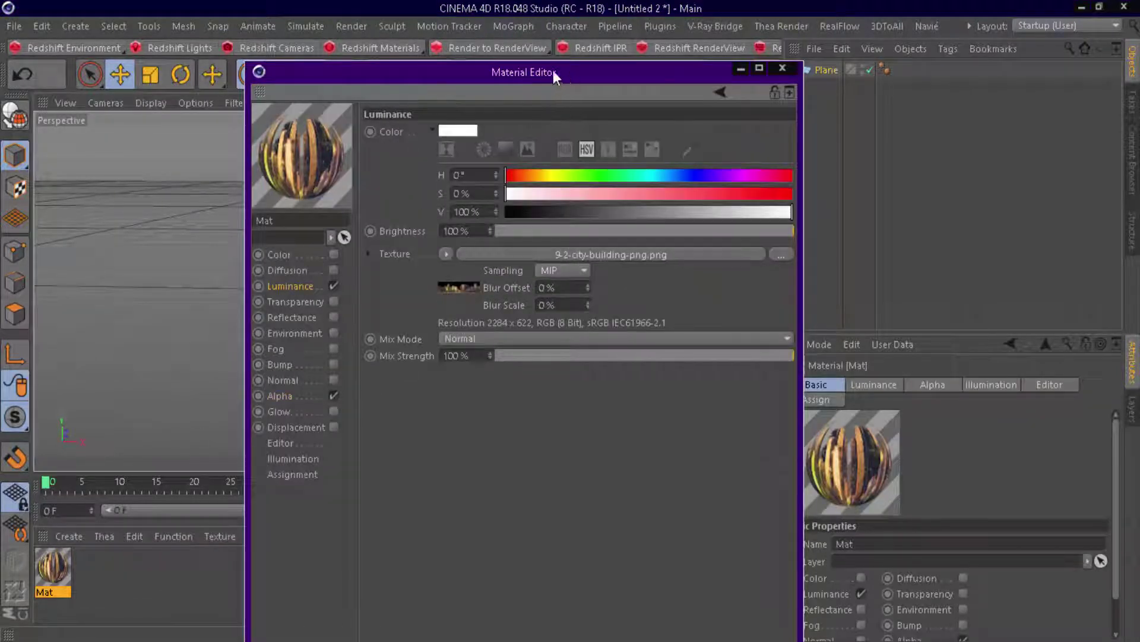
drag(554, 70, 345, 41)
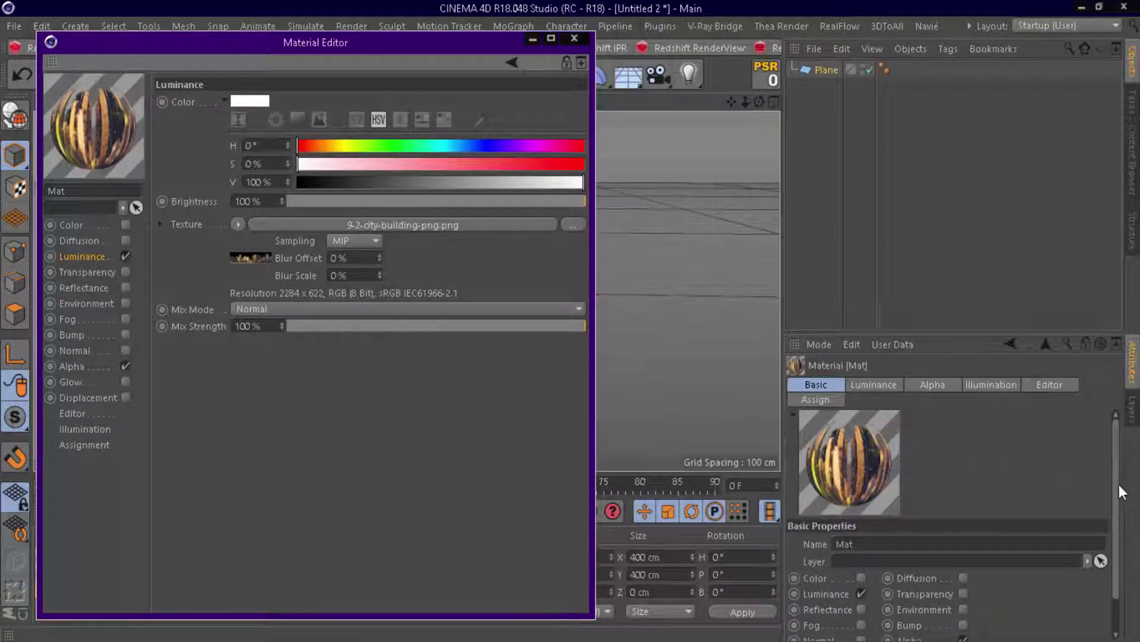
scroll(1120, 485, down, 2)
scroll(1125, 517, up, 2)
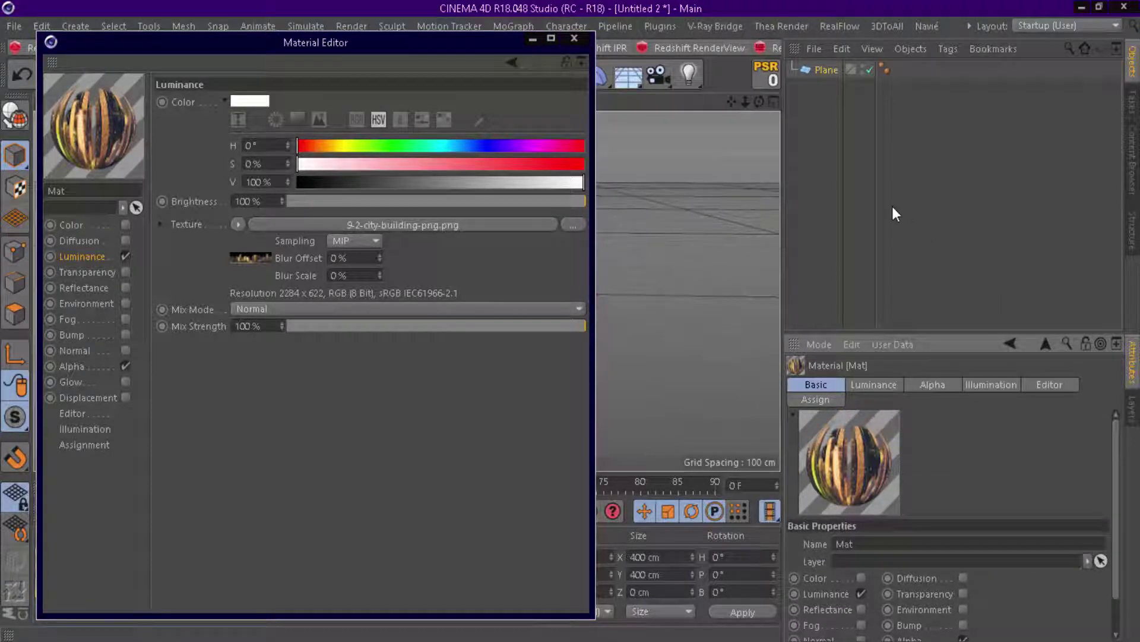
Size the plane to 2284 cm wide by 622 cm high.
click(819, 69)
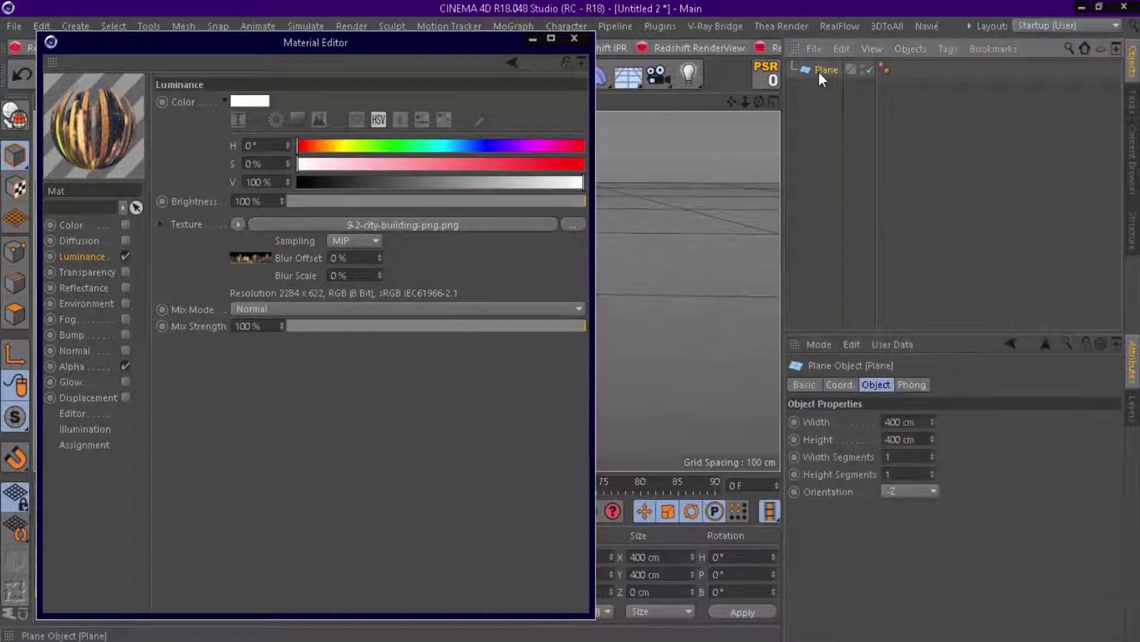
double_click(927, 423)
text(2)
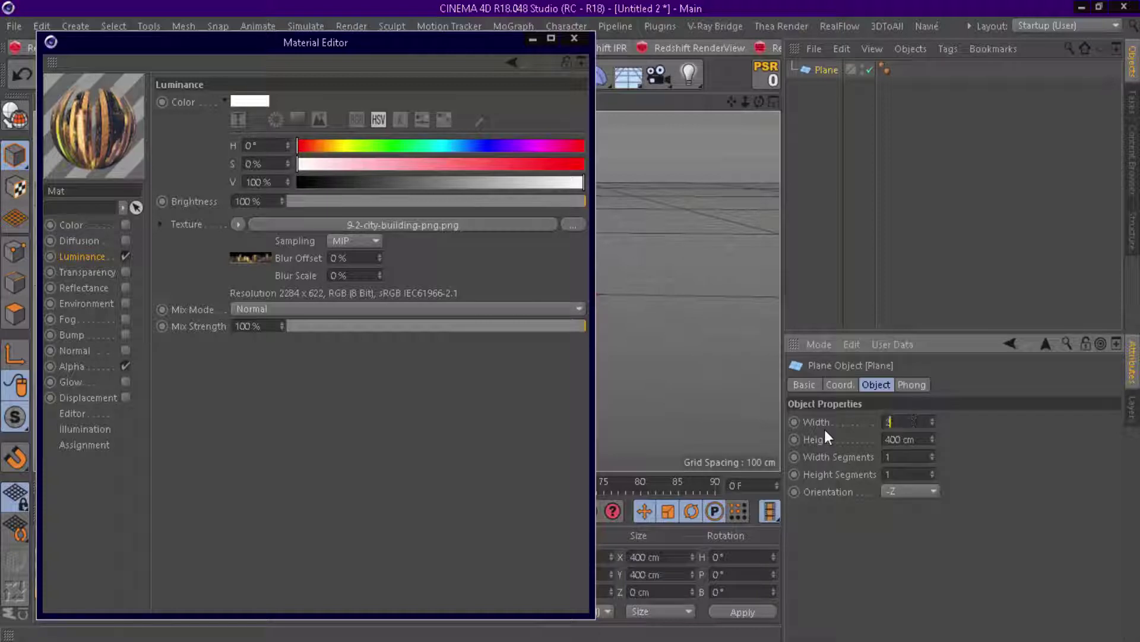
text(284)
double_click(925, 440)
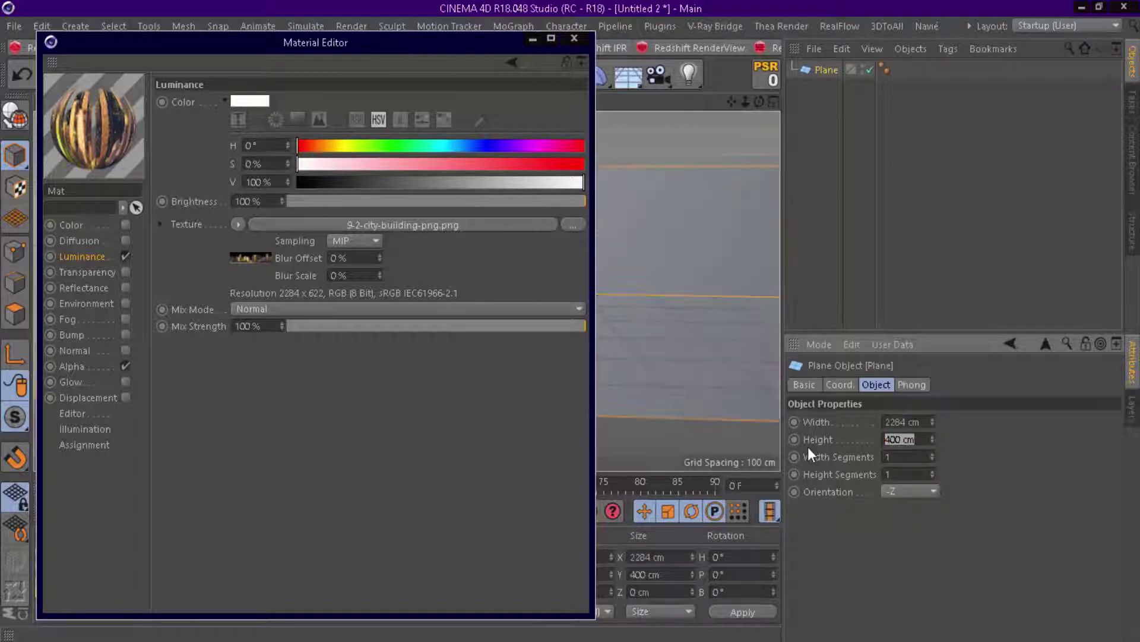
text(622)
key(Return)
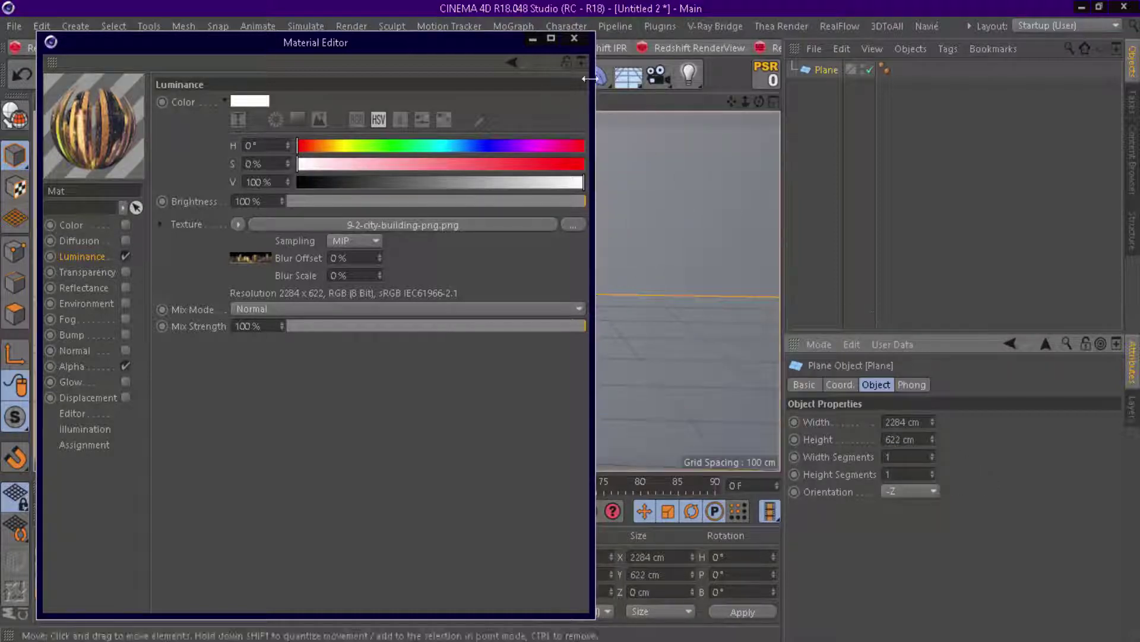
click(571, 46)
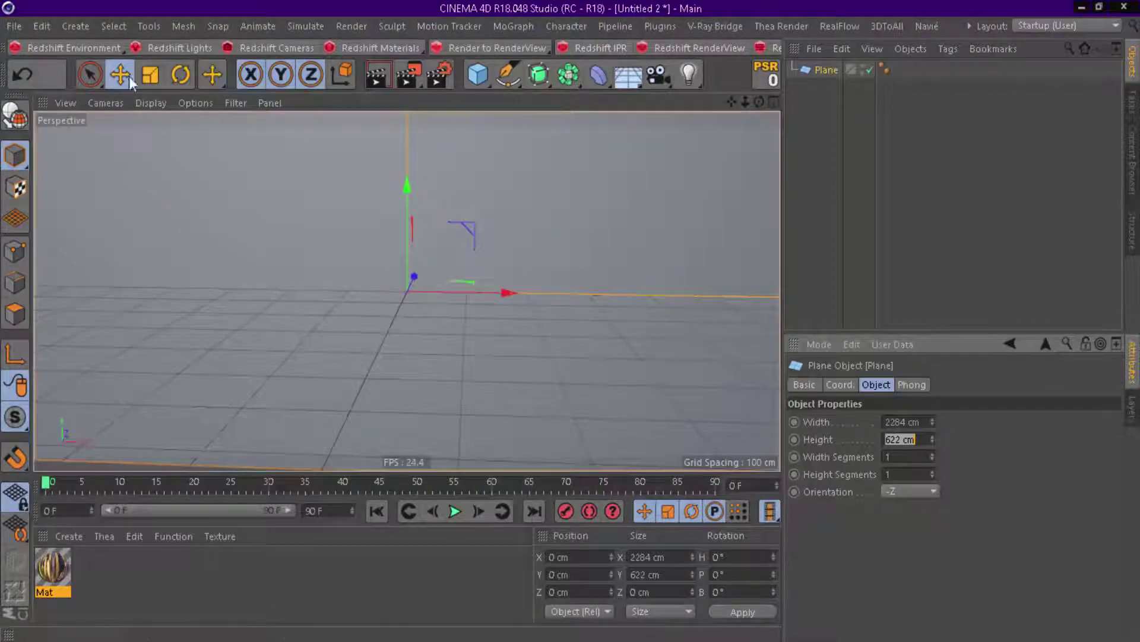
Scale the plane down to about 38 % and apply the Mat skyline material.
click(152, 73)
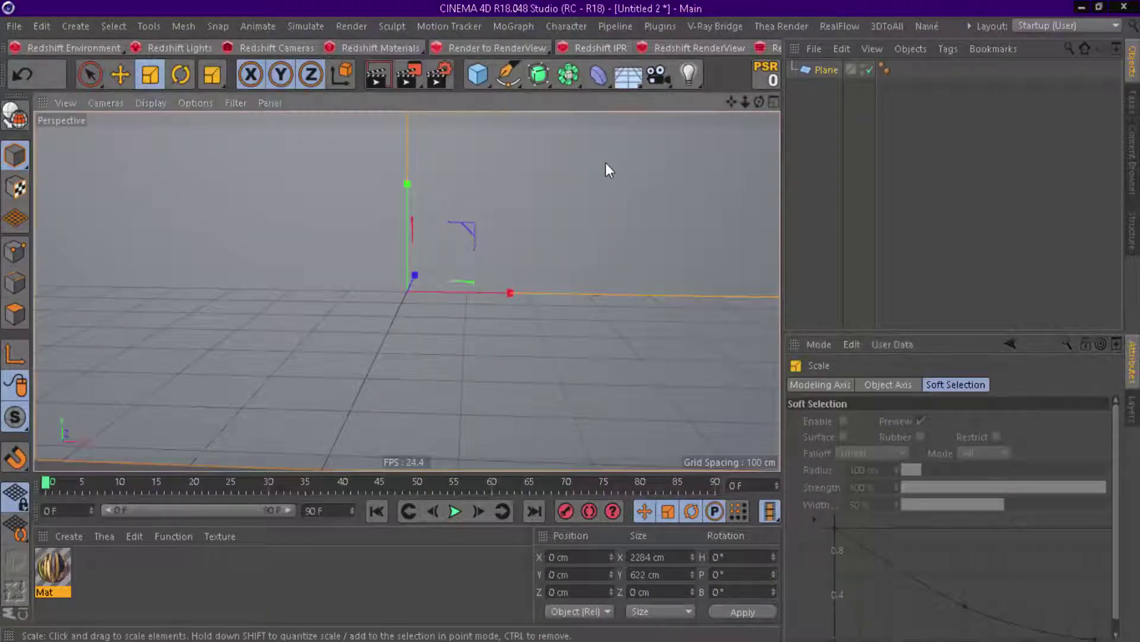
mouse_move(605, 162)
mouse_down()
mouse_move(248, 353)
mouse_move(255, 302)
mouse_up()
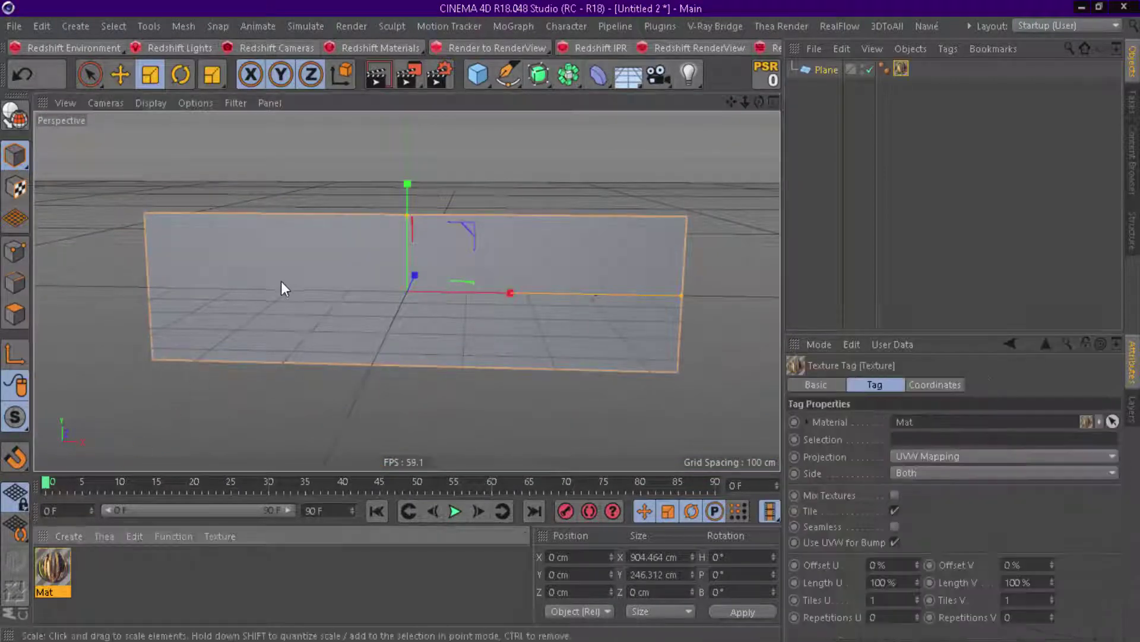
click(712, 233)
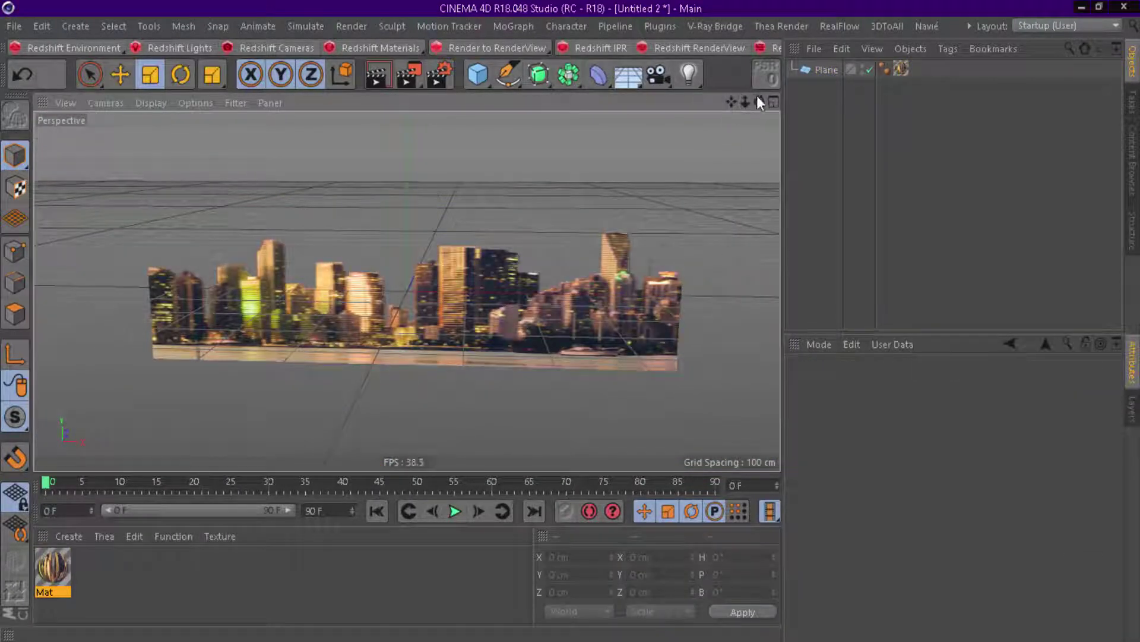
Duplicate the Mat material as Mat.1.
drag(759, 101, 730, 102)
drag(407, 291, 412, 291)
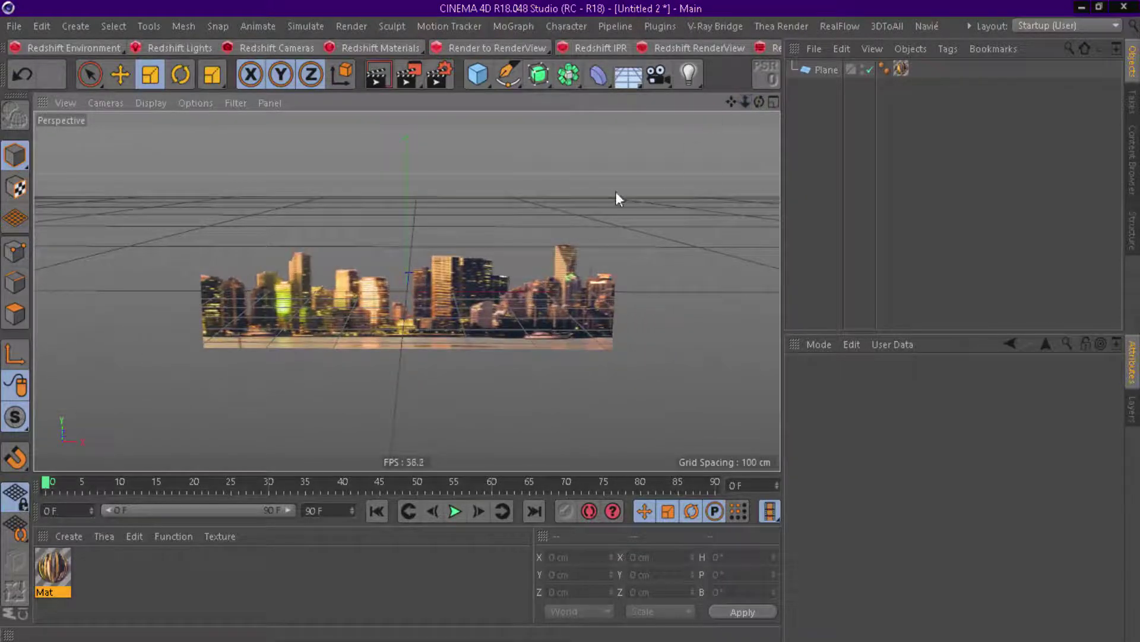
drag(59, 572, 94, 569)
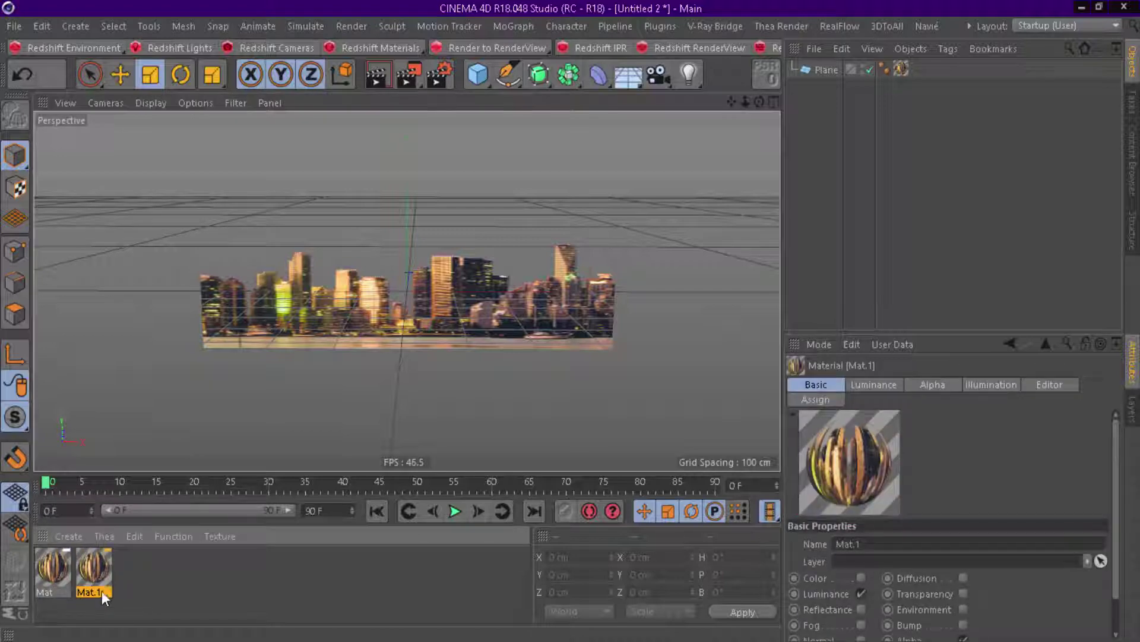
Load 1234.png as Mat.1's Luminance texture without copying it into the project.
double_click(100, 561)
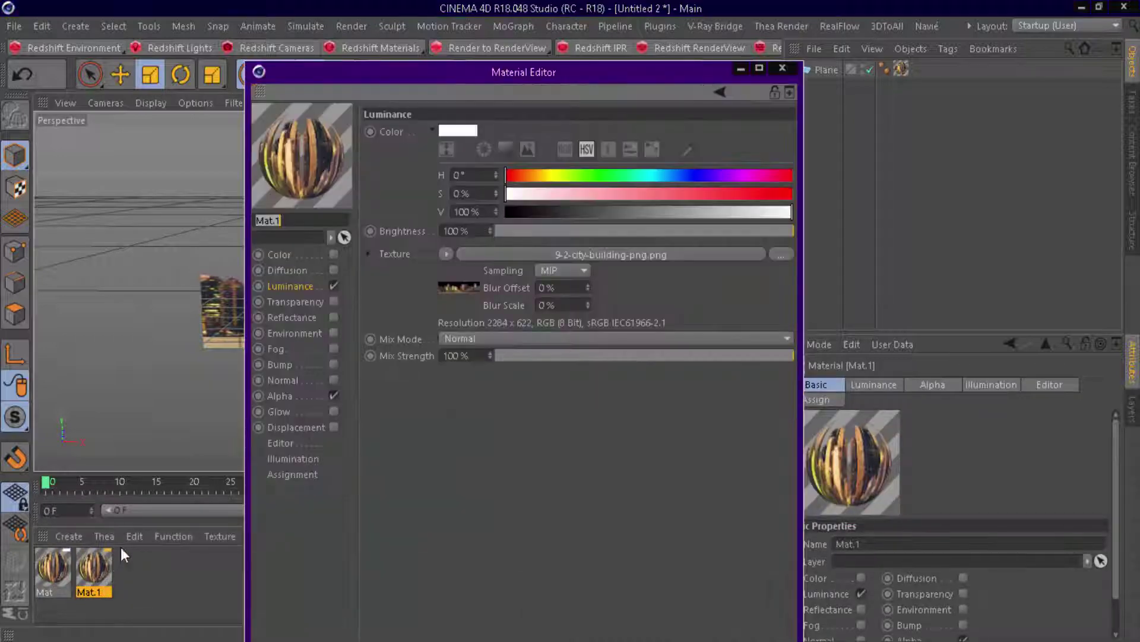
click(780, 255)
click(542, 205)
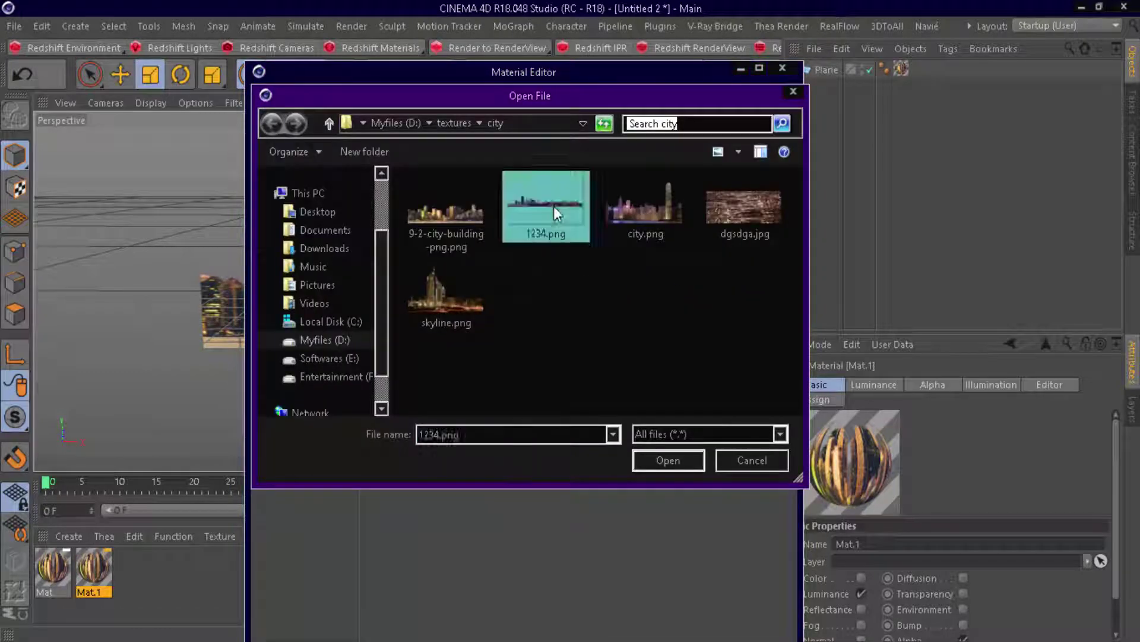
click(671, 460)
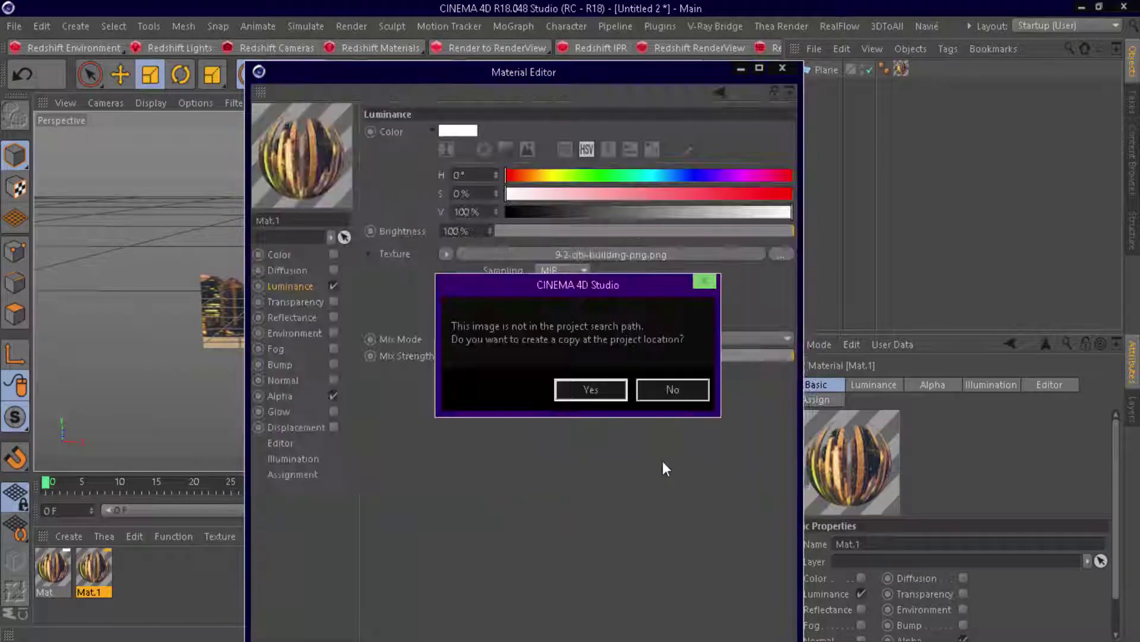
click(668, 387)
Copy Mat.1's Luminance shader into its Alpha texture.
click(284, 397)
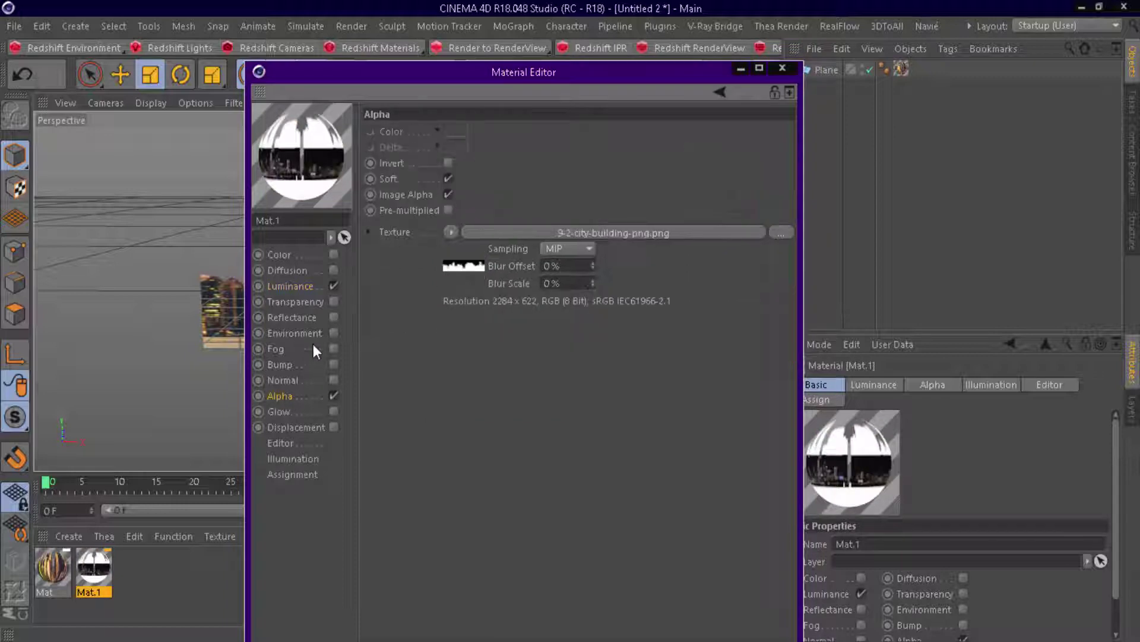
click(290, 284)
click(445, 253)
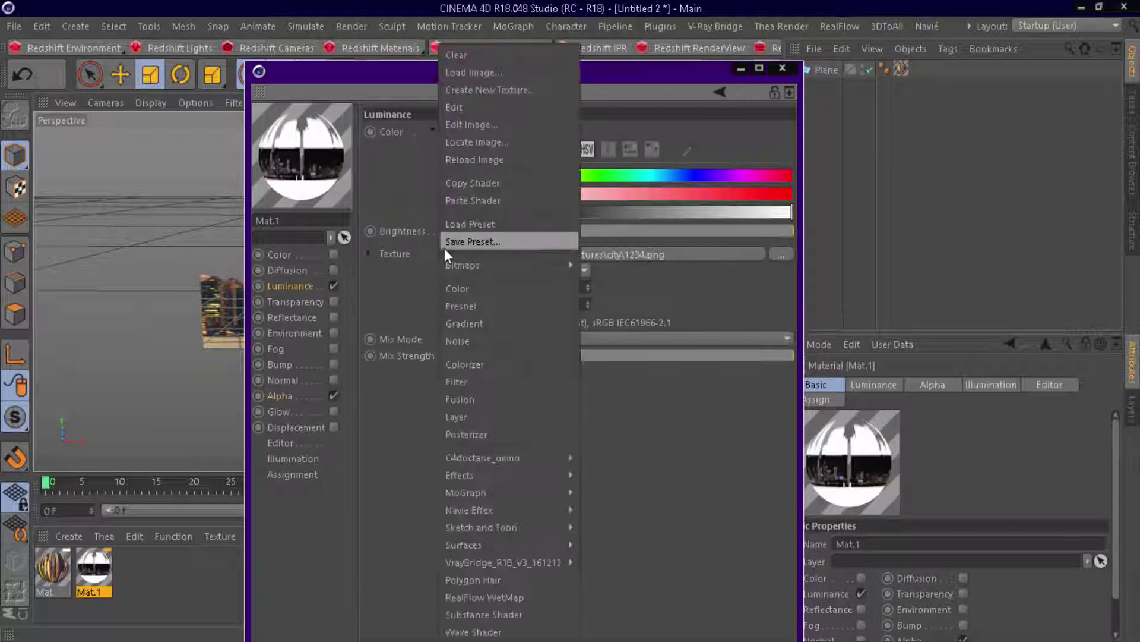
click(479, 181)
click(294, 393)
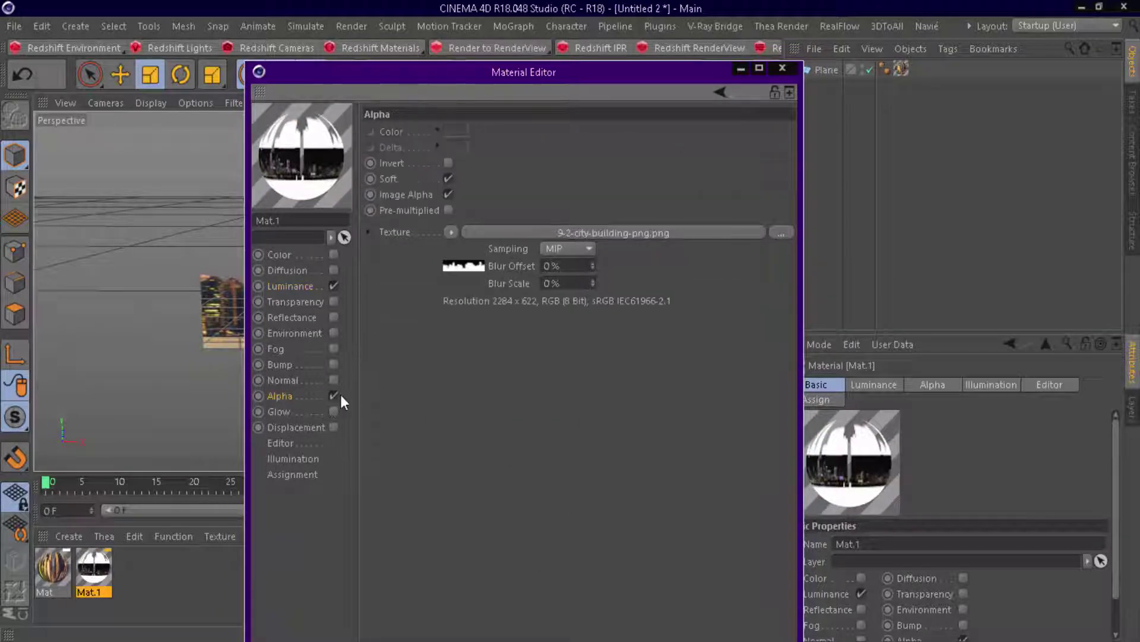
click(453, 234)
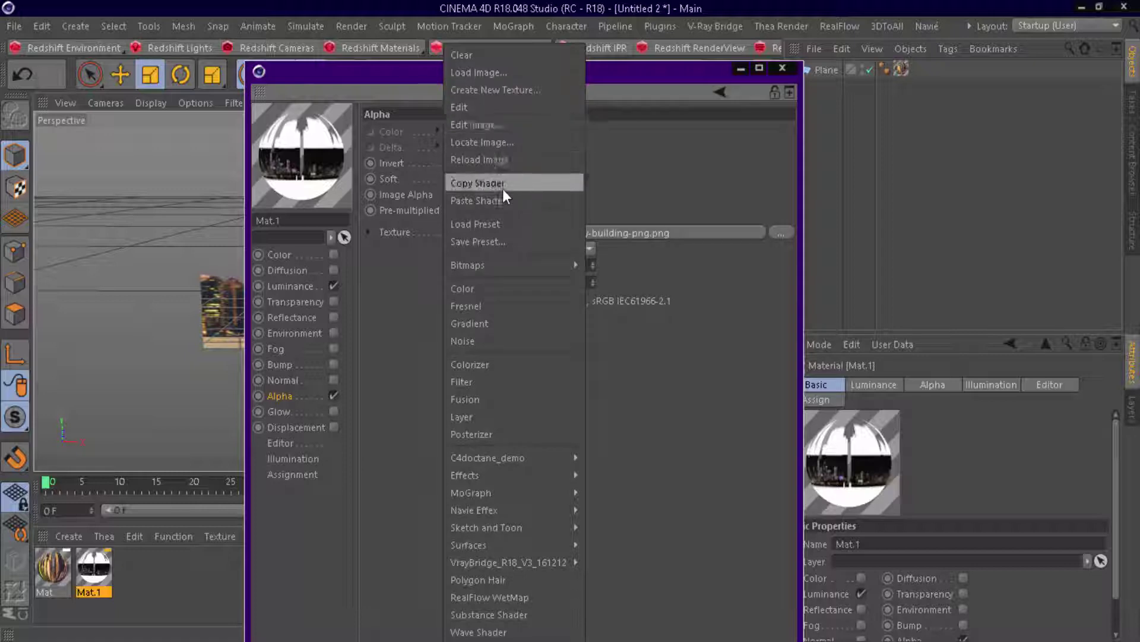
click(512, 198)
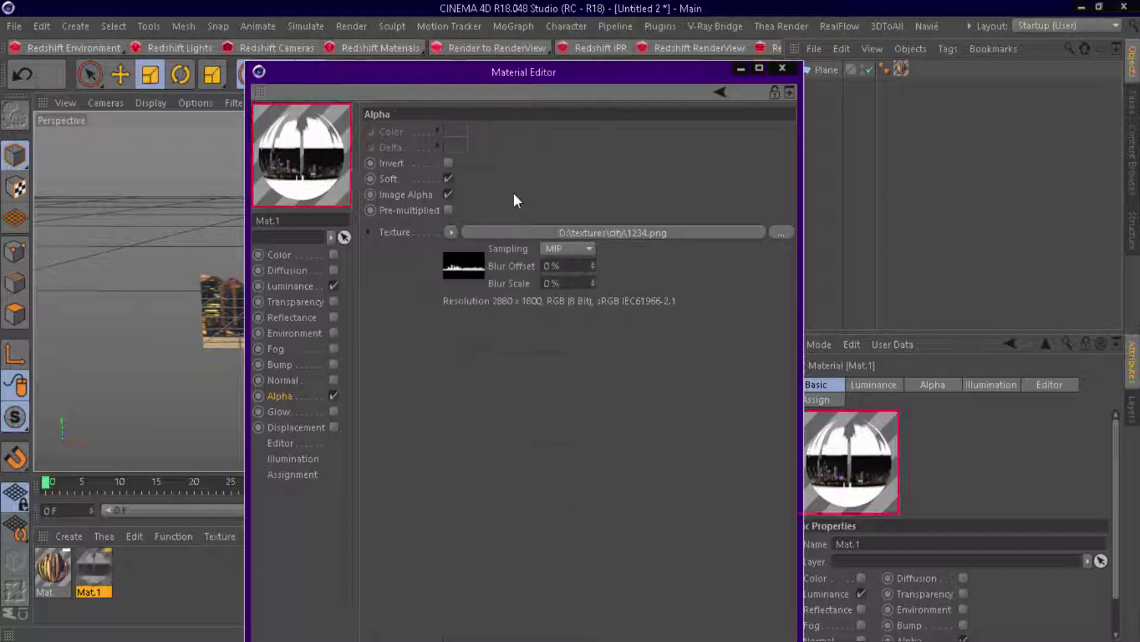
click(781, 68)
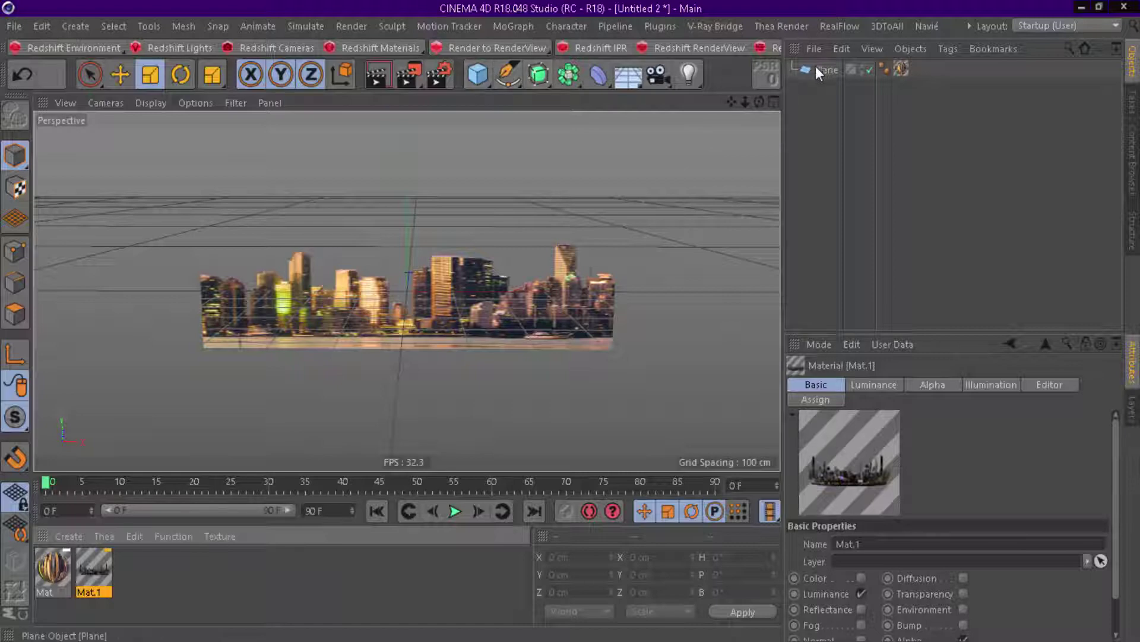
Add a 400 cm Plane.1 facing -Z and move it to about Z -421 cm.
click(486, 71)
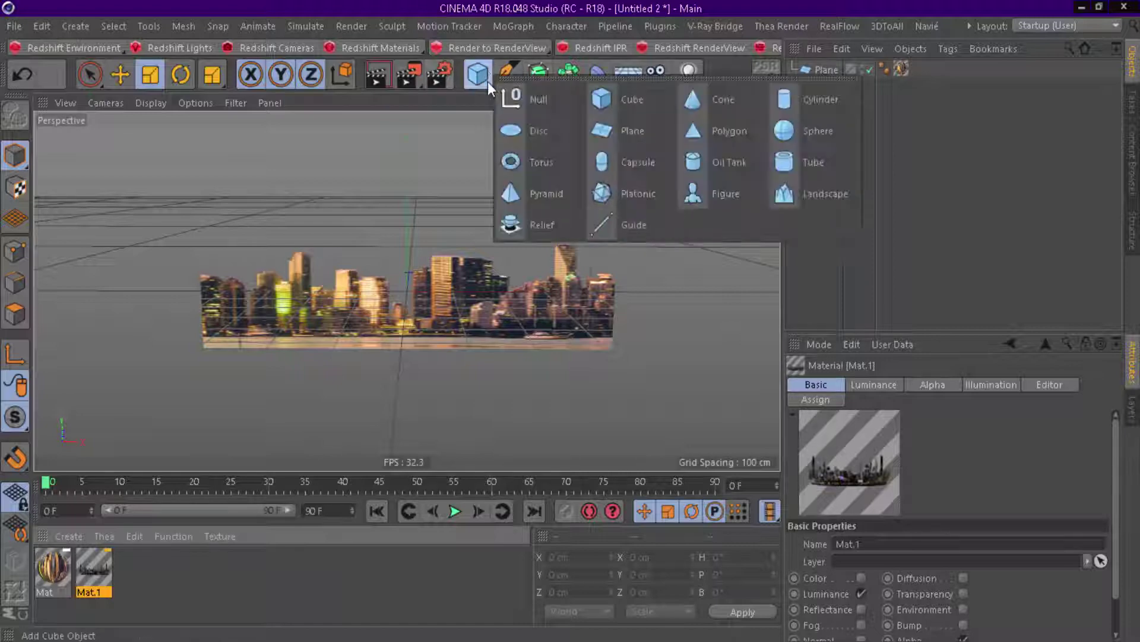
click(627, 125)
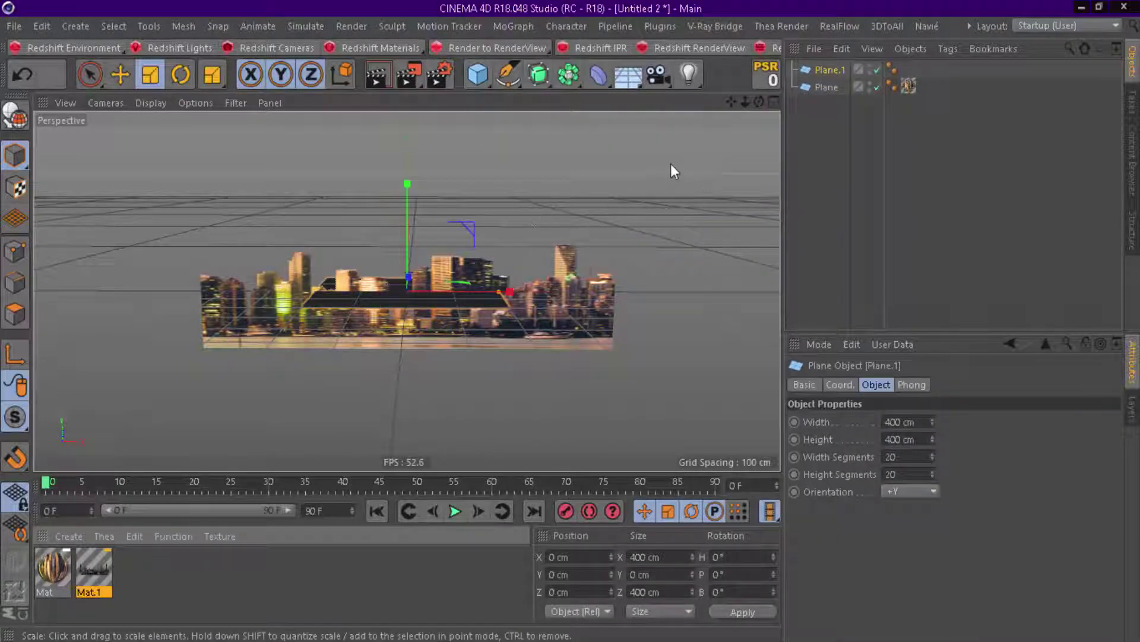
click(909, 491)
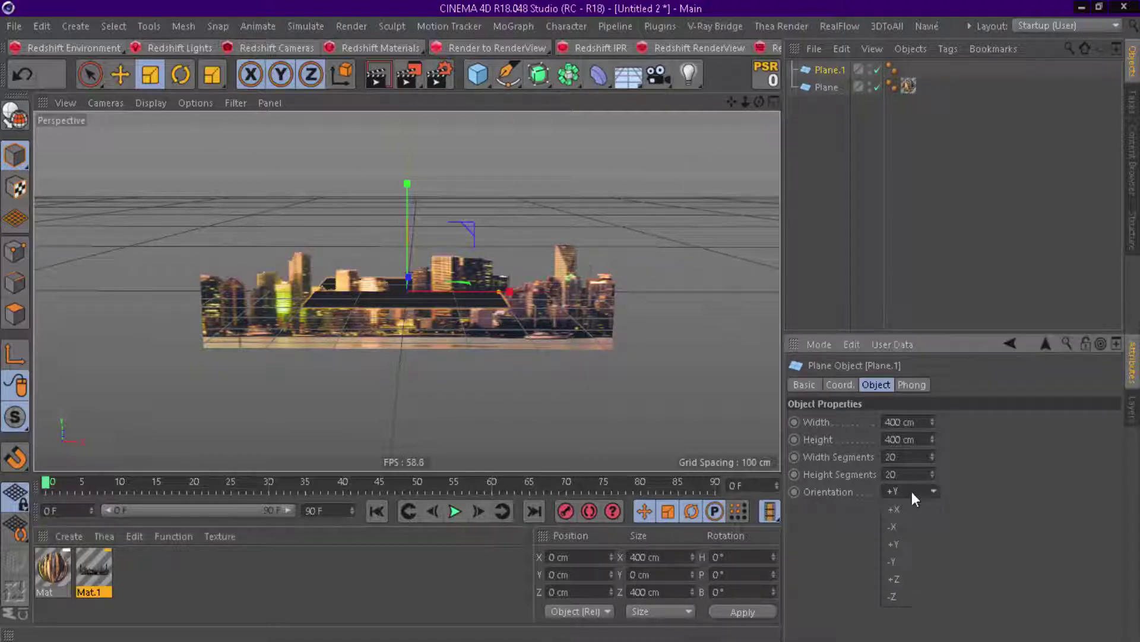
click(900, 596)
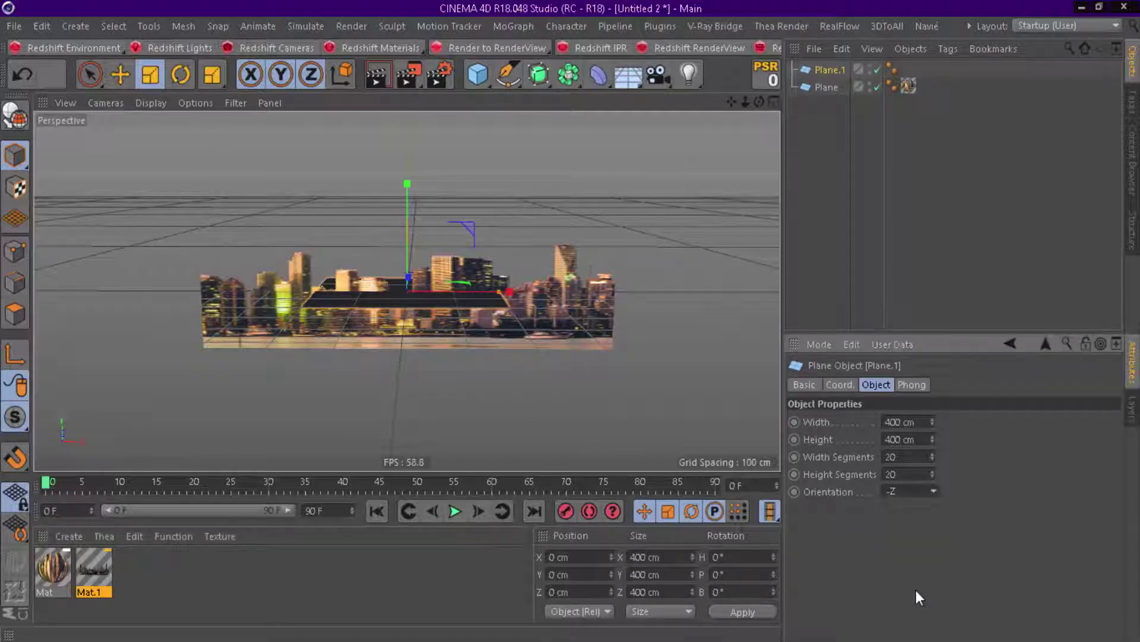
click(121, 75)
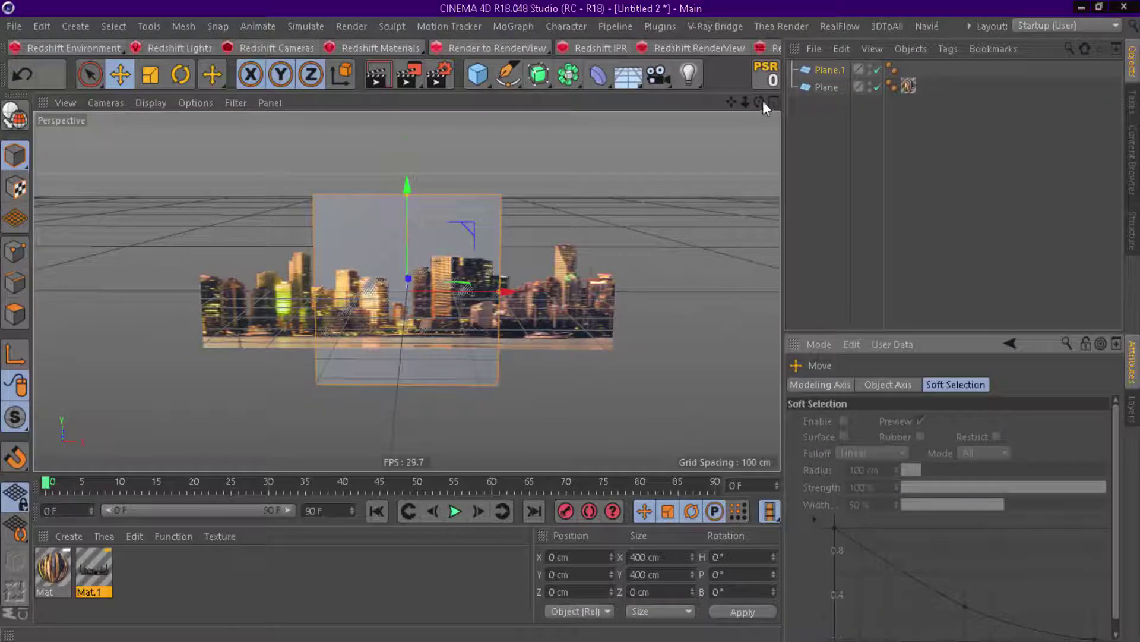
drag(763, 102, 683, 155)
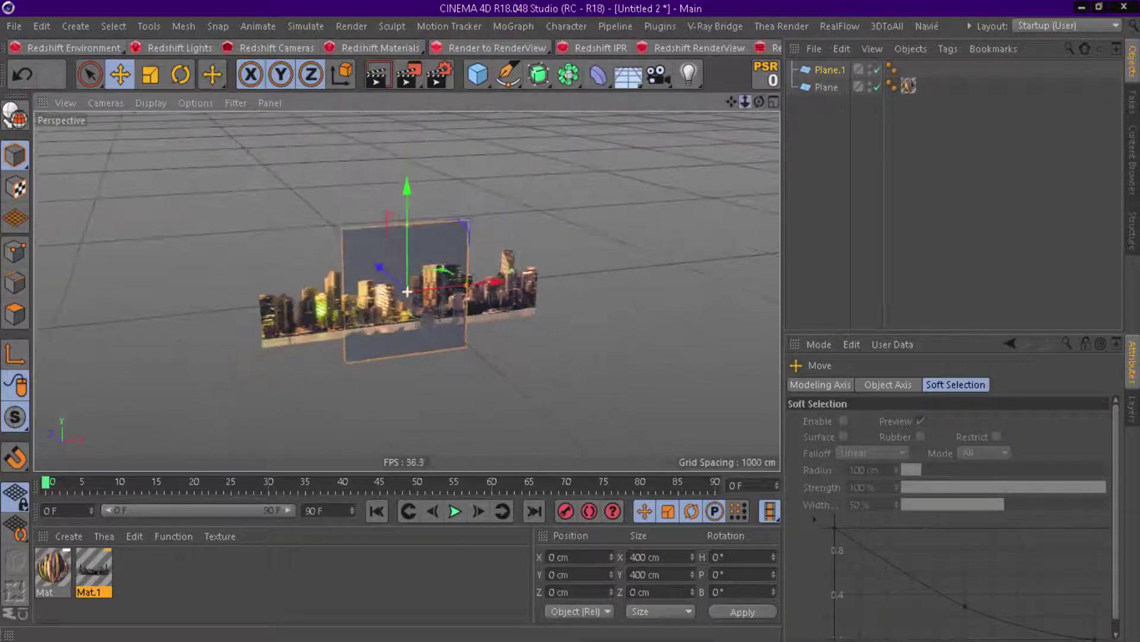
drag(387, 266, 433, 309)
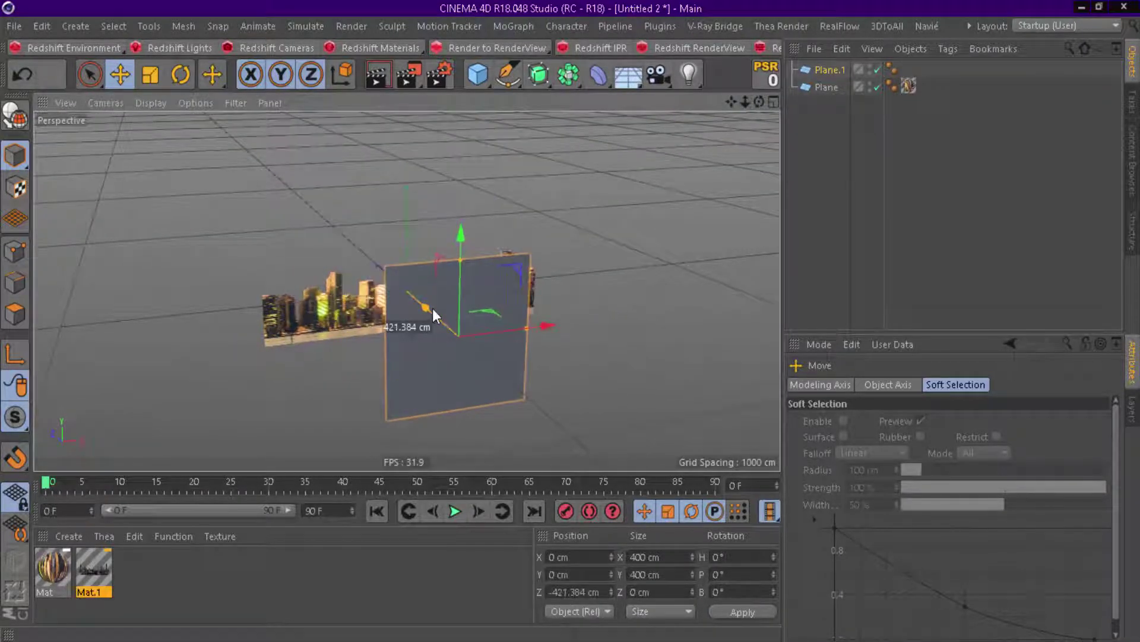
Open Mat.1's Luminance settings beside the viewport.
click(94, 567)
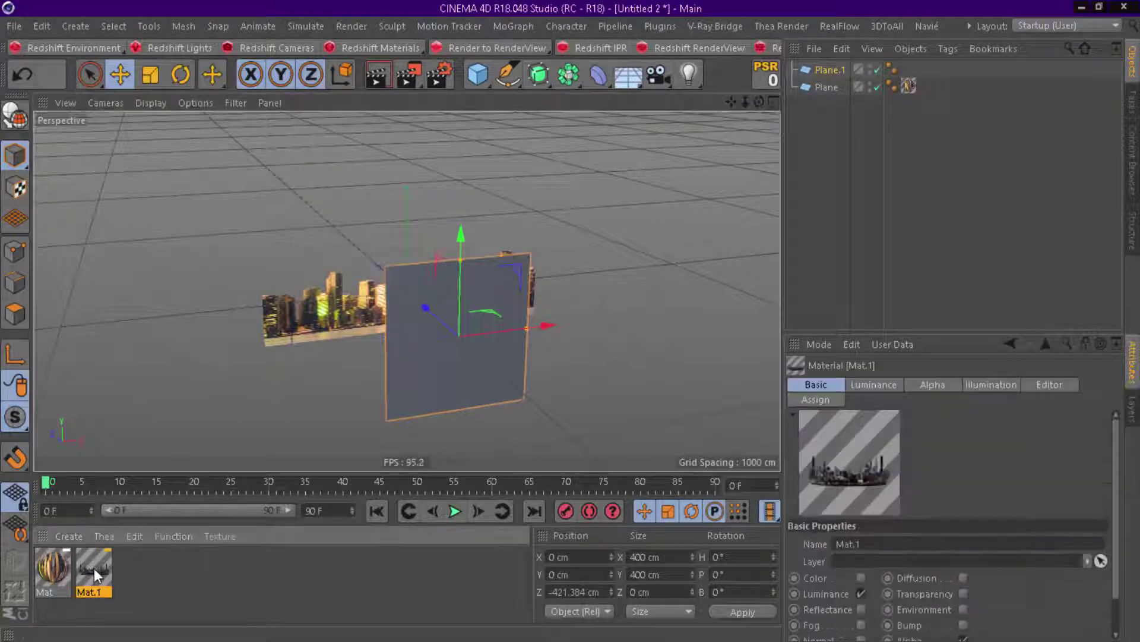
double_click(94, 564)
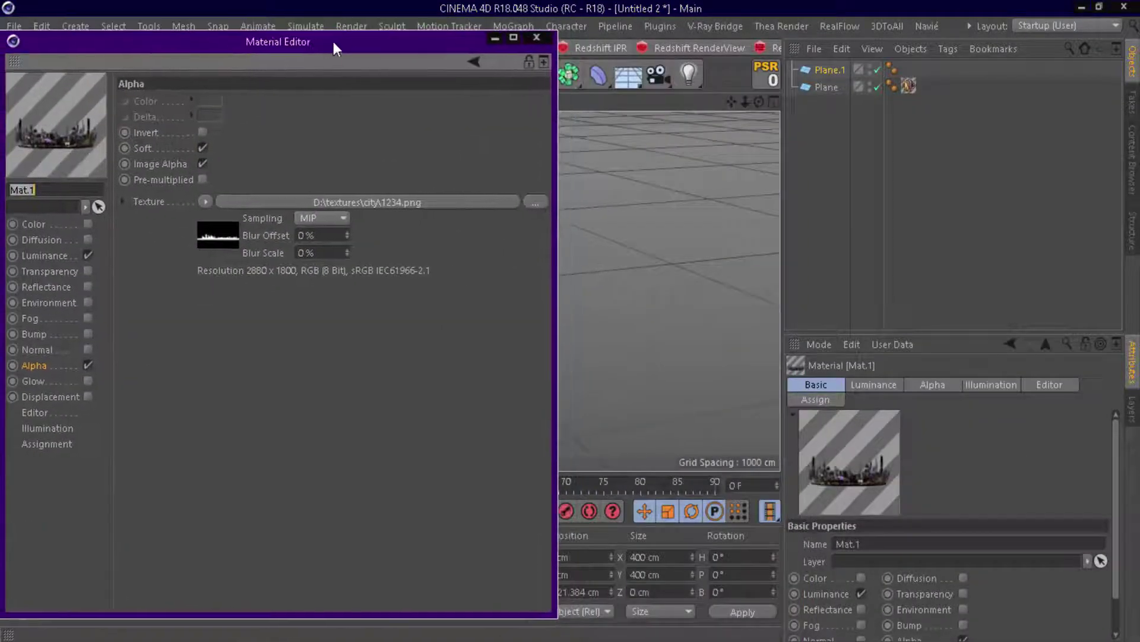
drag(574, 70, 385, 41)
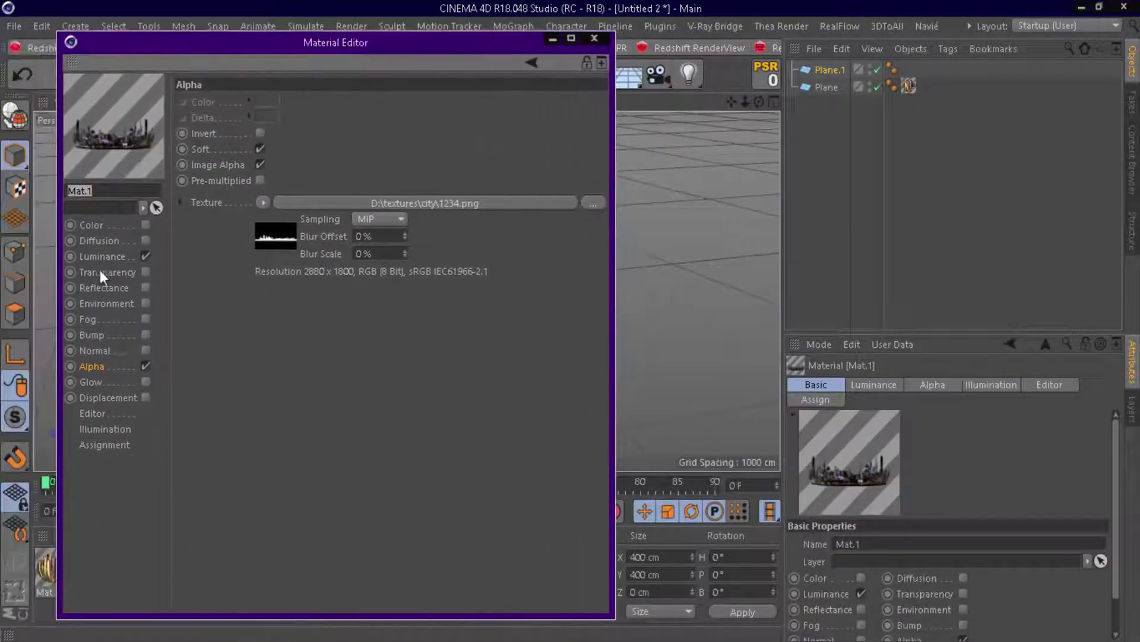
click(102, 257)
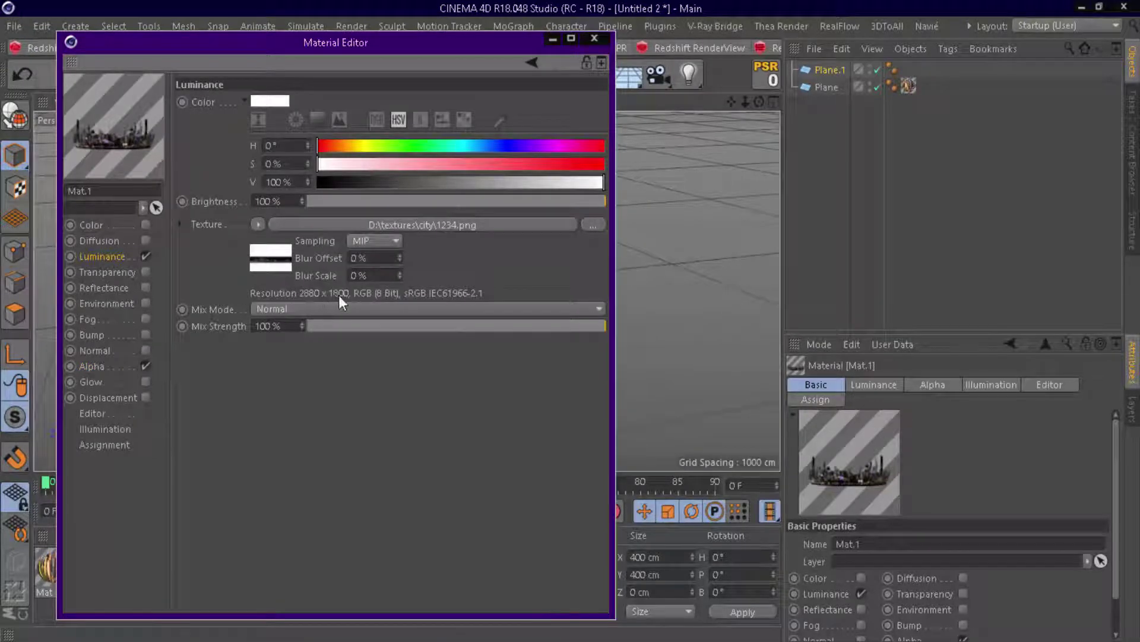
Set Plane.1 to 2880 cm wide by 1800 cm high.
click(835, 69)
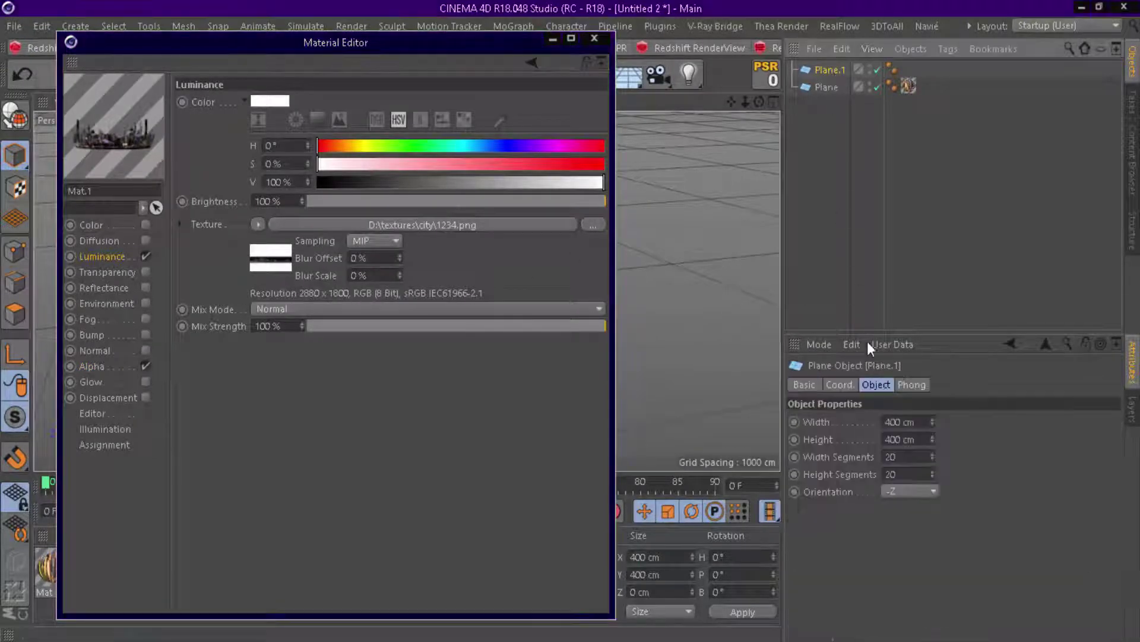
click(819, 423)
text(2880)
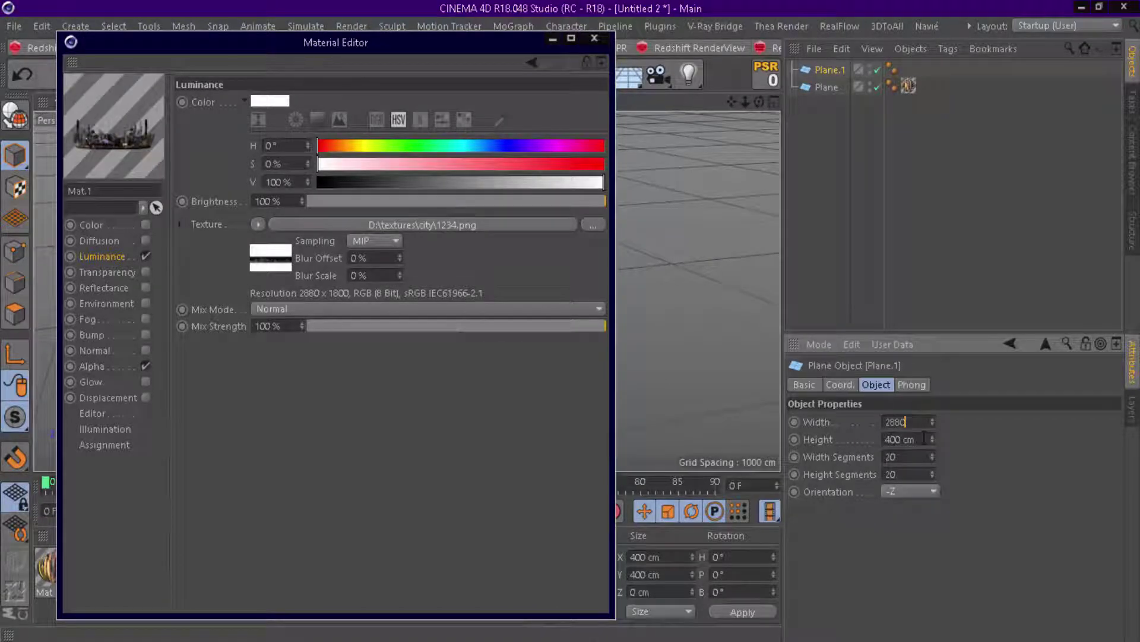
key(Tab)
text(1800)
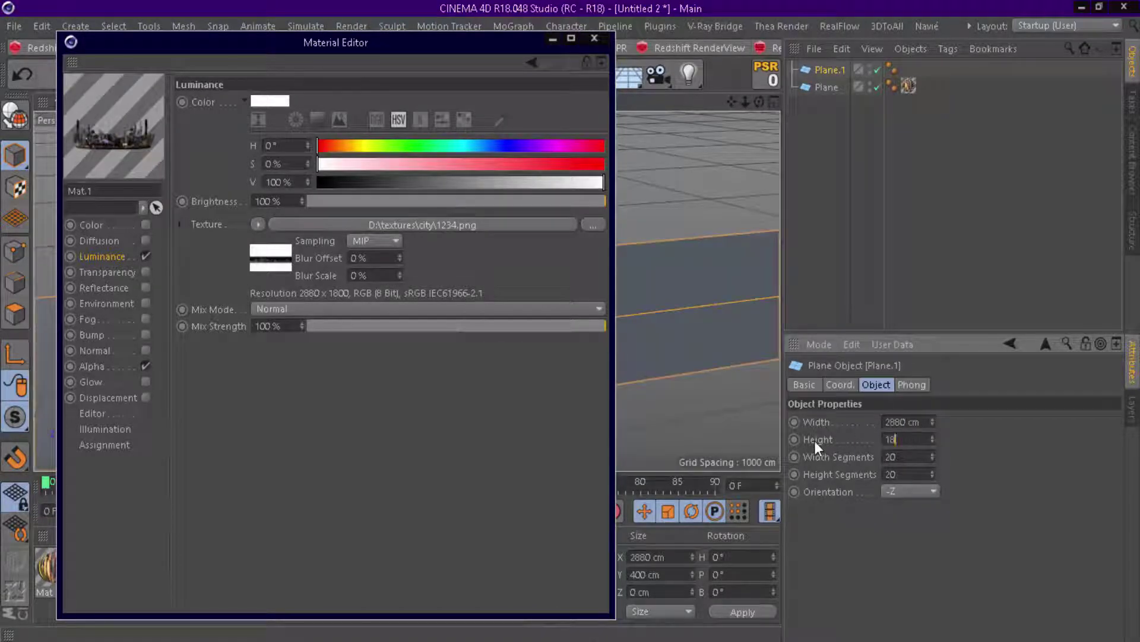
key(Return)
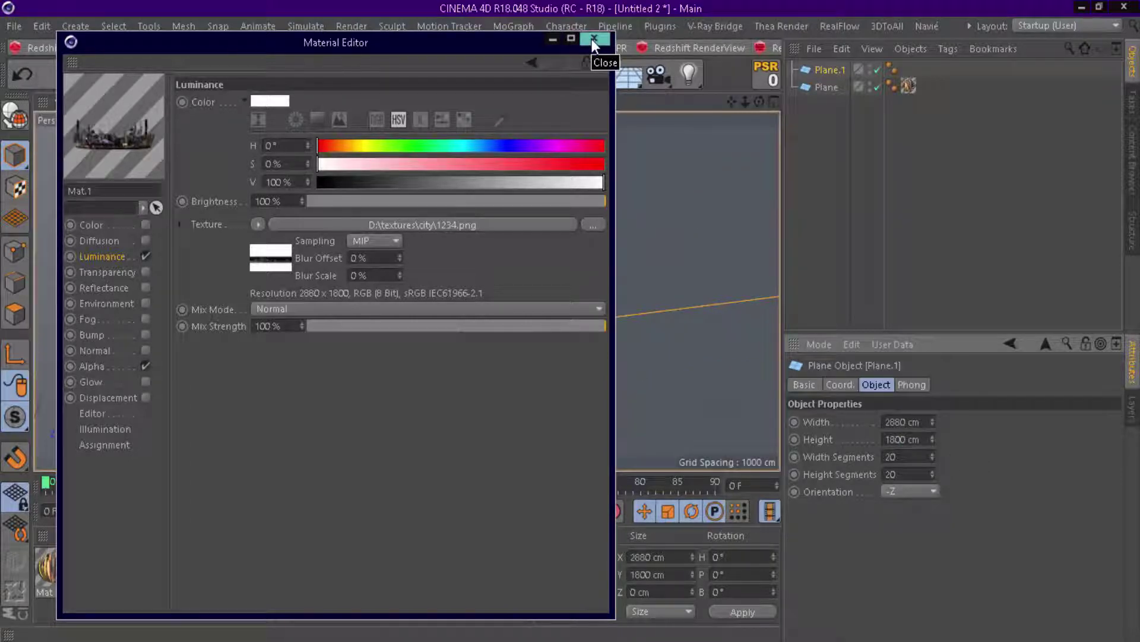
Scale Plane.1 down to about 766 x 479 cm and apply Mat.1 to it.
click(592, 38)
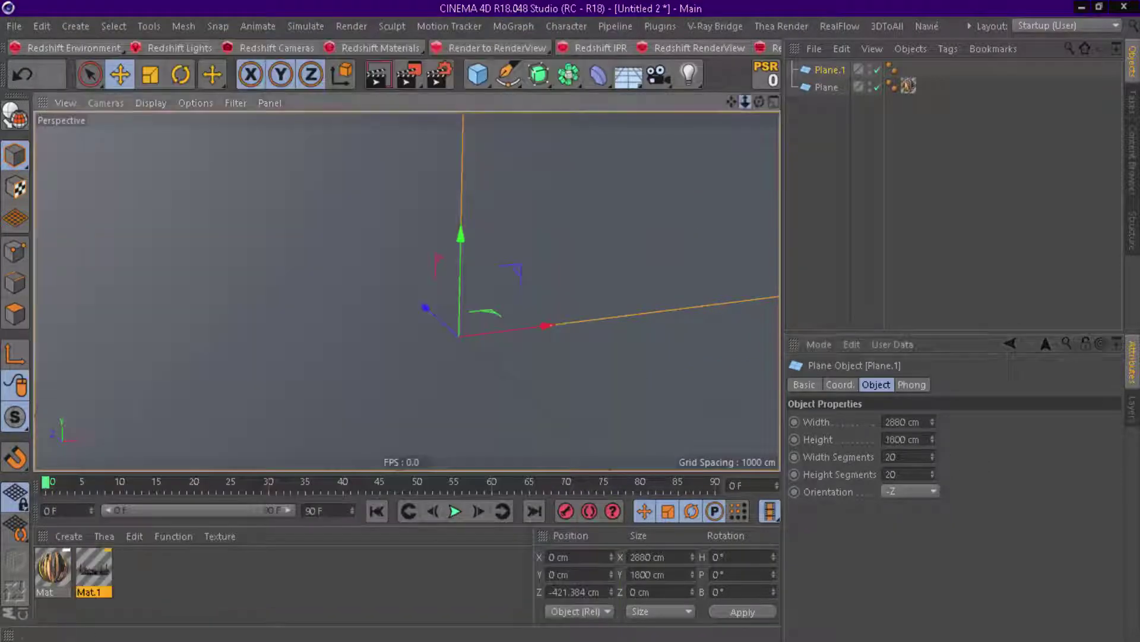
click(151, 74)
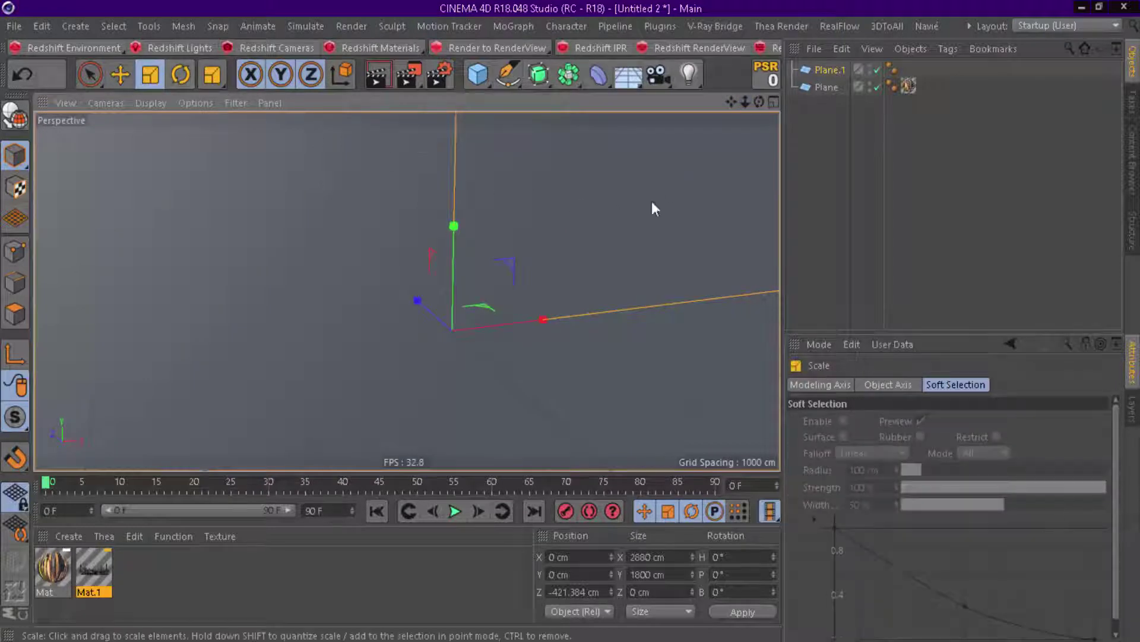
mouse_move(654, 209)
mouse_down()
mouse_move(330, 395)
mouse_move(308, 424)
mouse_up()
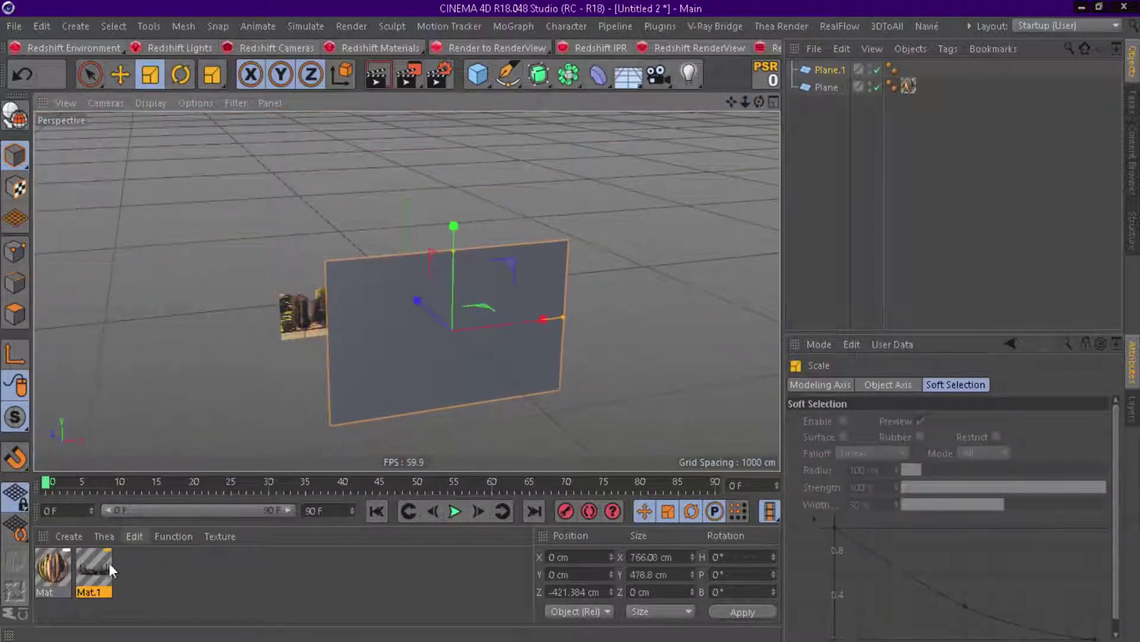
drag(109, 562, 419, 340)
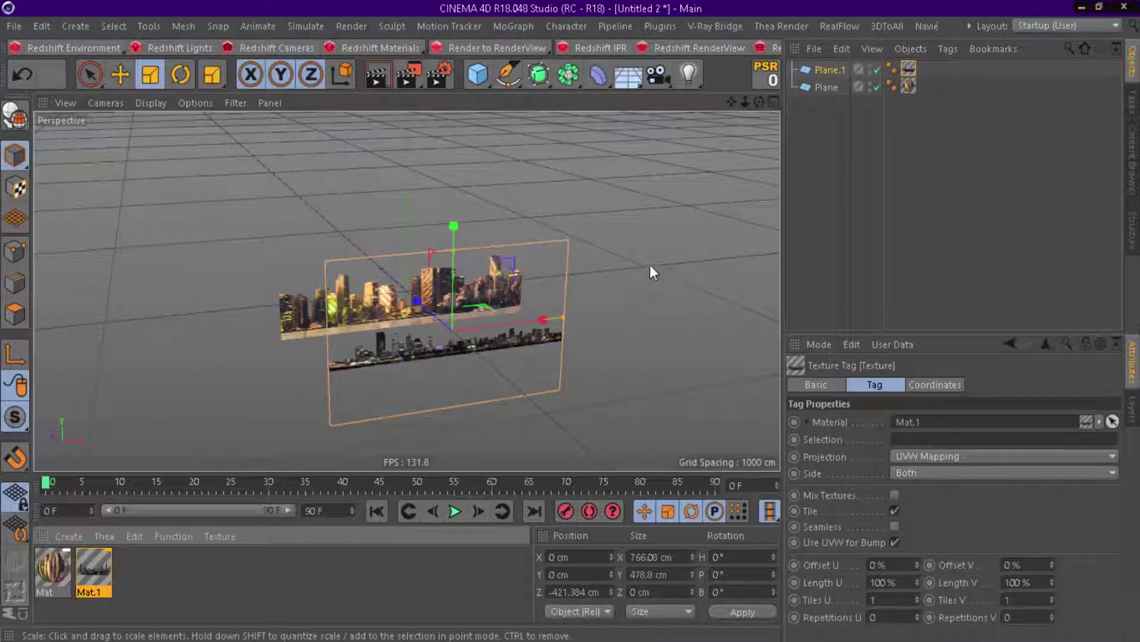
drag(745, 101, 727, 101)
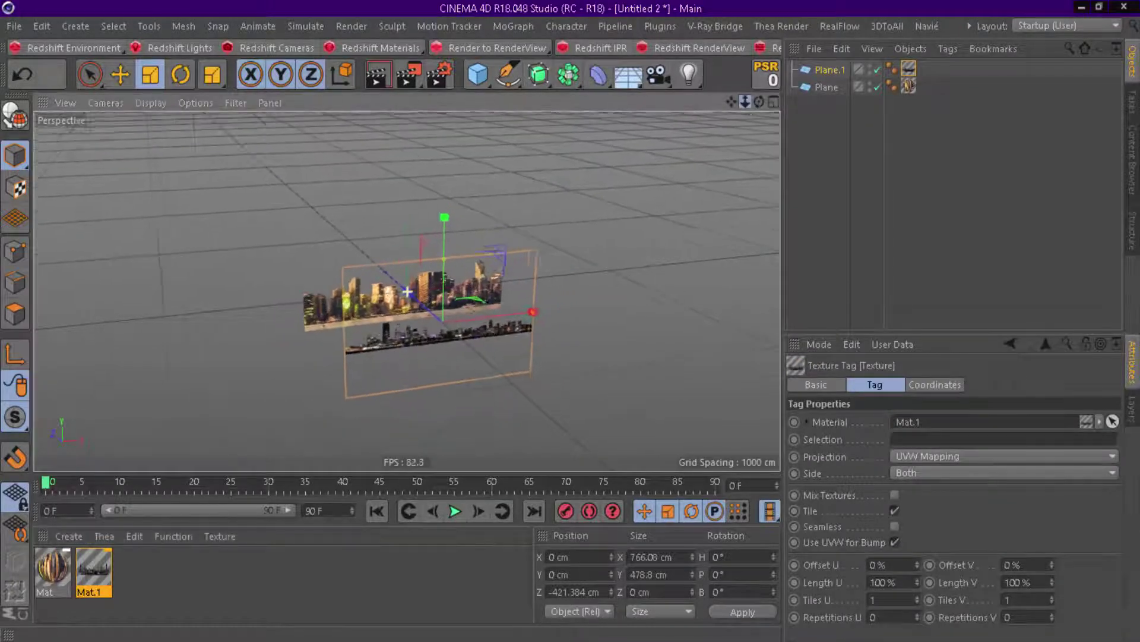
Duplicate the skyline material as Mat.2 and set its image to 1234.png.
ctrl+drag(98, 585, 141, 584)
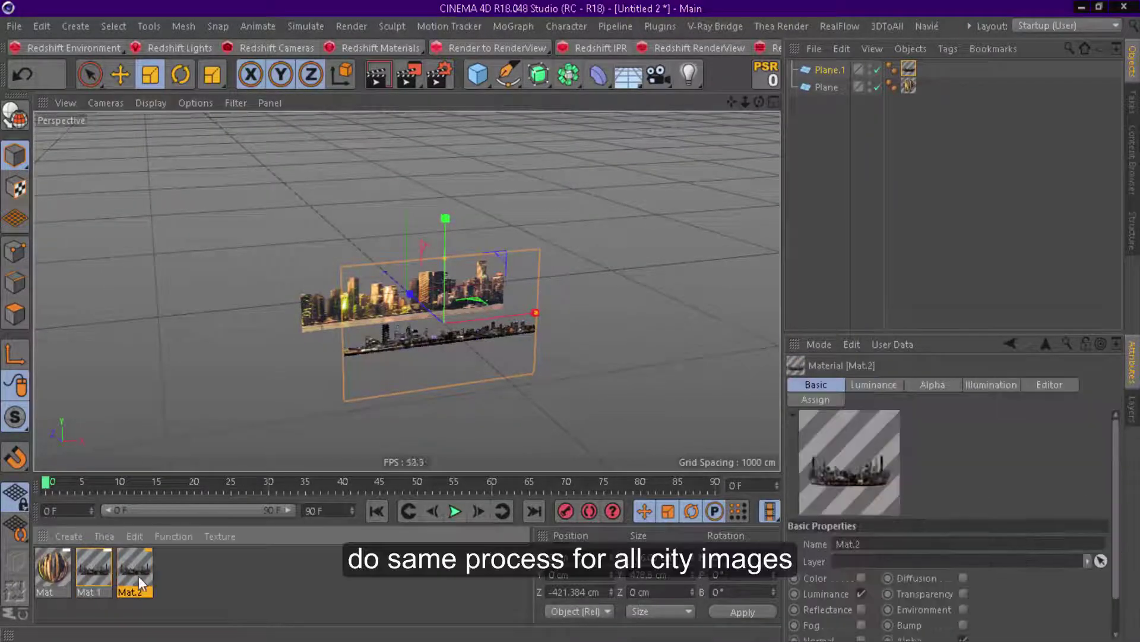
double_click(141, 585)
click(667, 388)
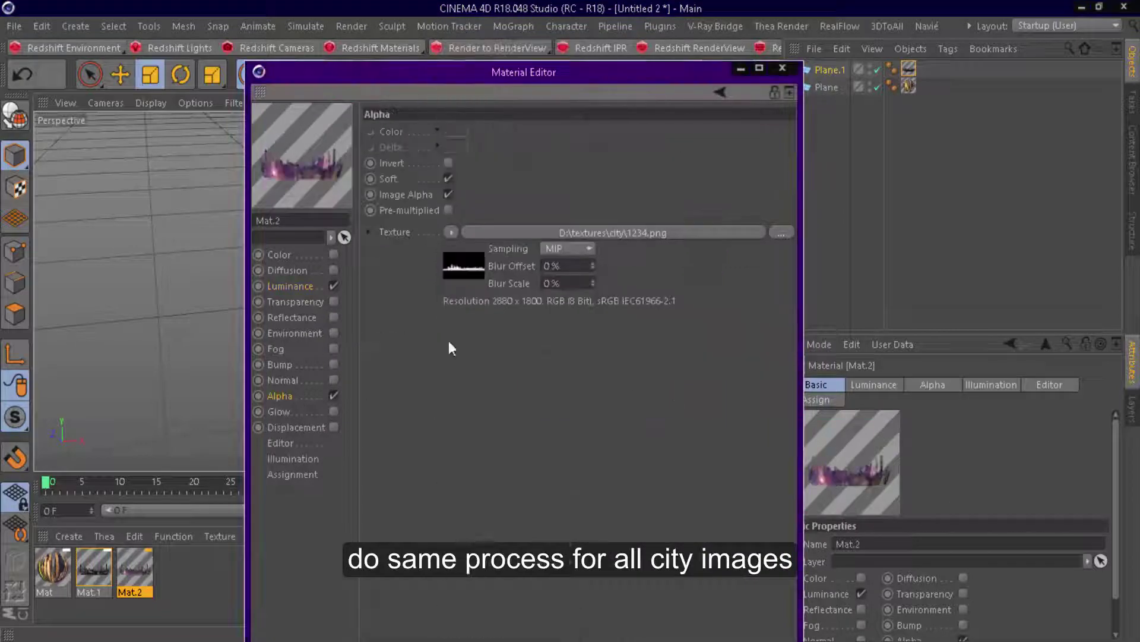
click(782, 67)
Add Plane.2 about 715 cm back, sized 1680 x 915 cm, with Mat.2 applied.
click(479, 74)
drag(523, 297, 452, 326)
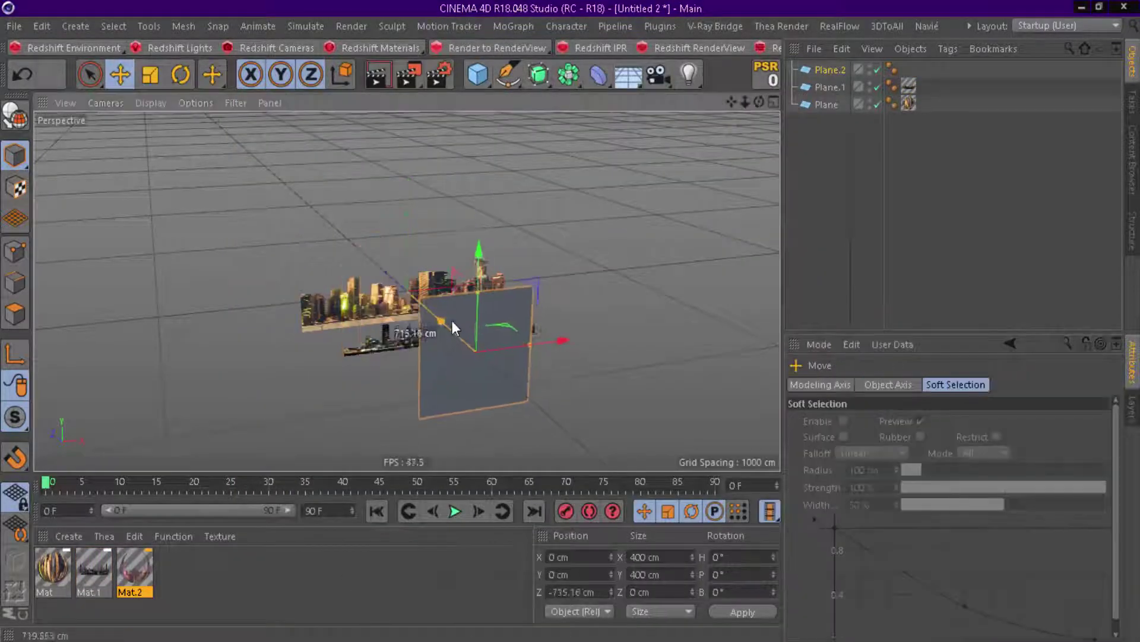
double_click(135, 570)
click(110, 284)
click(830, 69)
text(1680)
key(Tab)
text(915)
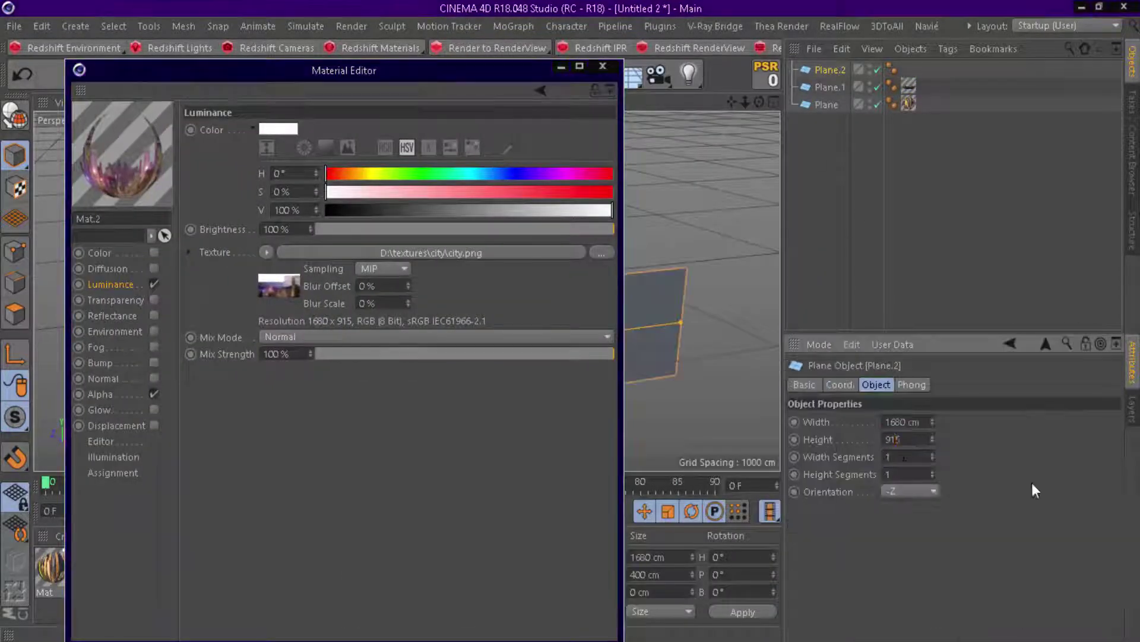
key(Return)
click(602, 66)
drag(135, 571, 451, 297)
Create material Mat.3 and paste the copied alpha shader into it.
scroll(416, 285, down, 3)
click(283, 428)
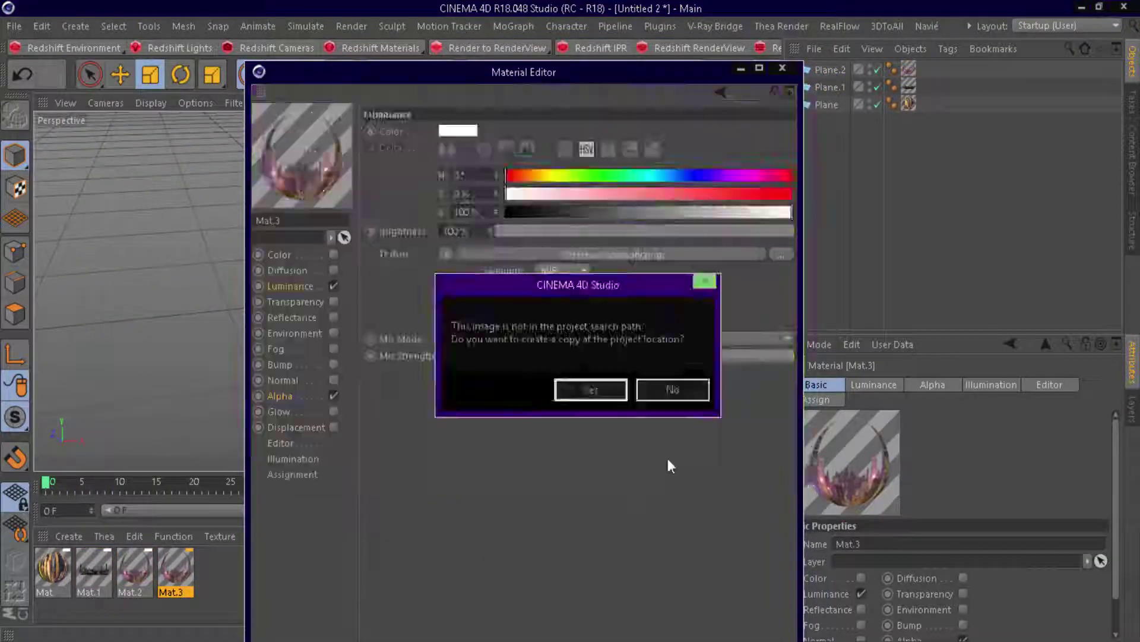
click(667, 389)
click(438, 232)
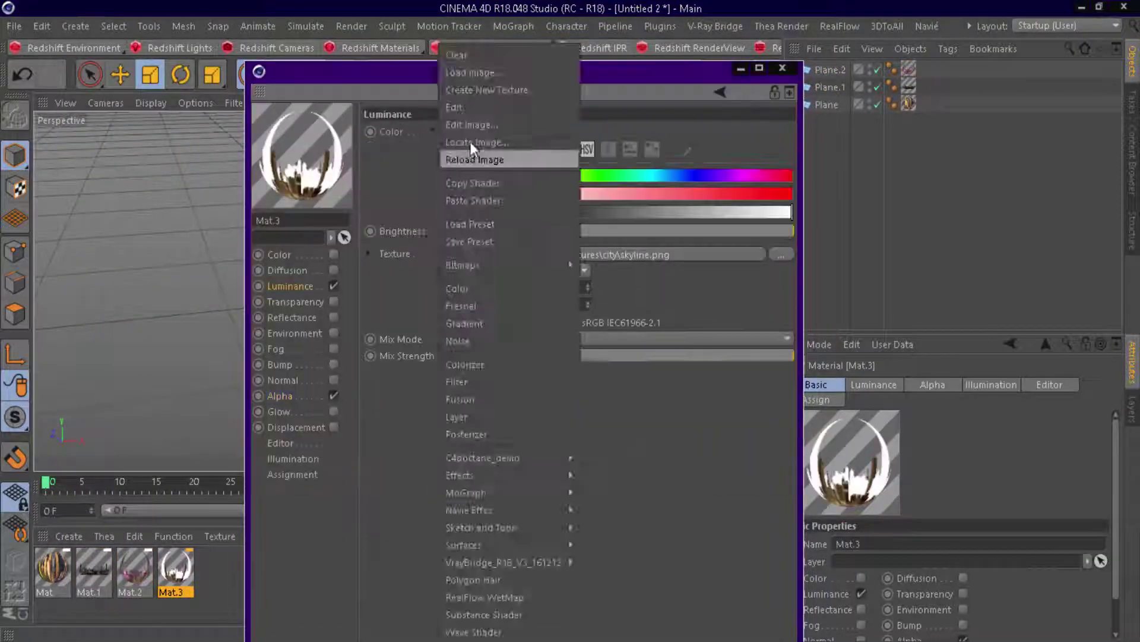
click(488, 202)
Add Plane.3 about 1390 cm back, 627 cm high, with Mat.3 applied.
click(782, 67)
drag(426, 288, 488, 349)
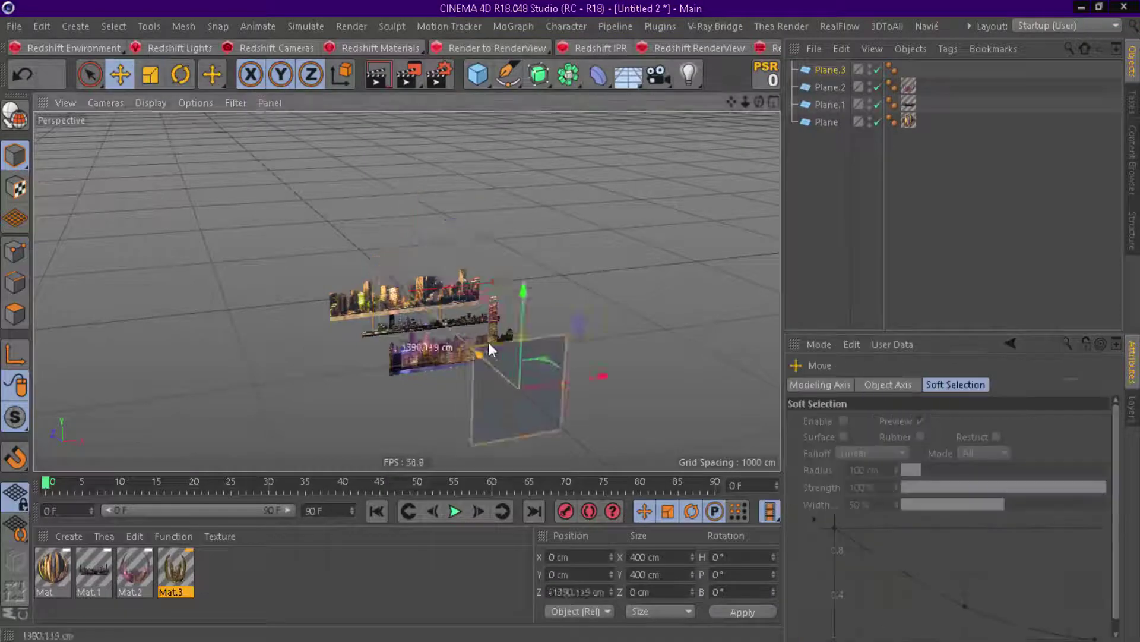
double_click(175, 570)
drag(522, 68, 323, 38)
click(830, 69)
click(903, 438)
text(627)
key(Return)
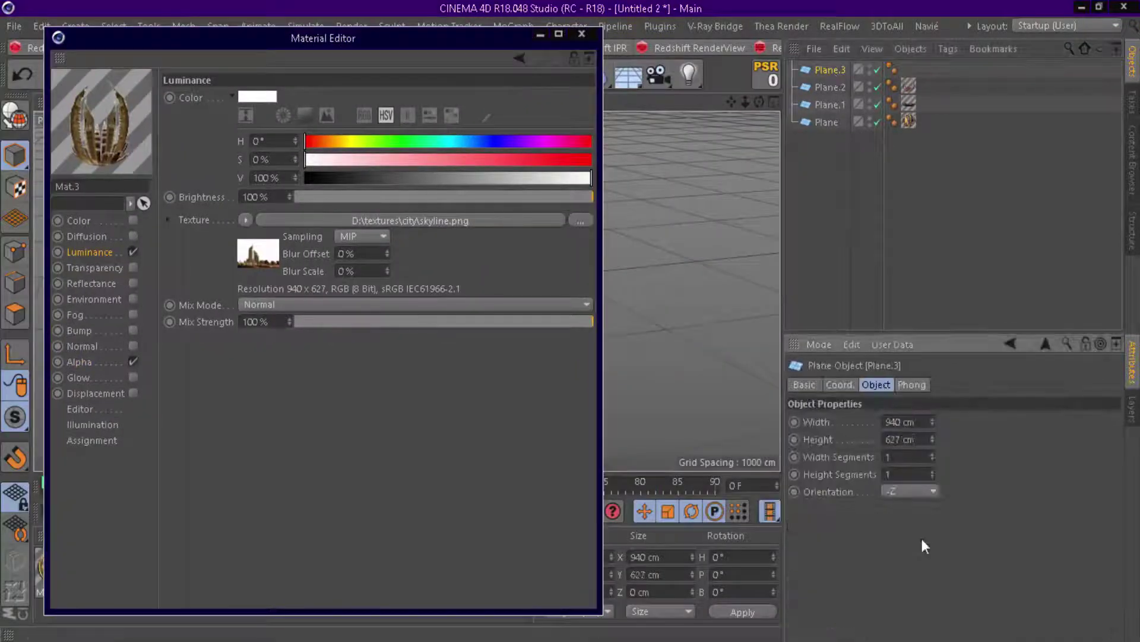
click(581, 34)
mouse_move(176, 570)
mouse_down()
mouse_move(517, 382)
mouse_move(415, 356)
mouse_move(498, 328)
mouse_up()
Scale Plane.1 up to about 273 % (2106 x 1318 cm).
key(t)
click(443, 323)
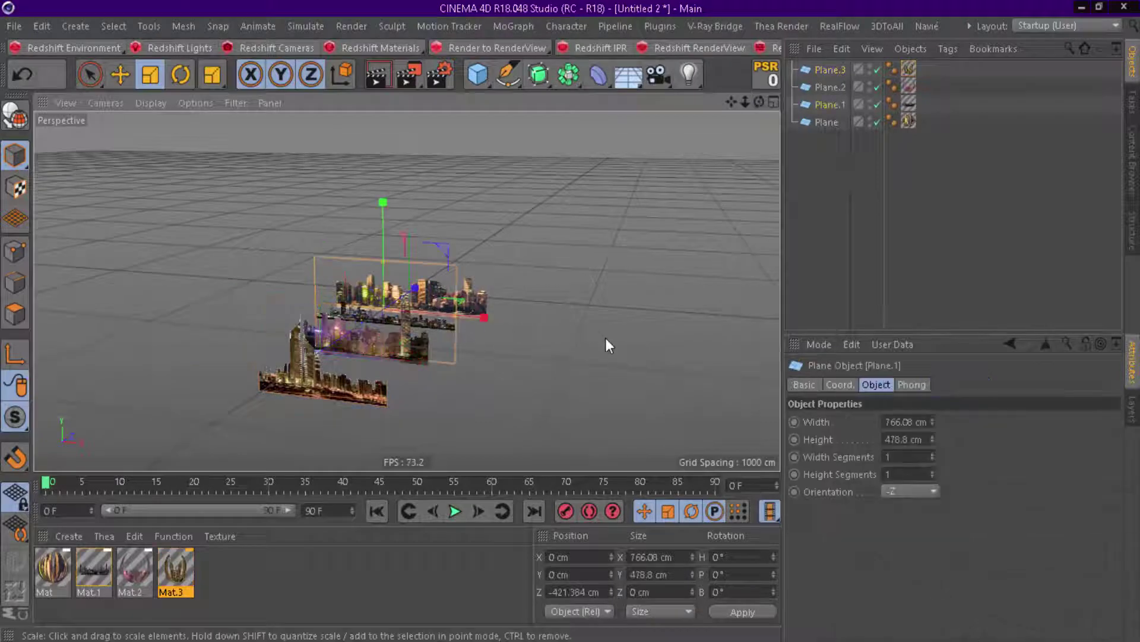
drag(606, 345, 701, 341)
drag(387, 290, 380, 290)
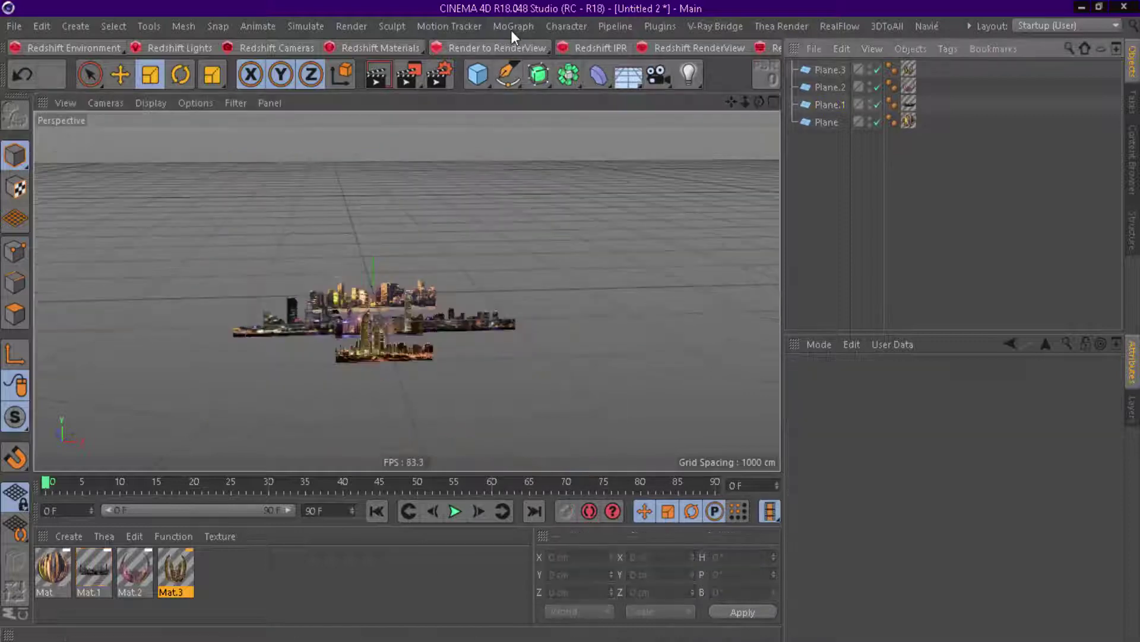
Add a MoGraph Cloner, nest the four skyline planes under it, and uncheck Fix Clone.
click(512, 26)
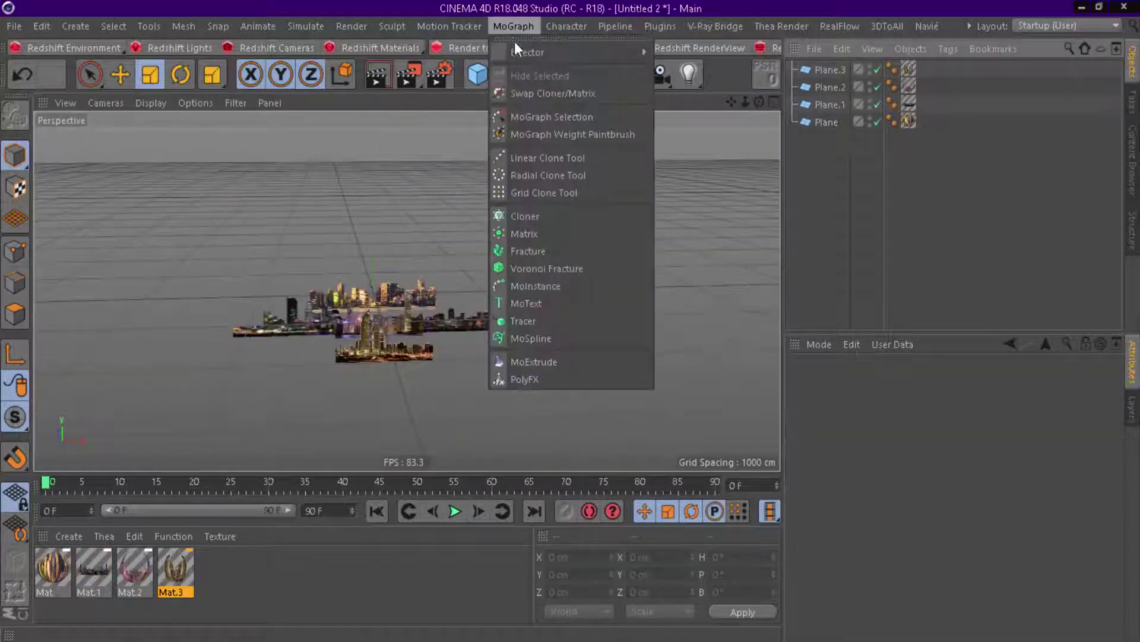
click(553, 215)
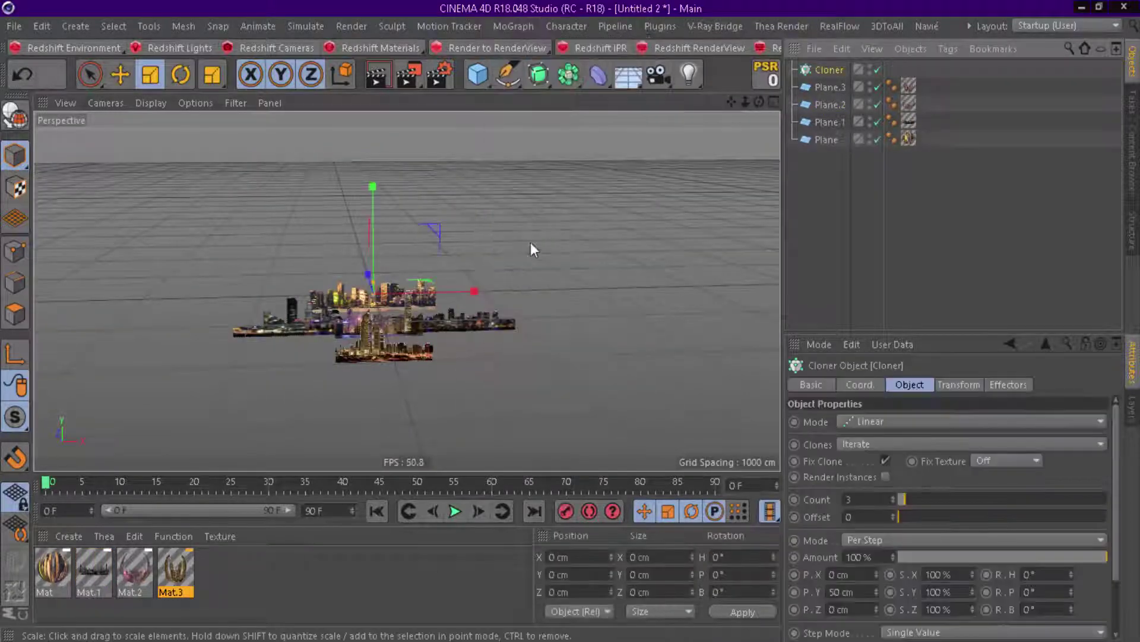
click(829, 88)
shift+click(829, 142)
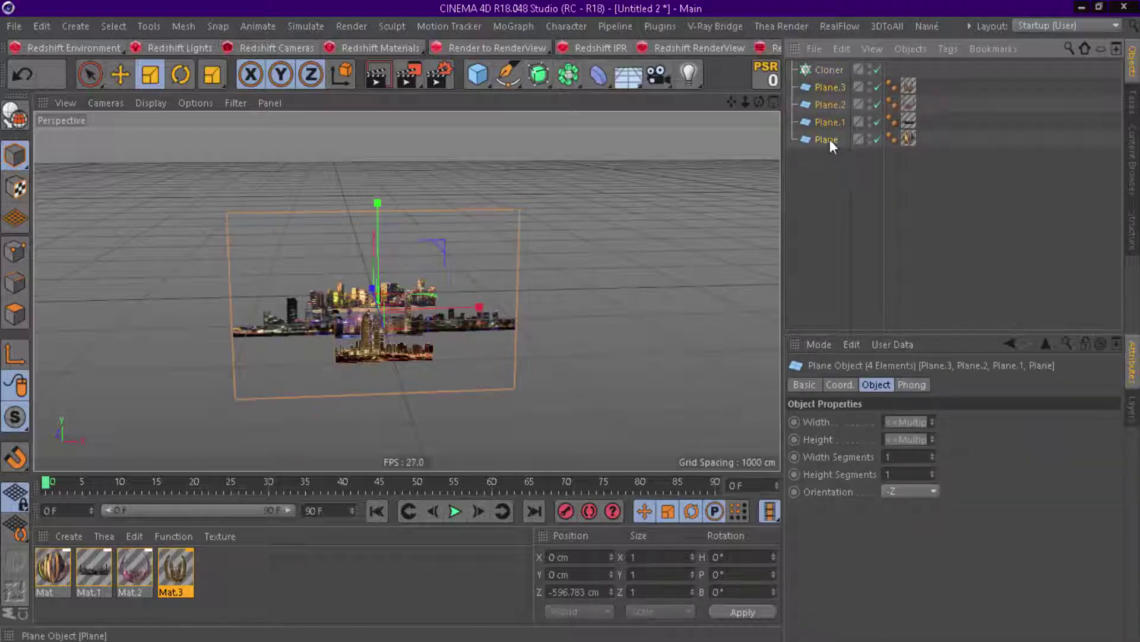
drag(837, 70, 836, 71)
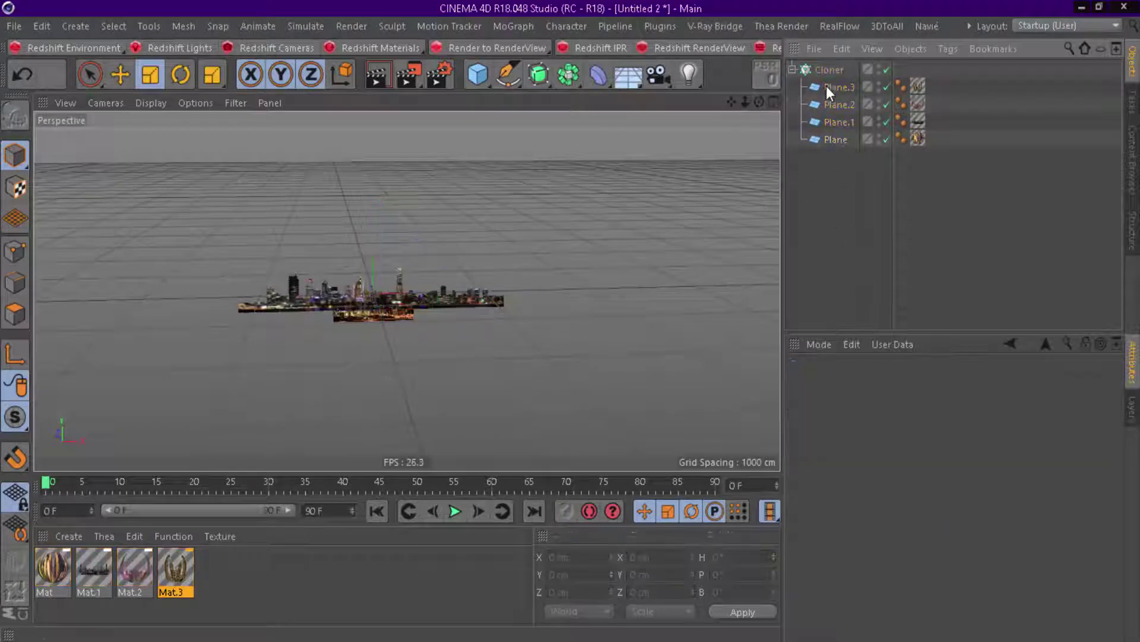
click(831, 69)
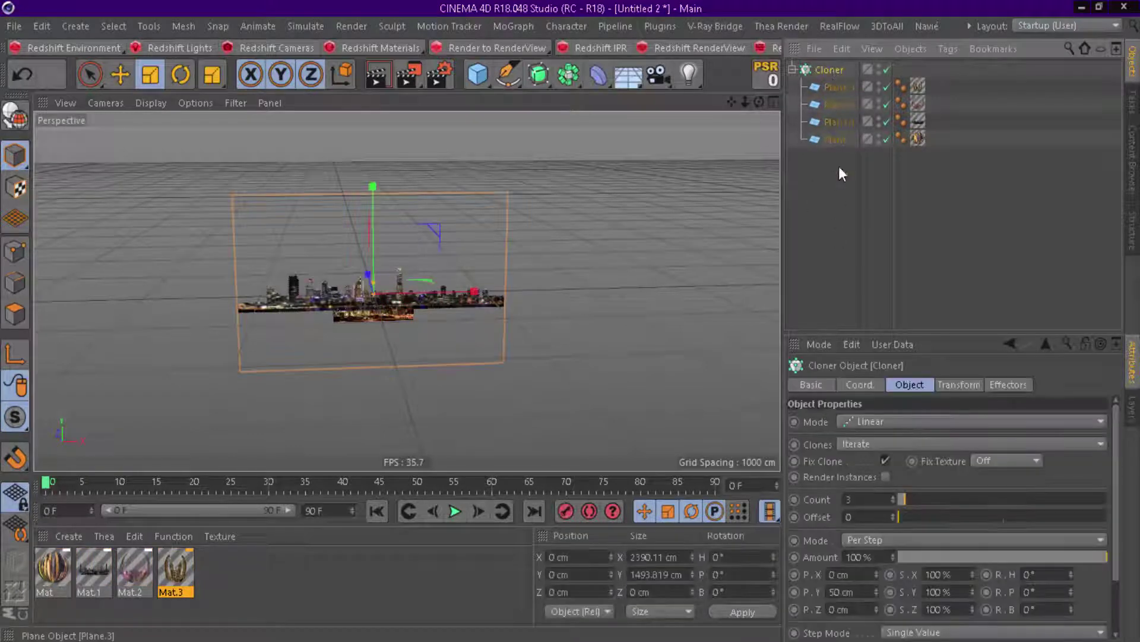
click(886, 458)
Switch the Cloner to Grid Array mode with a grid height of 0 cm.
click(918, 422)
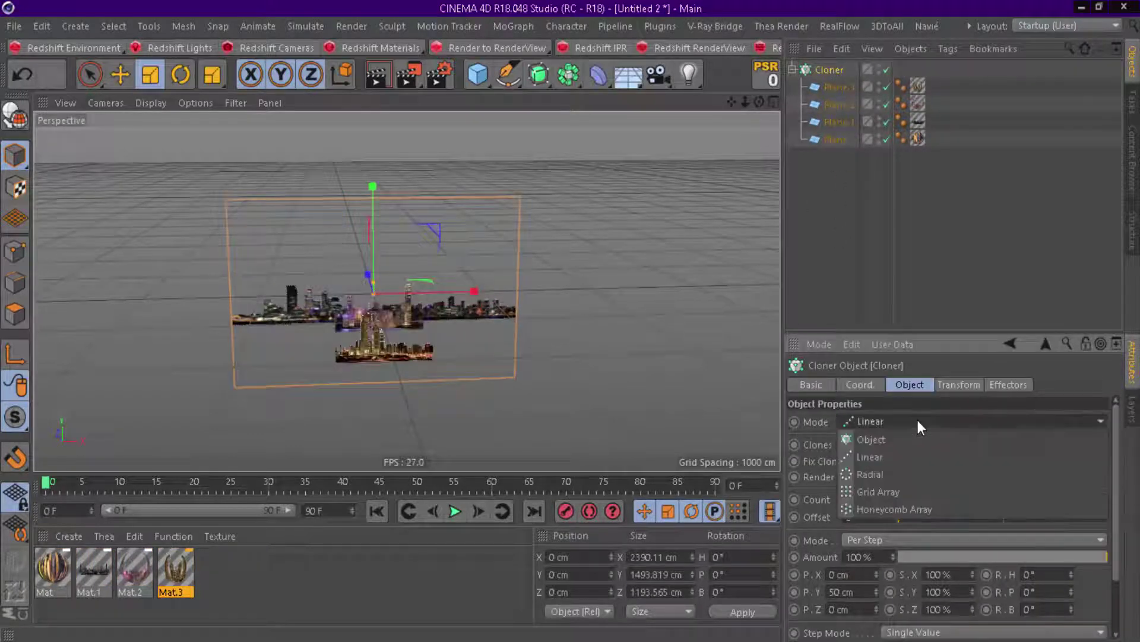
click(893, 490)
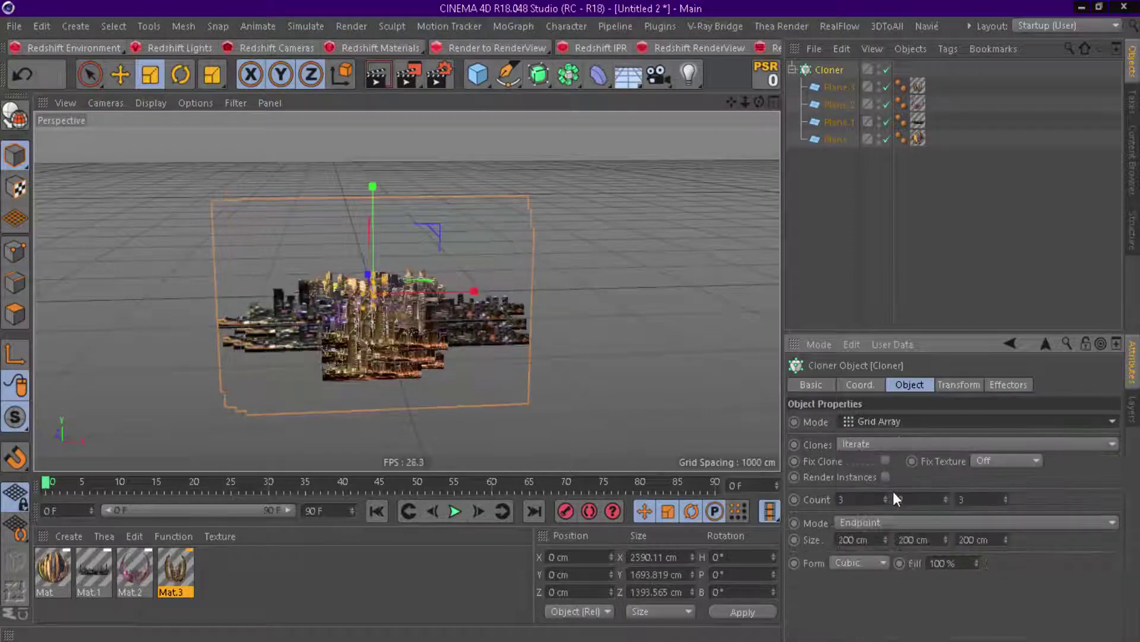
drag(745, 103, 796, 256)
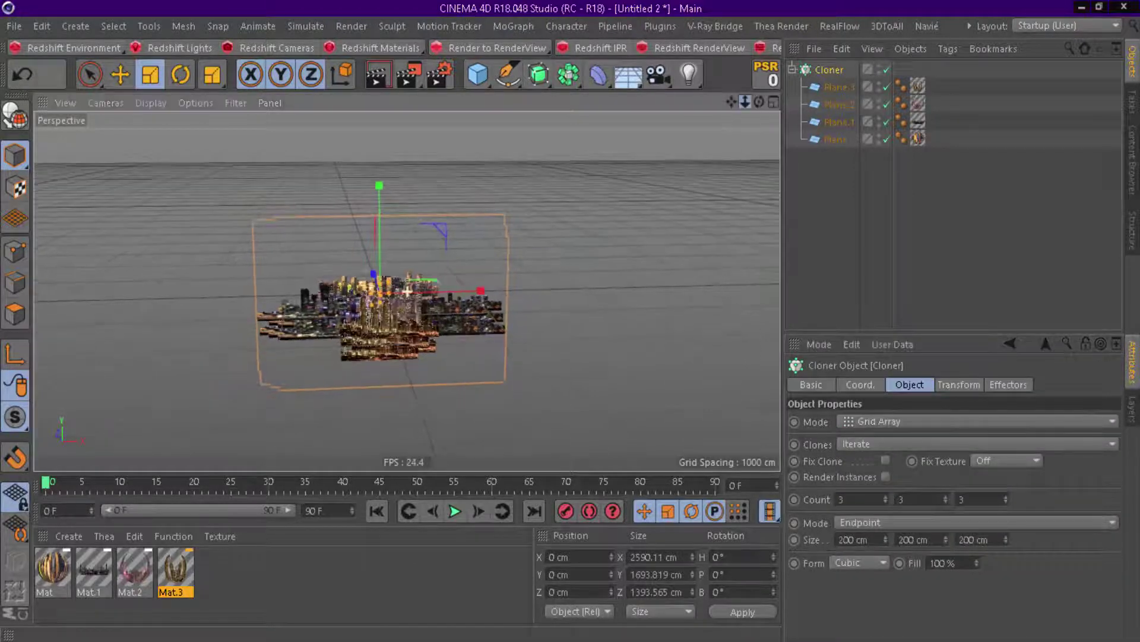
click(937, 543)
text(0)
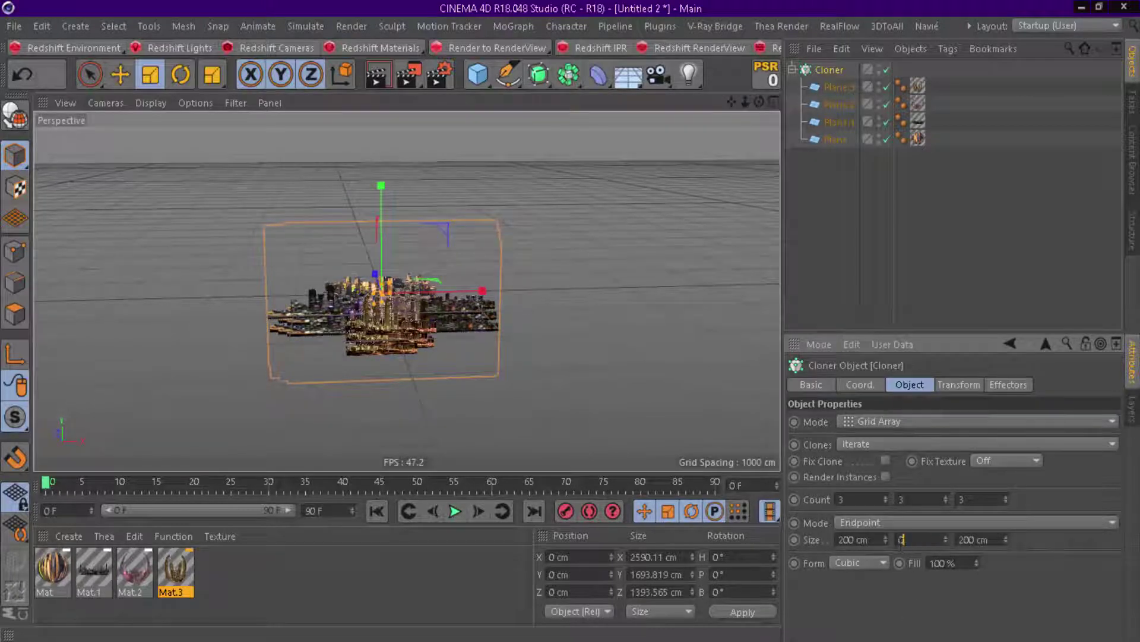
key(Return)
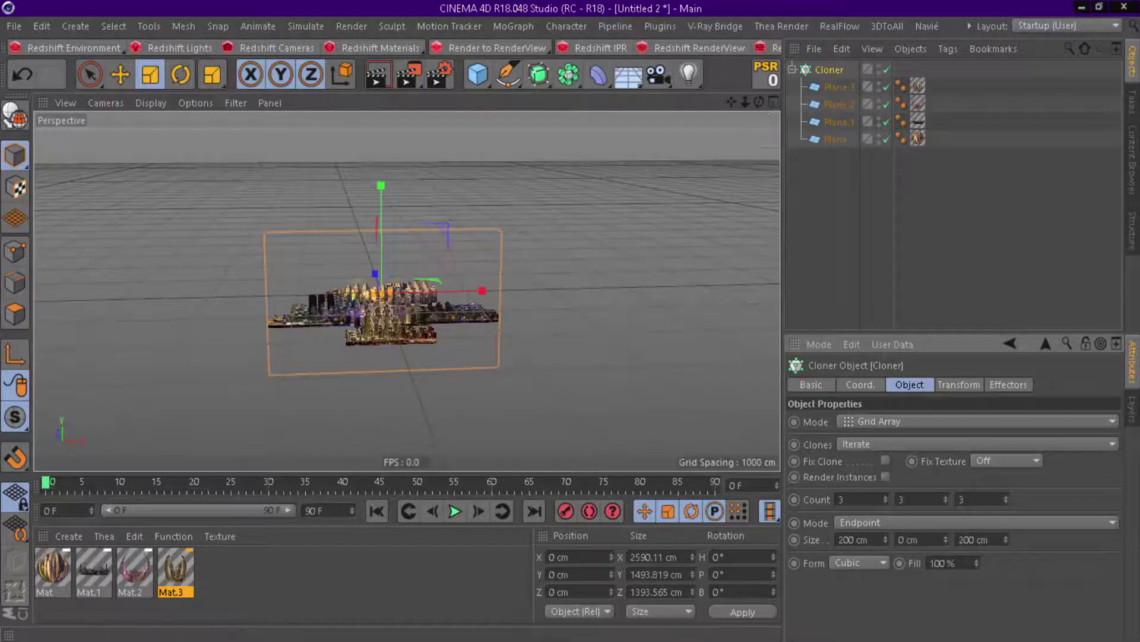
drag(759, 102, 790, 119)
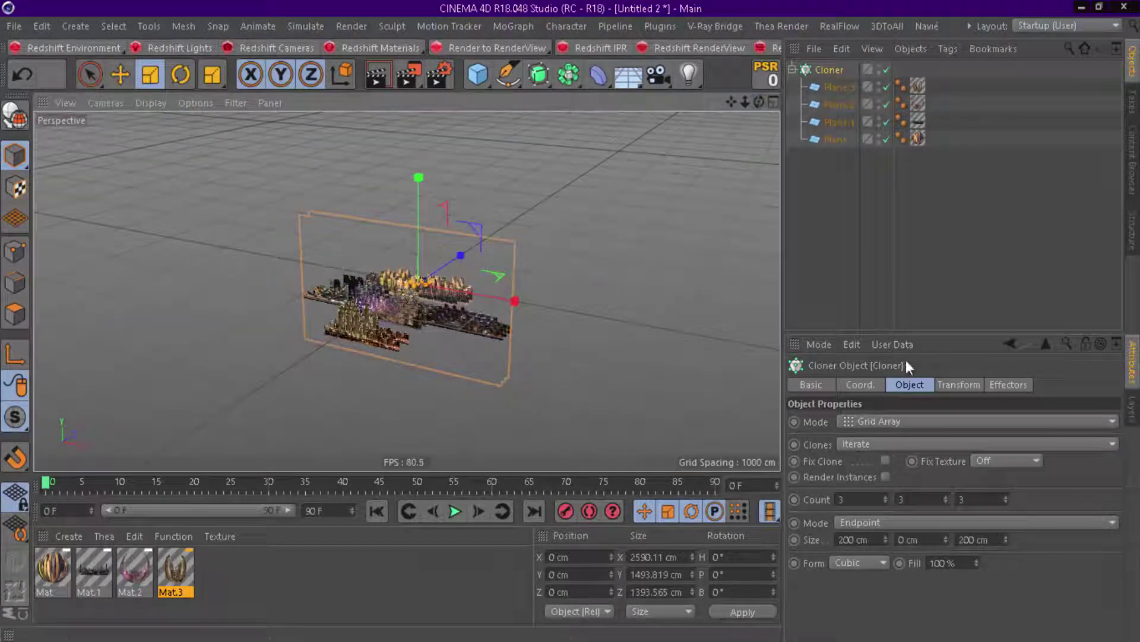
Set the grid clone counts to 10, 1, 10.
click(903, 499)
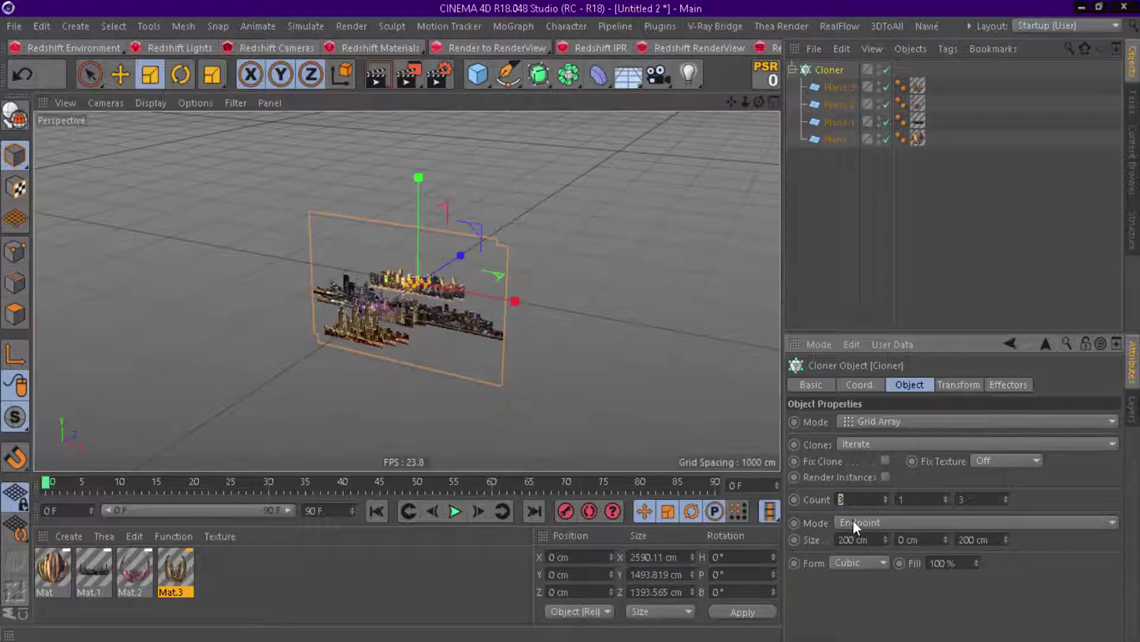
text(10)
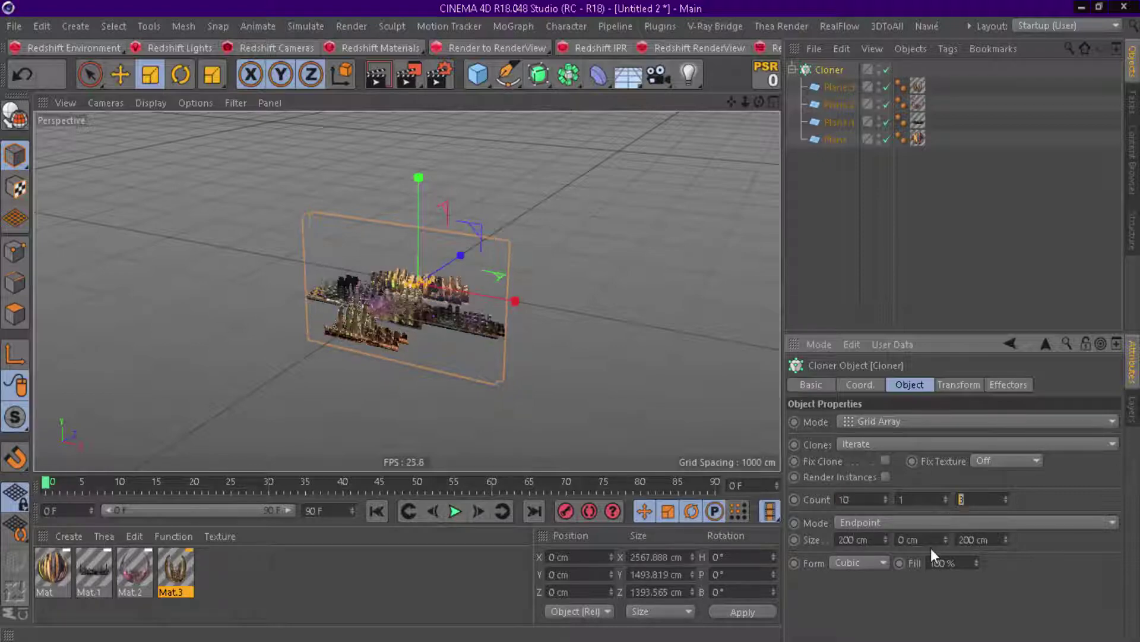
text(10)
key(Return)
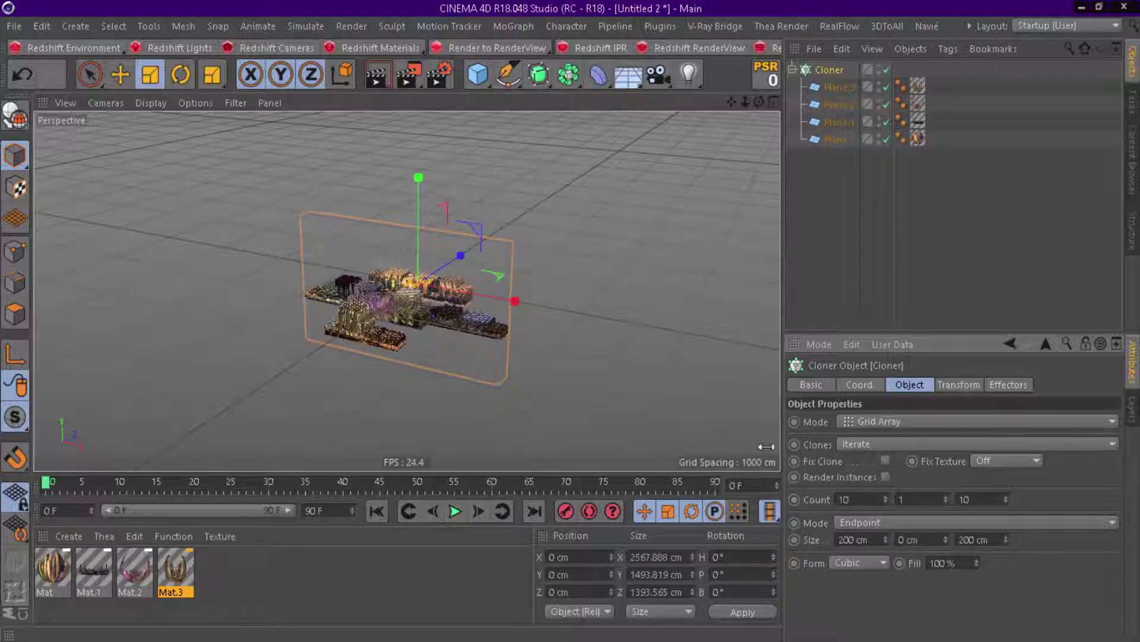
mouse_move(759, 103)
mouse_down()
mouse_move(790, 110)
mouse_move(766, 107)
mouse_up()
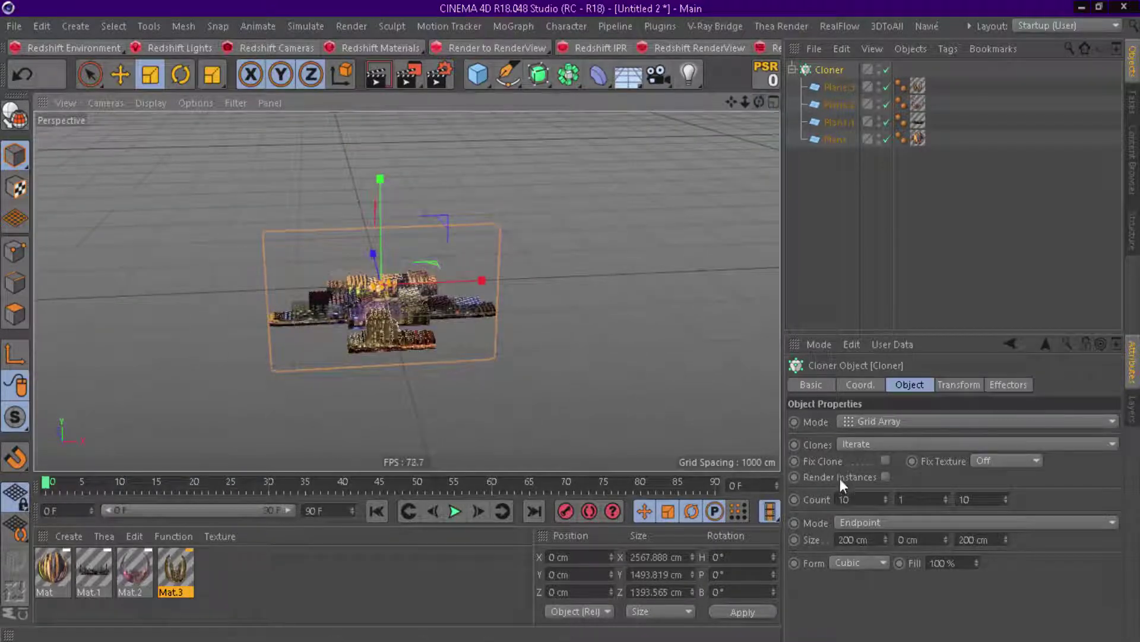
Size the grid to 5000 cm wide and 3000 cm deep.
click(857, 539)
text(5000)
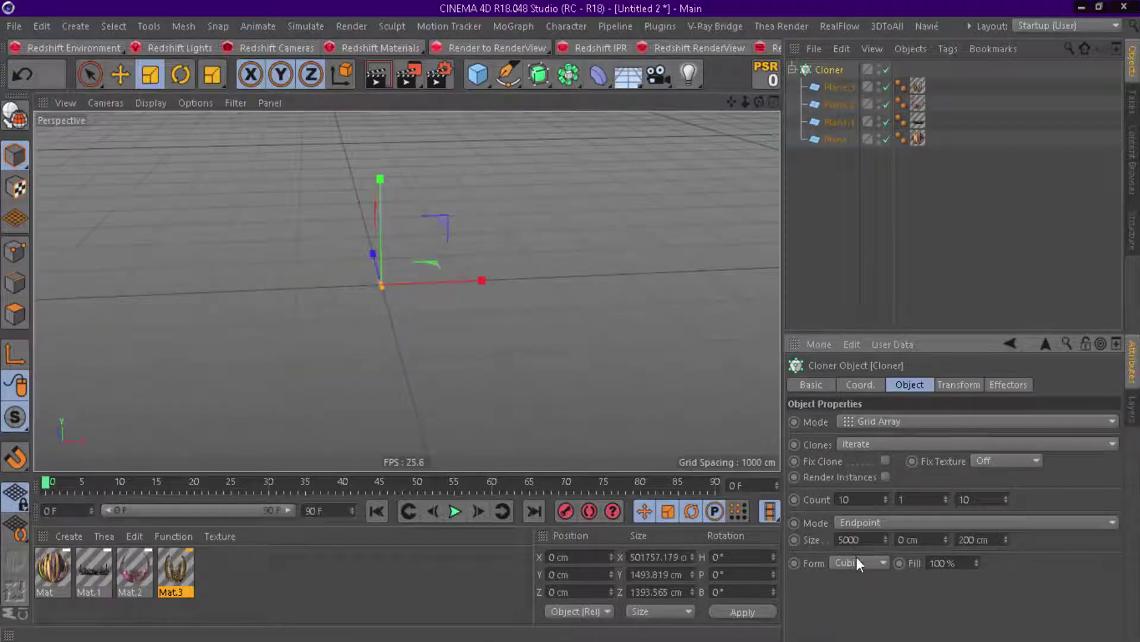
key(Return)
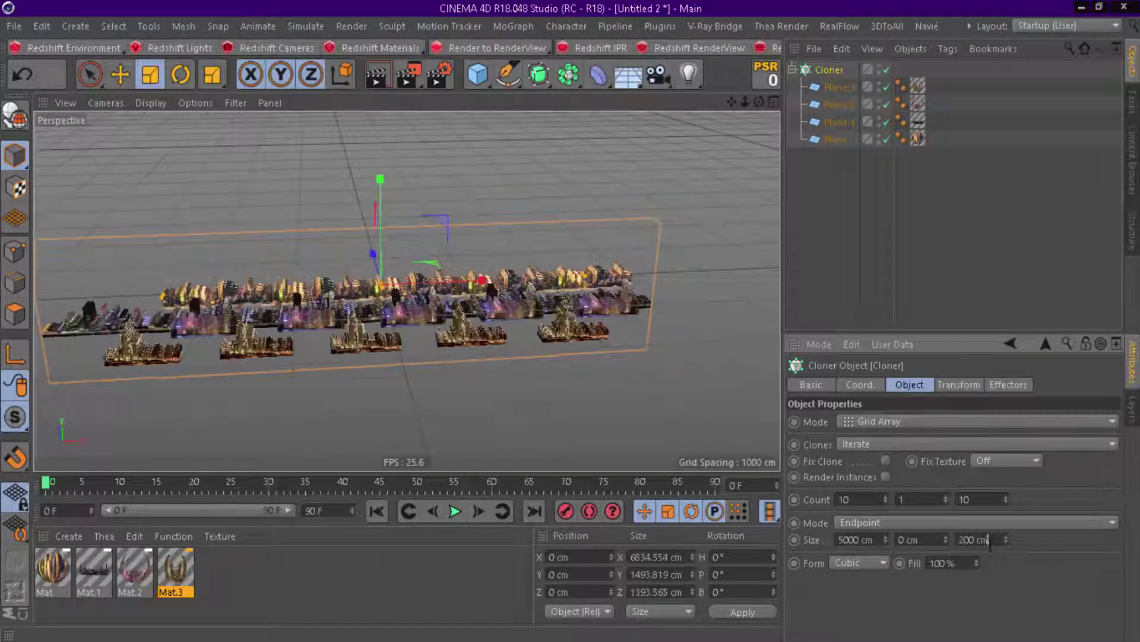
text(3000)
key(Return)
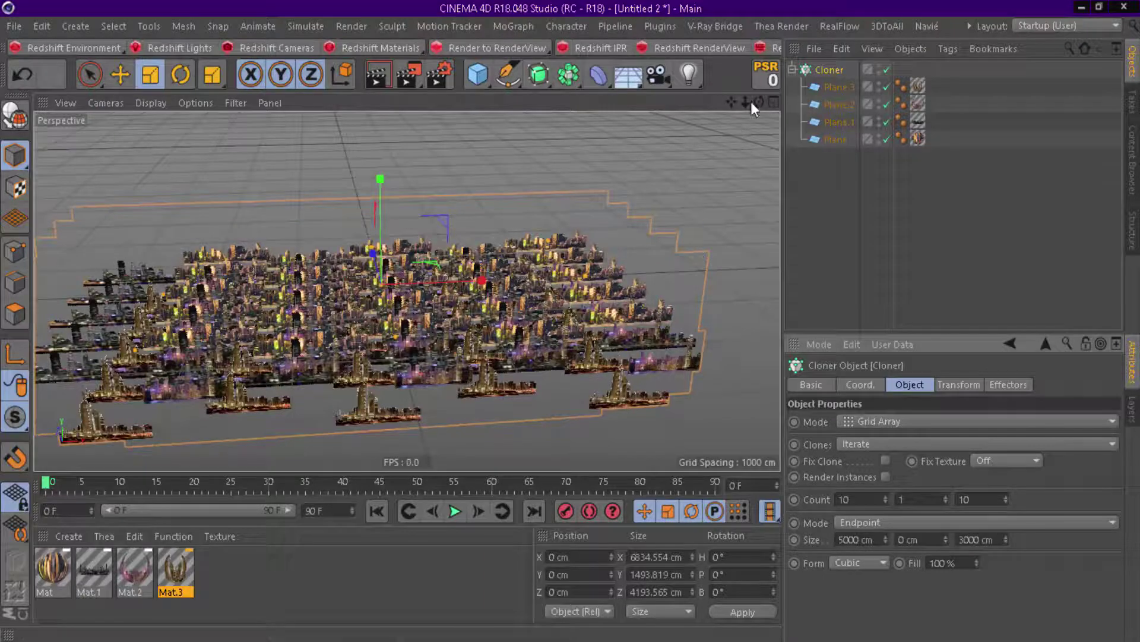
mouse_move(744, 104)
mouse_down()
mouse_move(757, 107)
mouse_move(742, 125)
mouse_move(671, 115)
mouse_up()
Add a Random effector and place it under the Cloner.
click(513, 26)
mouse_move(528, 52)
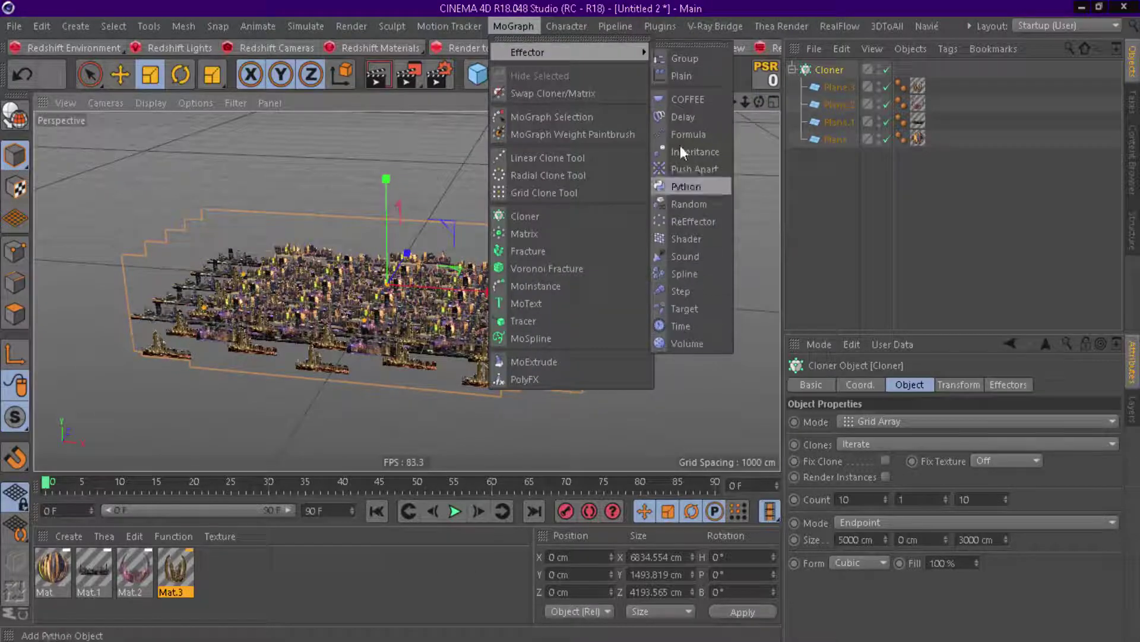
click(689, 204)
drag(833, 74, 837, 167)
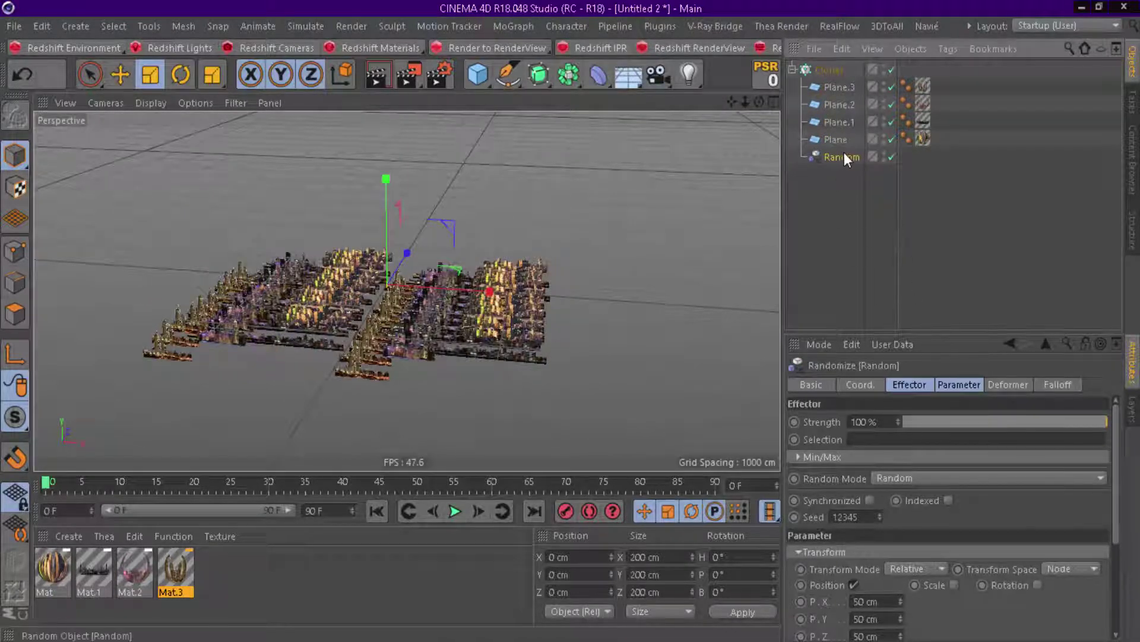
drag(1114, 526, 1117, 569)
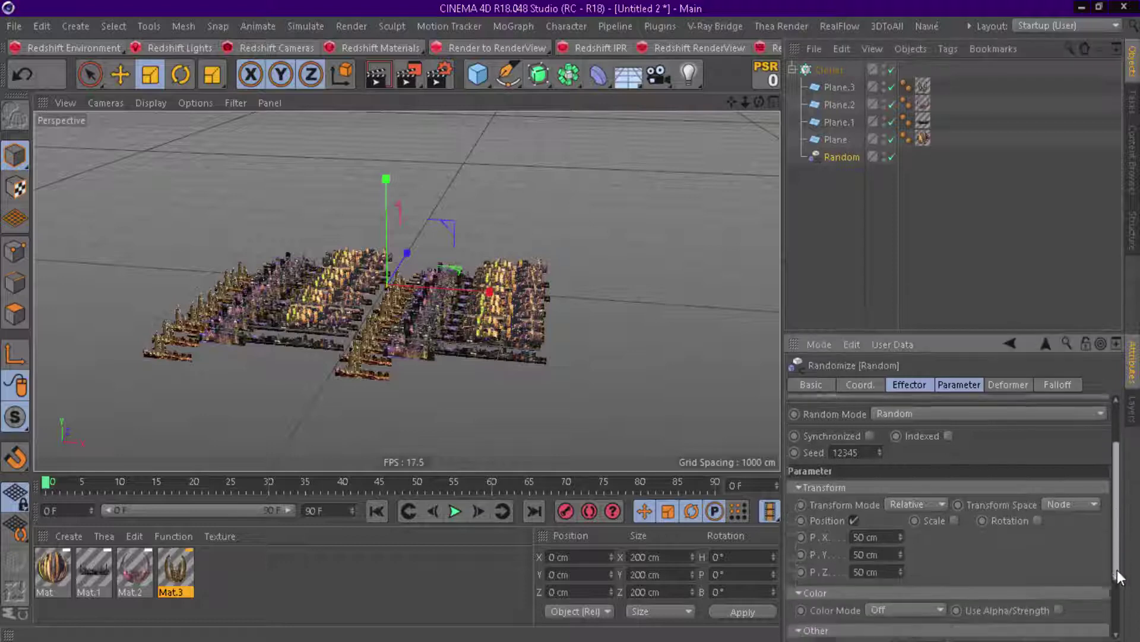
Set the Random effector's position spread to P.Y 0 cm and P.X 3000 cm.
drag(885, 486, 802, 486)
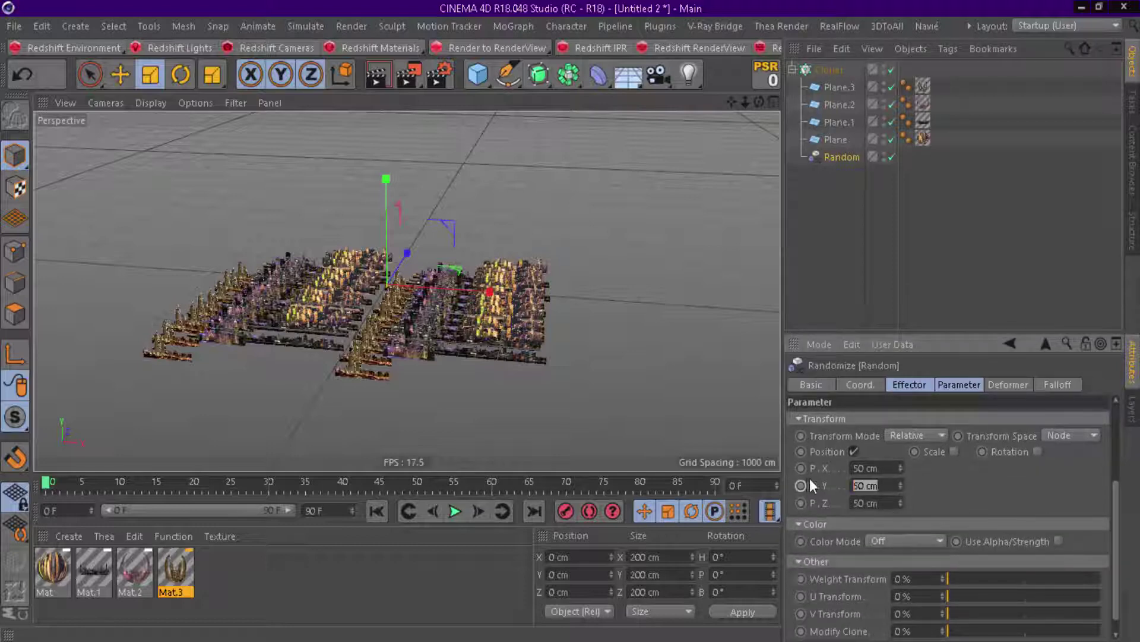
text(0)
key(Return)
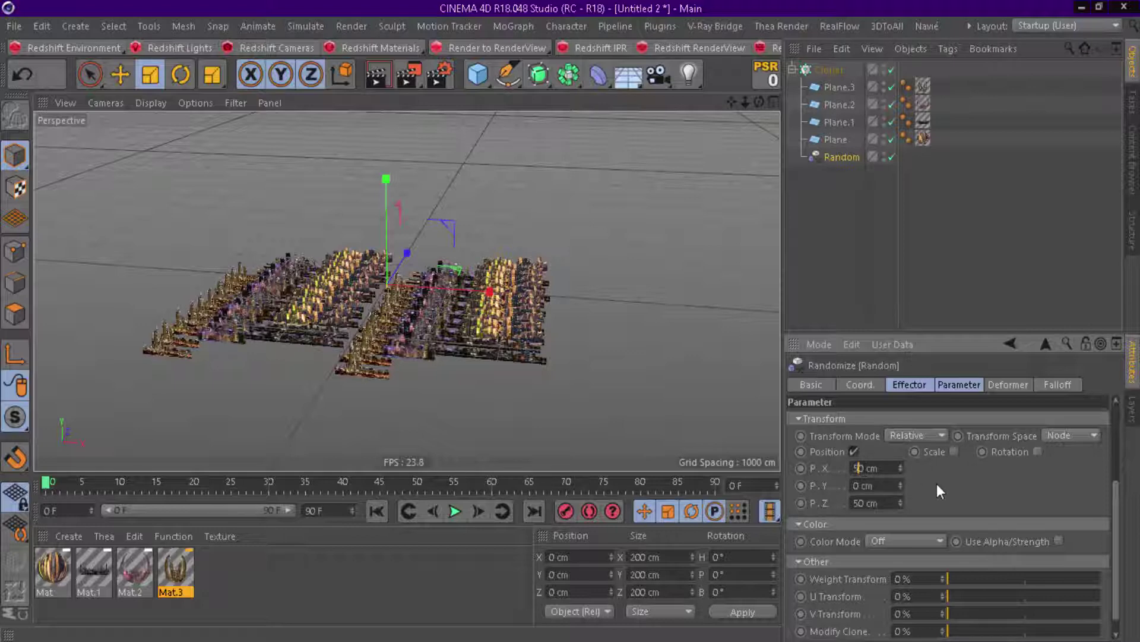
text(00)
key(Return)
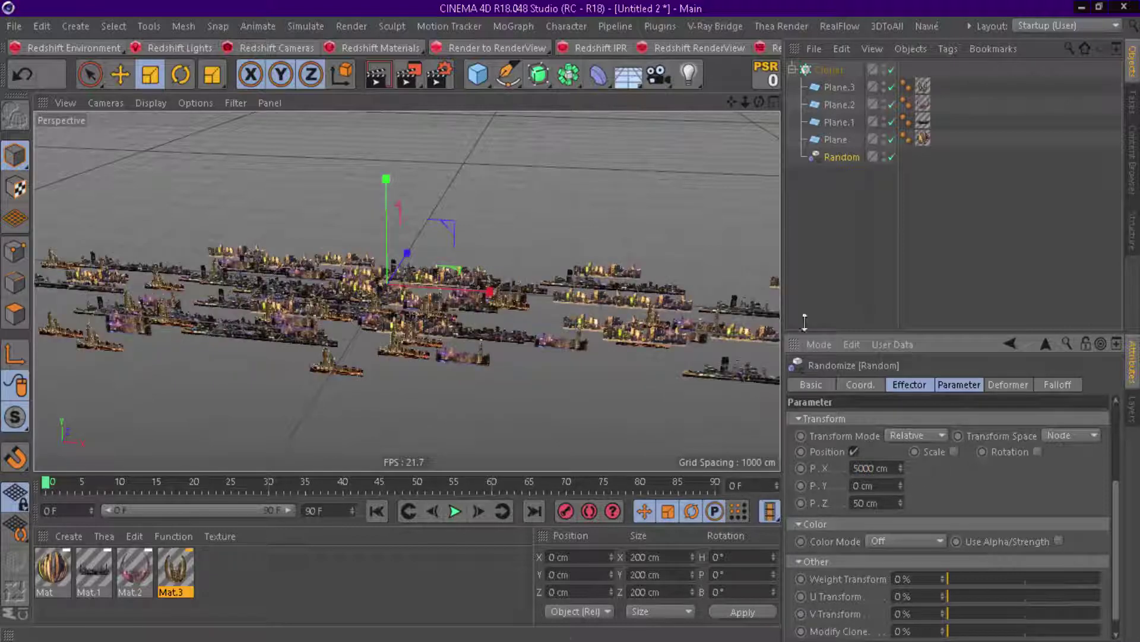
drag(760, 102, 760, 83)
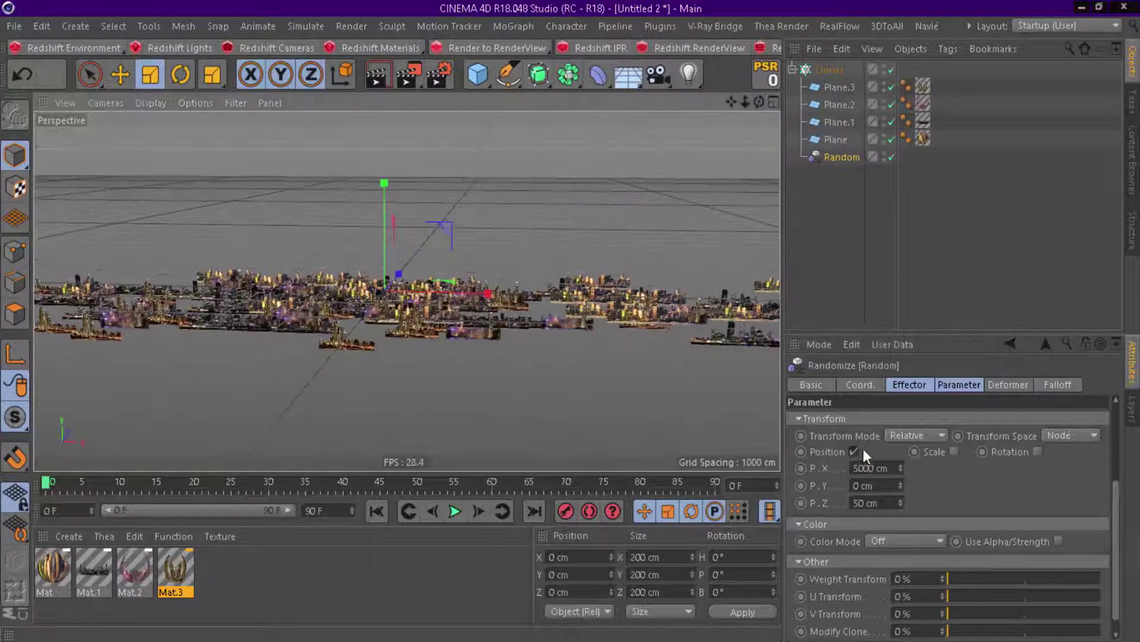
key(BackSpace)
text(3)
key(Return)
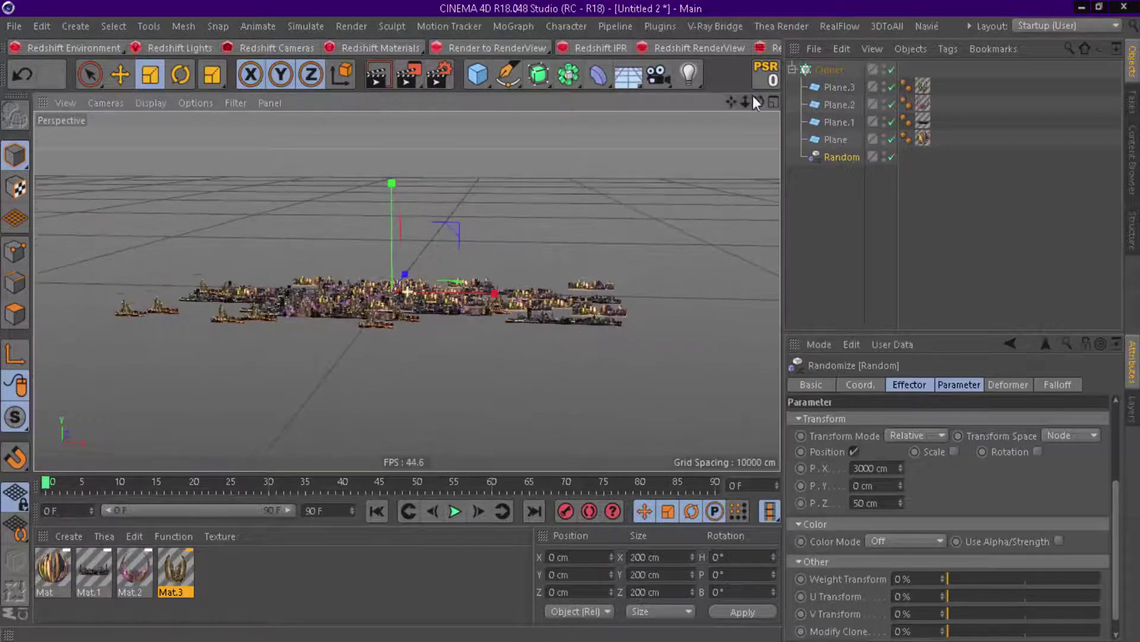
mouse_move(760, 98)
mouse_down()
mouse_move(761, 128)
mouse_move(759, 89)
mouse_up()
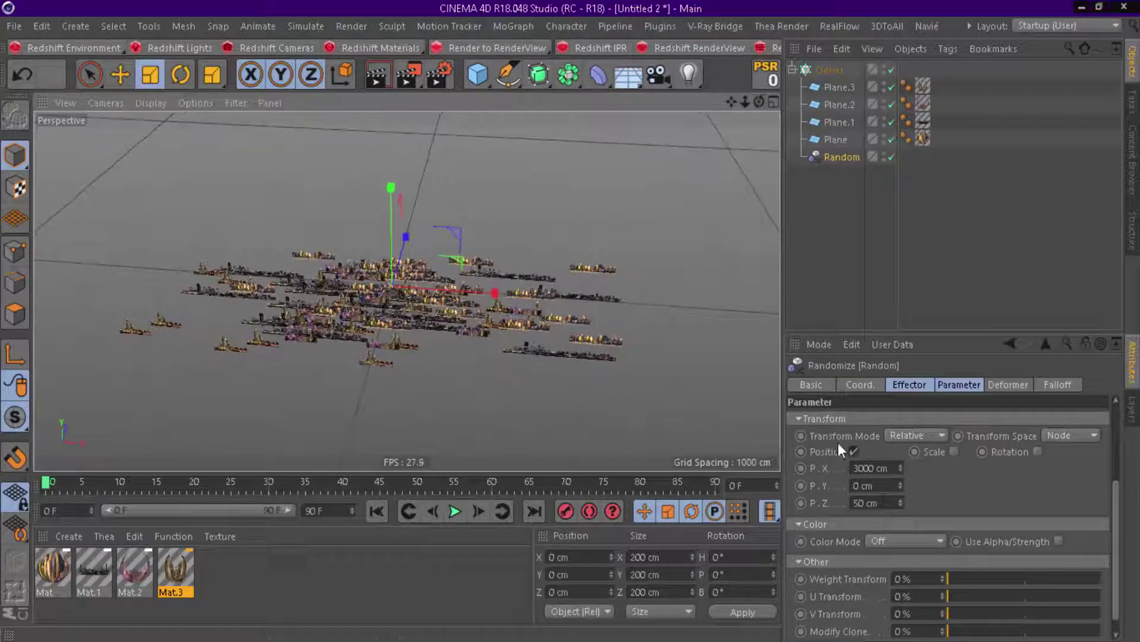
Set the Random effector's P.Z spread to 1000 cm.
click(885, 503)
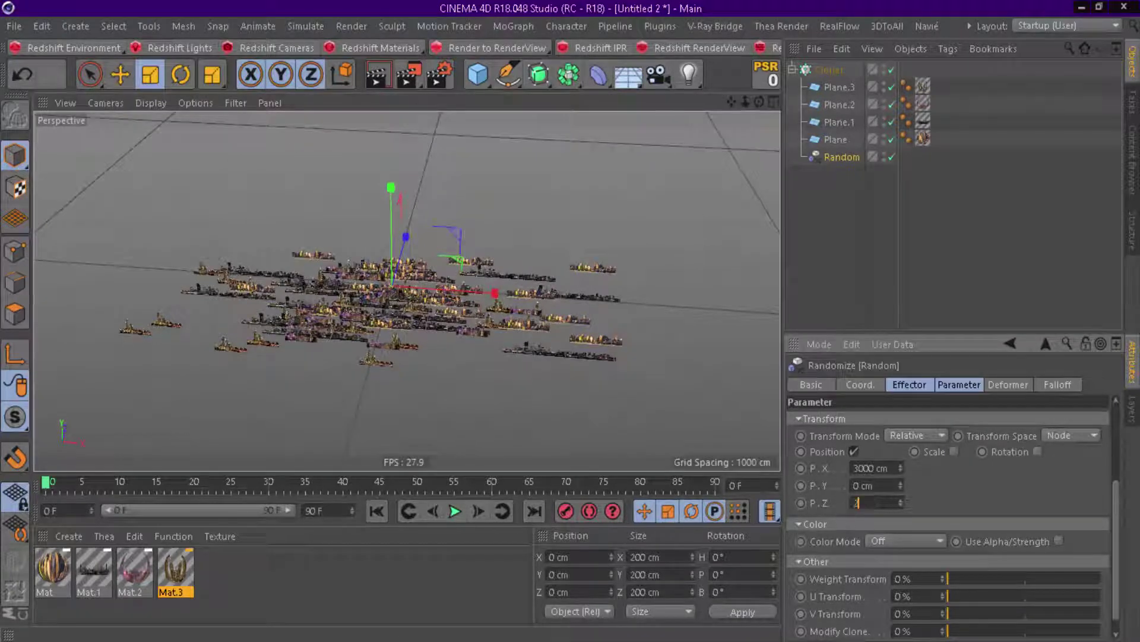
text(2000)
key(Return)
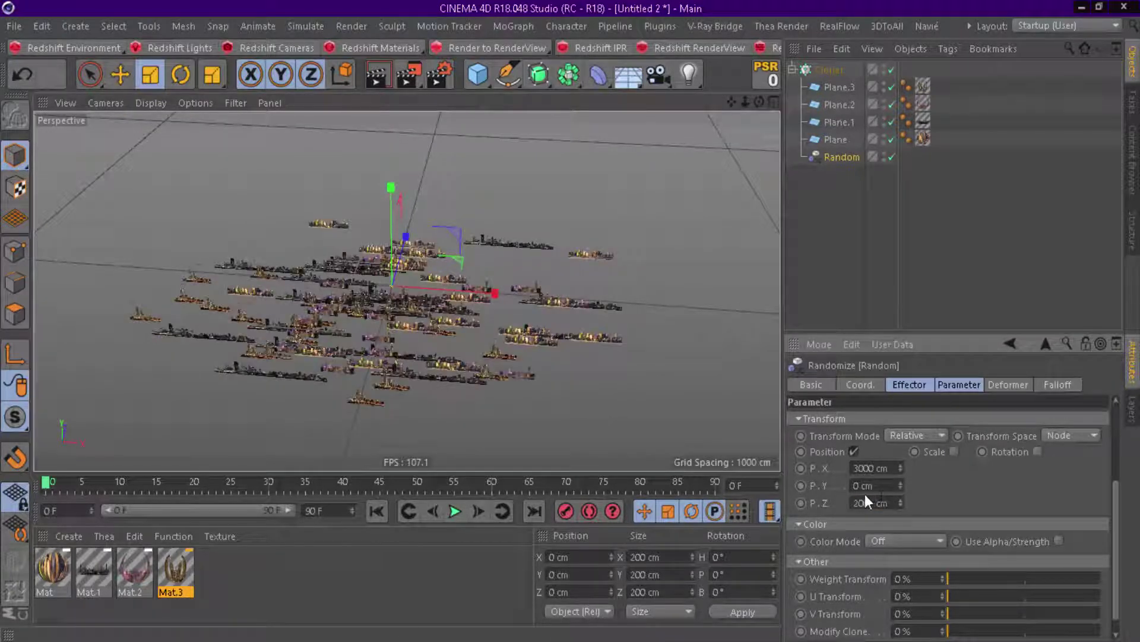
drag(885, 499, 834, 512)
text(100000)
key(Return)
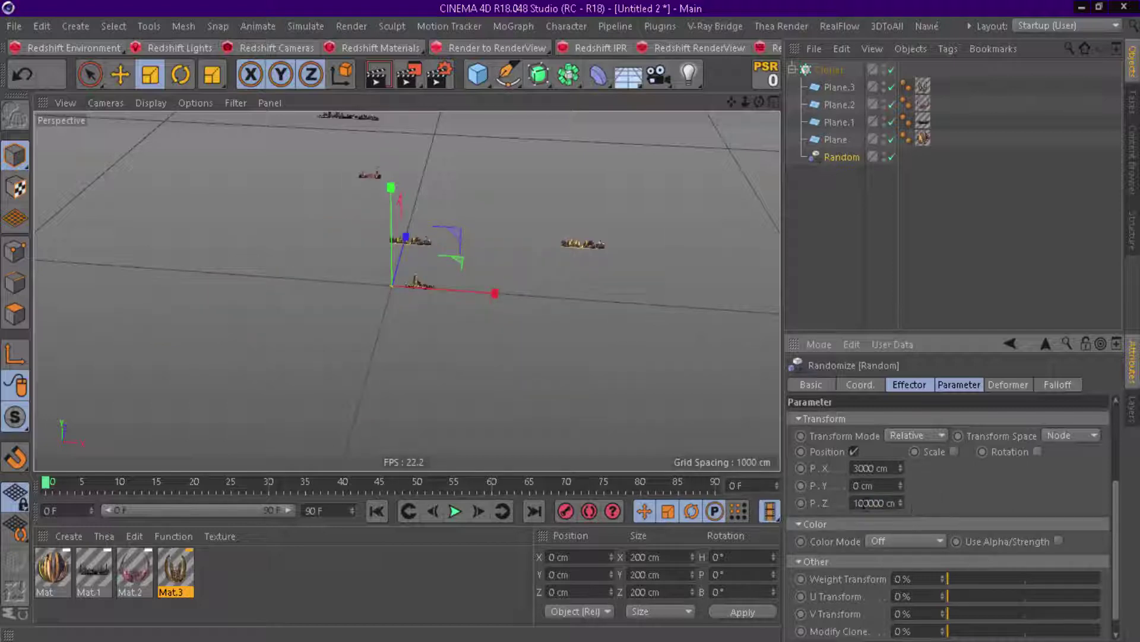
double_click(865, 502)
text(1000)
key(Return)
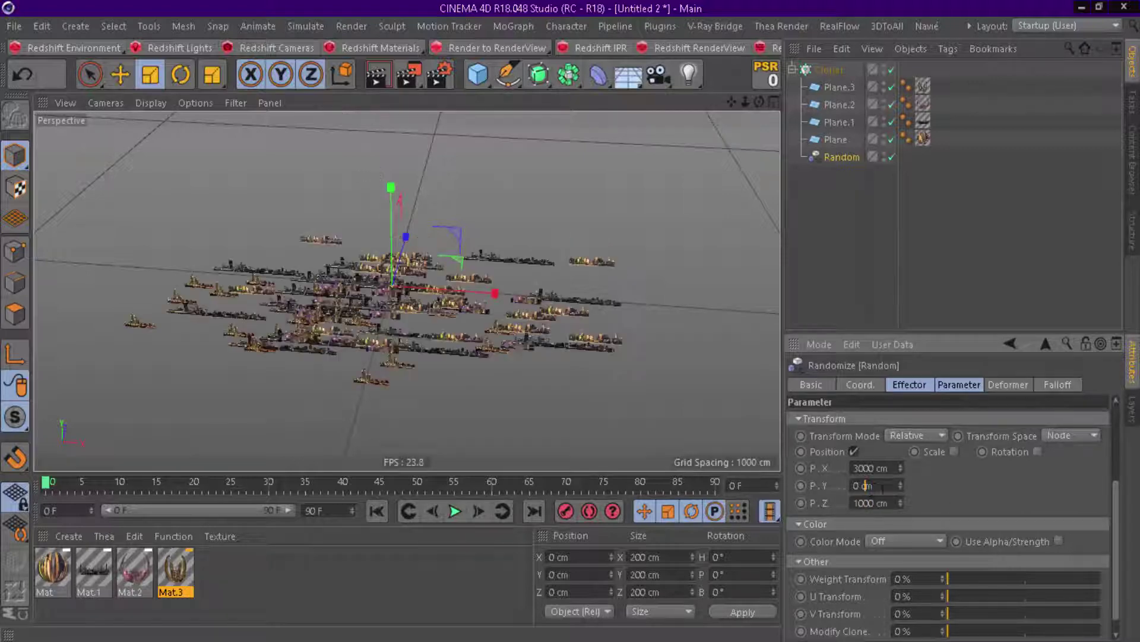
mouse_move(759, 102)
mouse_down()
mouse_move(763, 71)
mouse_move(759, 95)
mouse_up()
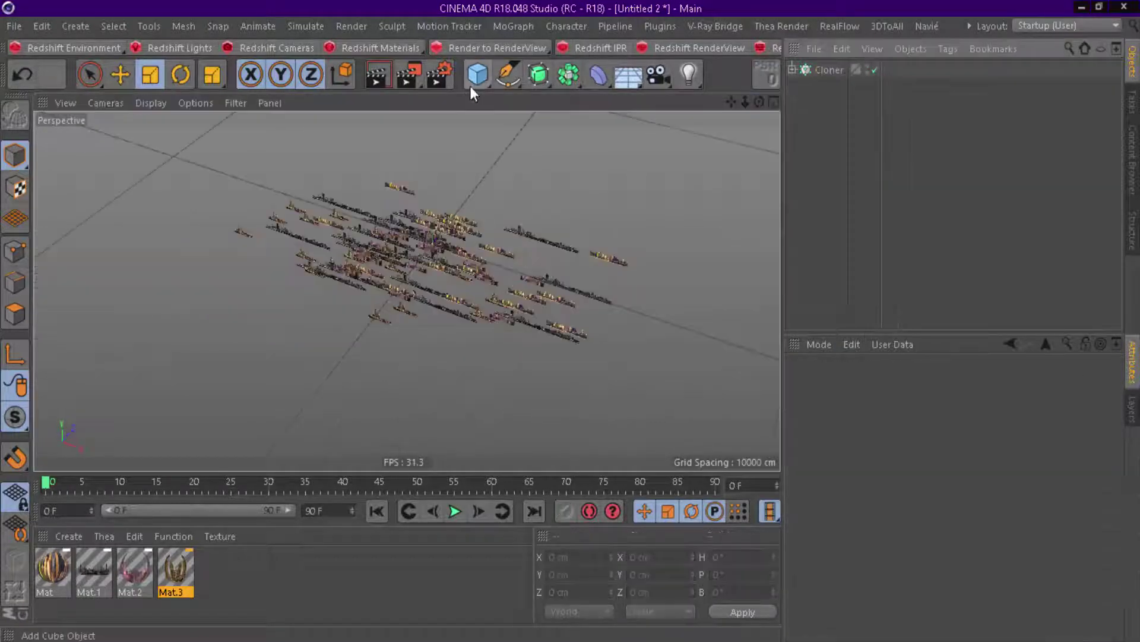
Add a Plane and scale it to about 12000 cm to cover the city.
click(478, 74)
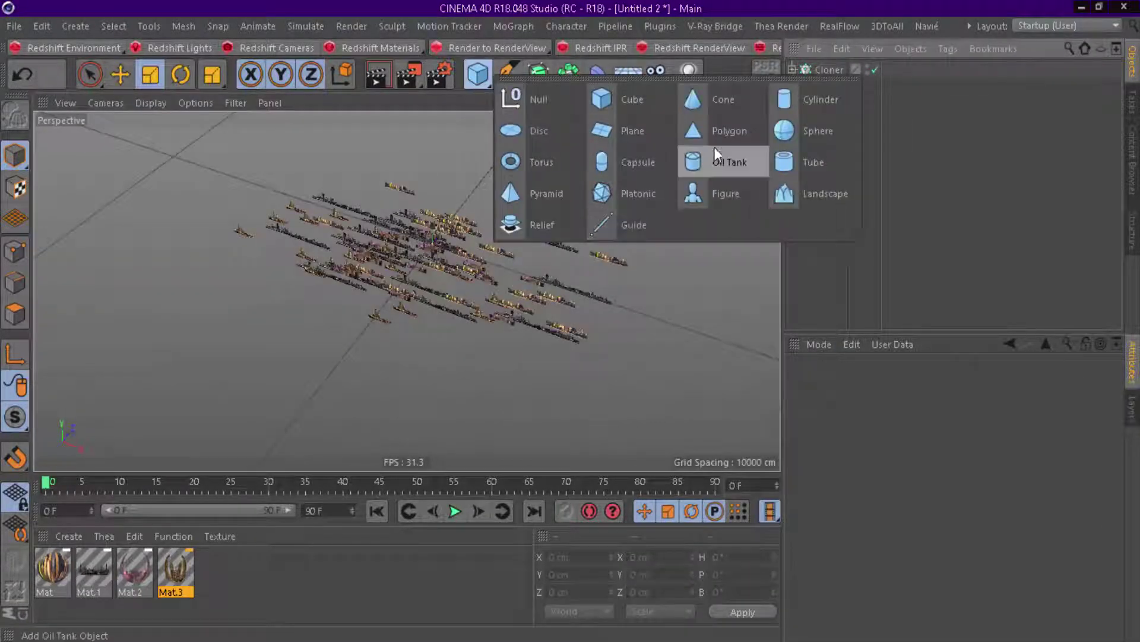
click(629, 132)
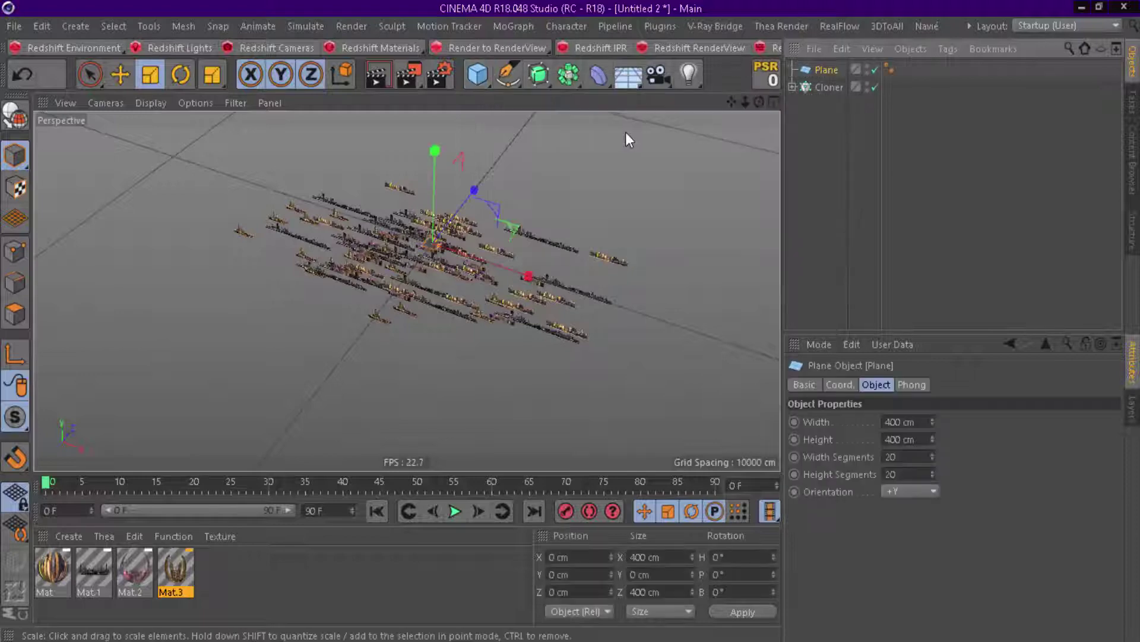
click(148, 77)
drag(191, 279, 594, 250)
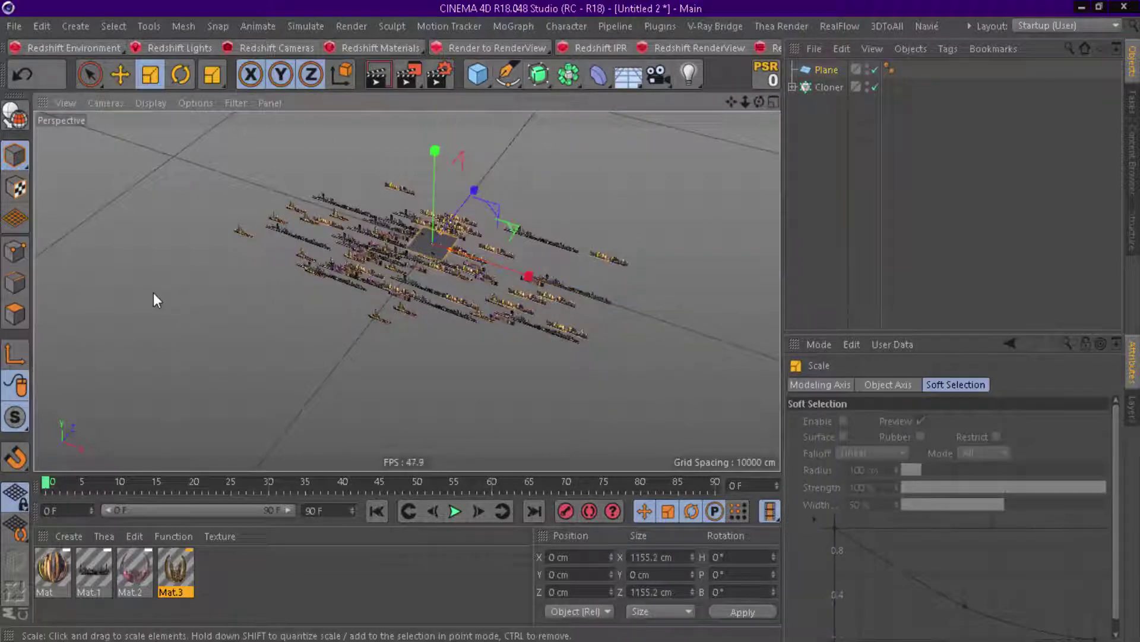
drag(154, 292, 79, 294)
mouse_move(71, 466)
mouse_down()
mouse_move(668, 247)
mouse_move(772, 249)
mouse_up()
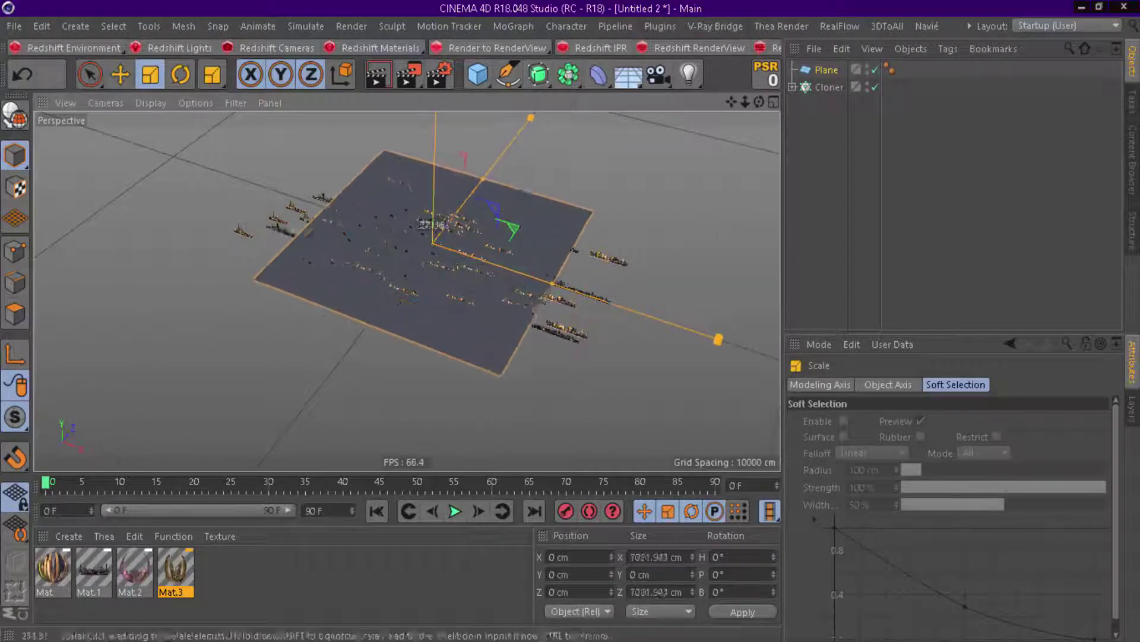
drag(216, 377, 484, 307)
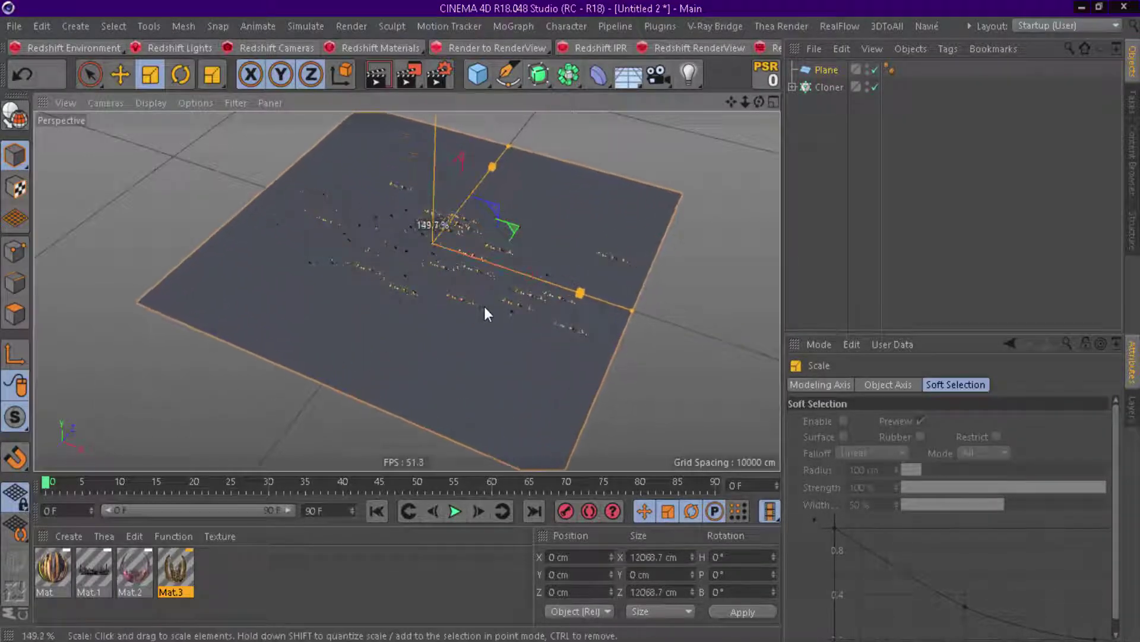
mouse_move(759, 103)
mouse_down()
mouse_move(760, 66)
mouse_move(830, 61)
mouse_up()
Give the Plane 40 width and 40 height segments.
key(e)
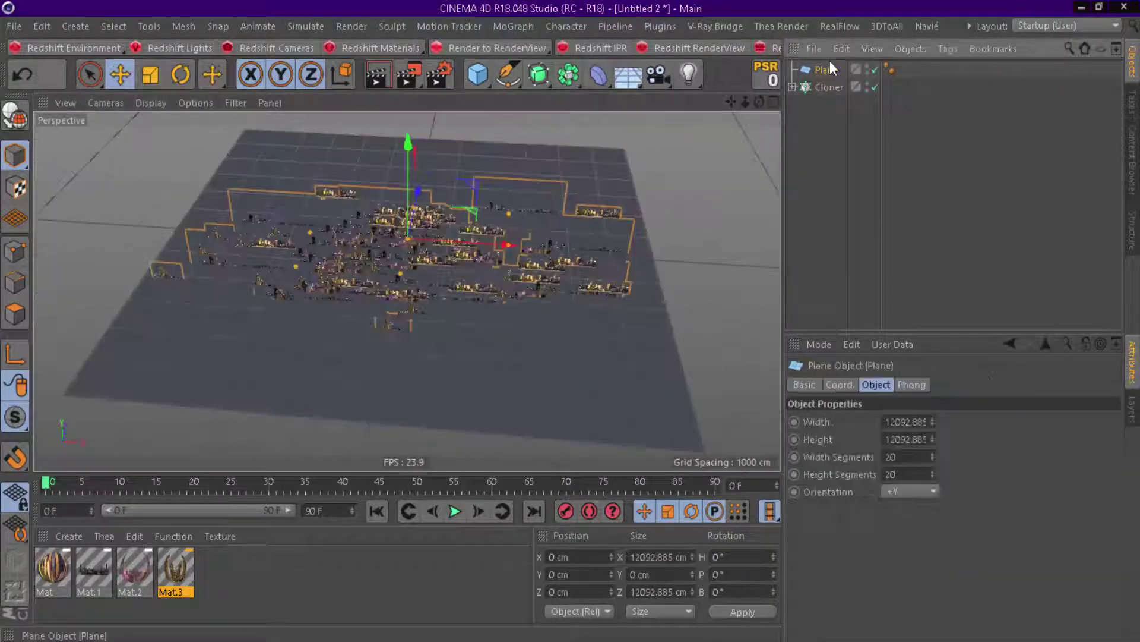
double_click(890, 458)
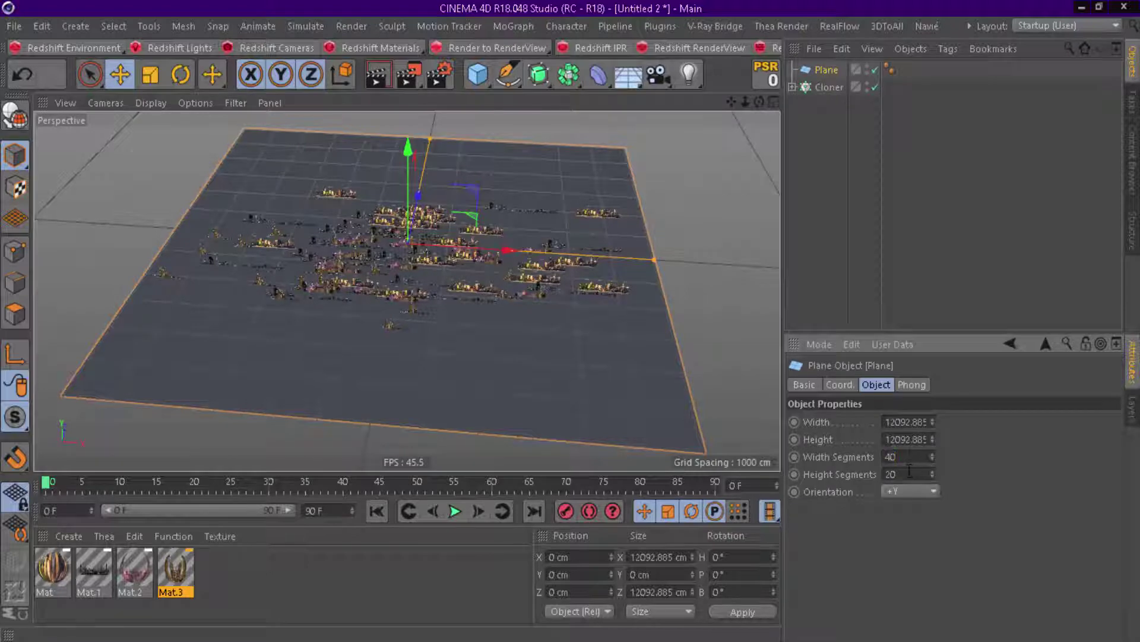
text(40)
Make the Plane editable and delete outer polygons along its front-left edge.
click(17, 119)
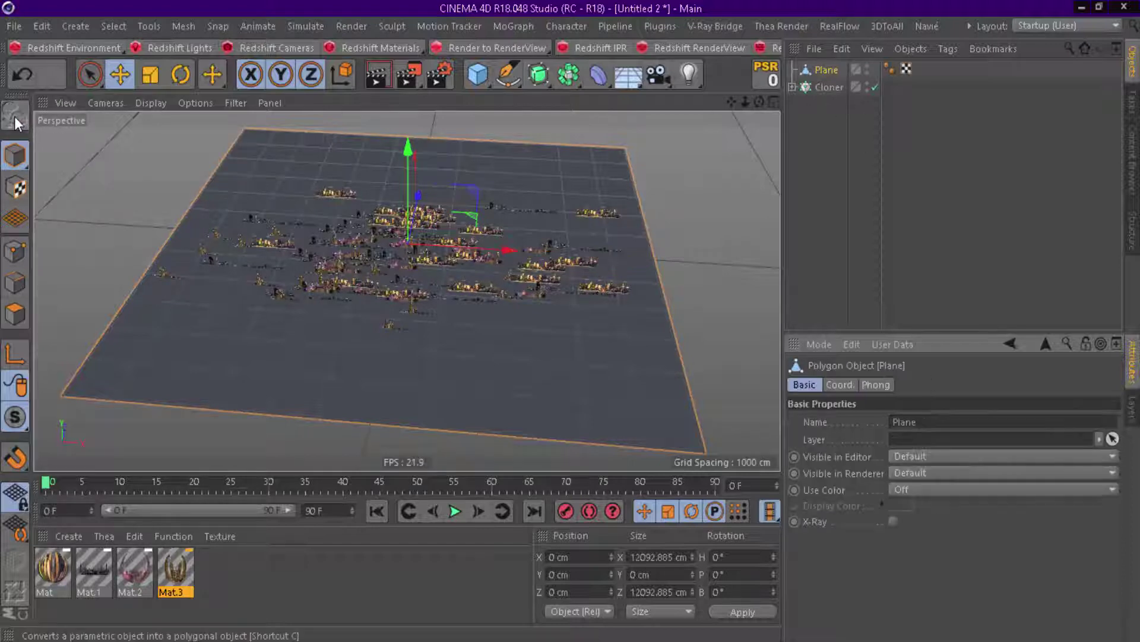
click(18, 316)
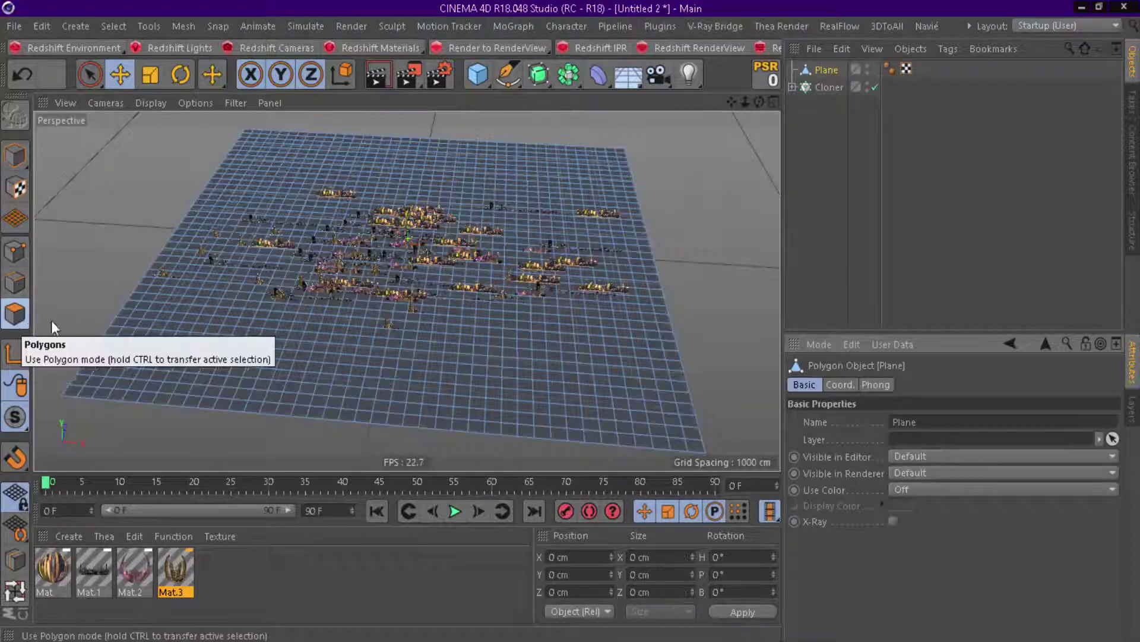
click(89, 74)
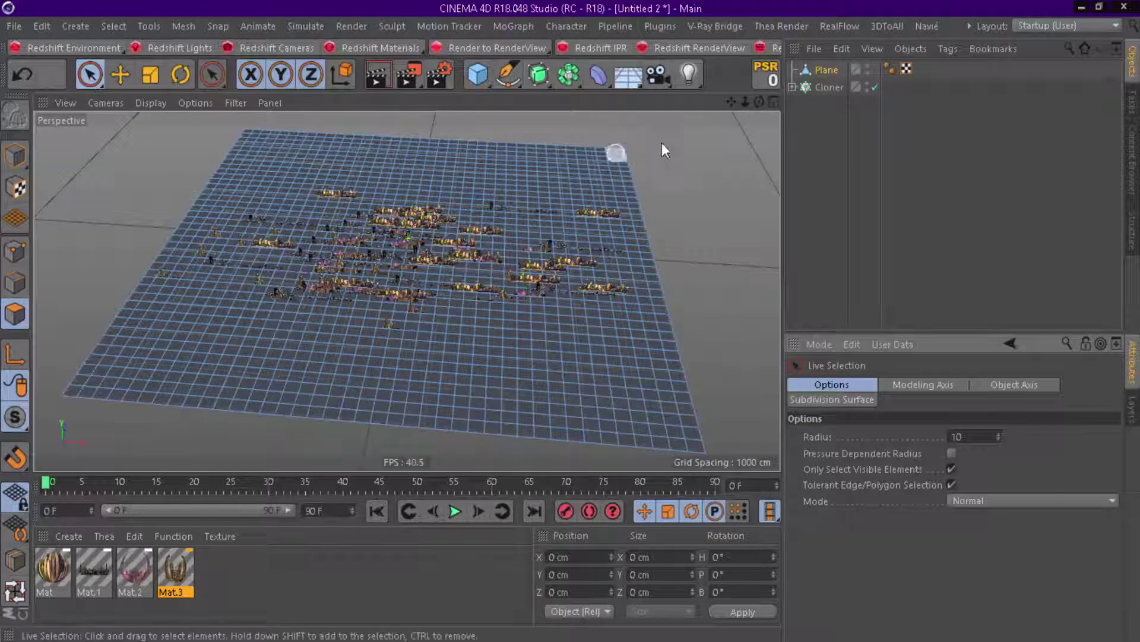
drag(759, 103, 759, 167)
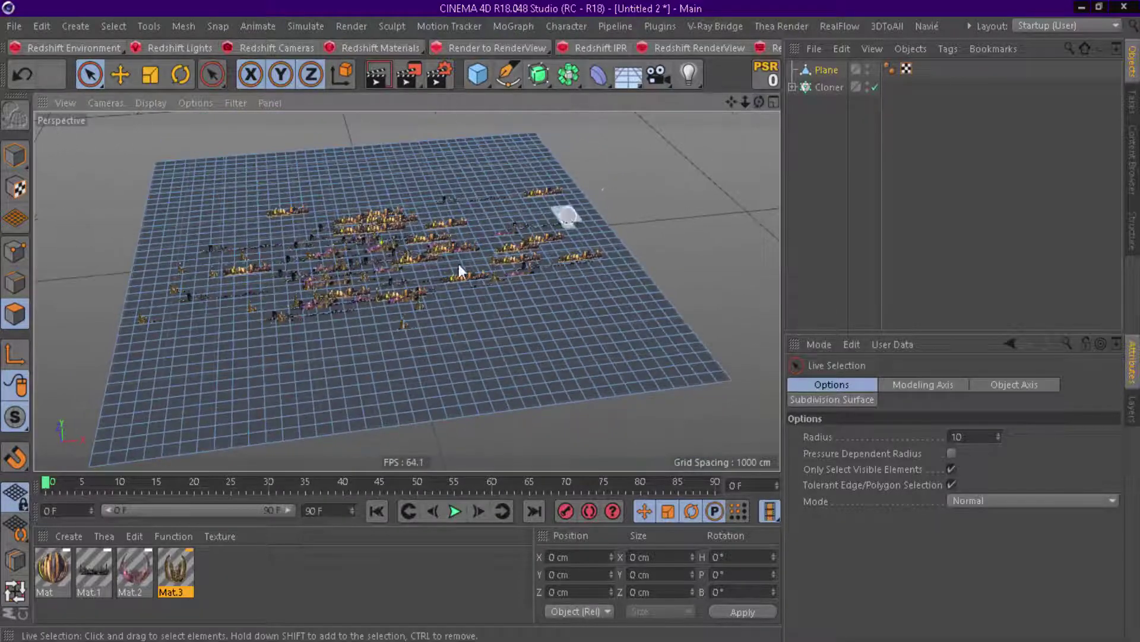
drag(271, 344, 330, 347)
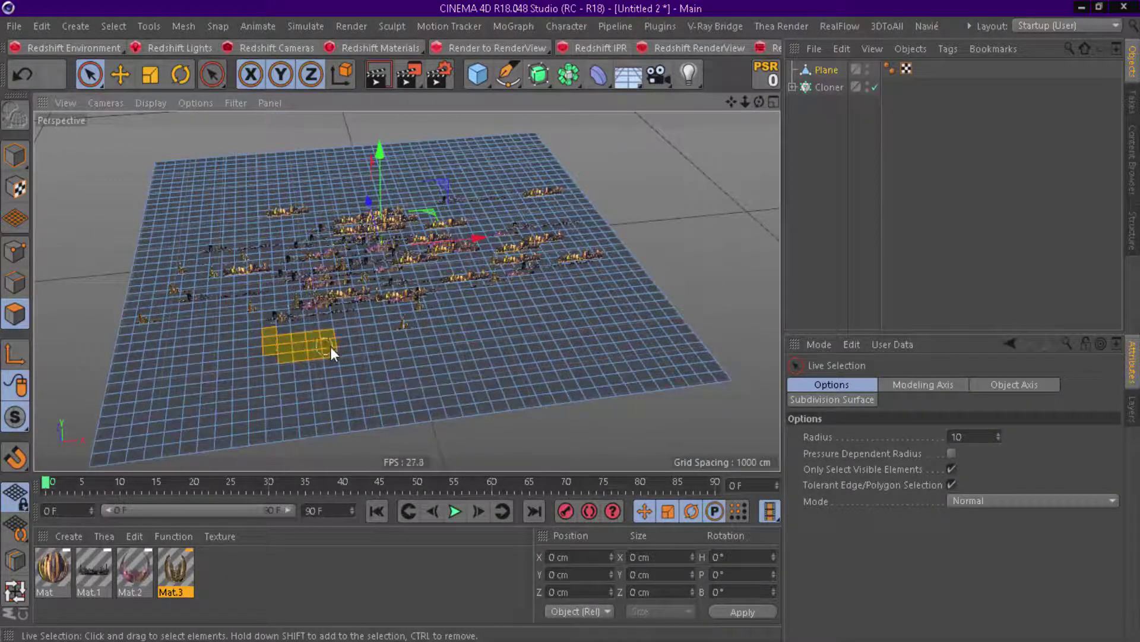
mouse_move(440, 327)
mouse_down()
mouse_move(603, 282)
mouse_move(95, 458)
mouse_move(636, 316)
mouse_move(576, 347)
mouse_move(390, 380)
mouse_move(608, 299)
mouse_move(123, 367)
mouse_move(312, 365)
mouse_move(376, 383)
mouse_up()
key(Delete)
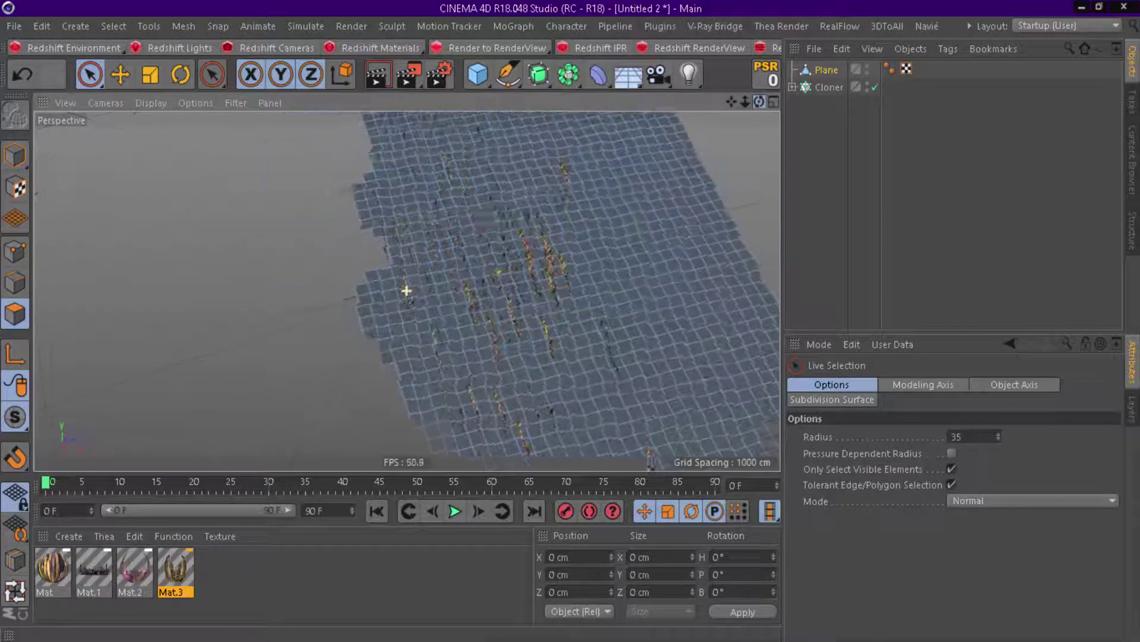
drag(752, 104, 716, 105)
Delete polygons on the plane's right side so it hugs the city.
mouse_move(407, 291)
alt+mouse_down()
mouse_move(535, 297)
mouse_move(578, 320)
mouse_move(461, 172)
mouse_move(443, 284)
mouse_move(455, 315)
alt+mouse_up()
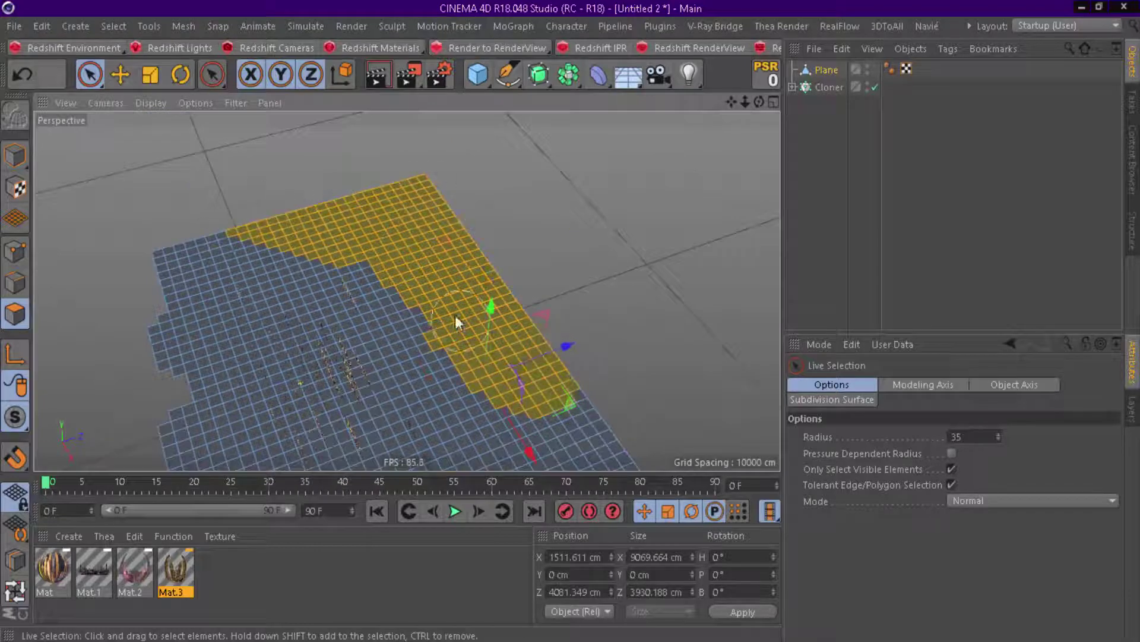
drag(728, 104, 701, 131)
drag(451, 250, 554, 329)
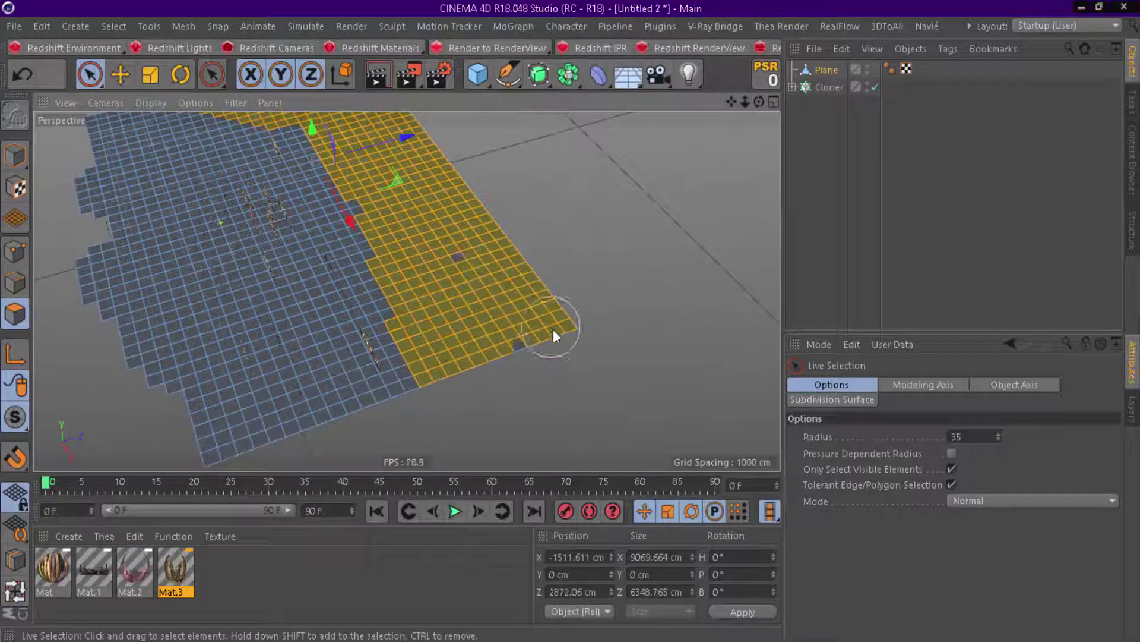
click(726, 234)
drag(760, 101, 713, 155)
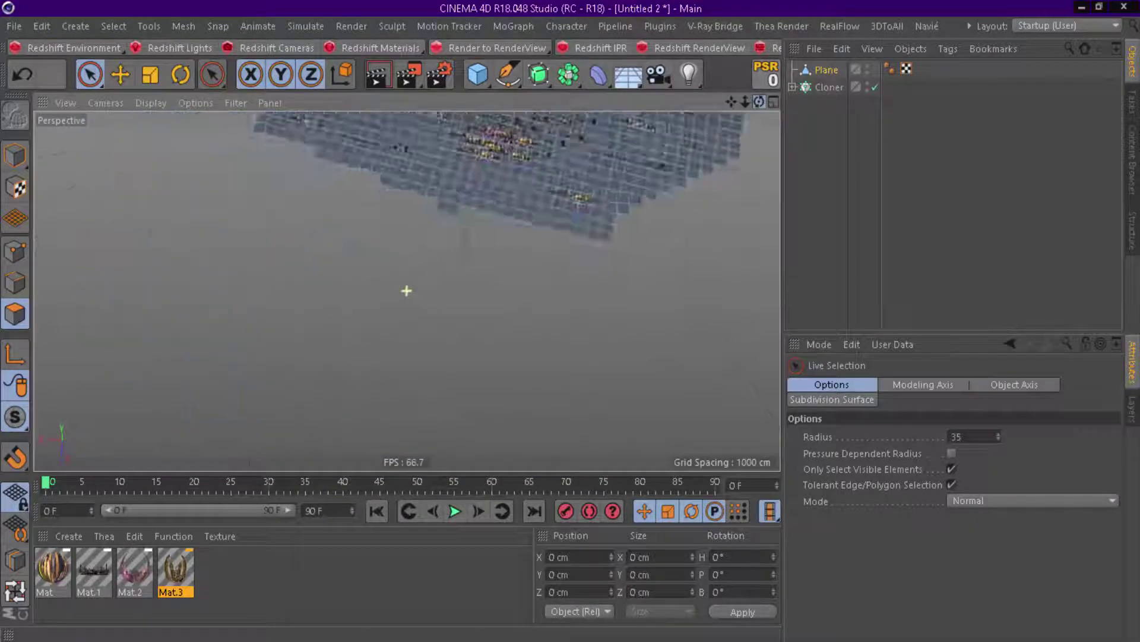
mouse_move(406, 290)
mouse_down()
mouse_move(621, 380)
mouse_move(627, 307)
mouse_up()
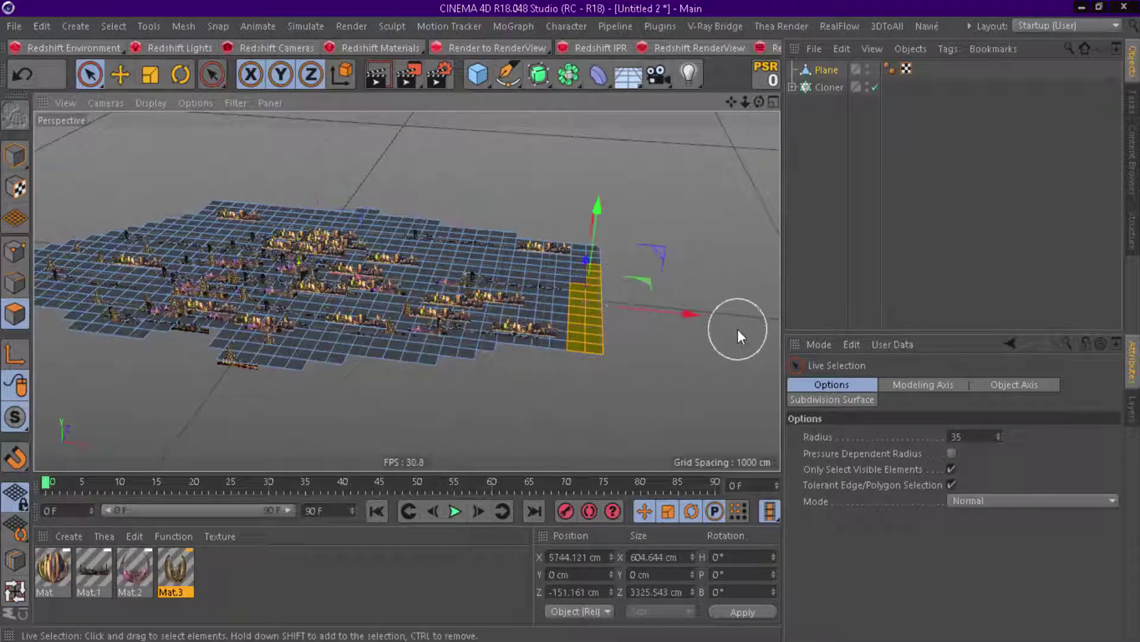
key(Delete)
drag(747, 98, 772, 107)
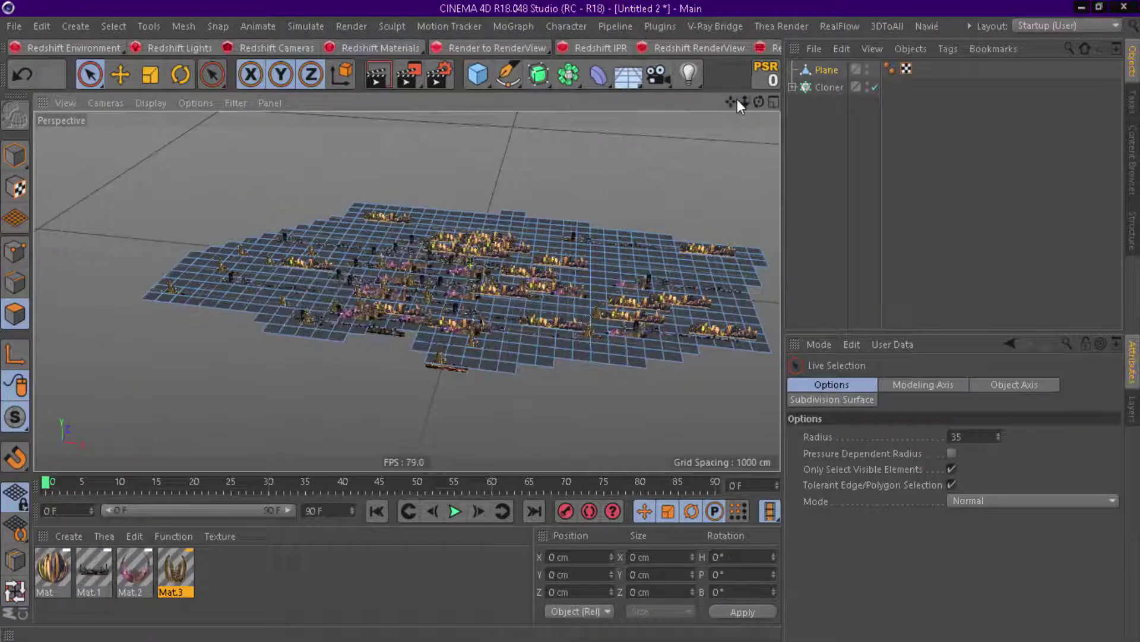
drag(731, 102, 830, 177)
click(814, 149)
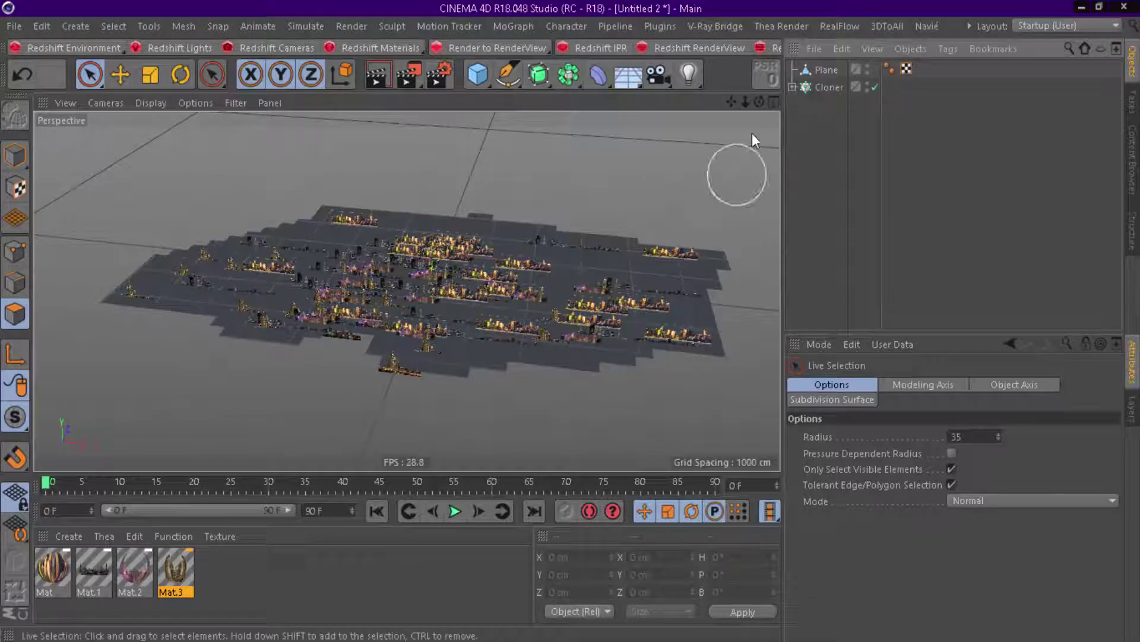
drag(759, 101, 766, 142)
Preview dgsdga.jpg in the city textures folder, then move that window right.
key(alt+Tab)
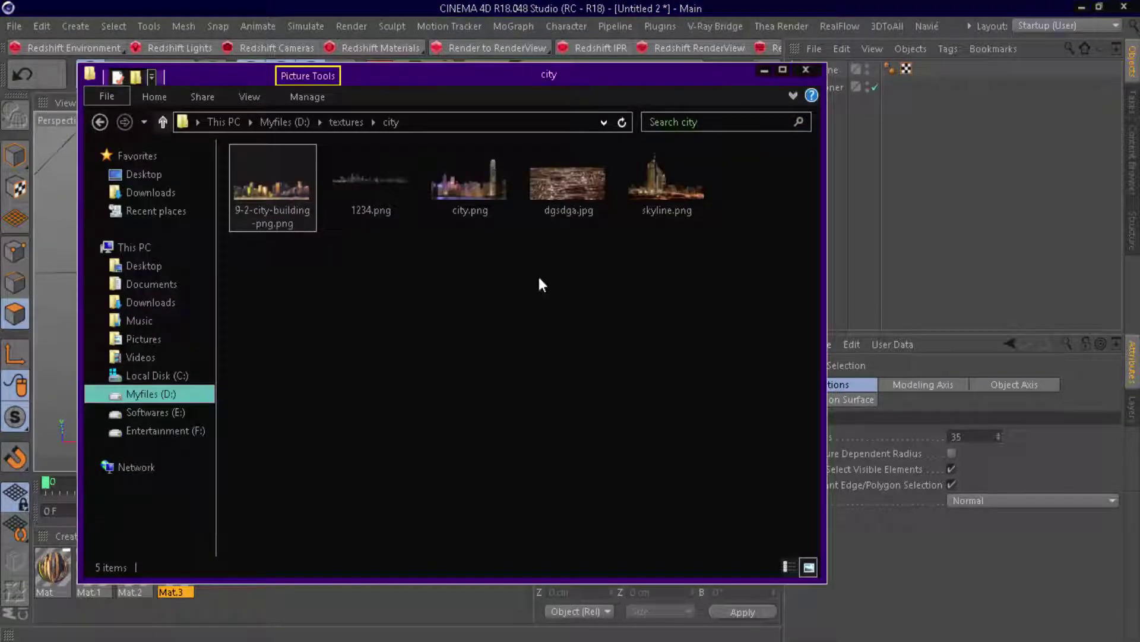
double_click(571, 182)
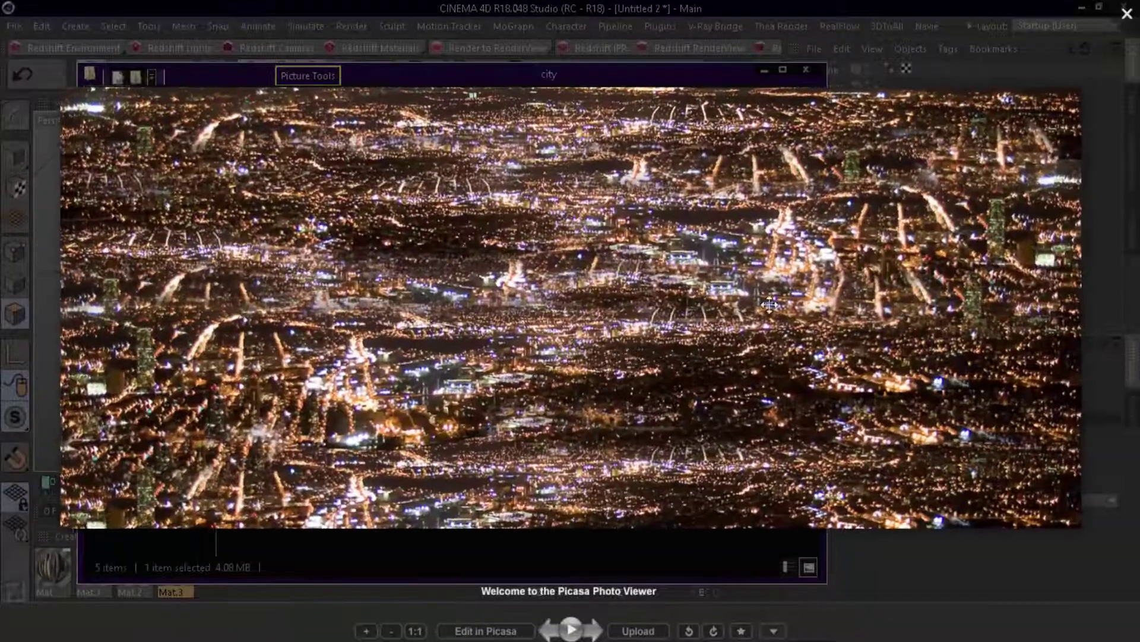
key(Escape)
drag(711, 77, 991, 77)
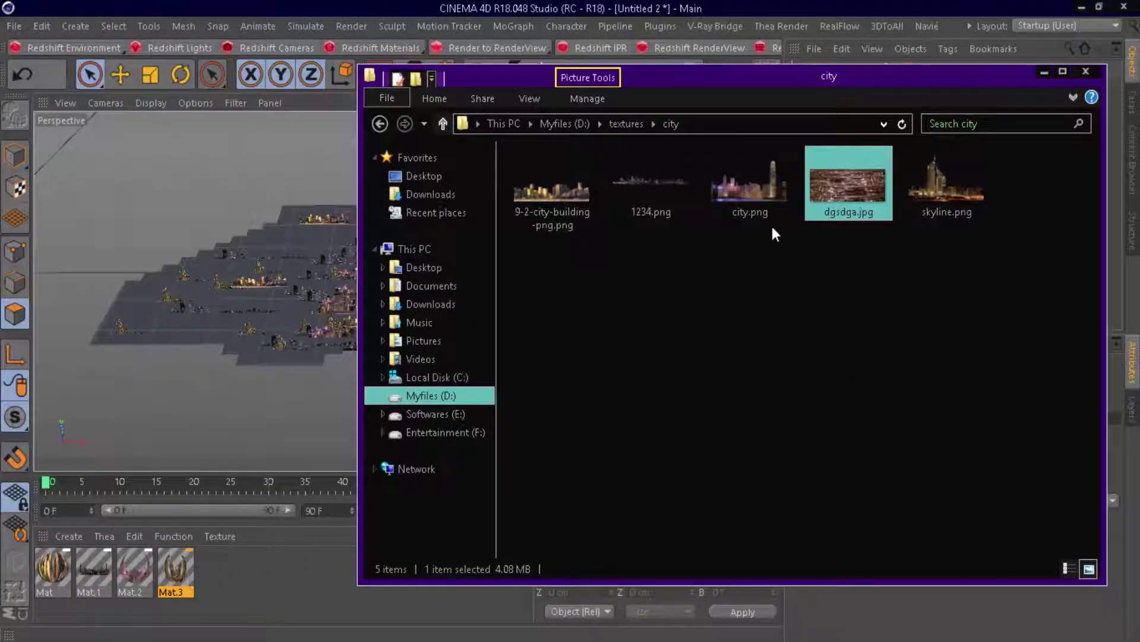
click(194, 611)
Create Mat.4 with Color and Reflectance off and dgsdga.jpg as its Luminance texture.
double_click(220, 585)
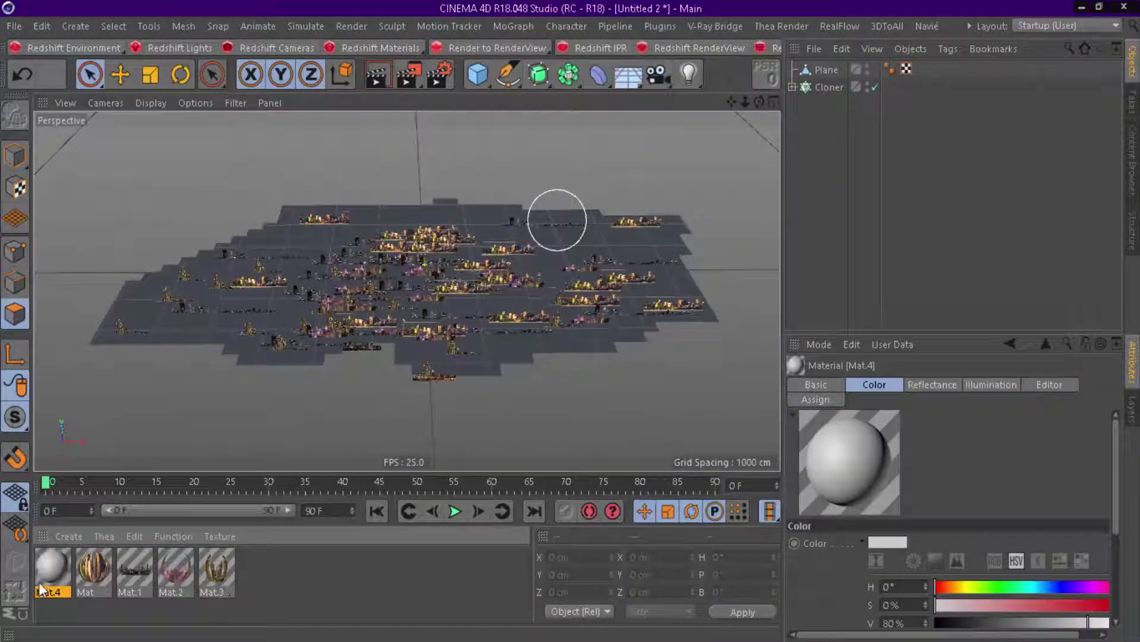
double_click(66, 569)
click(334, 317)
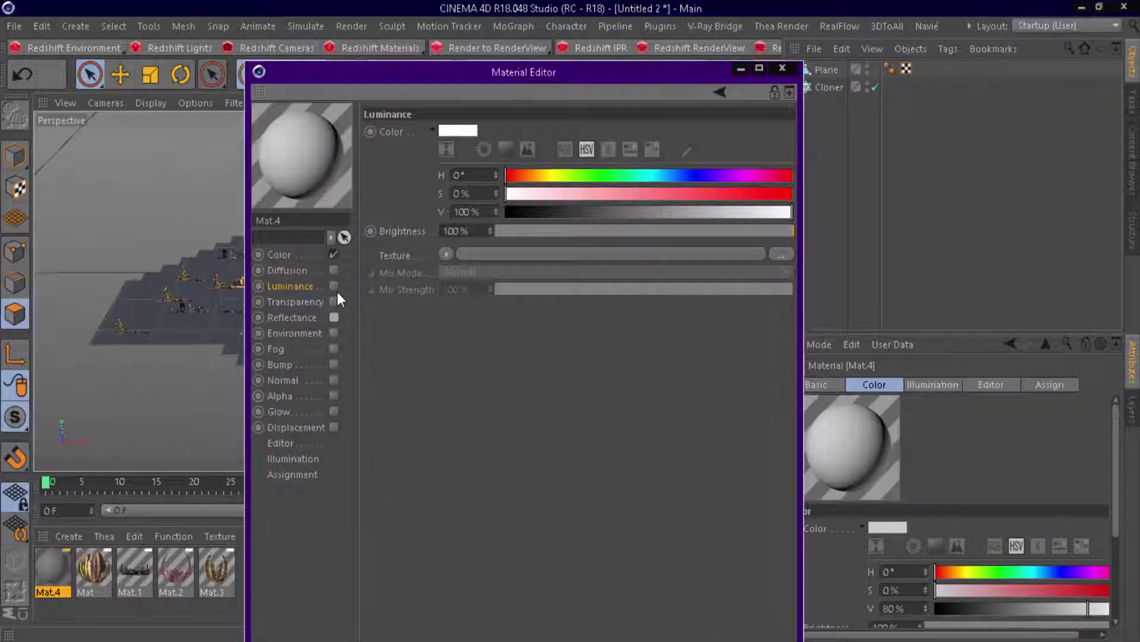
click(334, 286)
click(334, 256)
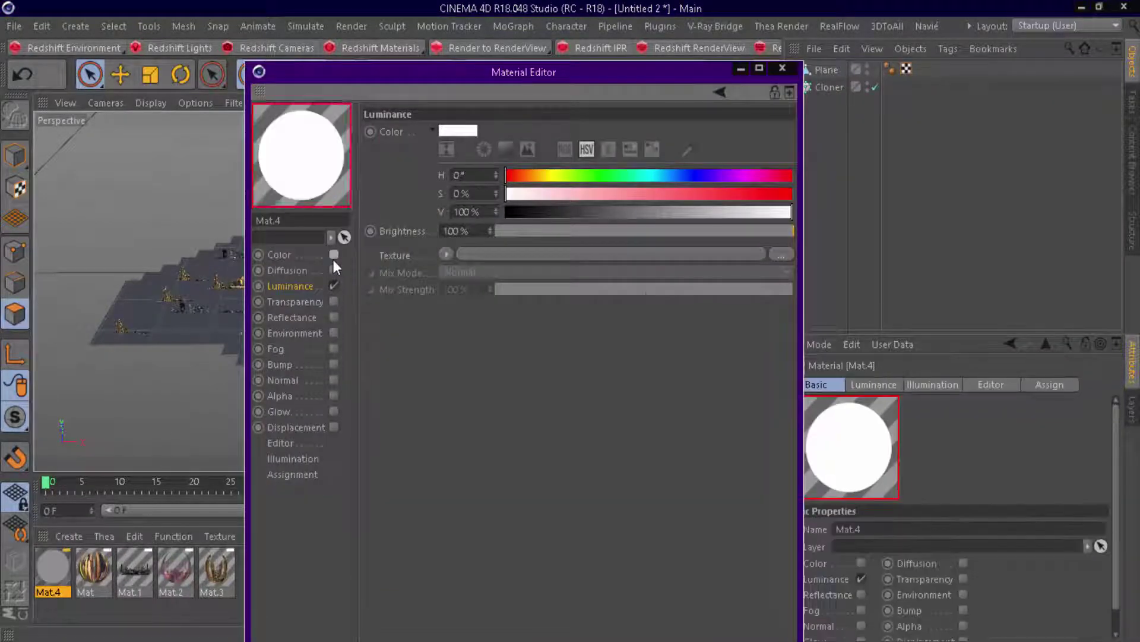
click(781, 255)
click(740, 225)
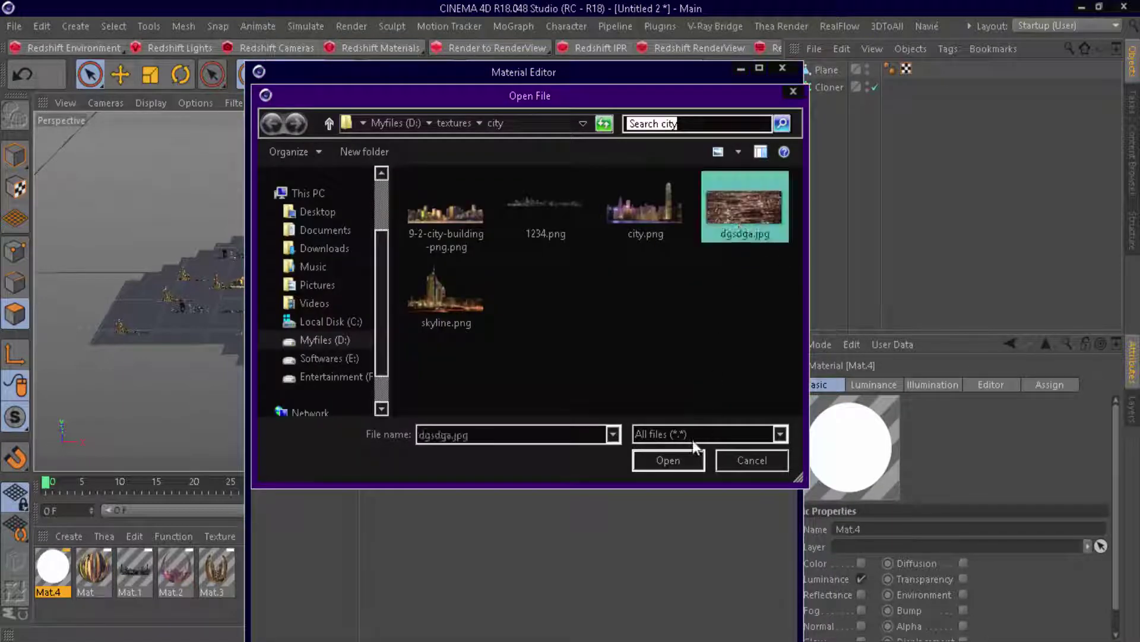
click(676, 463)
click(675, 386)
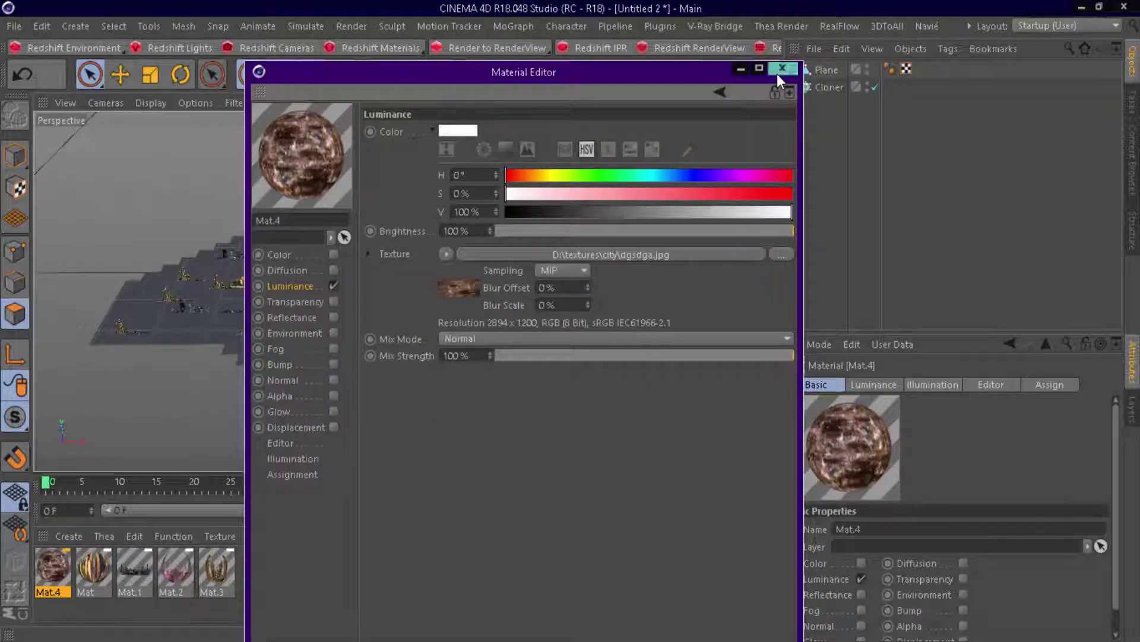
click(782, 68)
Apply Mat.4 to the ground Plane and select the Plane.
drag(52, 571, 67, 536)
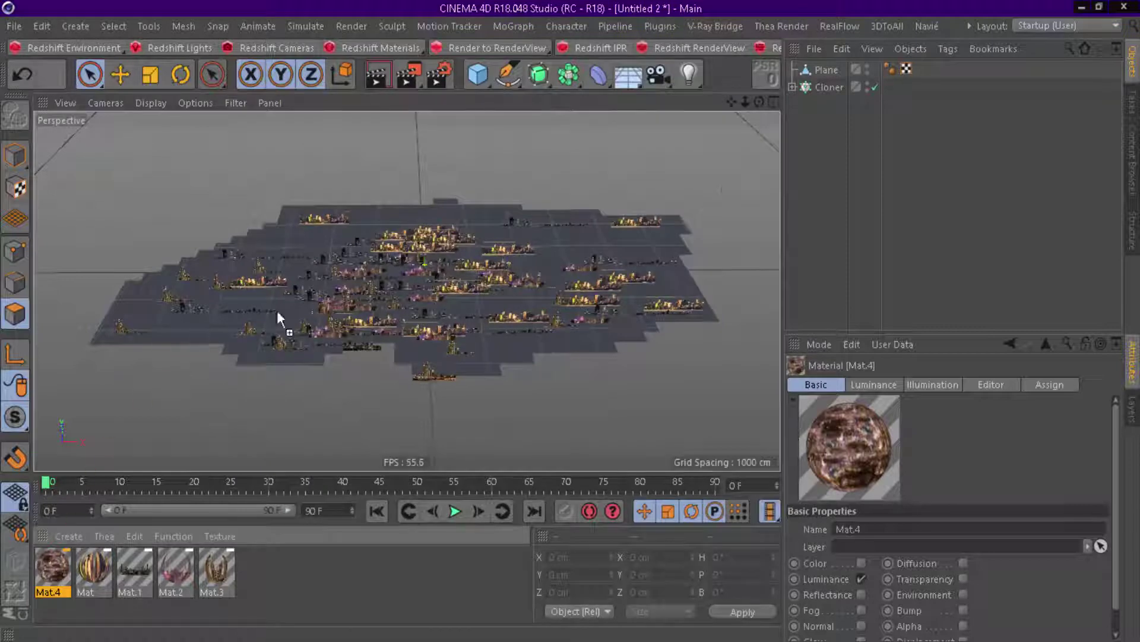
drag(277, 310, 829, 71)
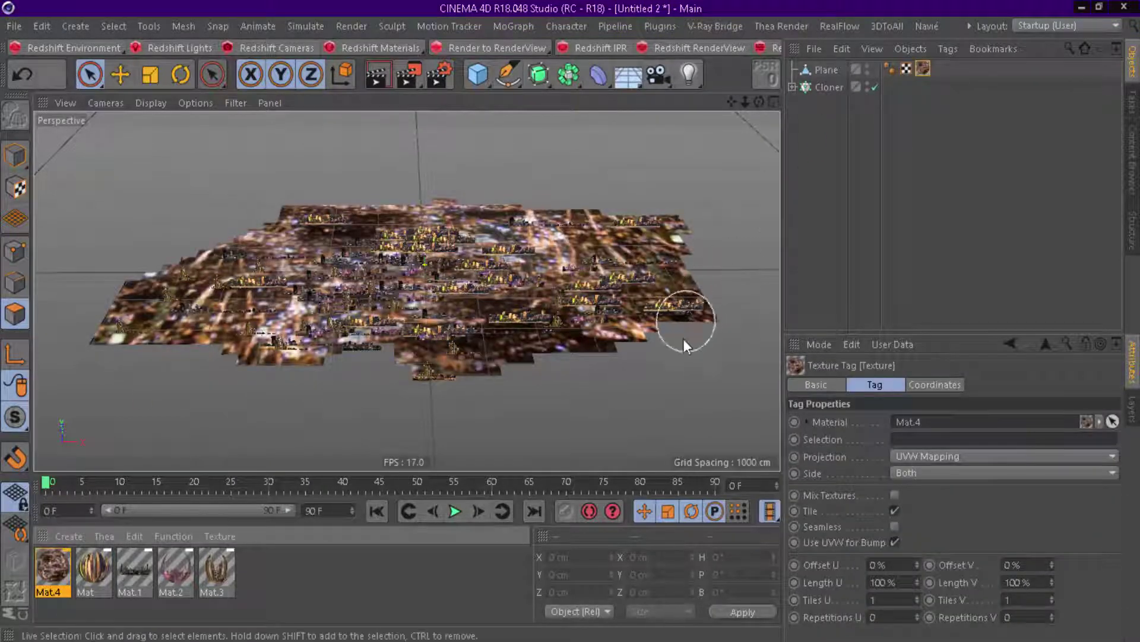
mouse_move(759, 102)
mouse_down()
mouse_move(760, 83)
mouse_move(752, 103)
mouse_move(678, 116)
mouse_up()
click(837, 105)
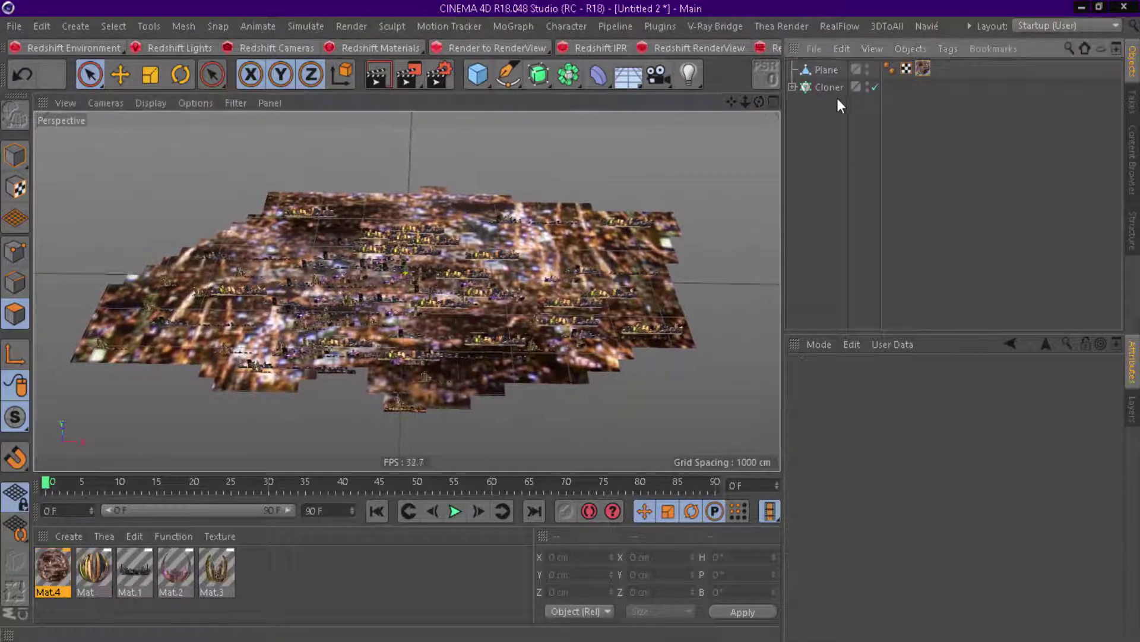
click(827, 70)
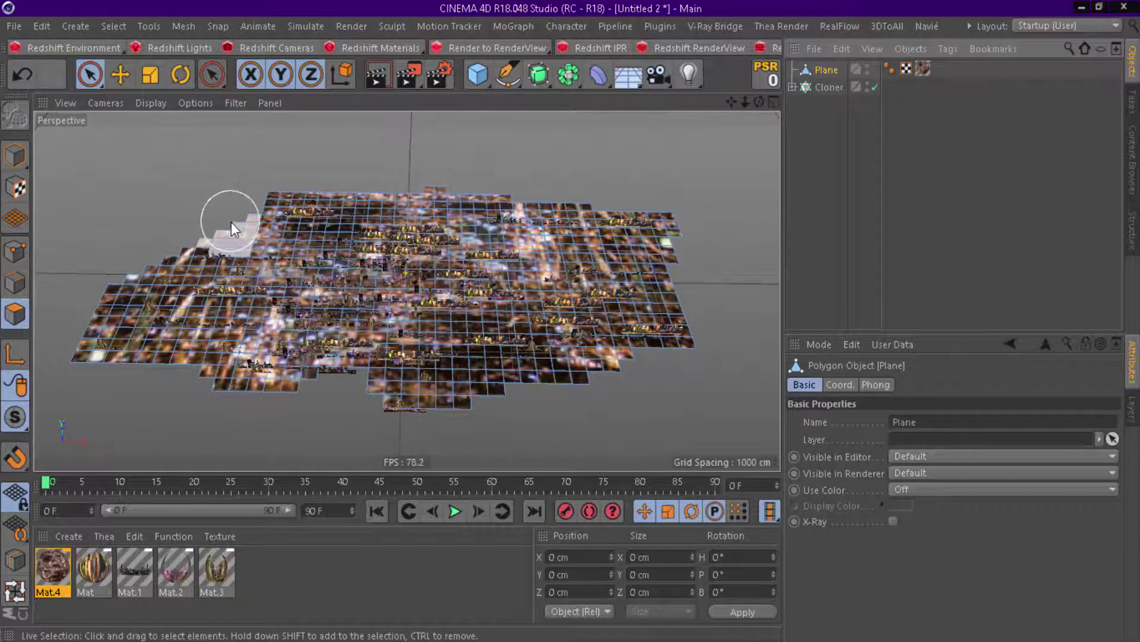
Select the plane's outer boundary edge loop with Loop Selection stopping at boundary edges.
click(20, 286)
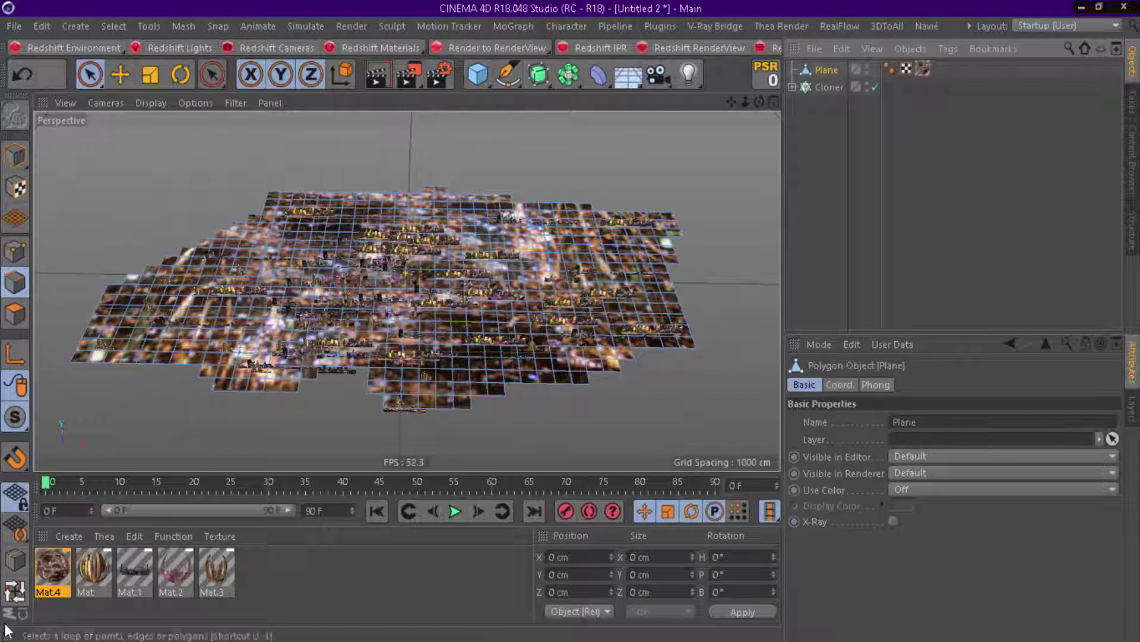
click(13, 594)
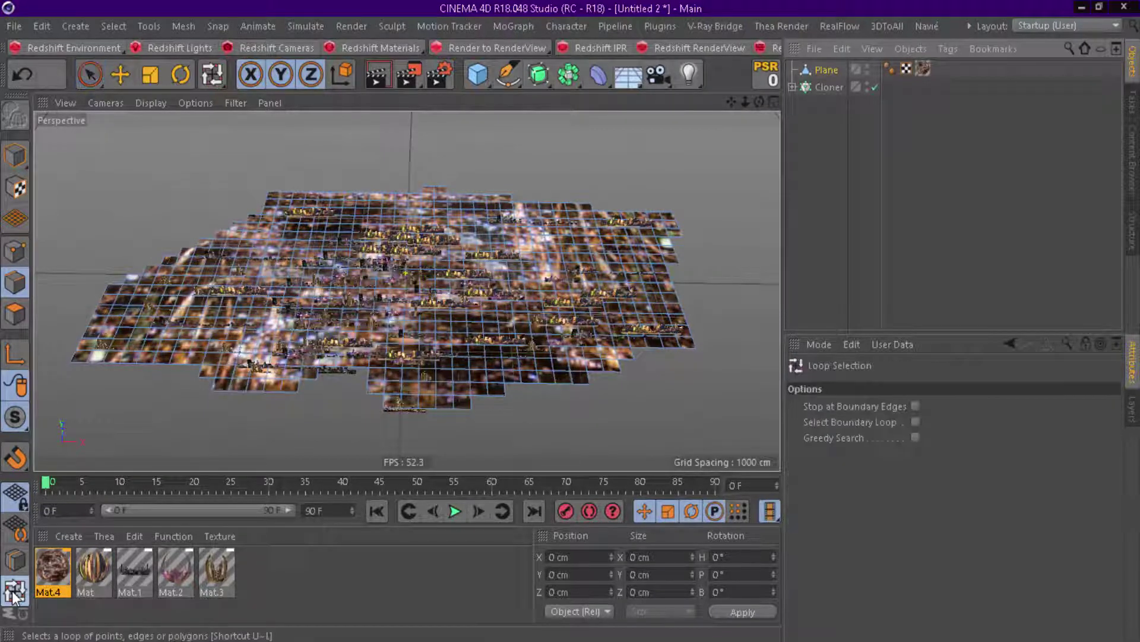
click(917, 406)
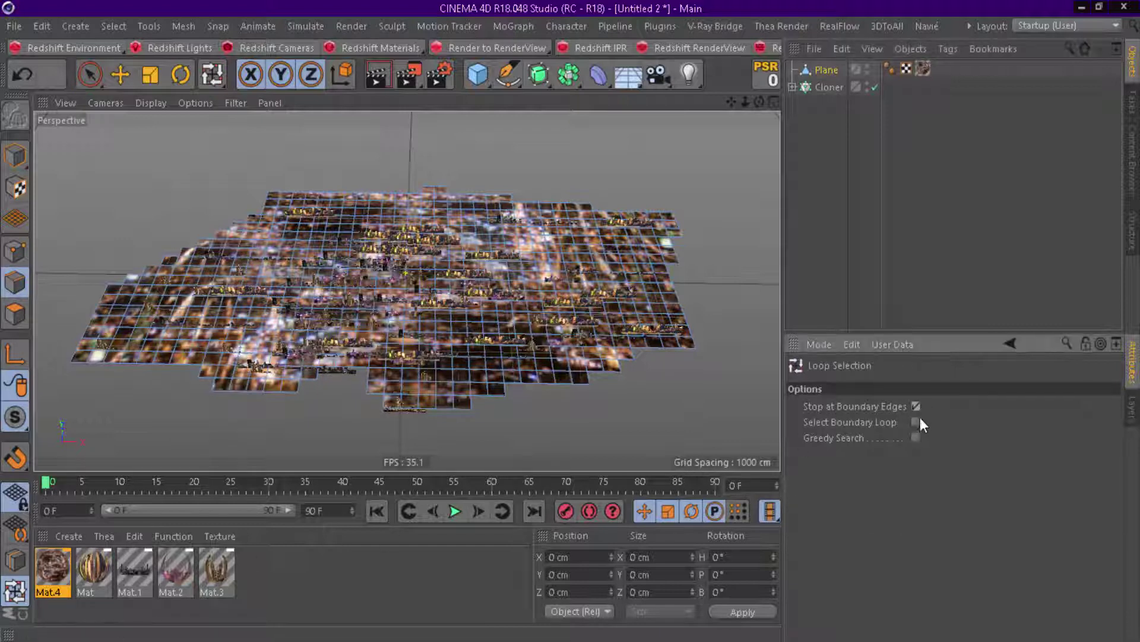
click(545, 381)
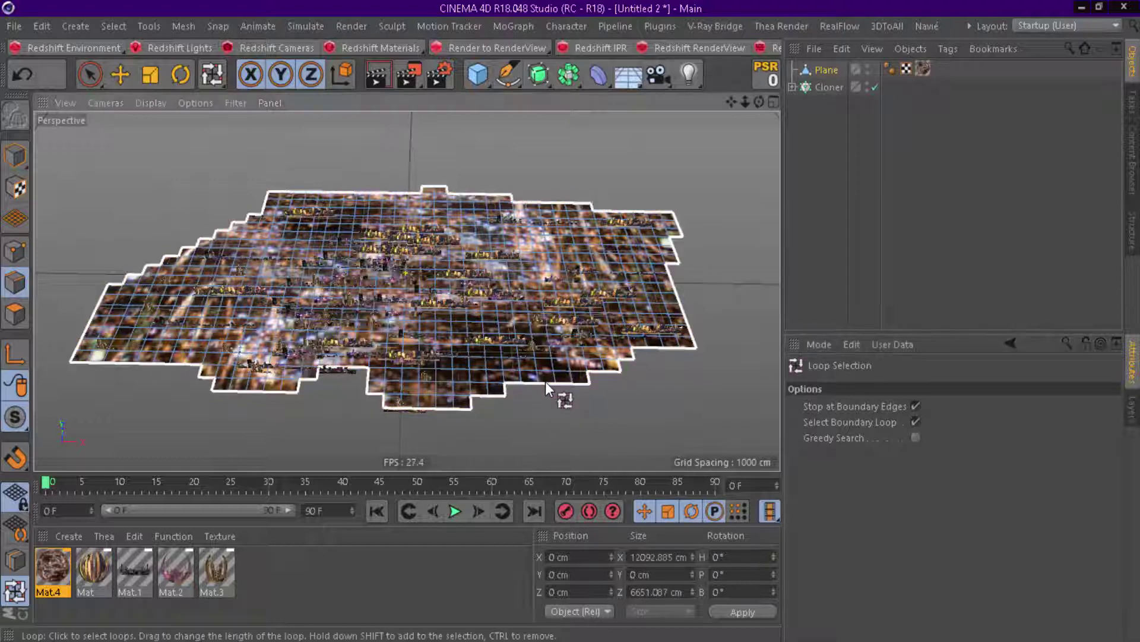
Lower the boundary edges and scale them out slightly.
click(129, 78)
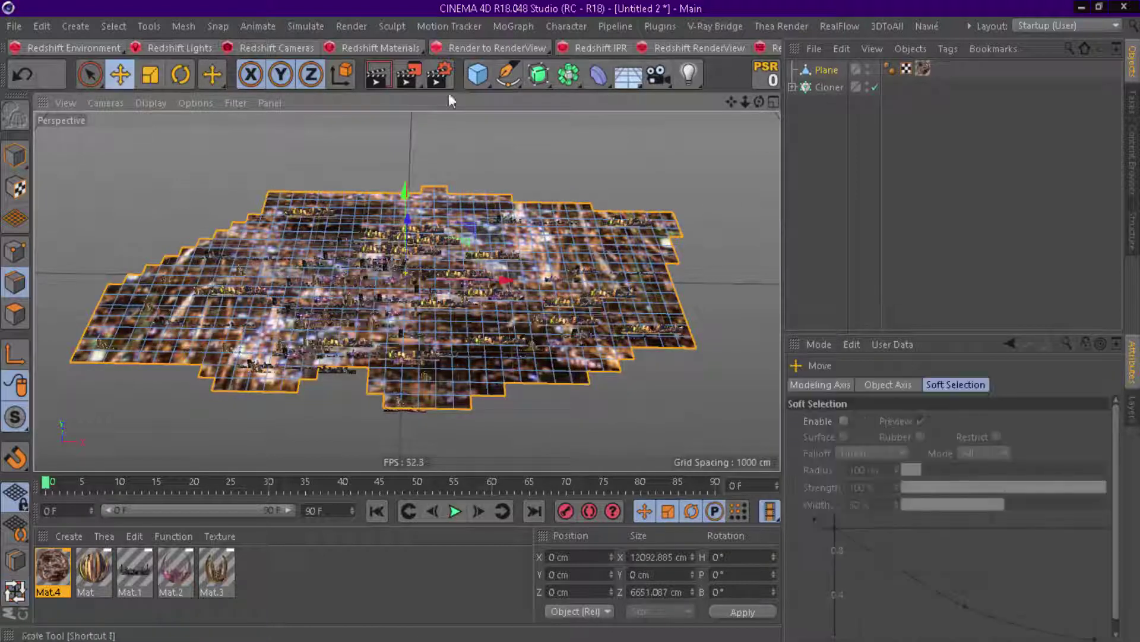
mouse_move(739, 110)
alt+mouse_down()
mouse_move(458, 160)
mouse_move(407, 195)
alt+mouse_up()
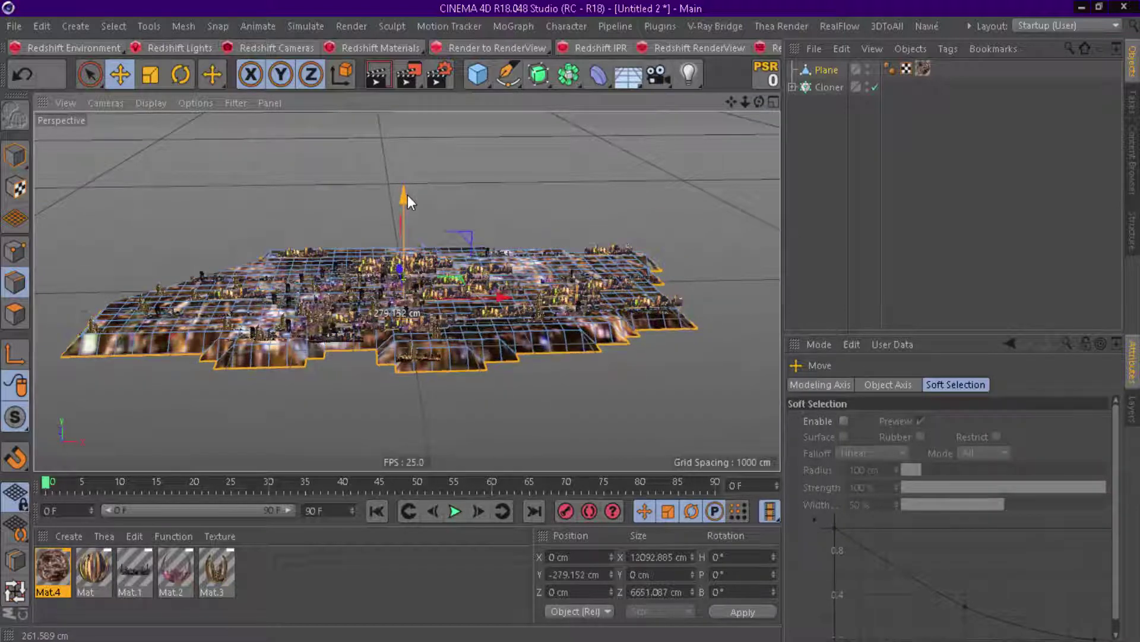
click(151, 75)
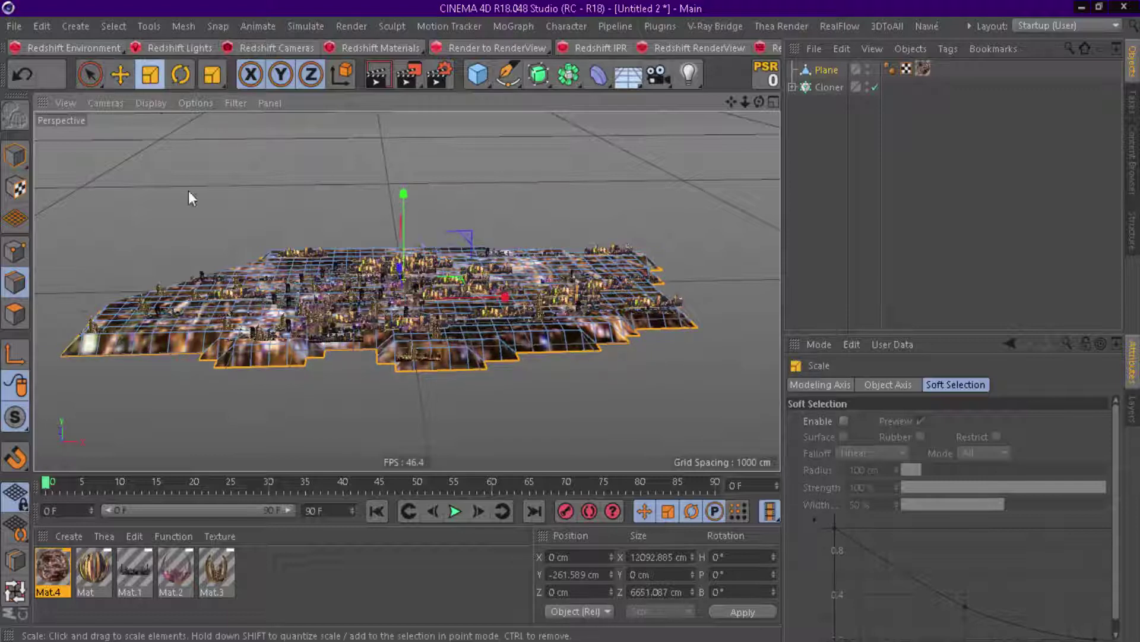
drag(188, 190, 230, 195)
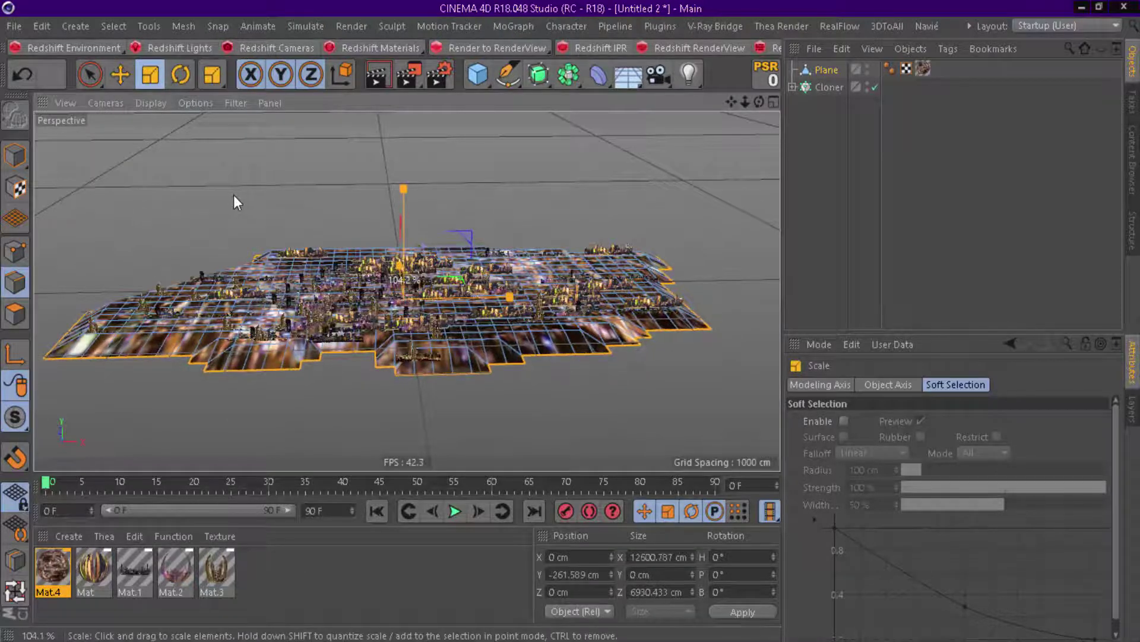
Raise the boundary edges partway back, leaving the rim about 85 cm low.
click(121, 74)
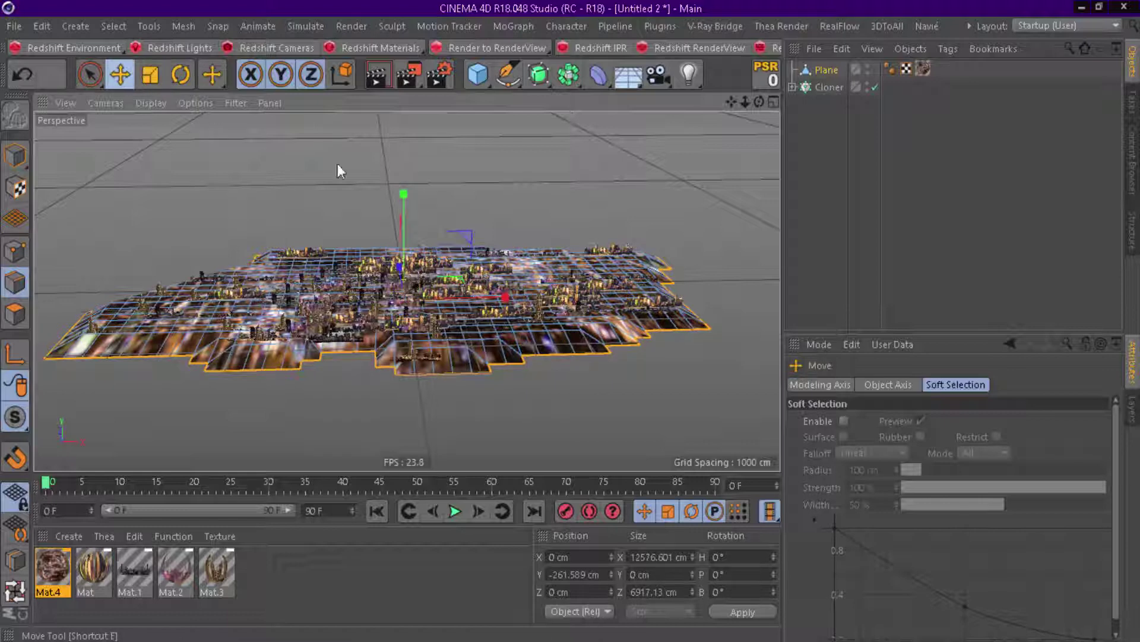
drag(408, 194, 413, 187)
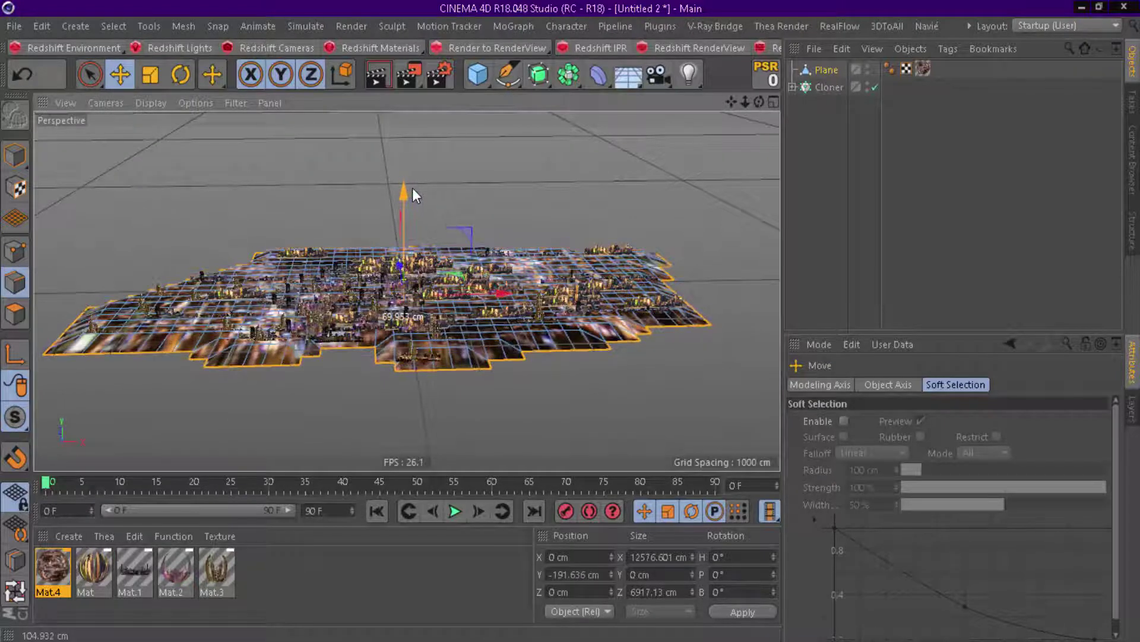
drag(412, 187, 412, 187)
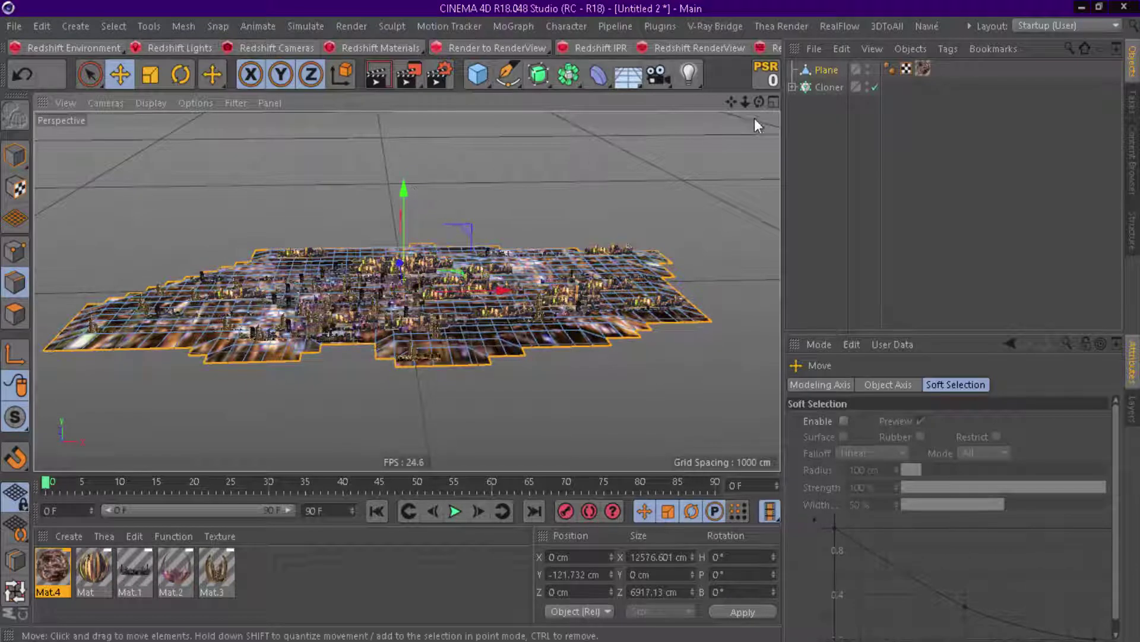
drag(760, 106, 759, 86)
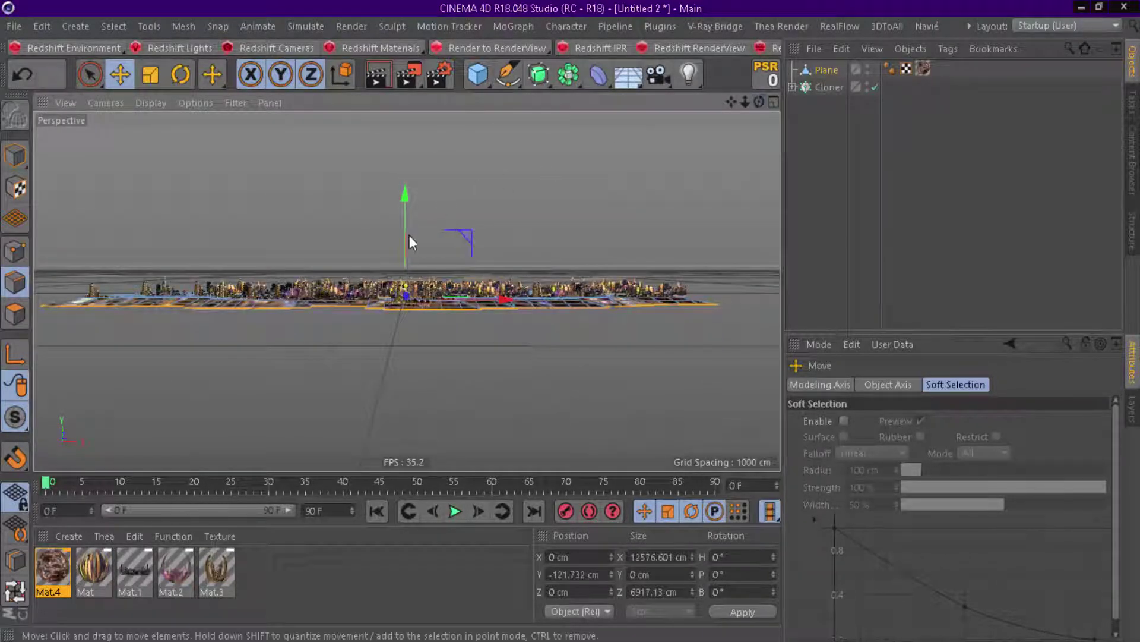
scroll(412, 241, up, 3)
drag(408, 205, 407, 216)
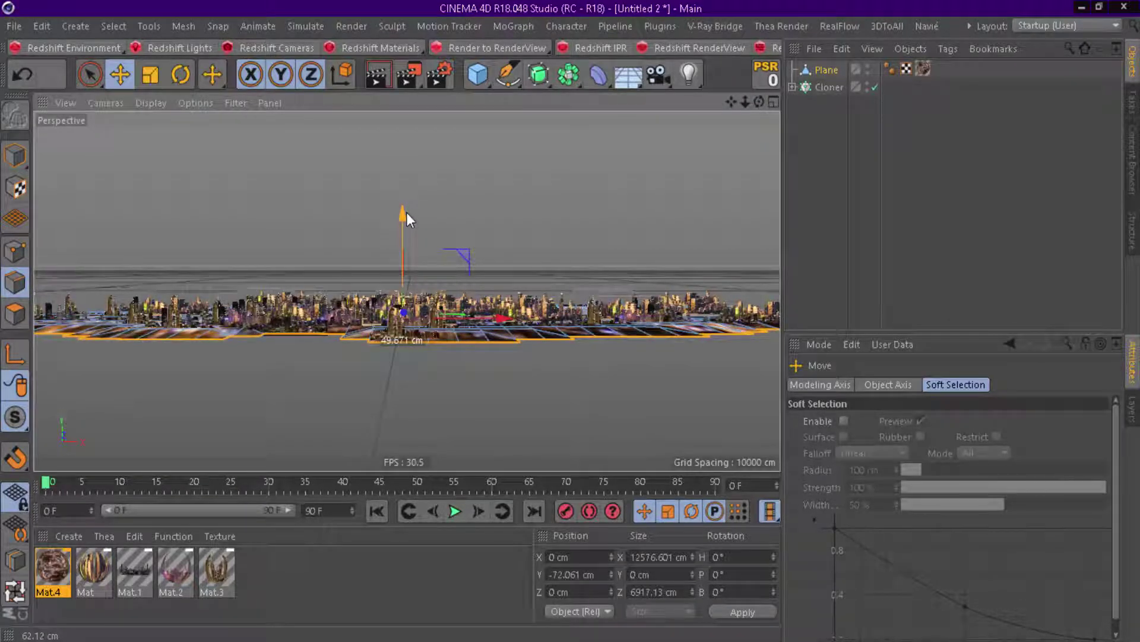
drag(407, 212, 407, 212)
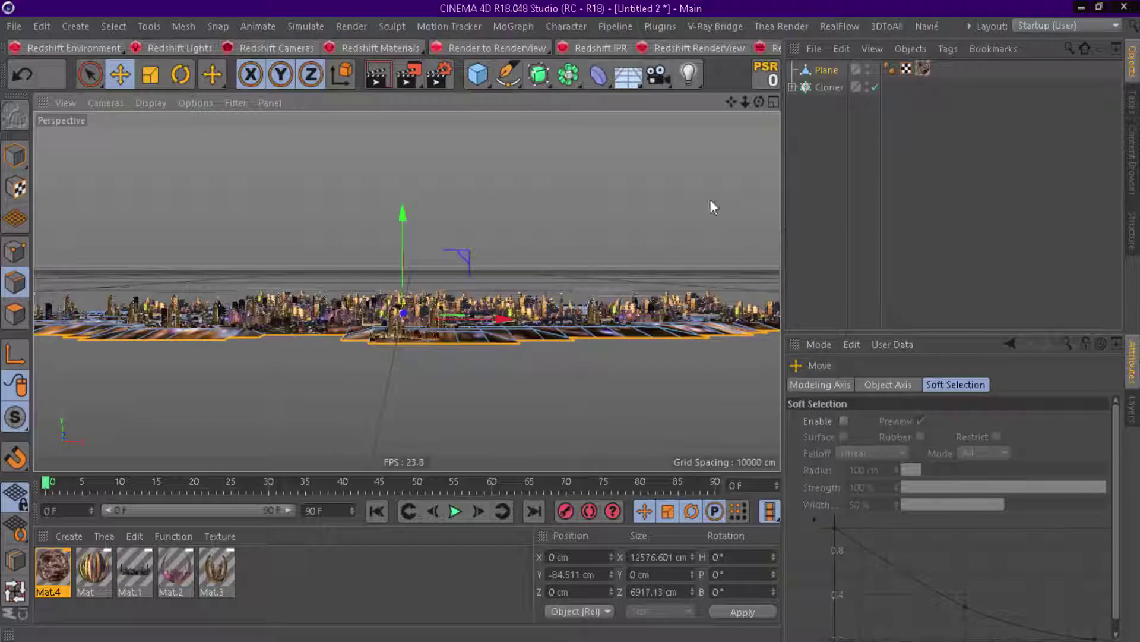
click(840, 177)
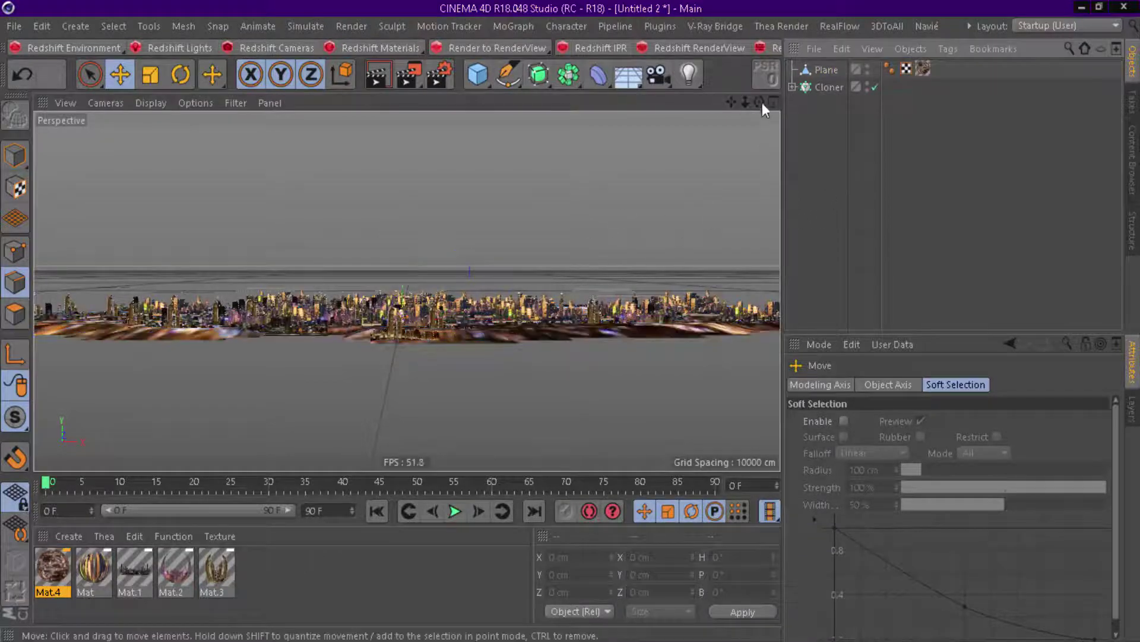
mouse_move(760, 102)
mouse_down()
mouse_move(731, 154)
mouse_move(684, 119)
mouse_move(699, 116)
mouse_up()
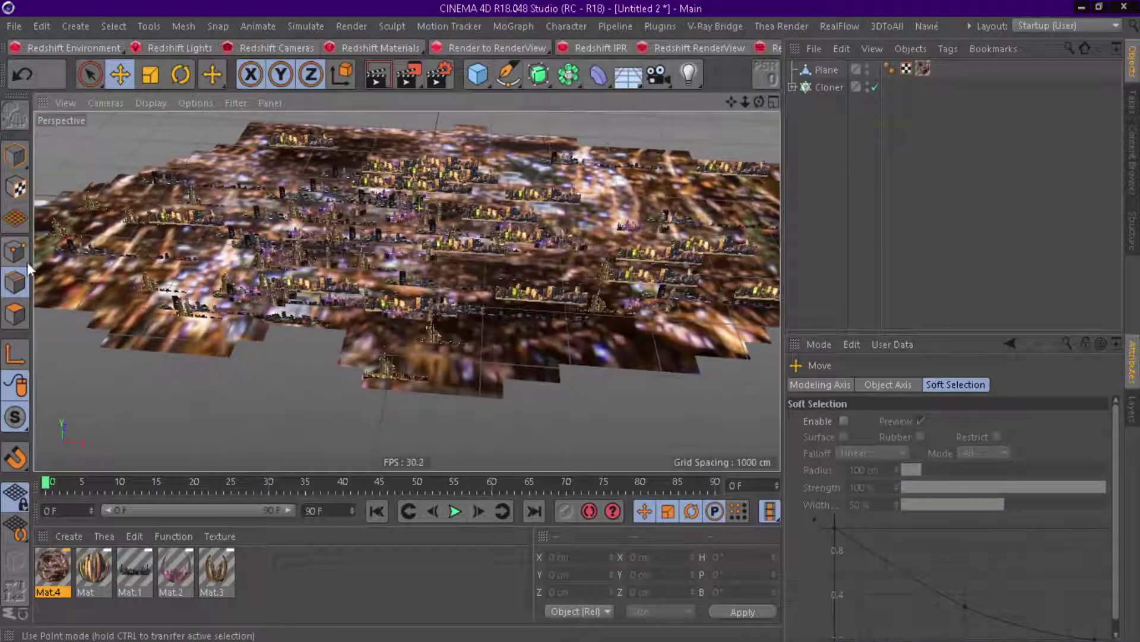
Select the Plane and pick the Grab sculpt brush at size 35.
click(15, 156)
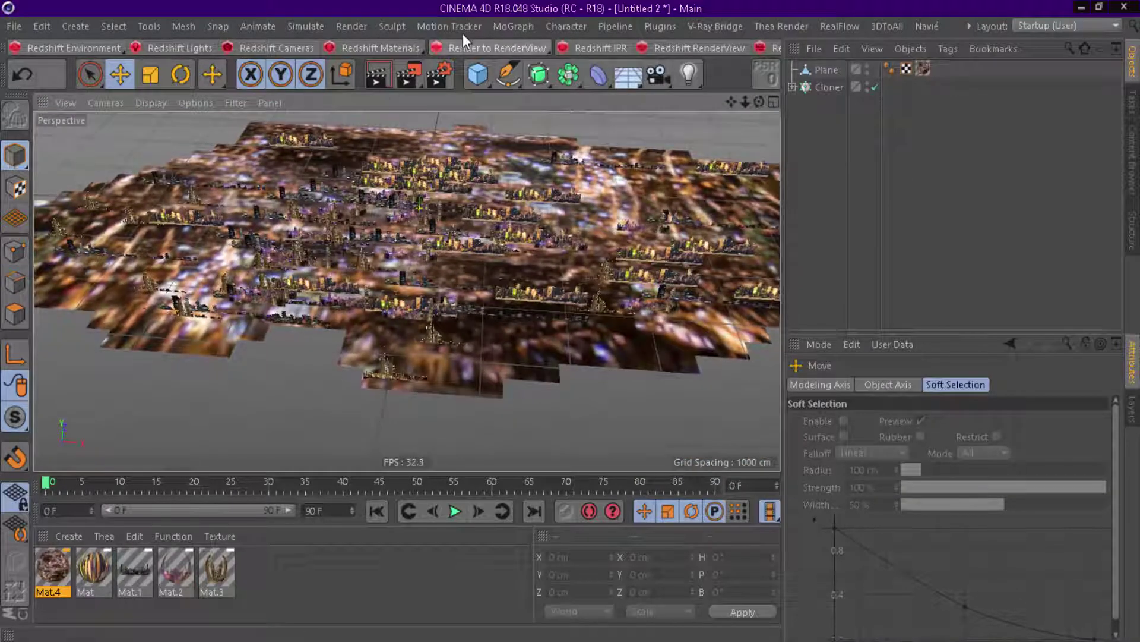
click(397, 27)
mouse_move(436, 111)
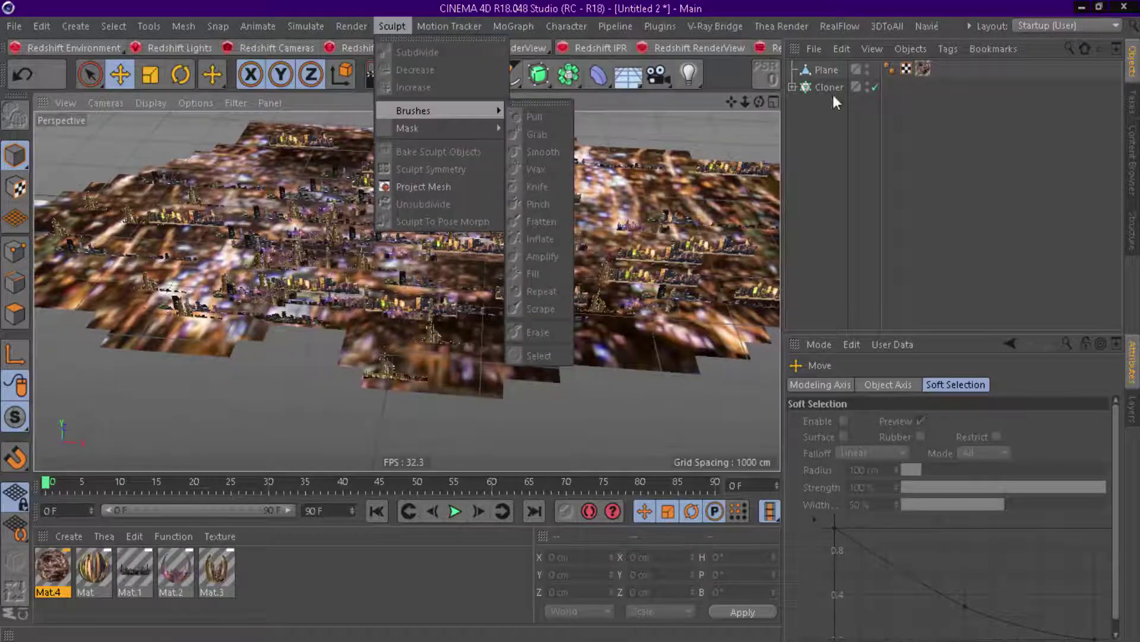
click(822, 76)
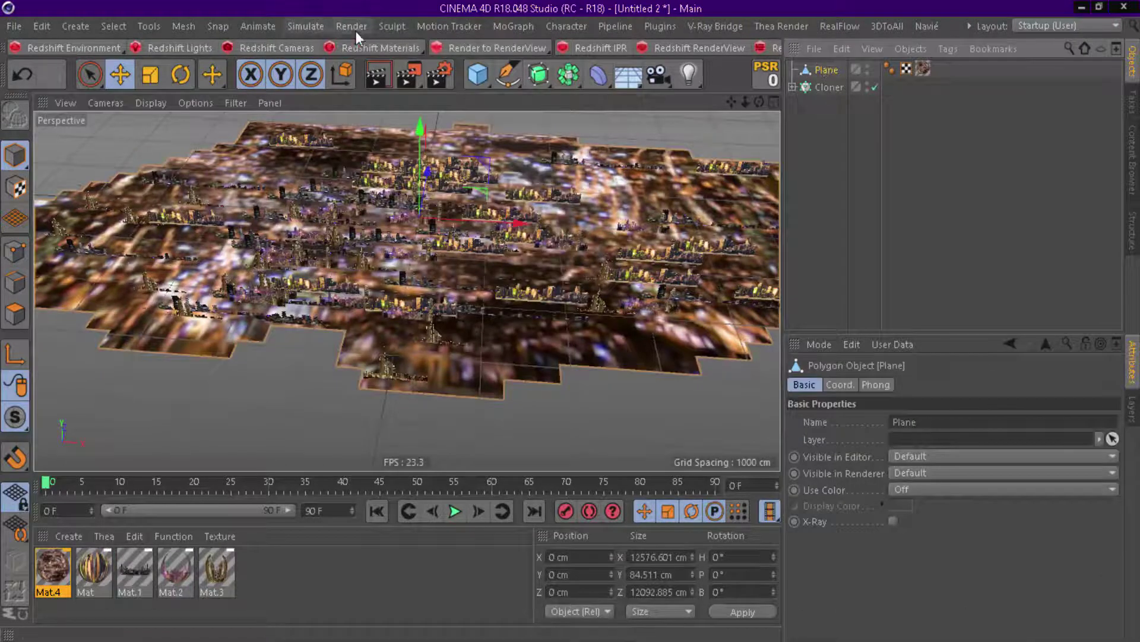
click(378, 26)
mouse_move(437, 110)
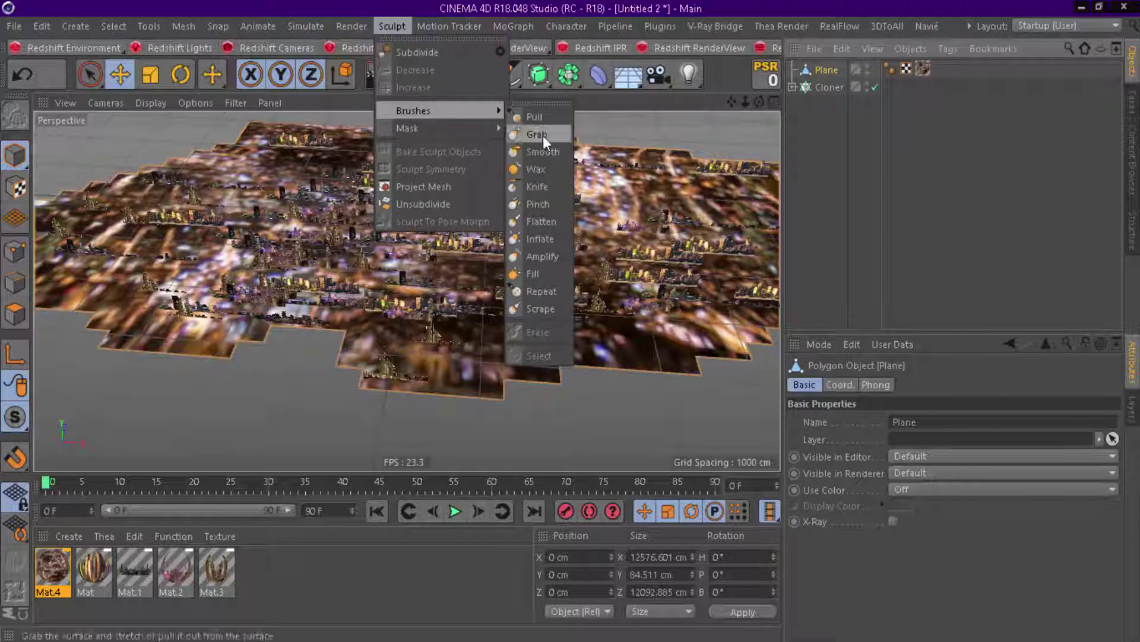
click(537, 134)
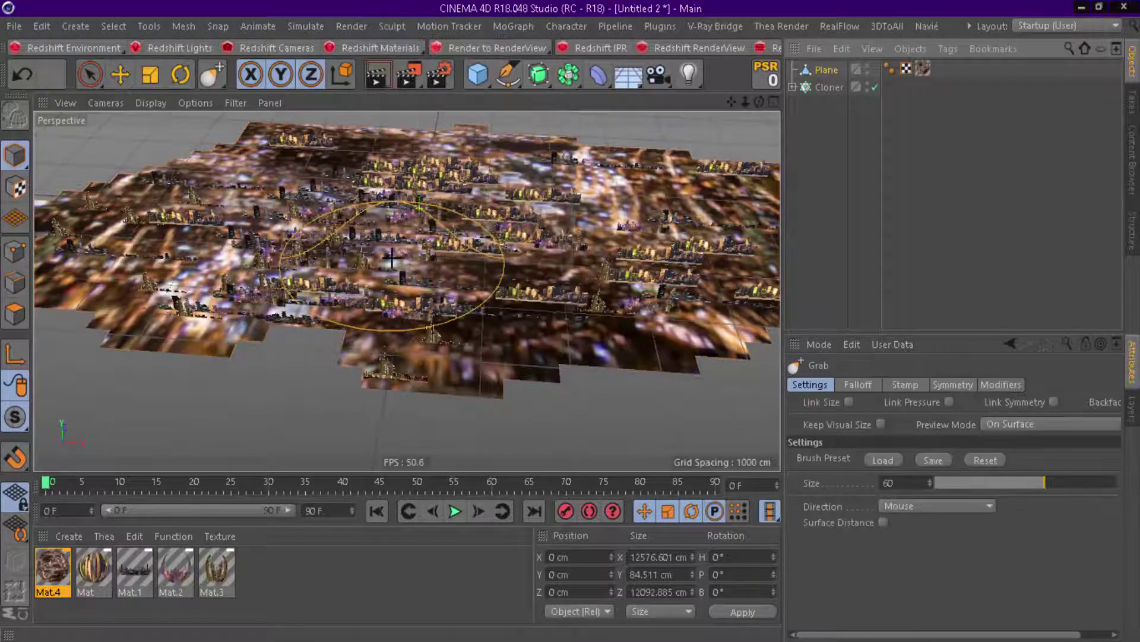
middle_drag(392, 255, 363, 256)
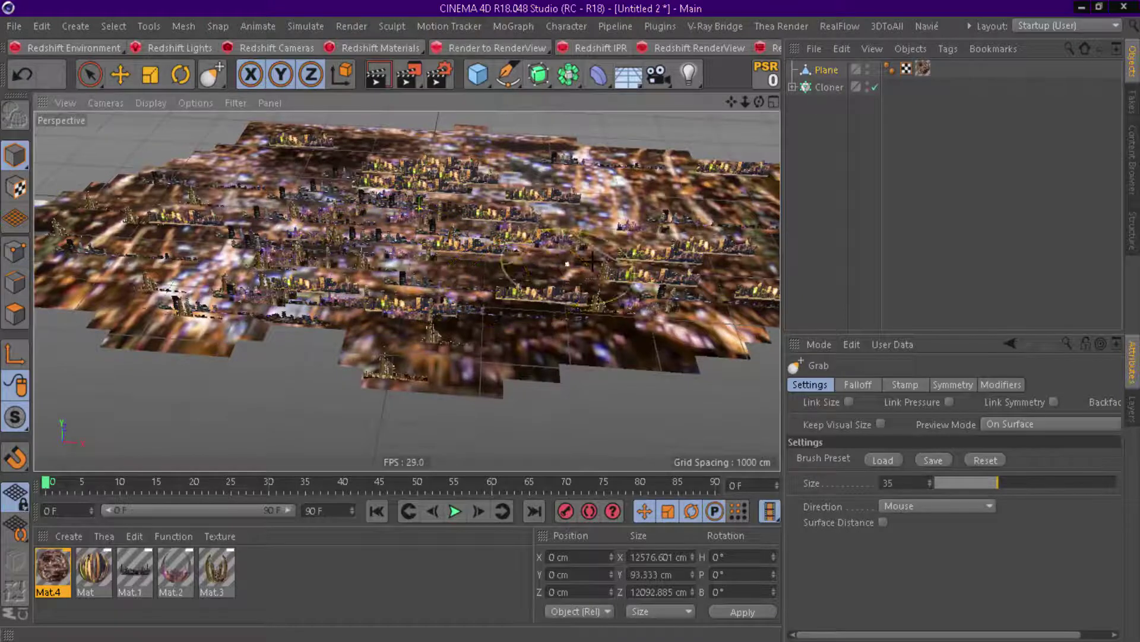
Pull up several bumps across the ground, raising it to about 171.5 cm.
drag(599, 255, 662, 193)
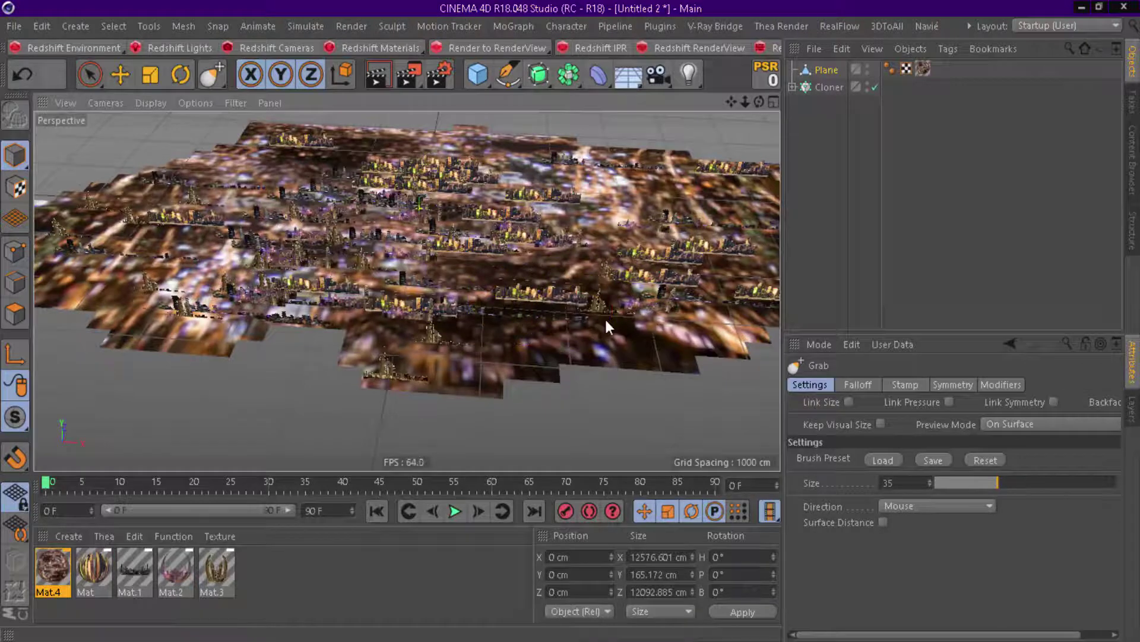
drag(605, 316, 619, 271)
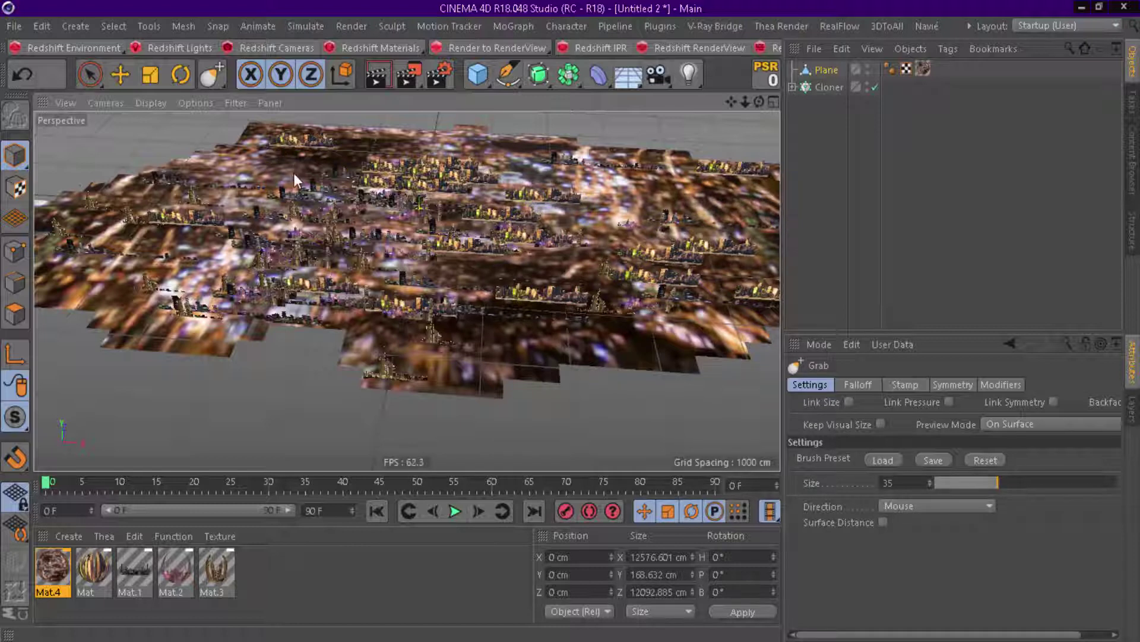
drag(295, 169, 316, 212)
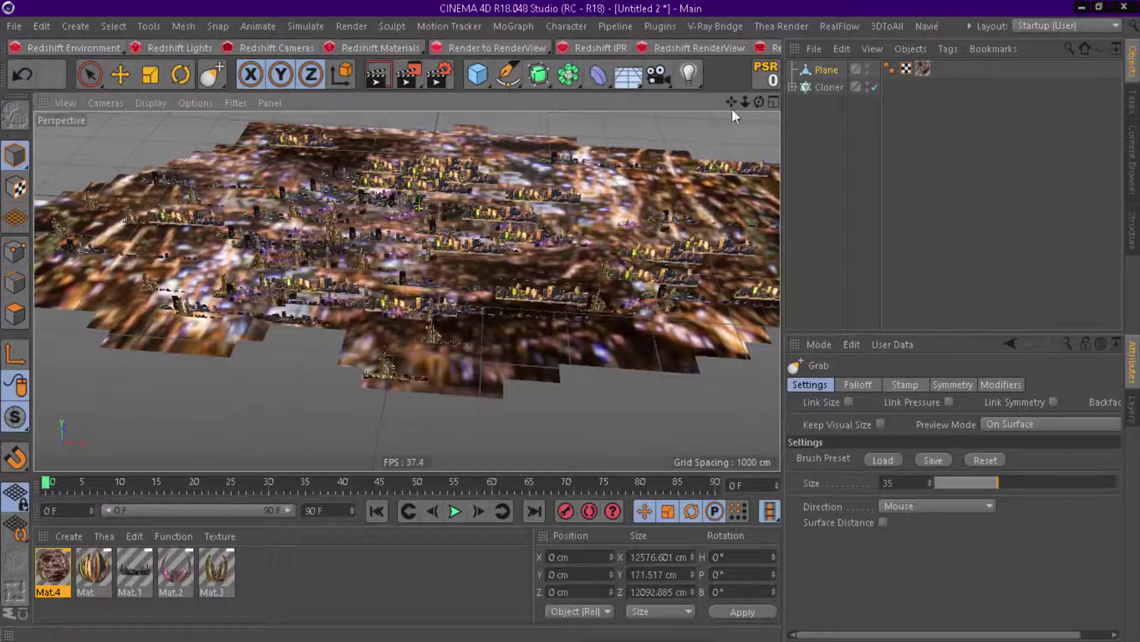
mouse_move(759, 102)
mouse_down()
mouse_move(758, 154)
mouse_move(759, 112)
mouse_up()
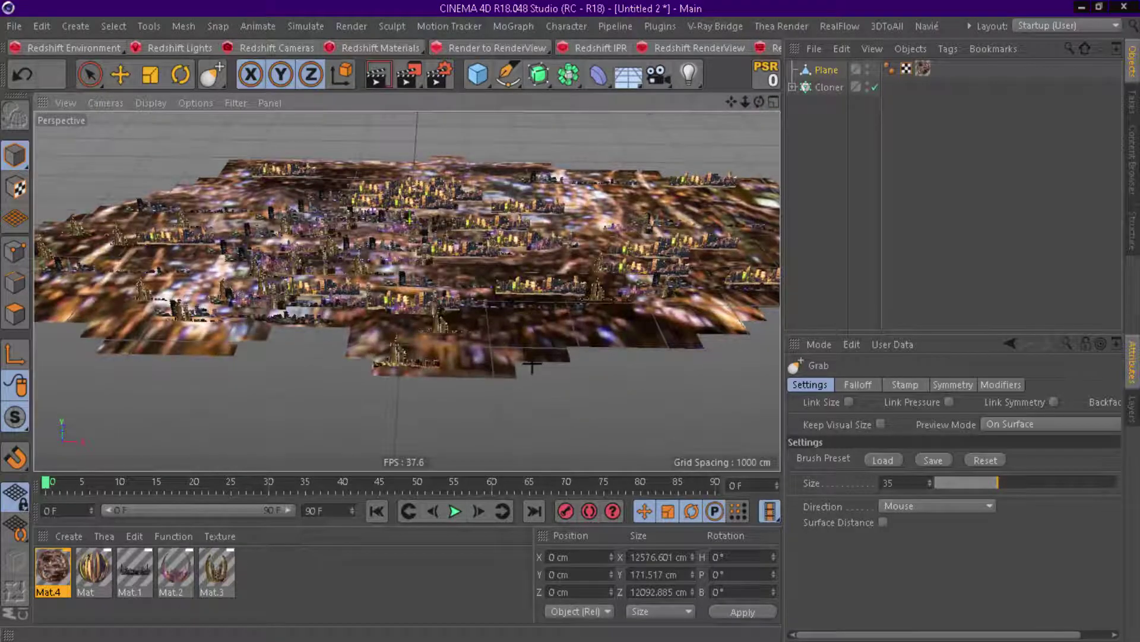
drag(529, 351, 479, 358)
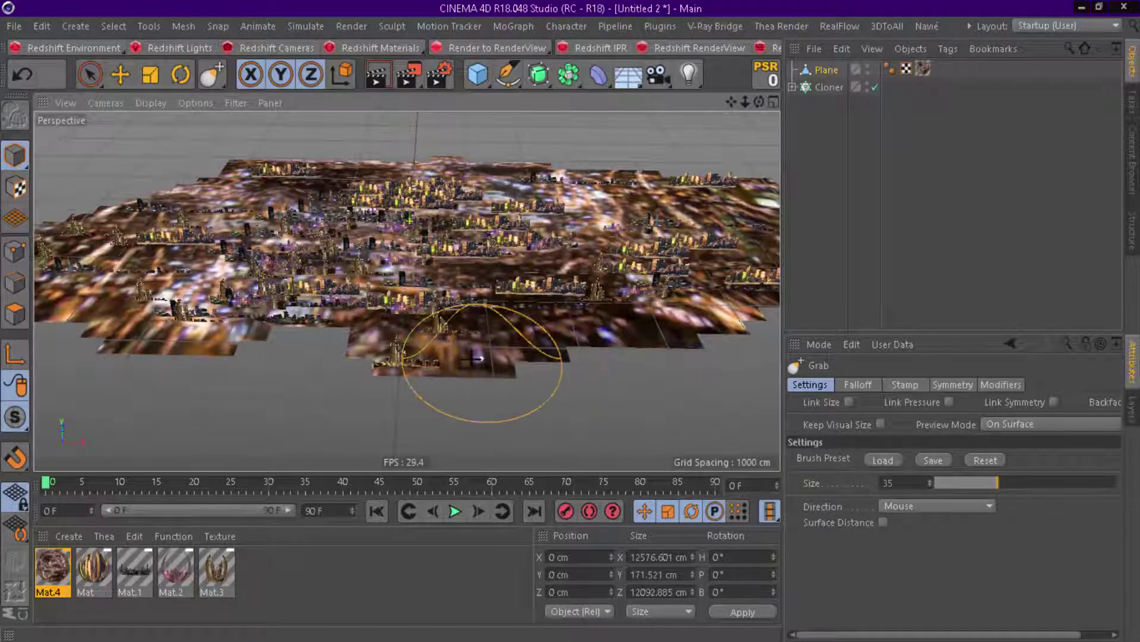
click(15, 313)
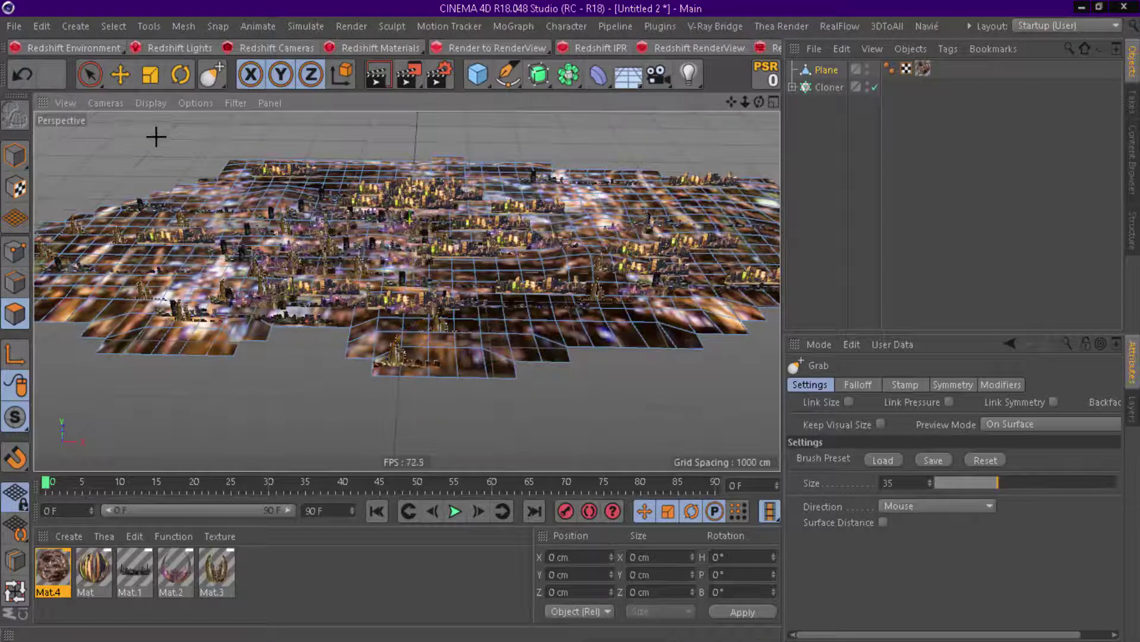
Paint and clear a polygon selection, then return to Model mode and orbit the city.
click(90, 74)
mouse_move(519, 340)
mouse_down()
mouse_move(495, 368)
mouse_move(515, 357)
mouse_move(582, 360)
mouse_up()
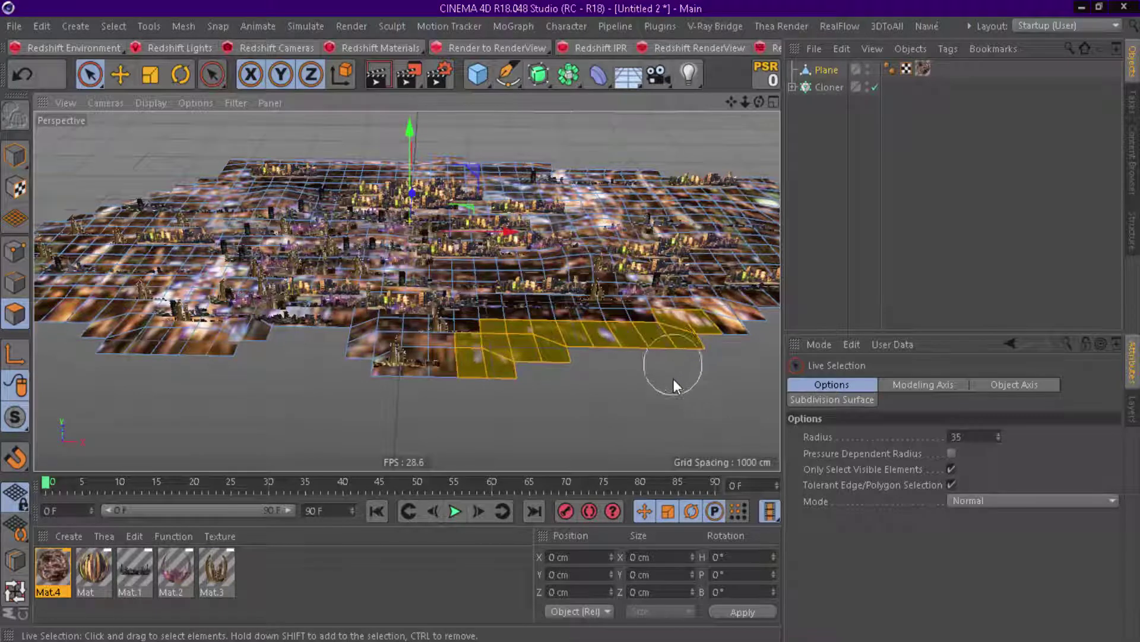
click(658, 426)
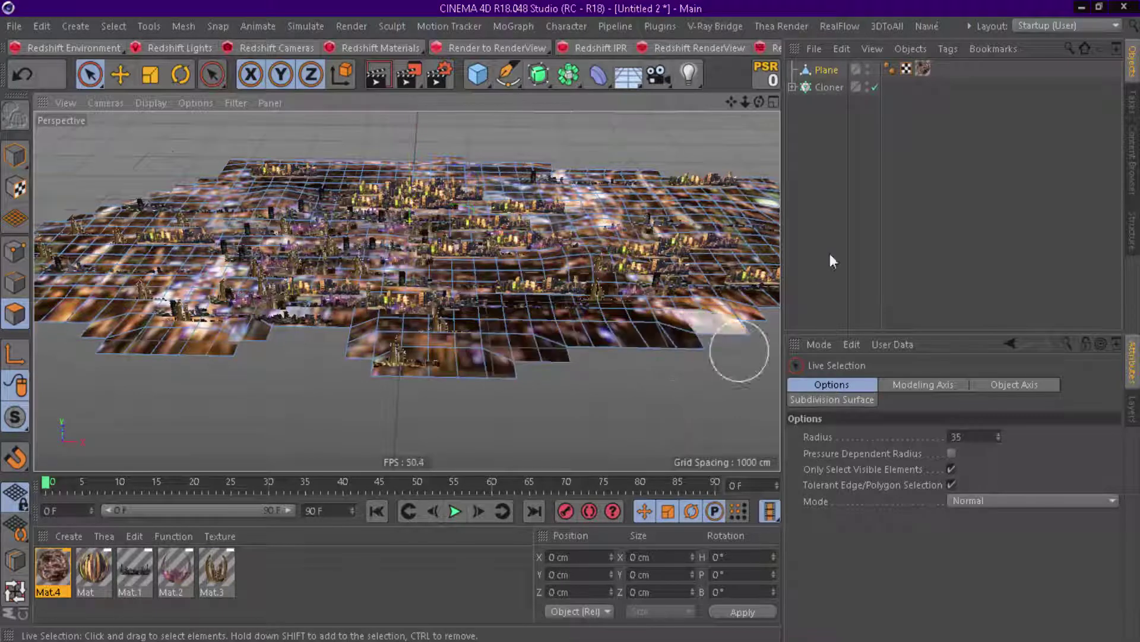
click(16, 154)
alt+drag(693, 253, 667, 286)
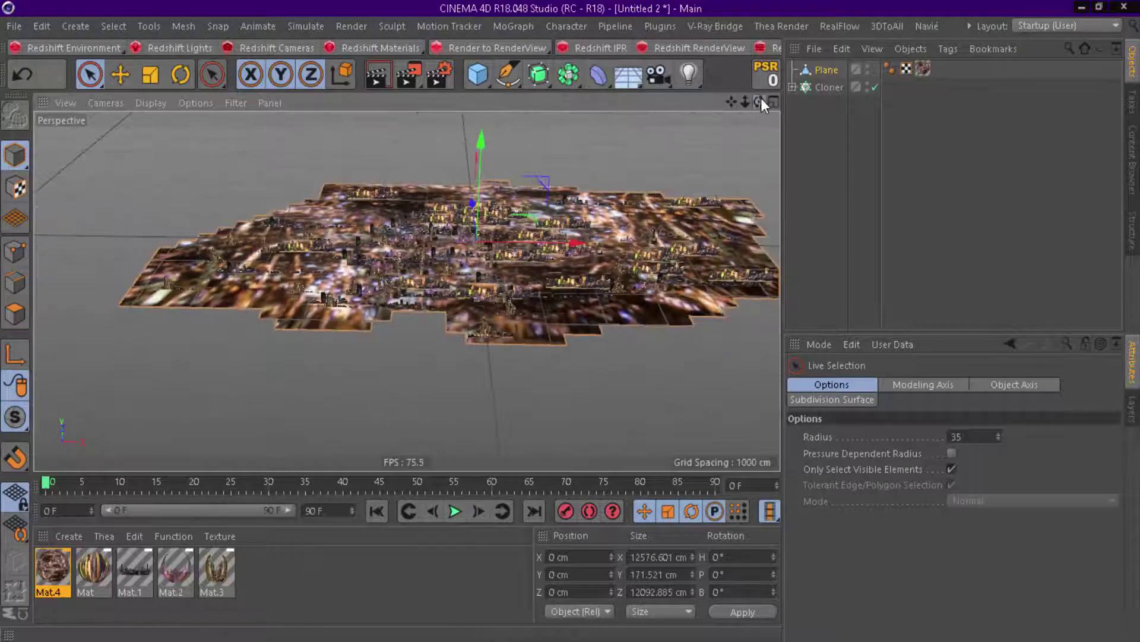
mouse_move(760, 101)
mouse_down()
mouse_move(760, 77)
mouse_move(760, 95)
mouse_move(739, 101)
mouse_move(765, 101)
mouse_move(768, 89)
mouse_up()
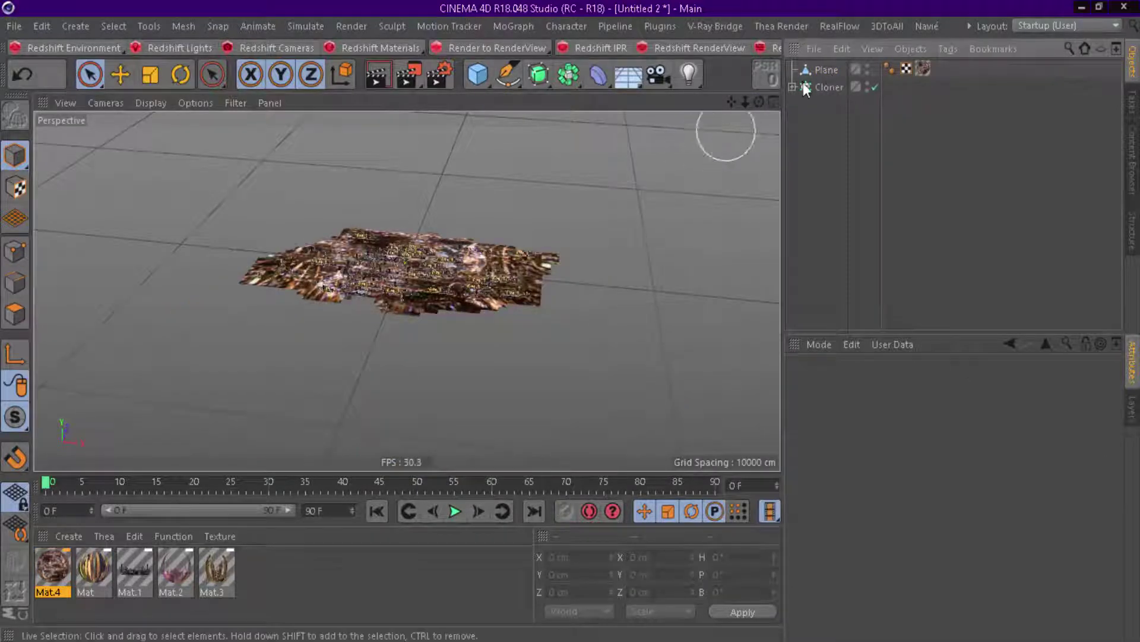
Rename the Plane object to grnd.
double_click(826, 70)
text(gri)
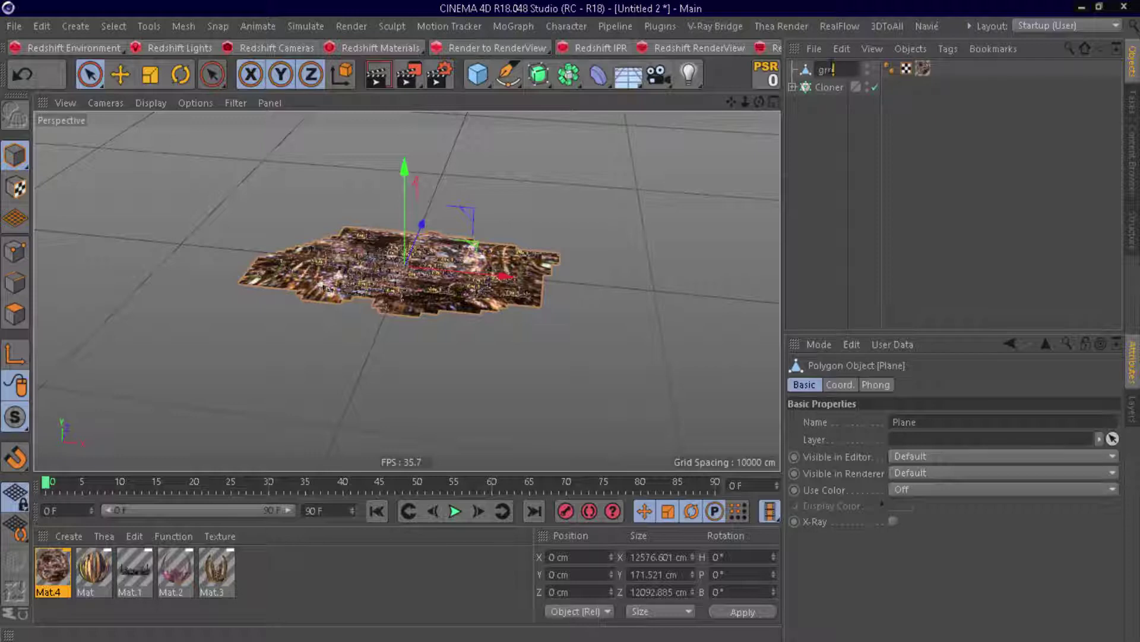
text(d)
key(Return)
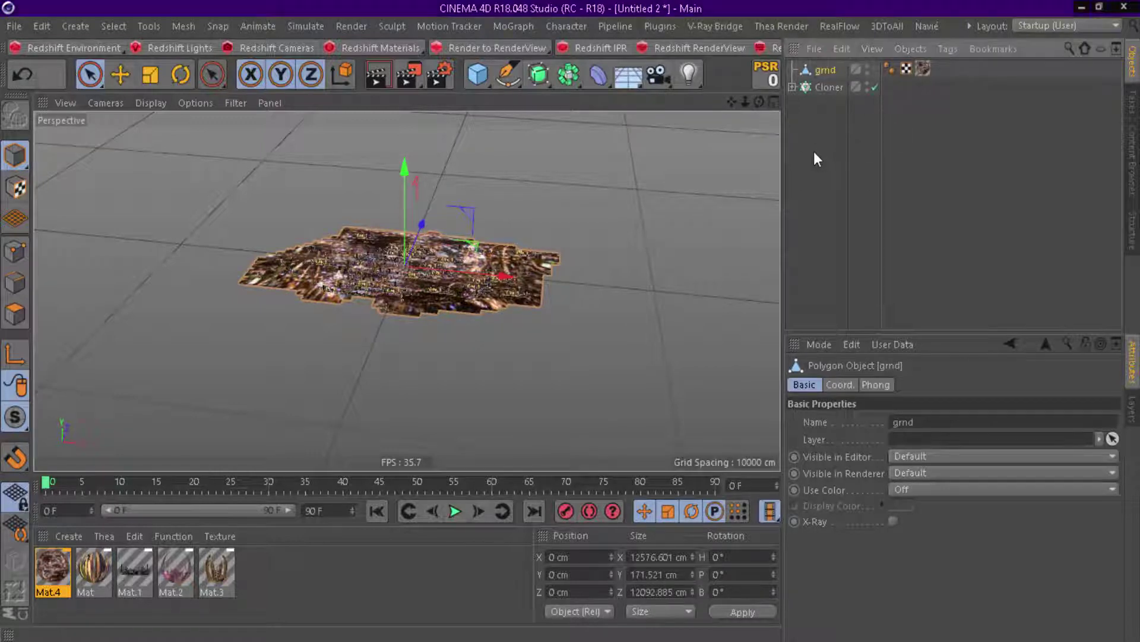
click(490, 71)
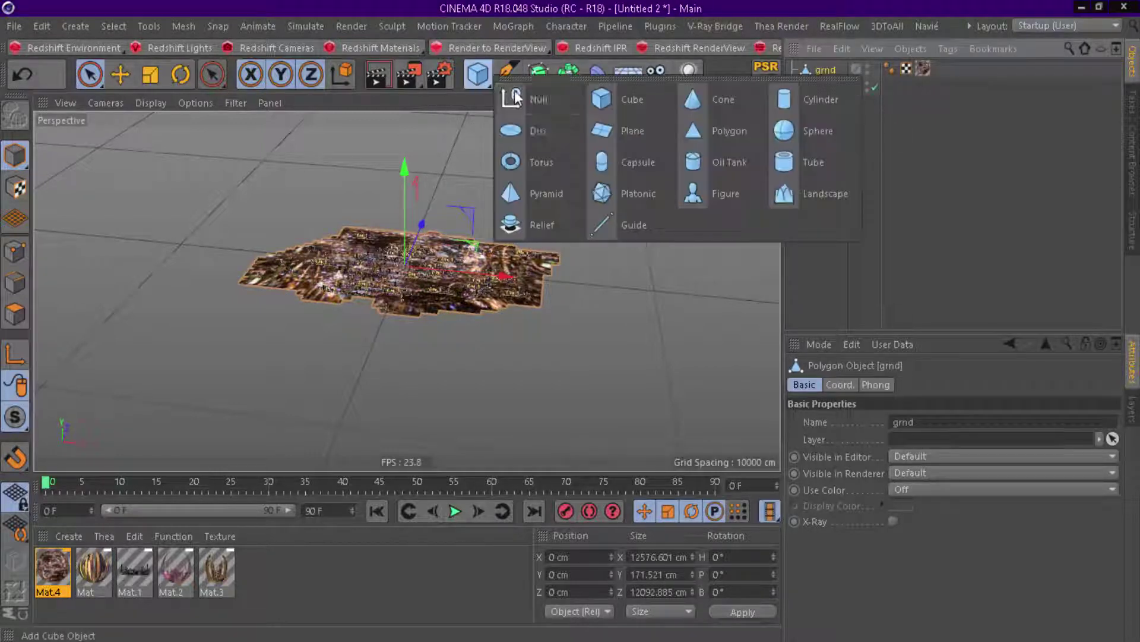
Add a Plane primitive, scale it up to surround the city and move it forward.
click(658, 130)
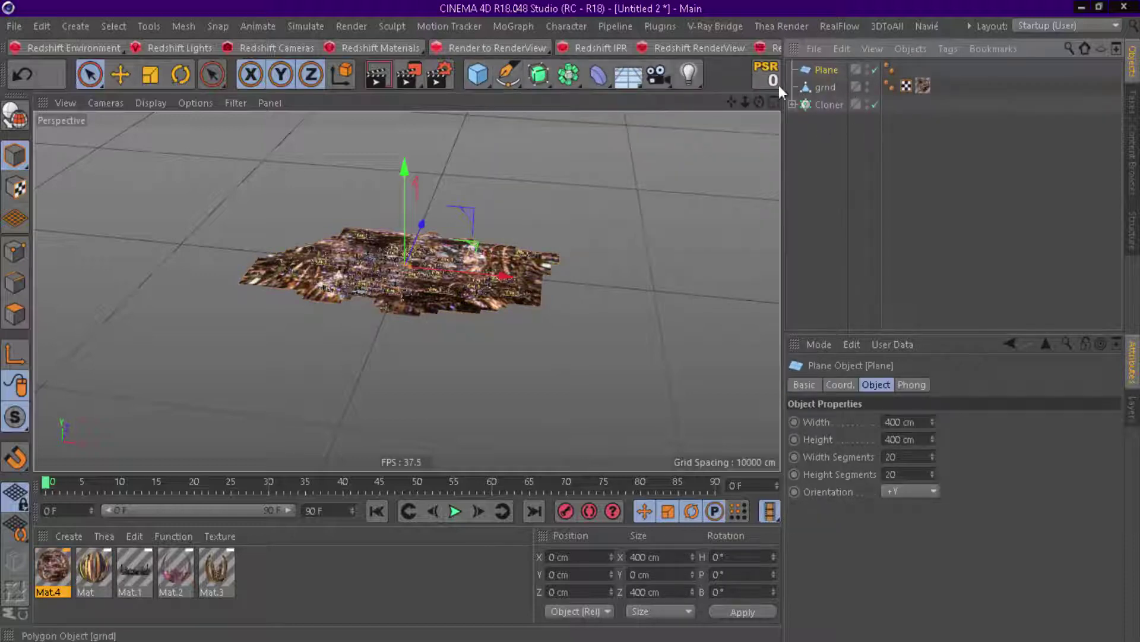
click(150, 74)
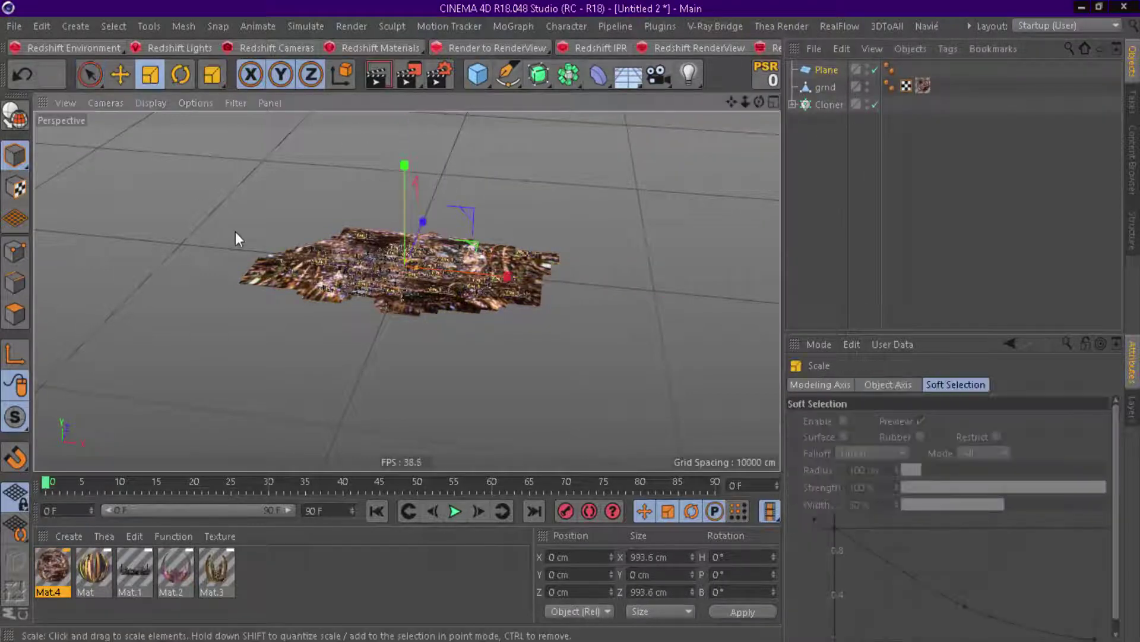
mouse_move(152, 304)
mouse_down()
mouse_move(100, 326)
mouse_move(397, 262)
mouse_up()
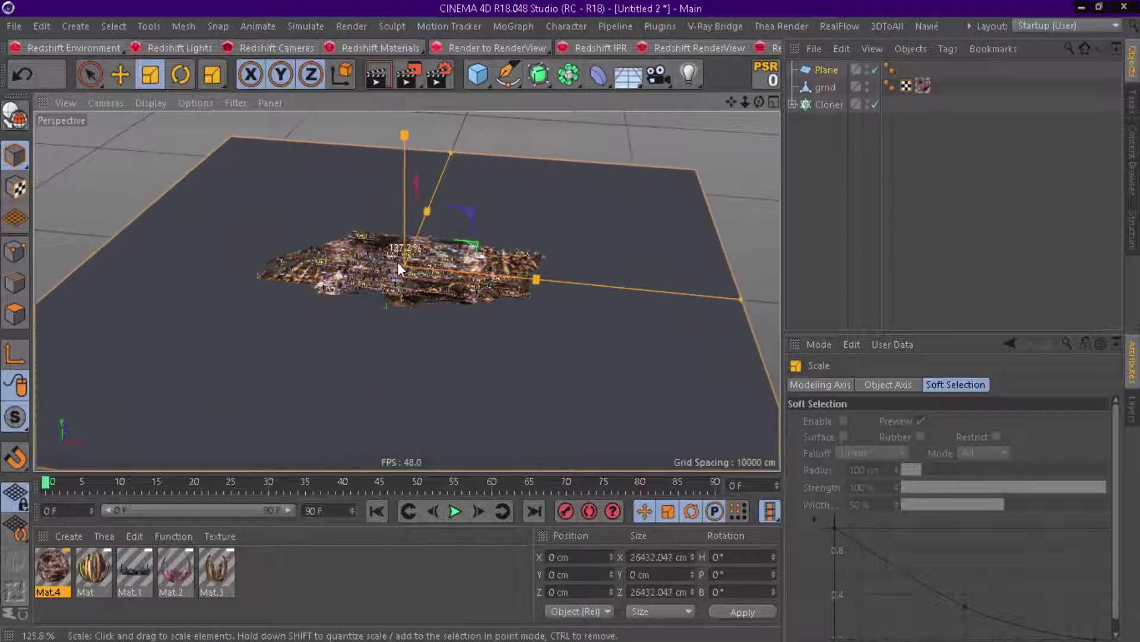
click(120, 74)
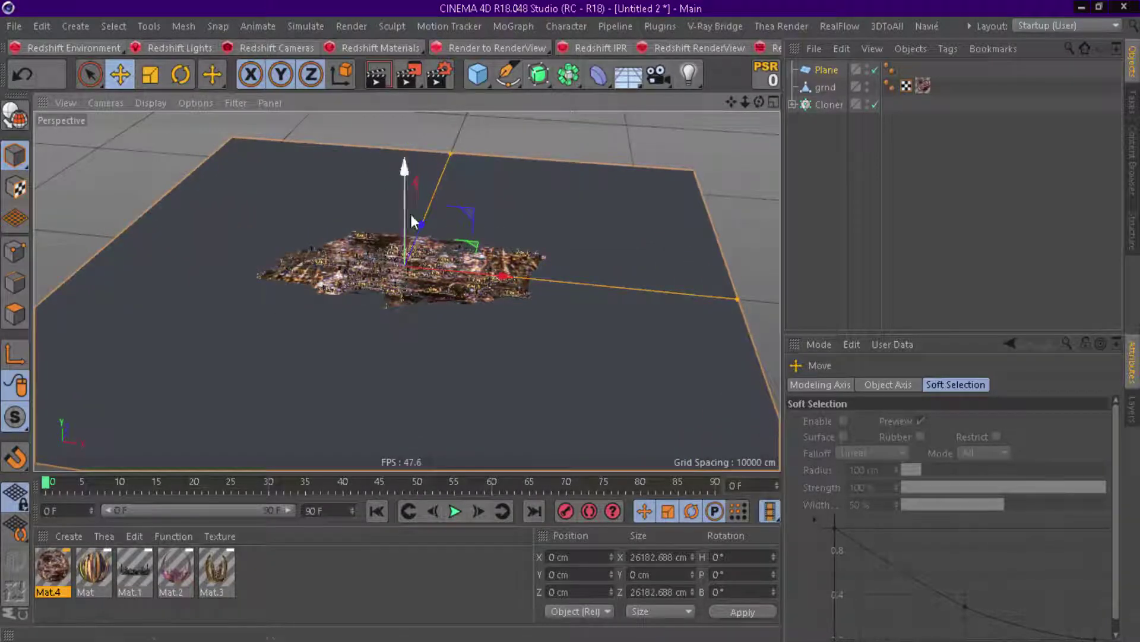
mouse_move(424, 229)
mouse_down()
mouse_move(350, 373)
mouse_move(378, 346)
mouse_up()
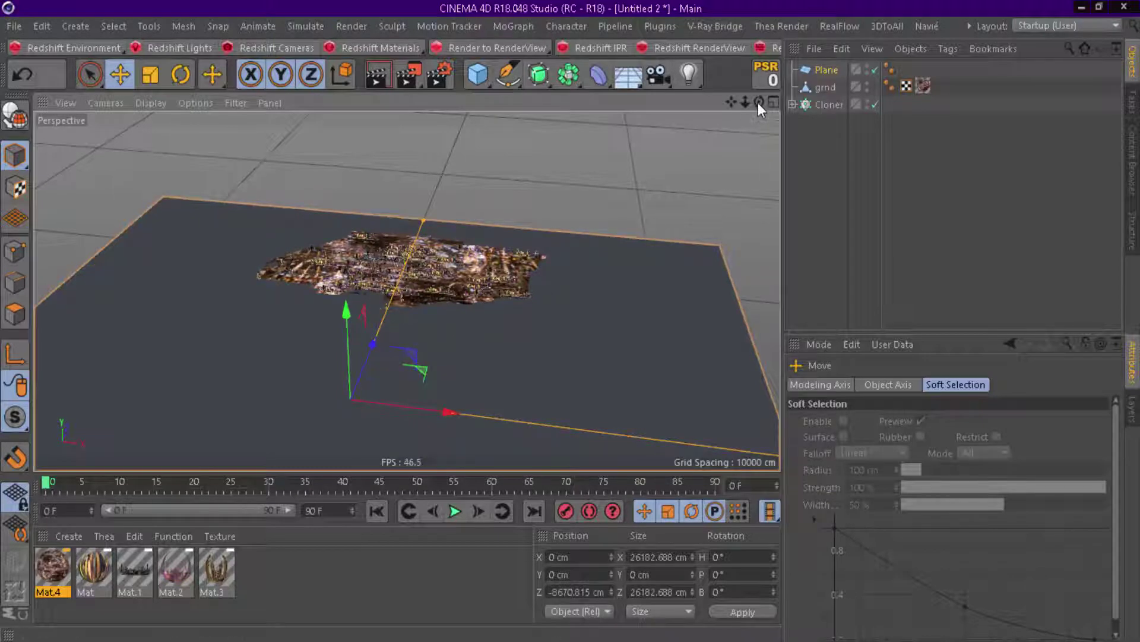
Rename the new plane to 'water'.
drag(758, 102, 818, 83)
click(822, 71)
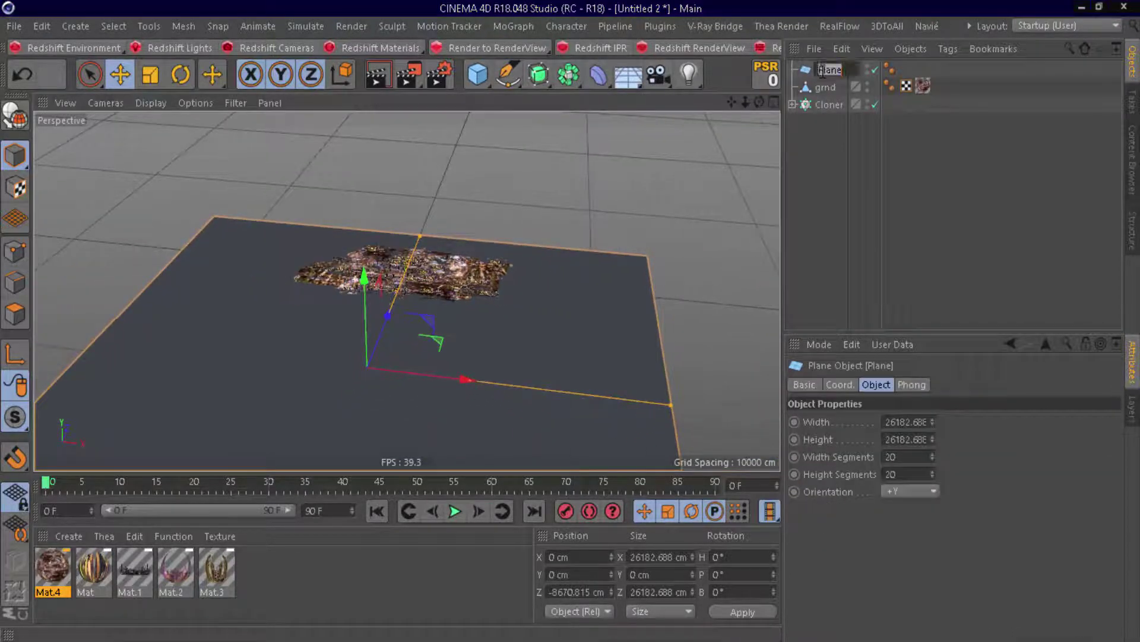
double_click(822, 71)
text(water)
key(Return)
Lower the water plane slightly on Y beneath the city.
mouse_move(760, 102)
mouse_down()
mouse_move(743, 110)
mouse_move(775, 116)
mouse_move(766, 143)
mouse_up()
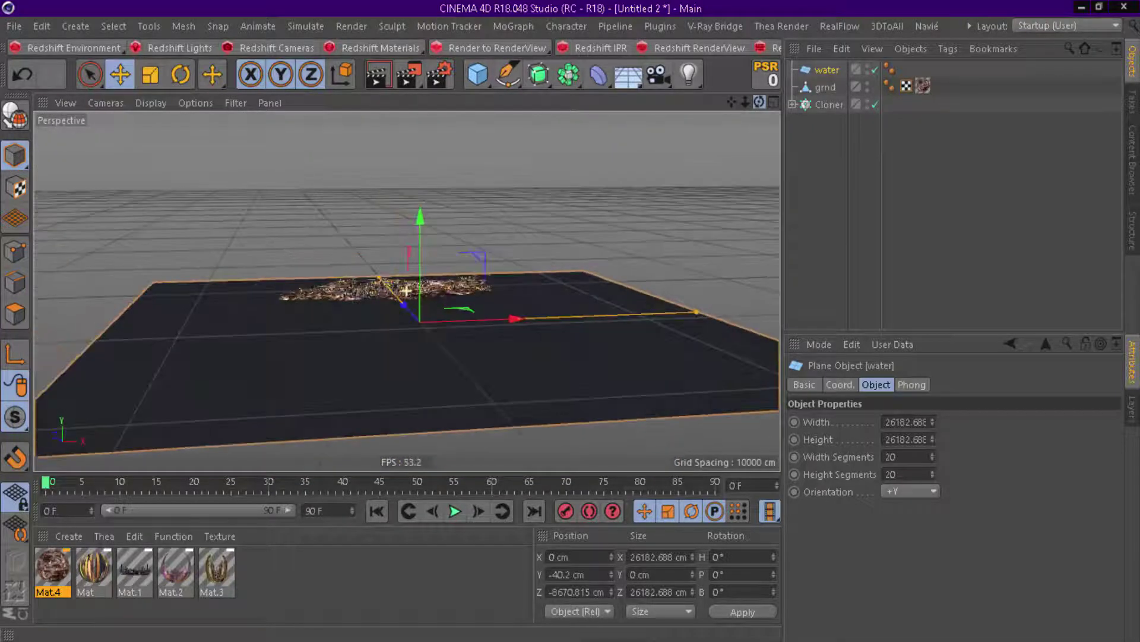
scroll(461, 304, up, 3)
scroll(434, 331, up, 3)
scroll(326, 315, up, 3)
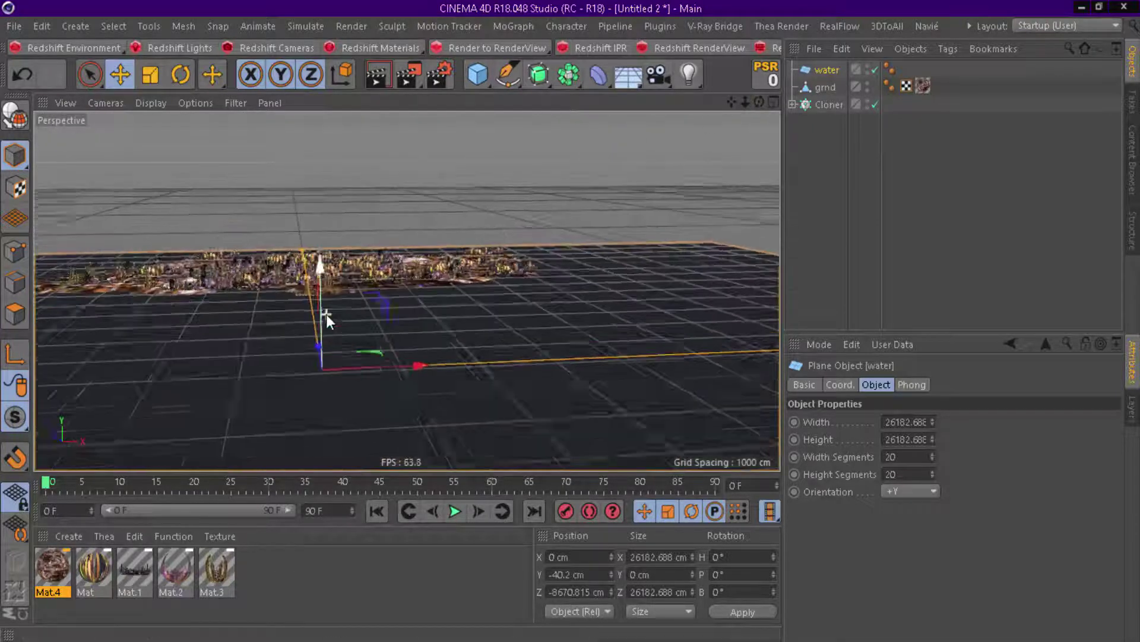
scroll(326, 314, up, 1)
drag(319, 339, 315, 343)
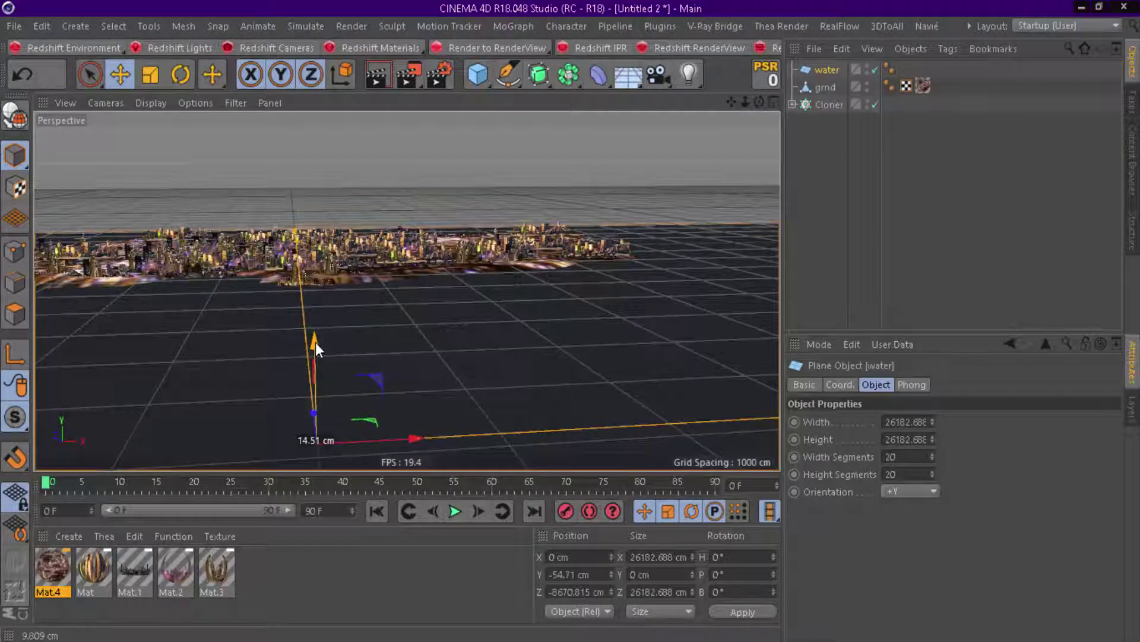
drag(315, 342, 315, 342)
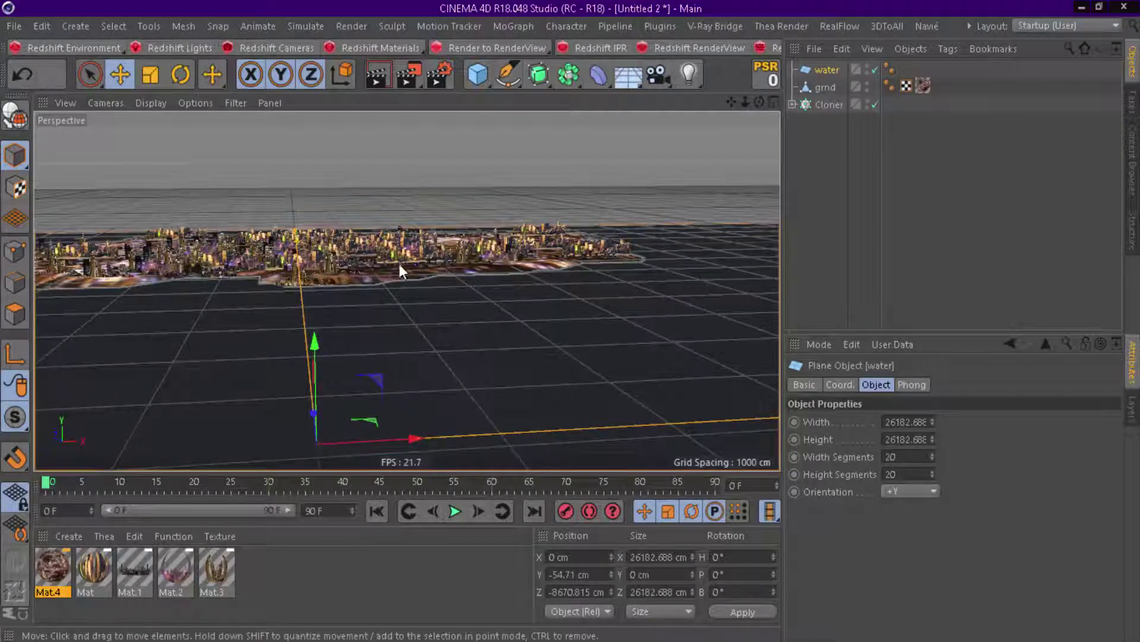
Lower the grnd object slightly, to about -16 cm.
click(792, 105)
click(835, 174)
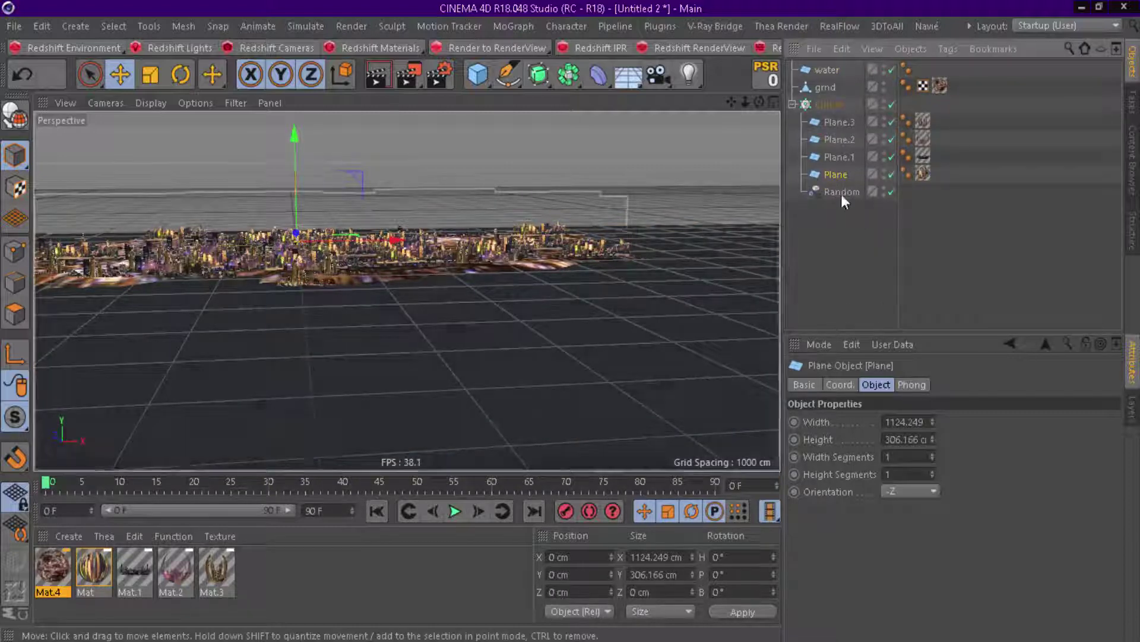
click(792, 105)
click(820, 86)
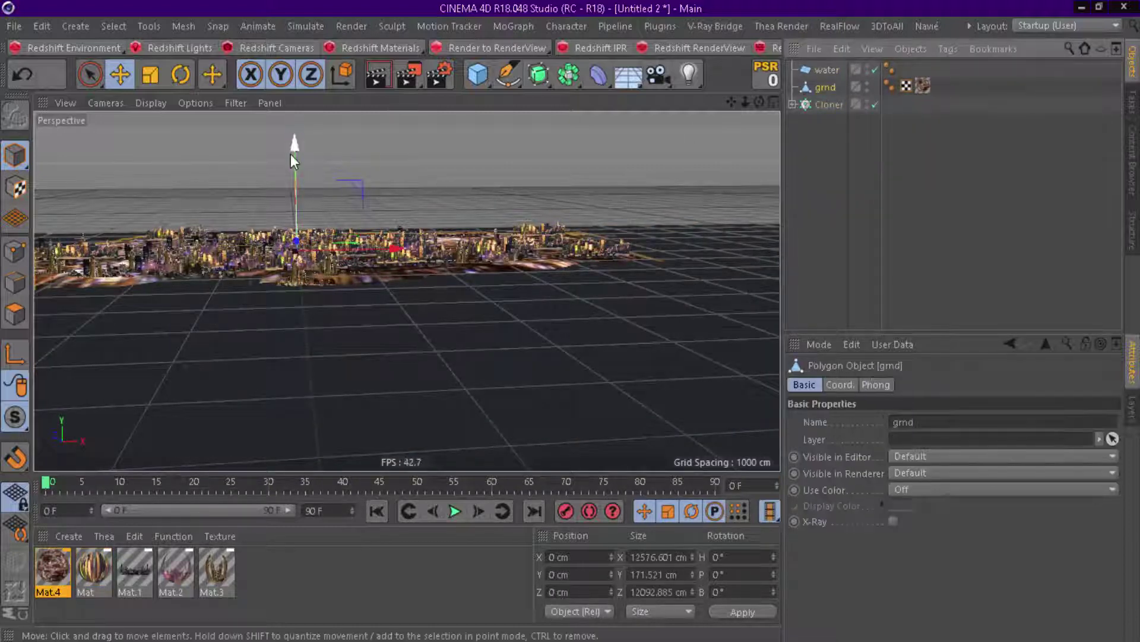
drag(297, 141, 300, 141)
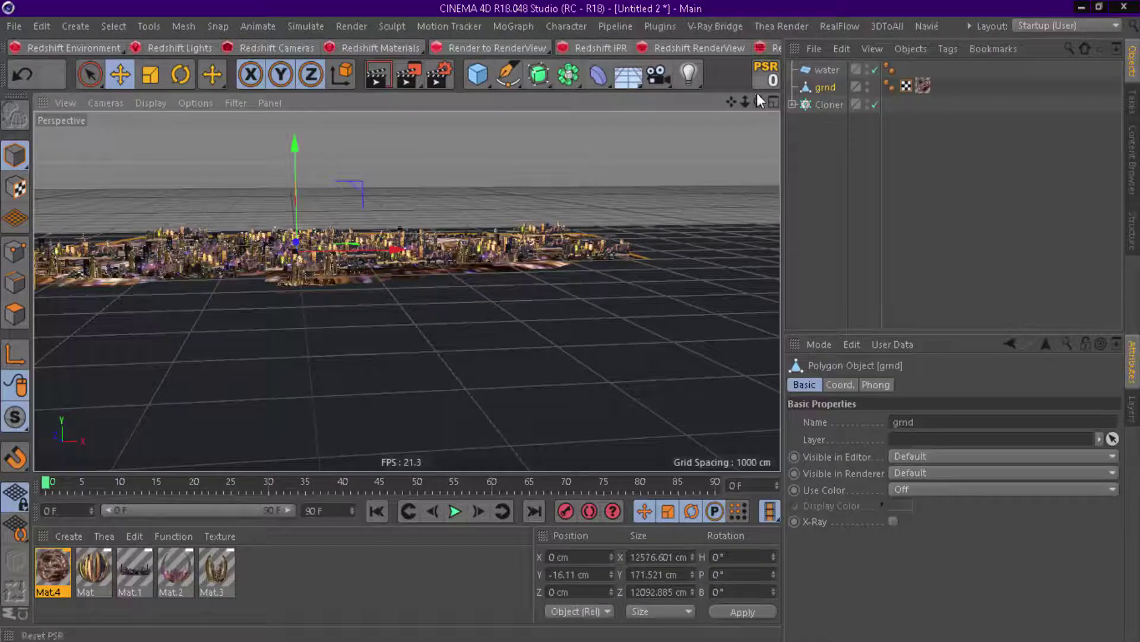
mouse_move(760, 102)
mouse_down()
mouse_move(407, 291)
mouse_move(747, 100)
mouse_move(723, 101)
mouse_move(407, 288)
mouse_move(509, 375)
mouse_up()
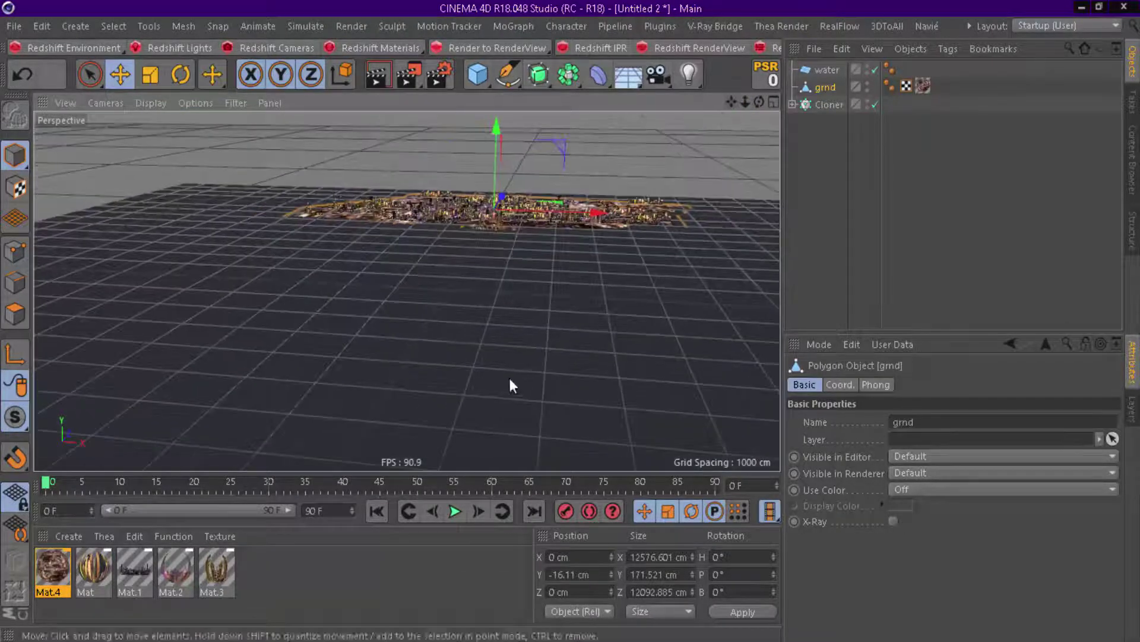
Create Mat.5 with Color off and a Beckmann reflectance layer at 4% roughness.
click(280, 576)
double_click(282, 577)
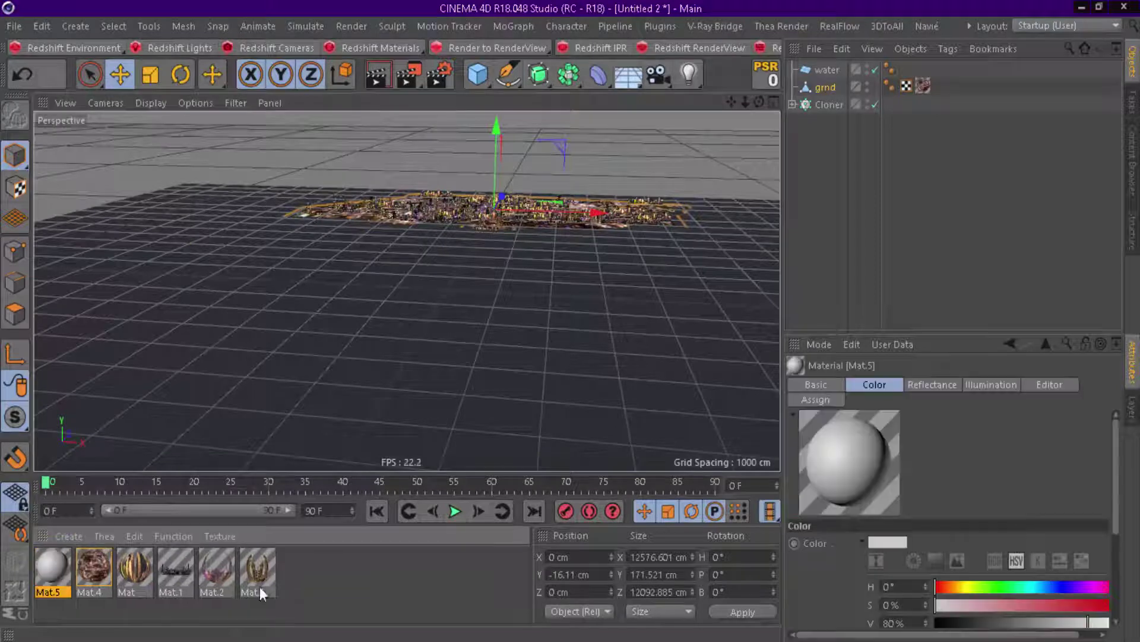
double_click(49, 574)
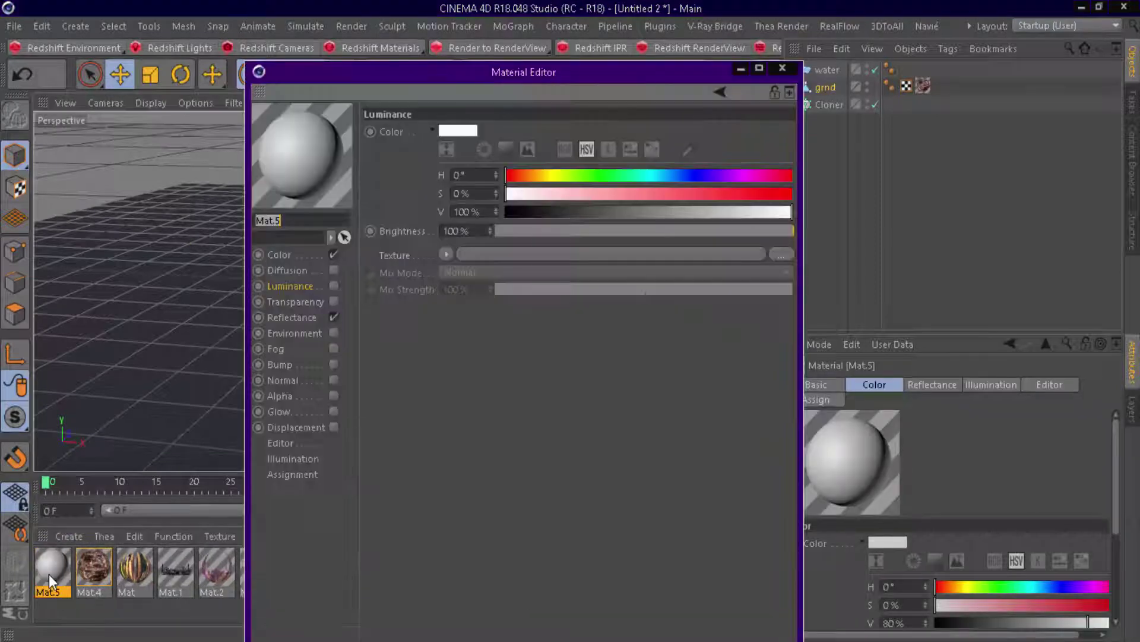
click(333, 255)
click(333, 318)
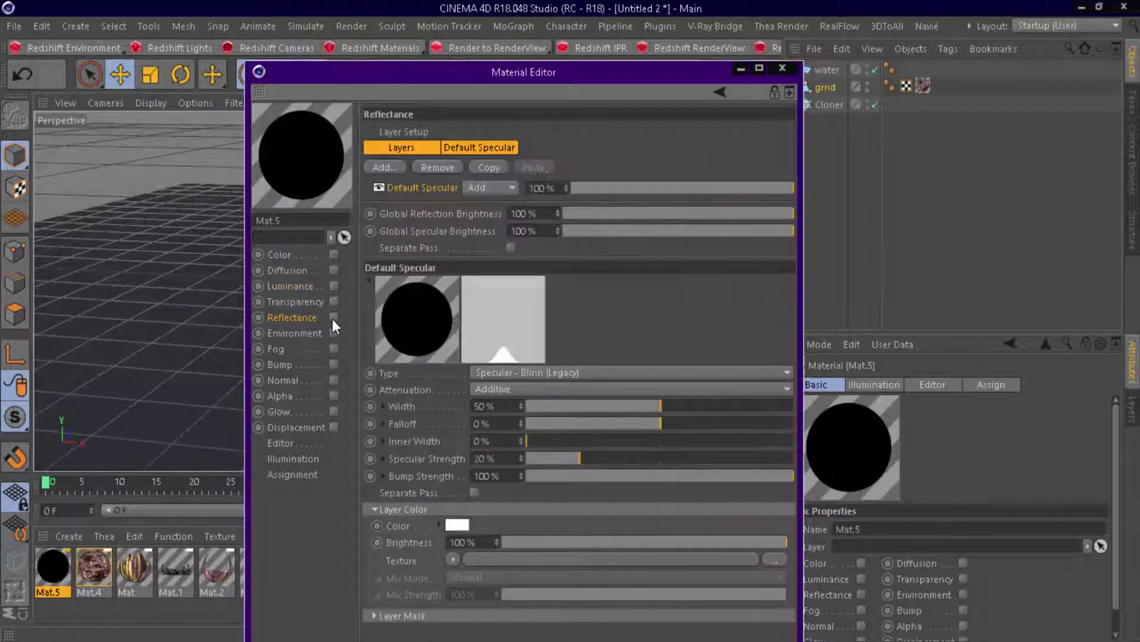
click(333, 318)
click(438, 167)
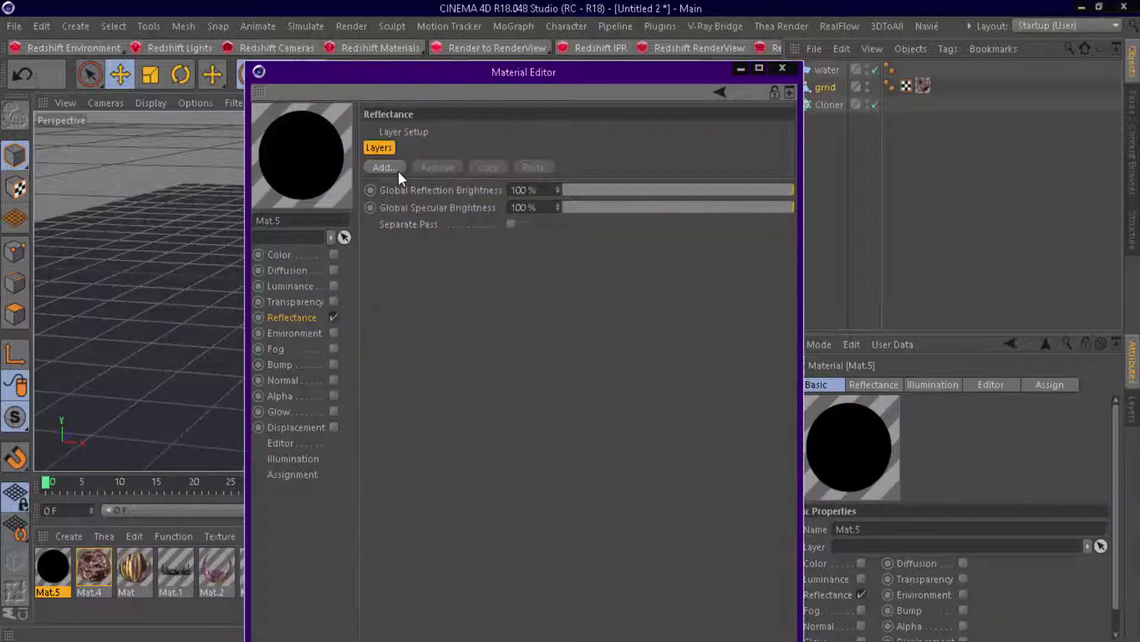
click(398, 171)
click(481, 174)
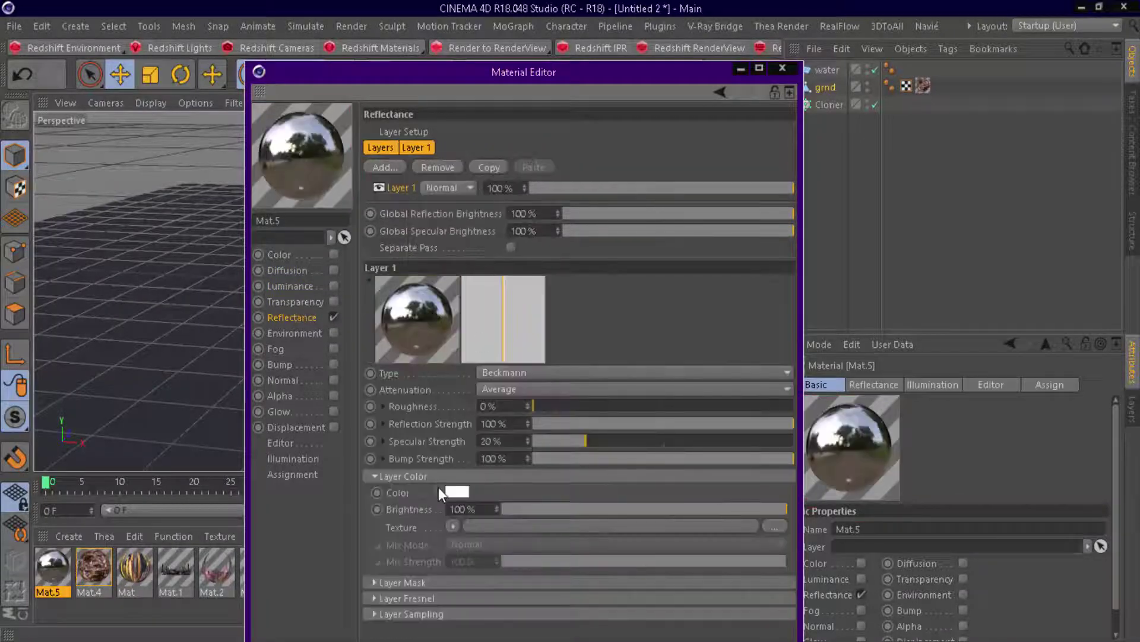
click(544, 408)
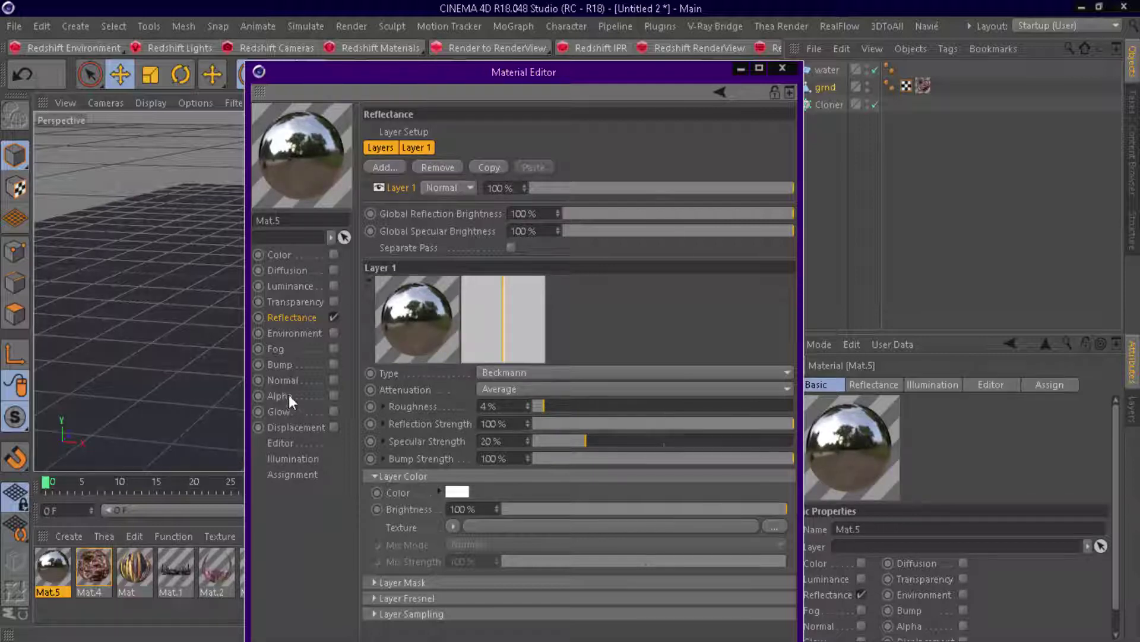
Enable Bump with a Noise shader set to Wavy Turbulence, animation speed 0.2.
click(284, 364)
click(333, 364)
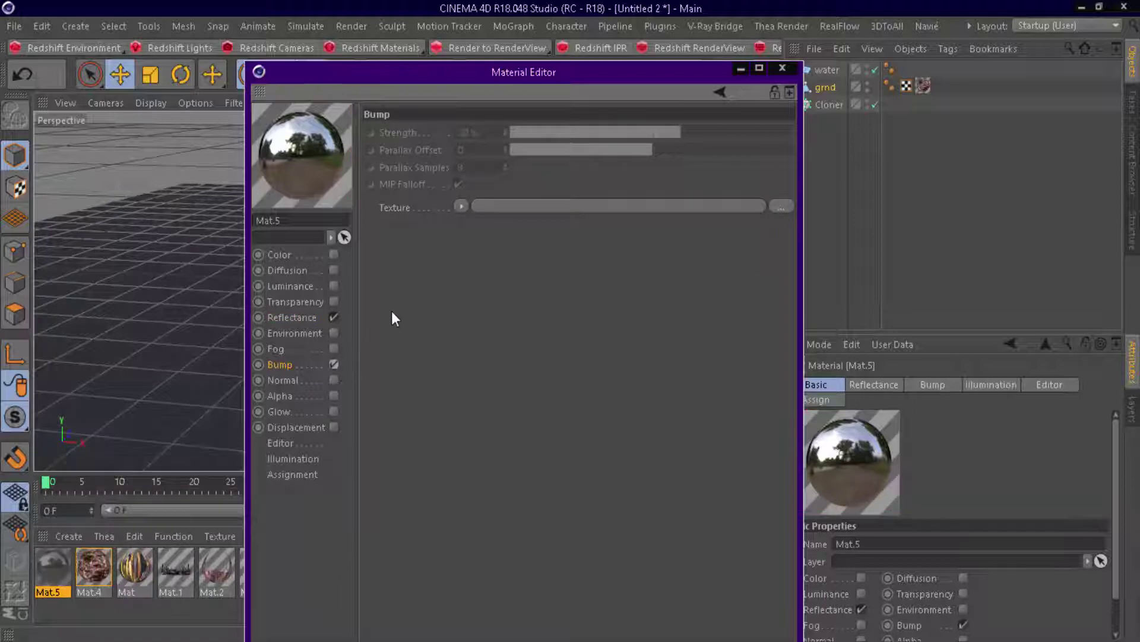
click(461, 206)
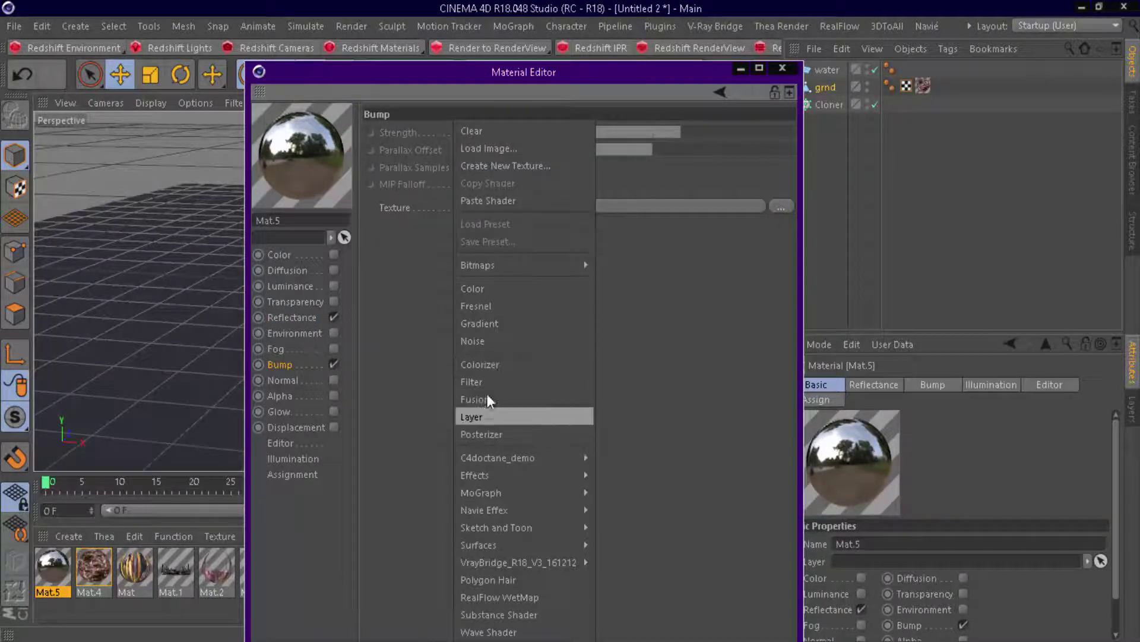
click(486, 339)
click(475, 244)
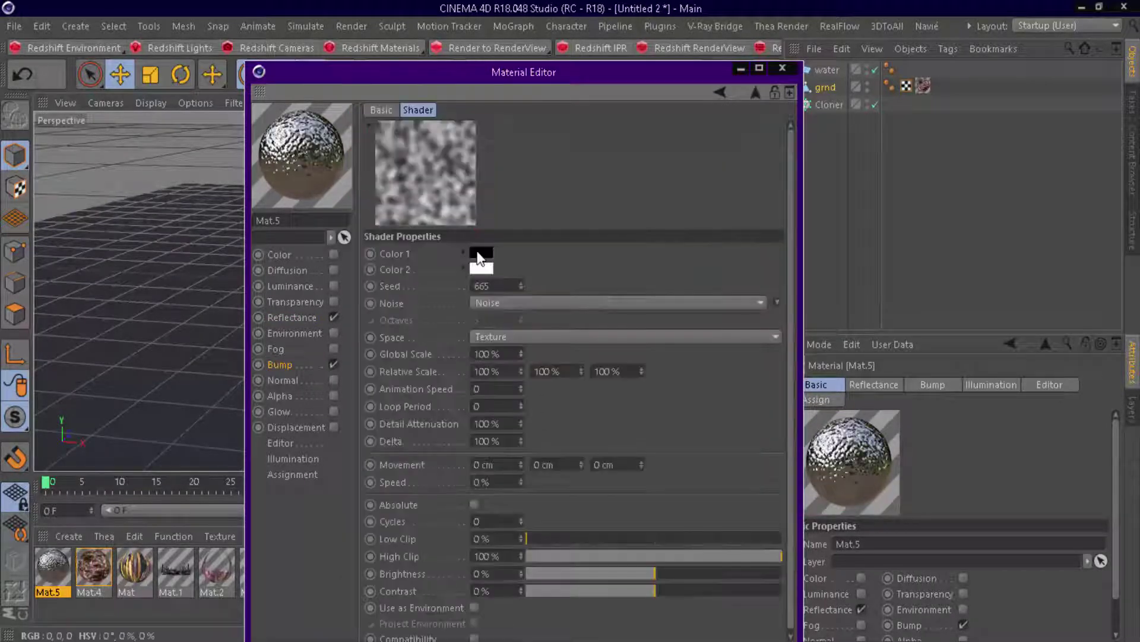
click(578, 302)
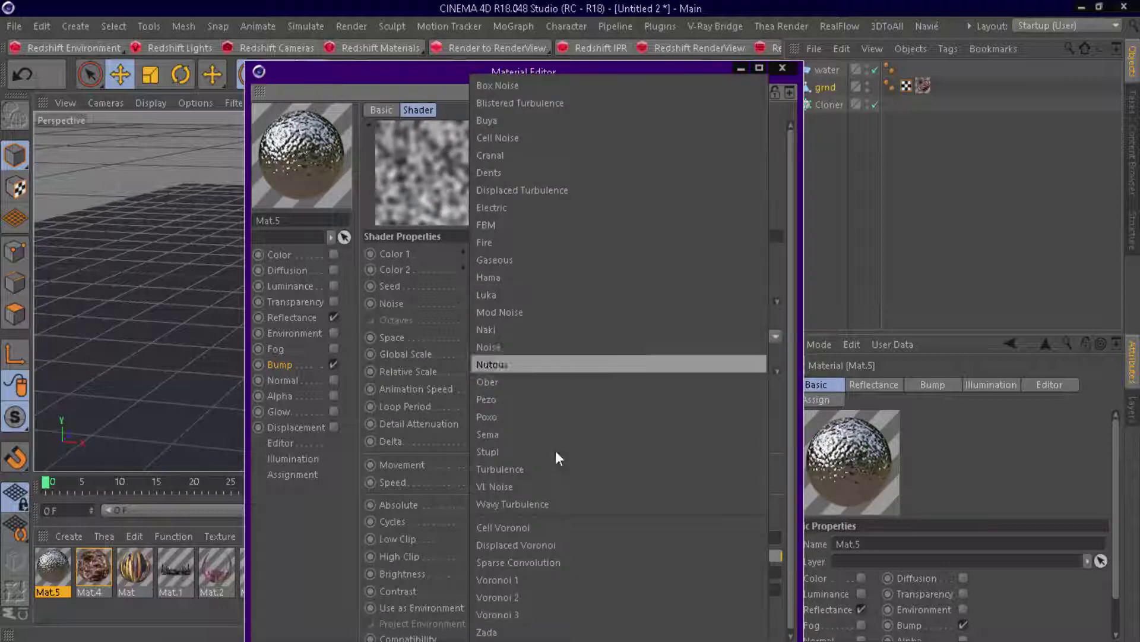
click(555, 504)
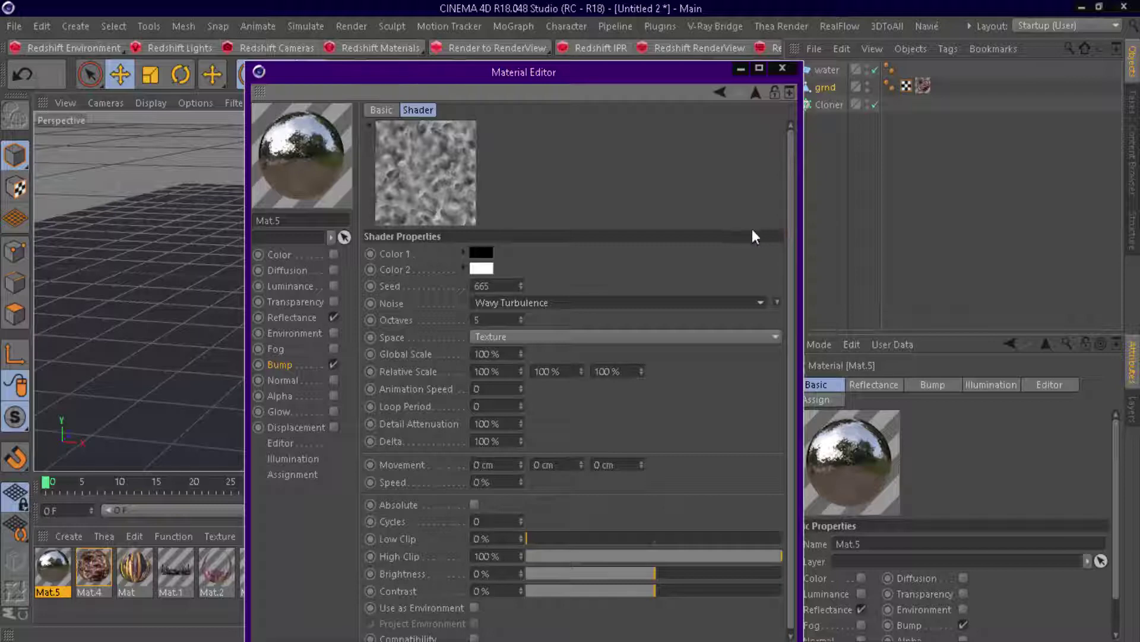
double_click(480, 389)
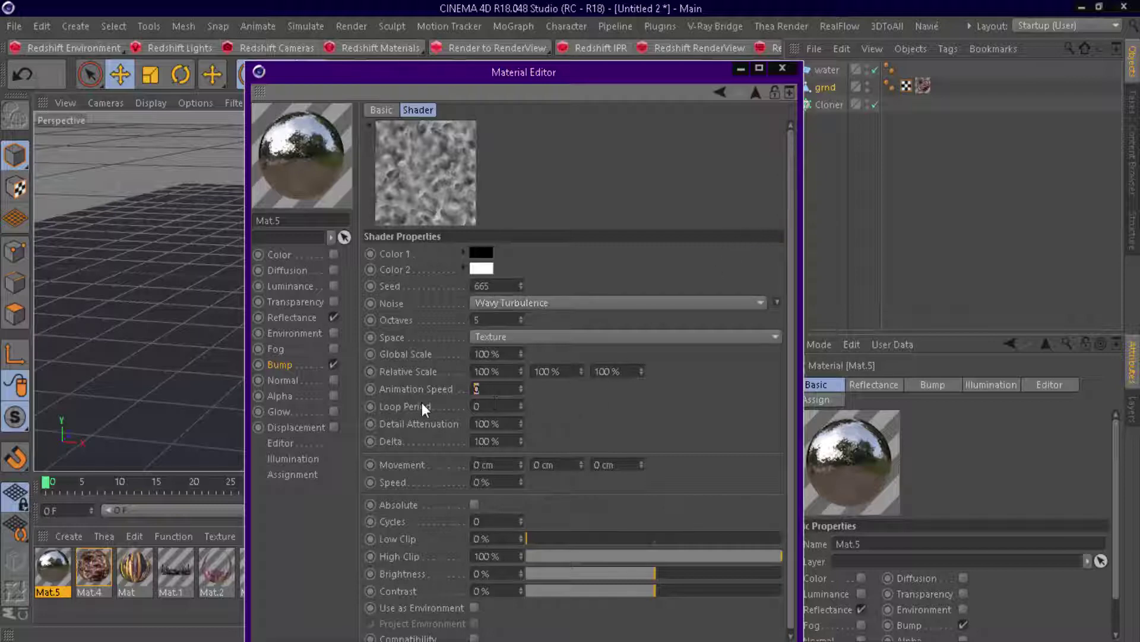
text(.4)
key(Return)
right_click(508, 324)
click(522, 37)
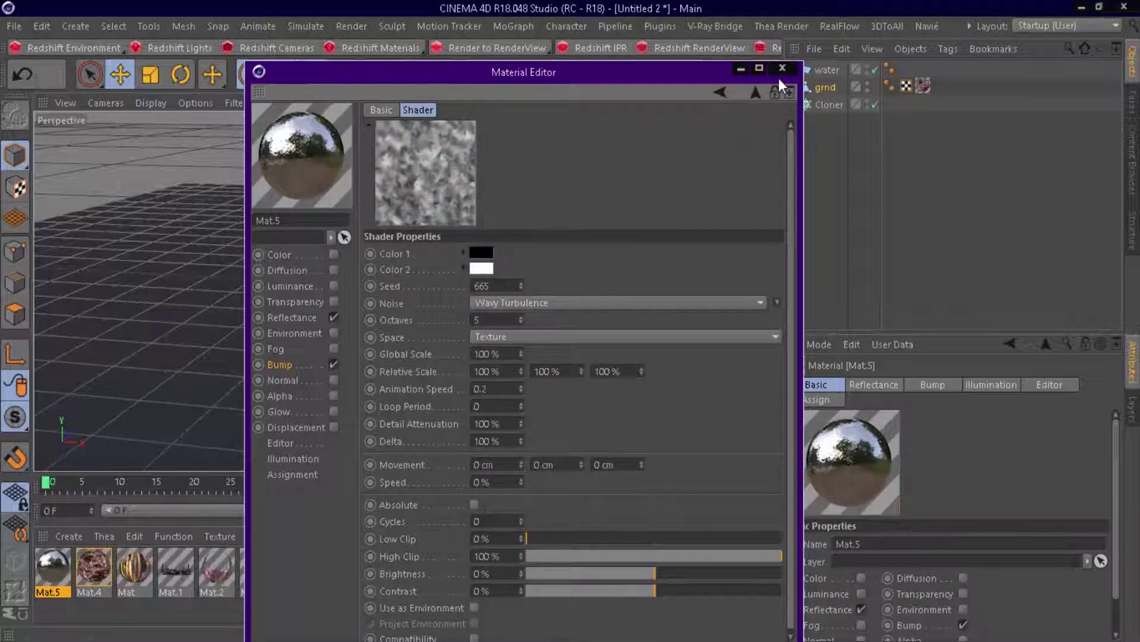
Set the bump strength to 15% and apply Mat.5 to the water plane.
click(293, 363)
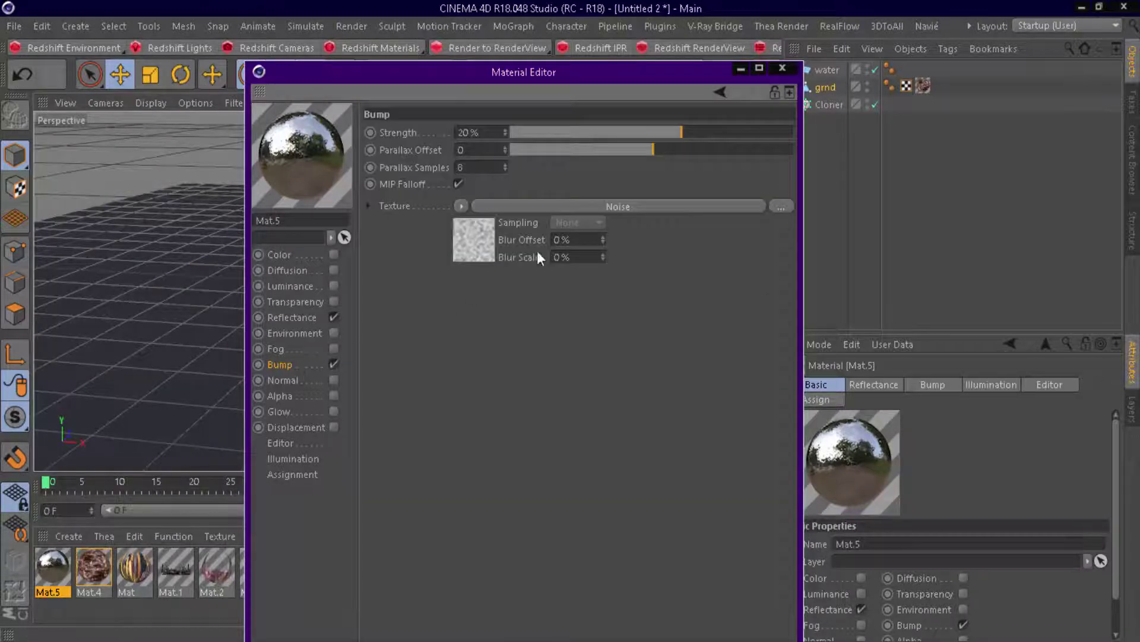
drag(670, 136, 672, 134)
click(675, 134)
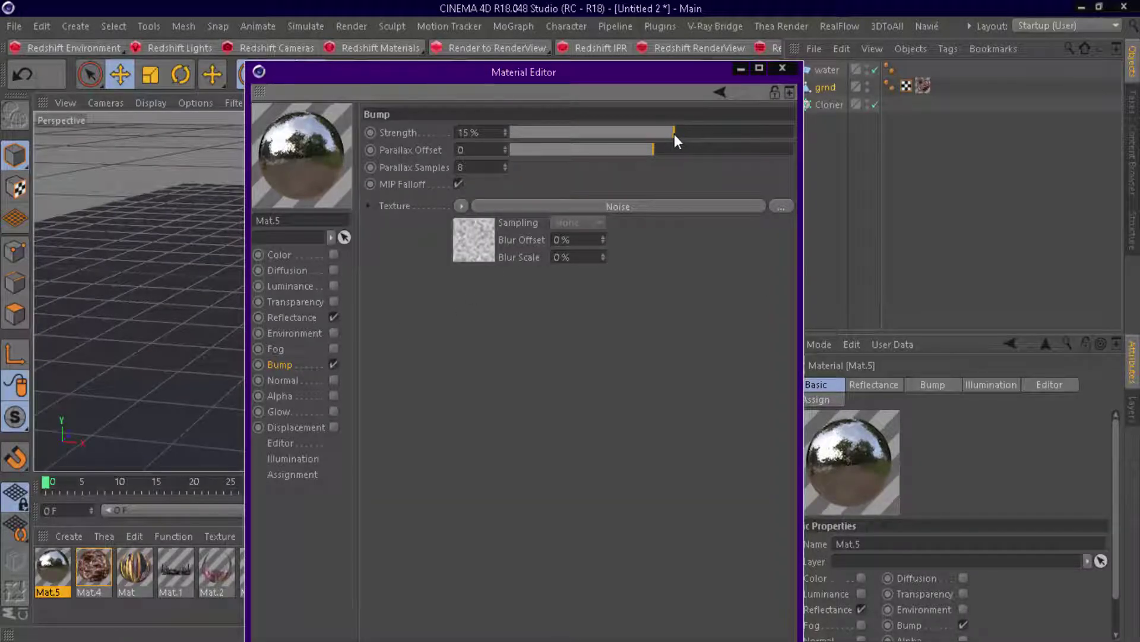
click(783, 67)
drag(61, 562, 305, 344)
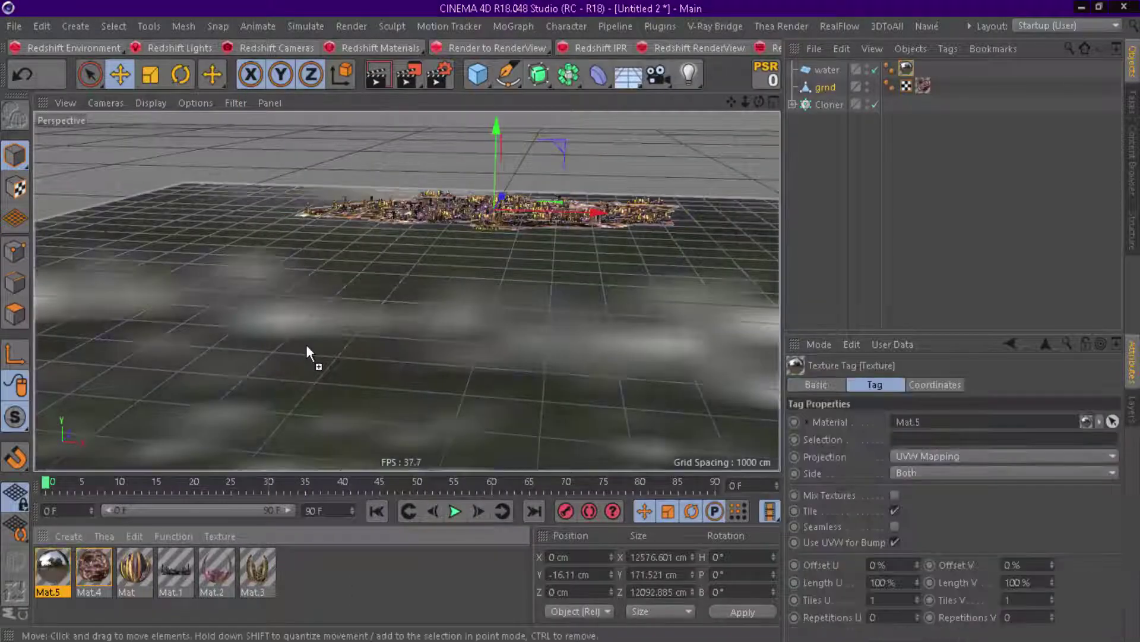
Switch off Tile on the texture tags of the four cloned skyline planes.
mouse_move(760, 102)
mouse_down()
mouse_move(759, 143)
mouse_move(752, 89)
mouse_move(751, 118)
mouse_up()
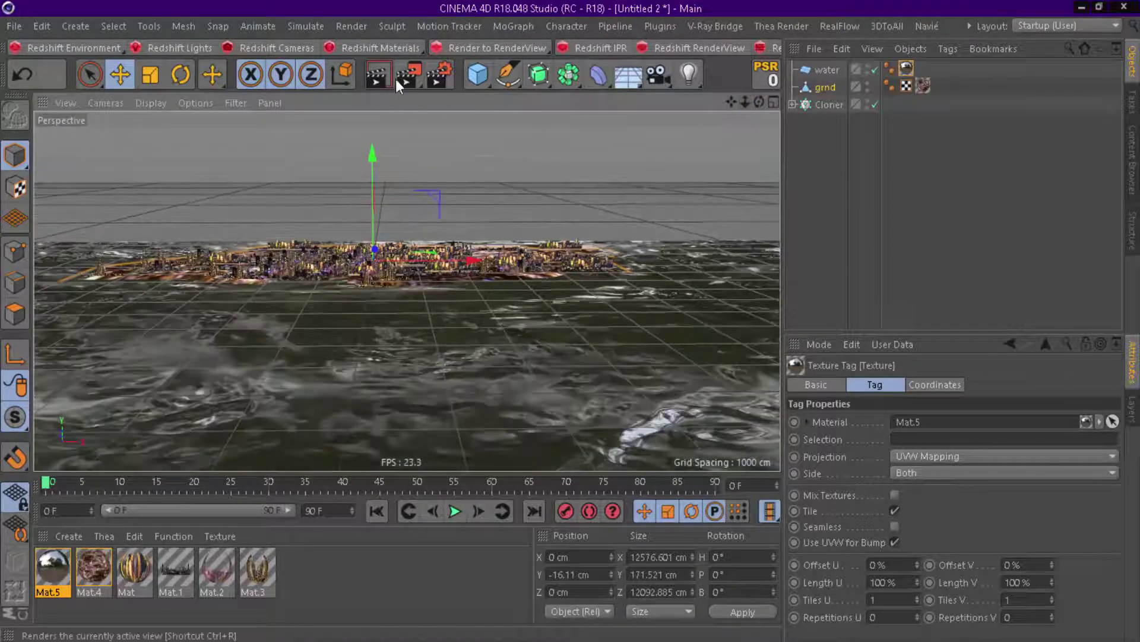
click(380, 79)
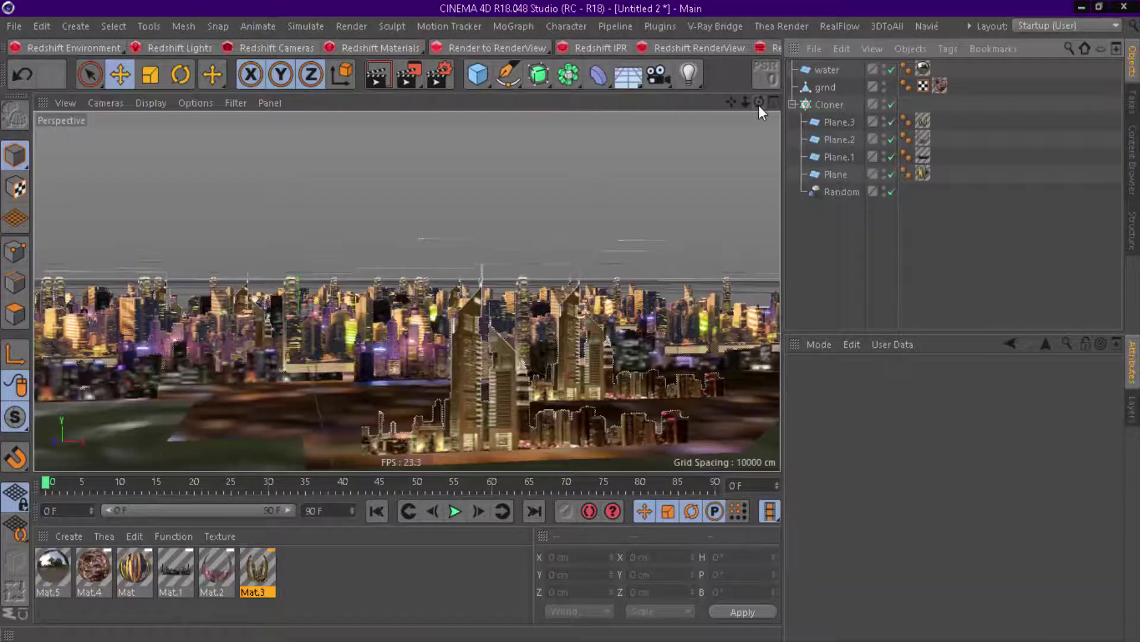
drag(758, 105, 758, 122)
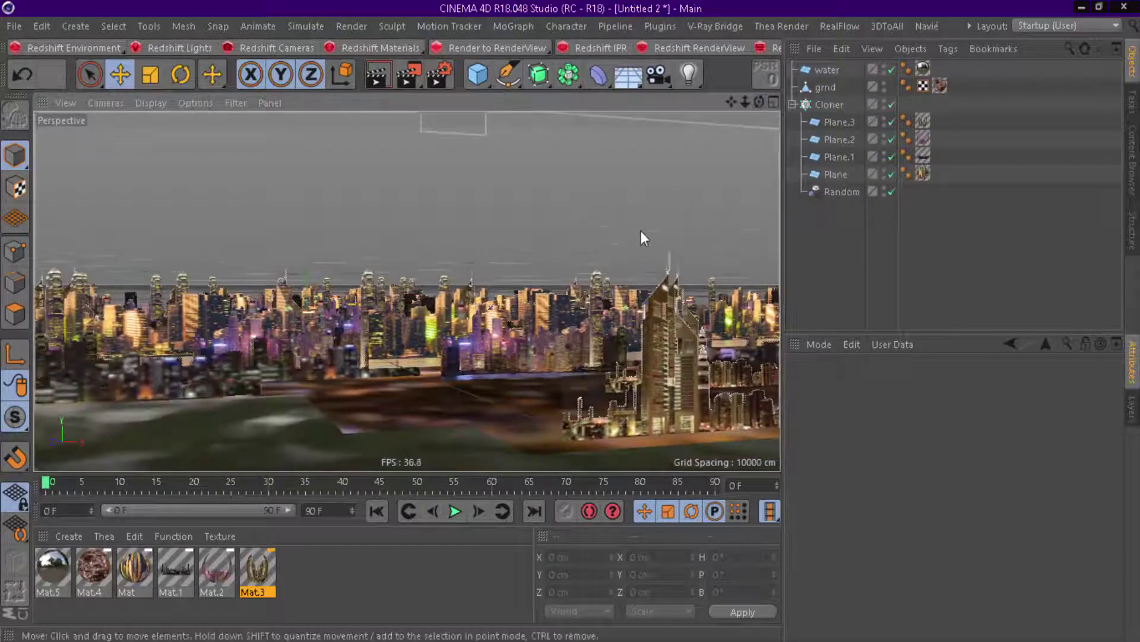
click(925, 123)
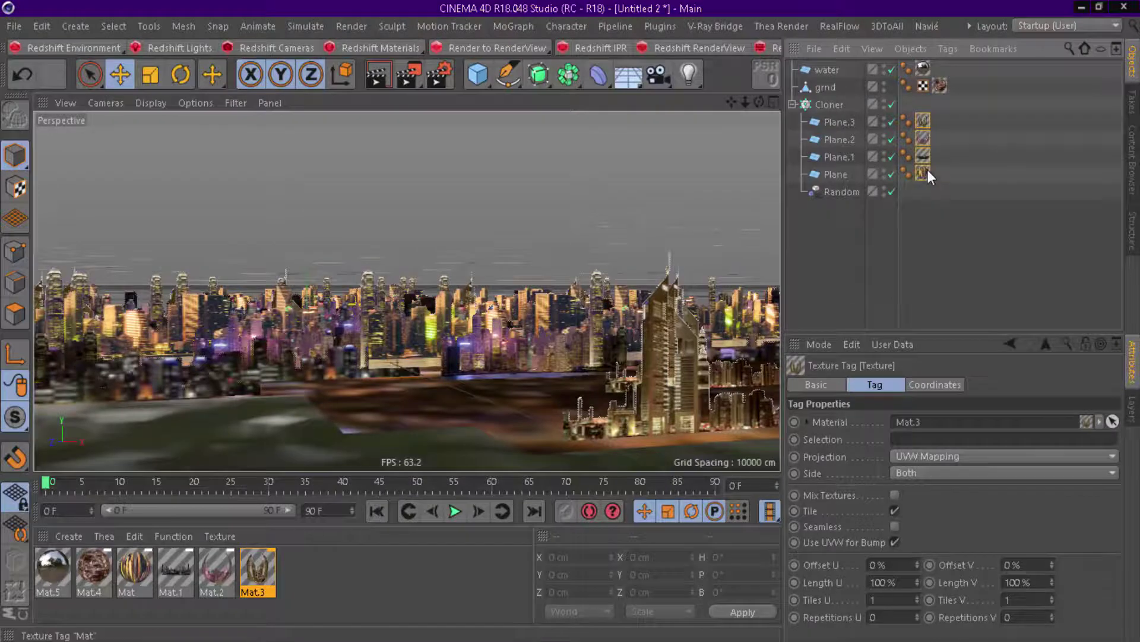
shift+click(928, 170)
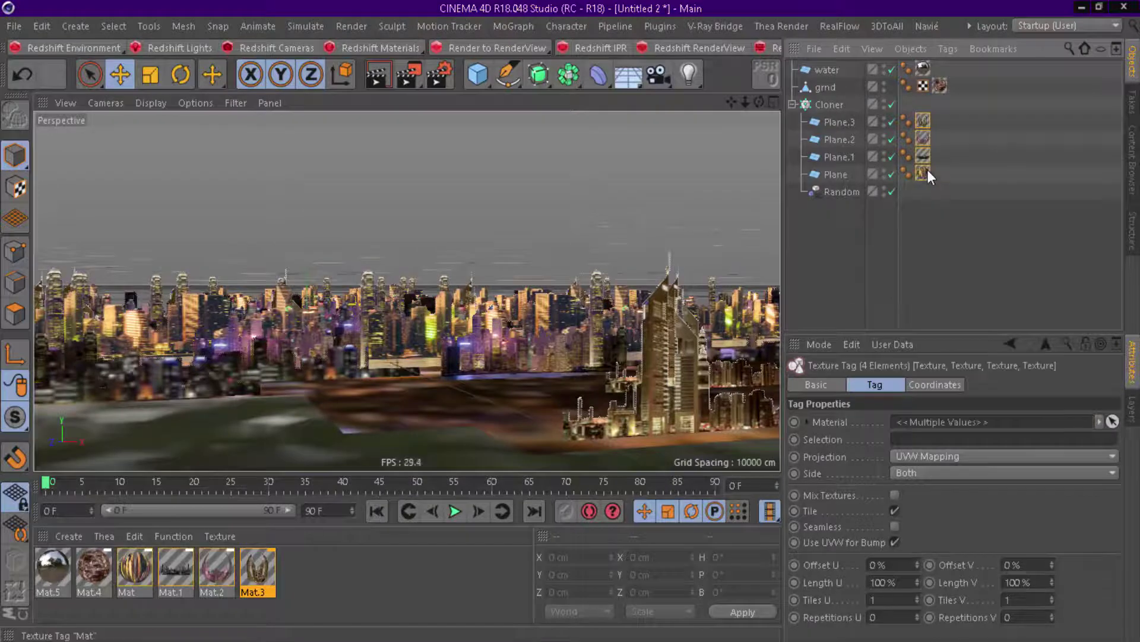
click(895, 510)
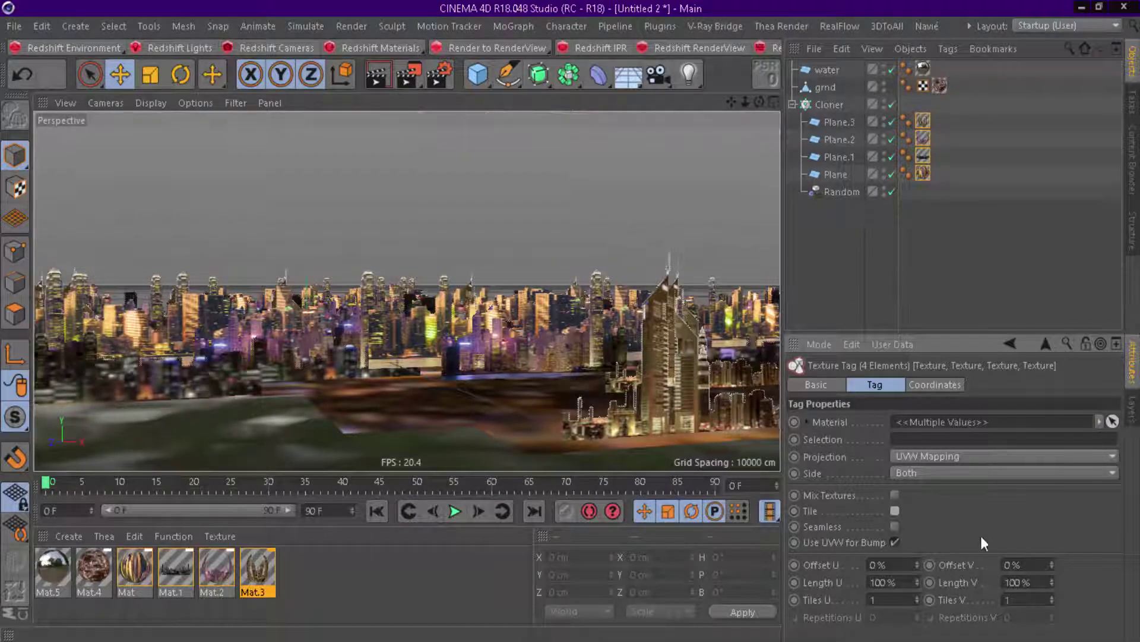
mouse_move(746, 102)
mouse_down()
mouse_move(746, 119)
mouse_move(486, 83)
mouse_up()
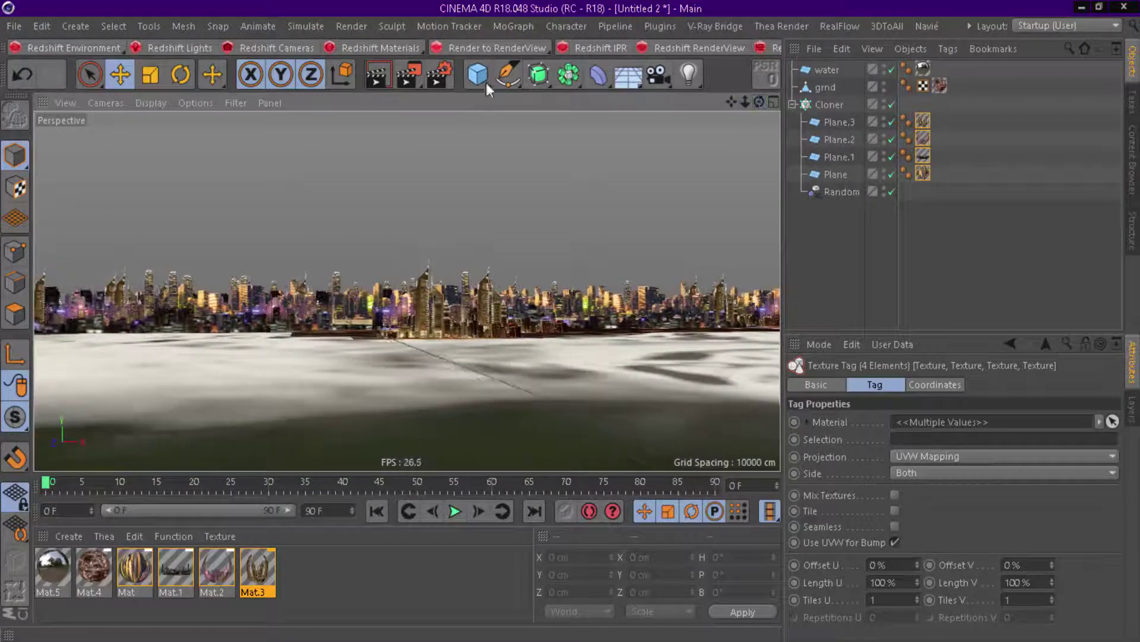
Preview-render the scene, reframe the camera over the city, and add a default 100 cm Sphere.
click(379, 75)
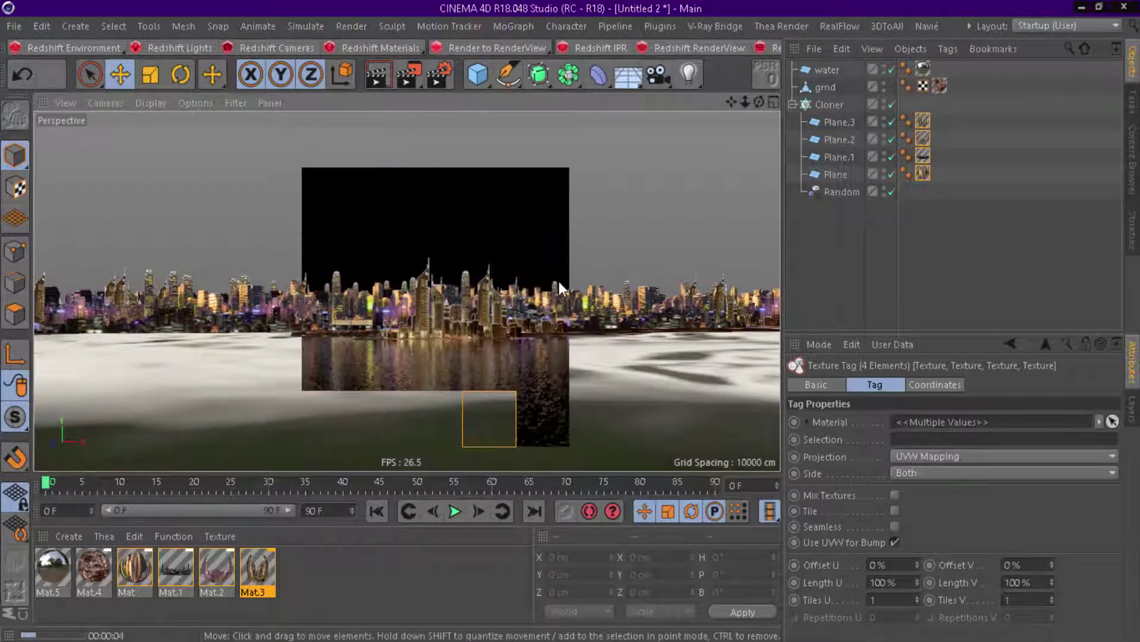
click(429, 284)
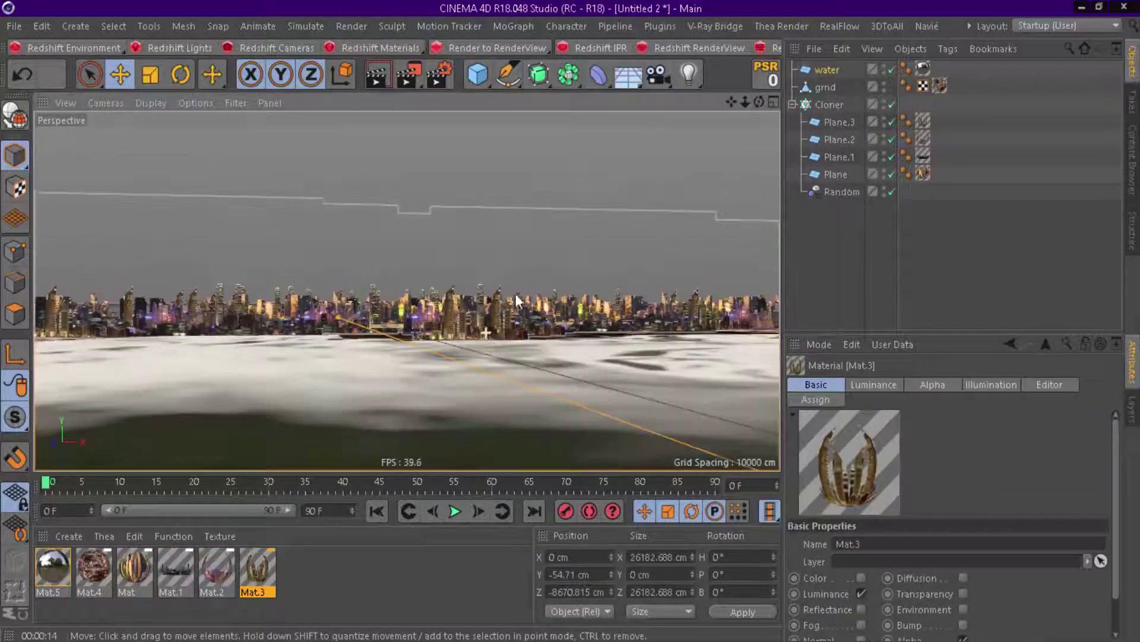
alt+drag(516, 293, 529, 225)
drag(745, 102, 760, 102)
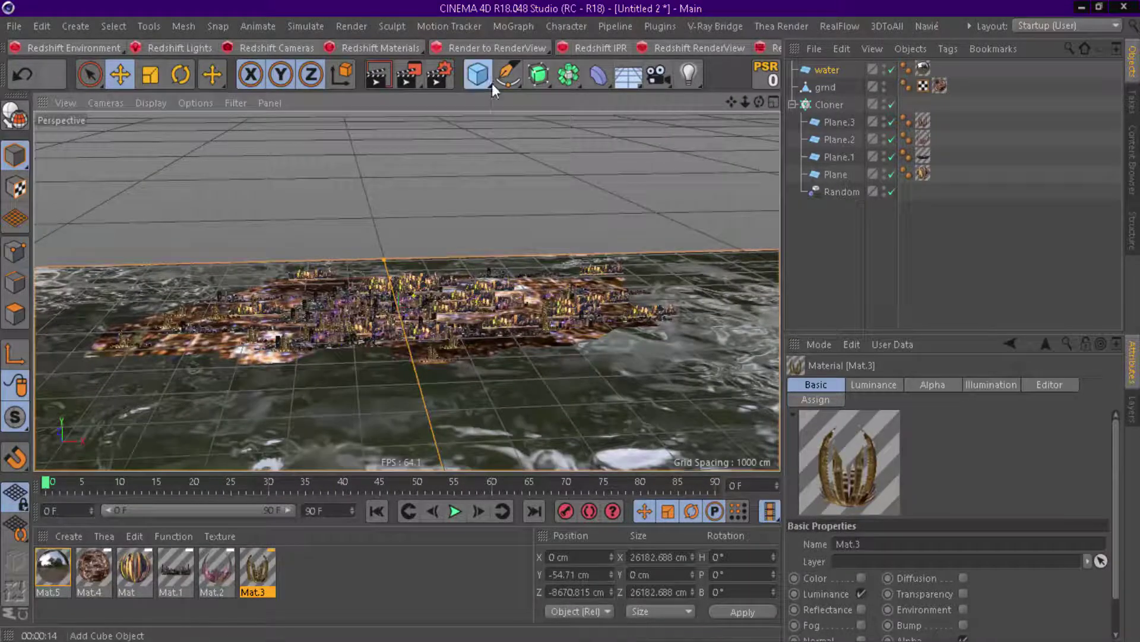
drag(475, 76, 540, 157)
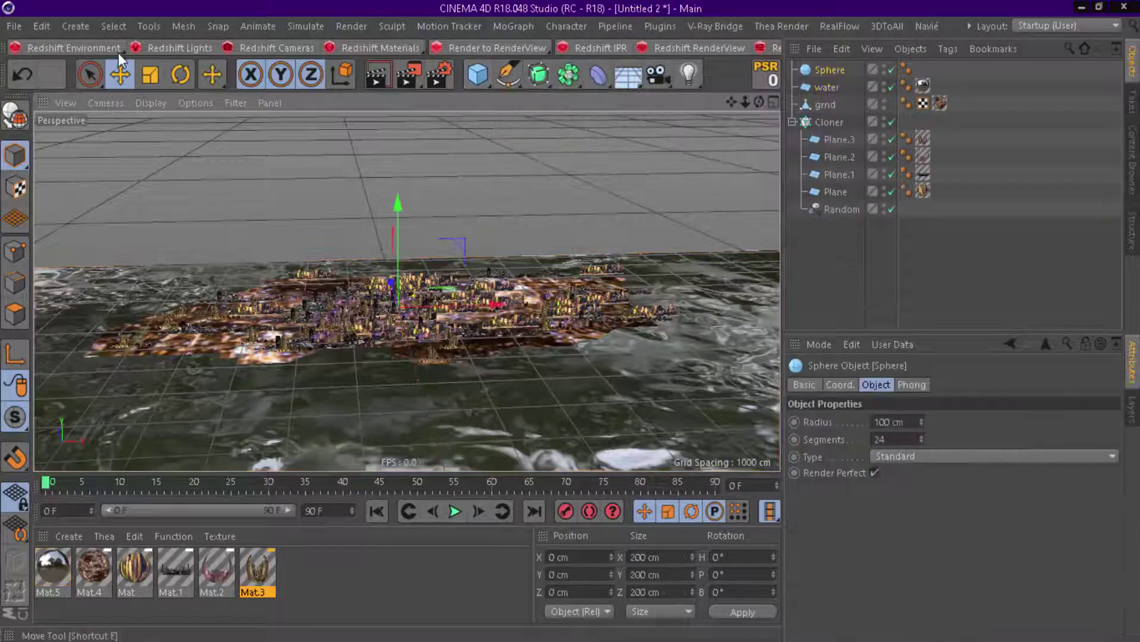
Scale the Sphere to a ~3280 cm dome, show Gouraud Shading (Lines), and make it editable.
click(150, 75)
mouse_move(277, 380)
mouse_down()
mouse_move(398, 288)
mouse_move(300, 290)
mouse_move(398, 288)
mouse_move(343, 287)
mouse_up()
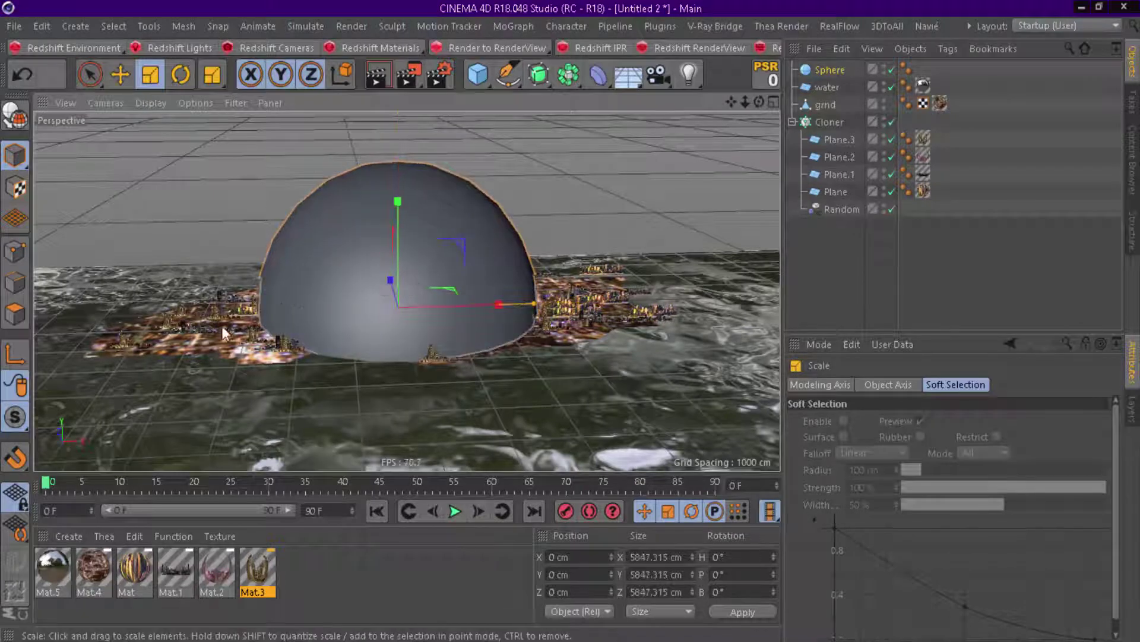
click(158, 104)
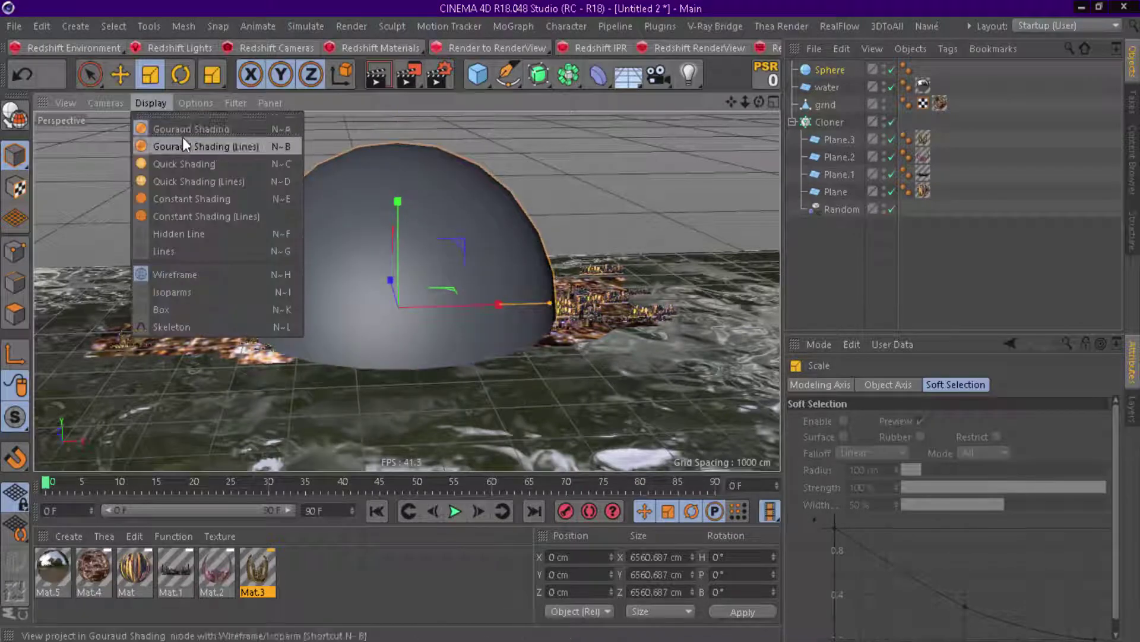
click(183, 137)
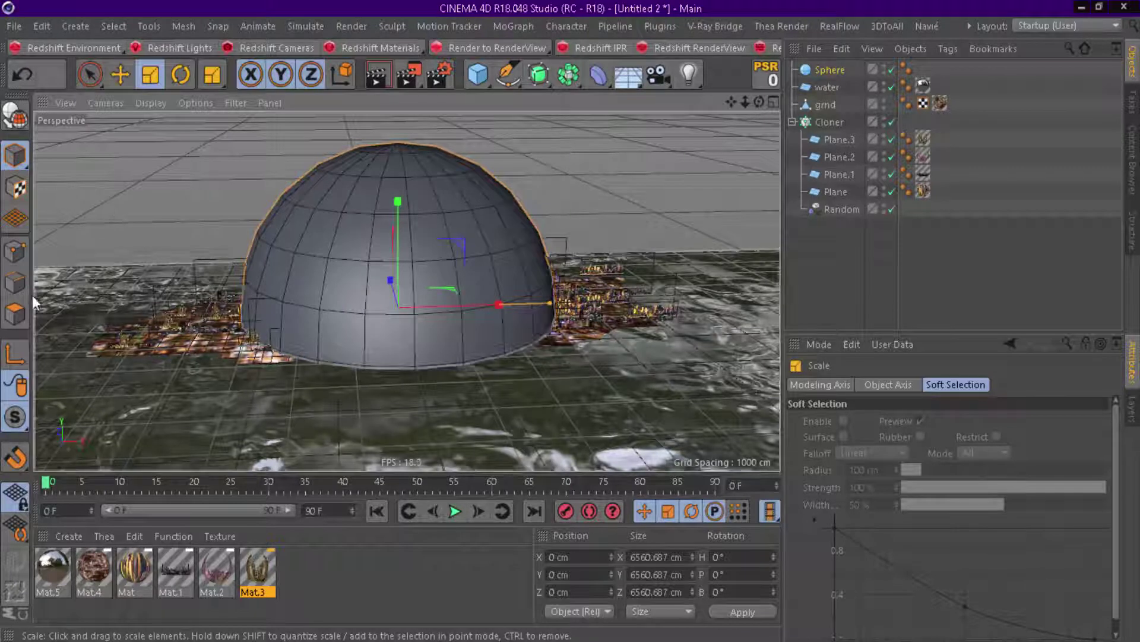
click(828, 77)
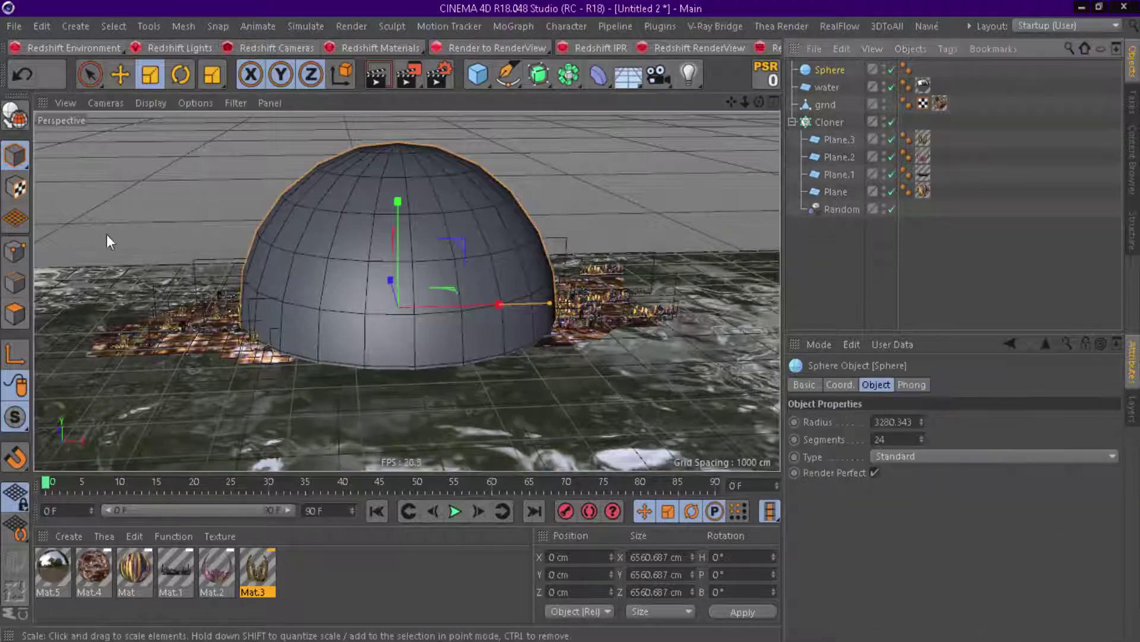
click(13, 319)
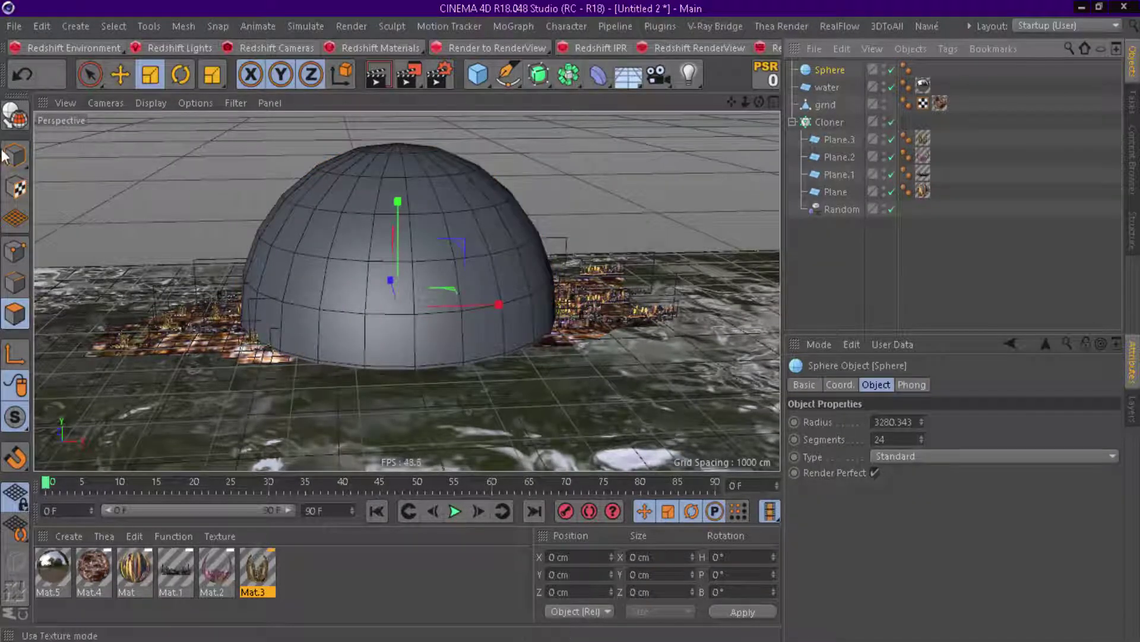
click(22, 118)
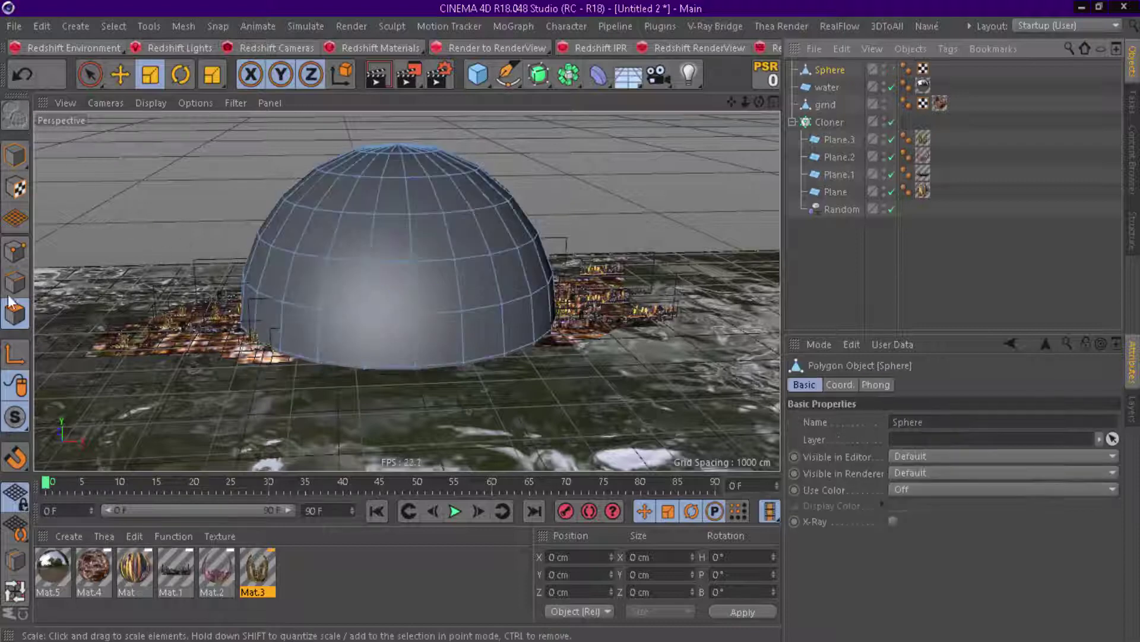
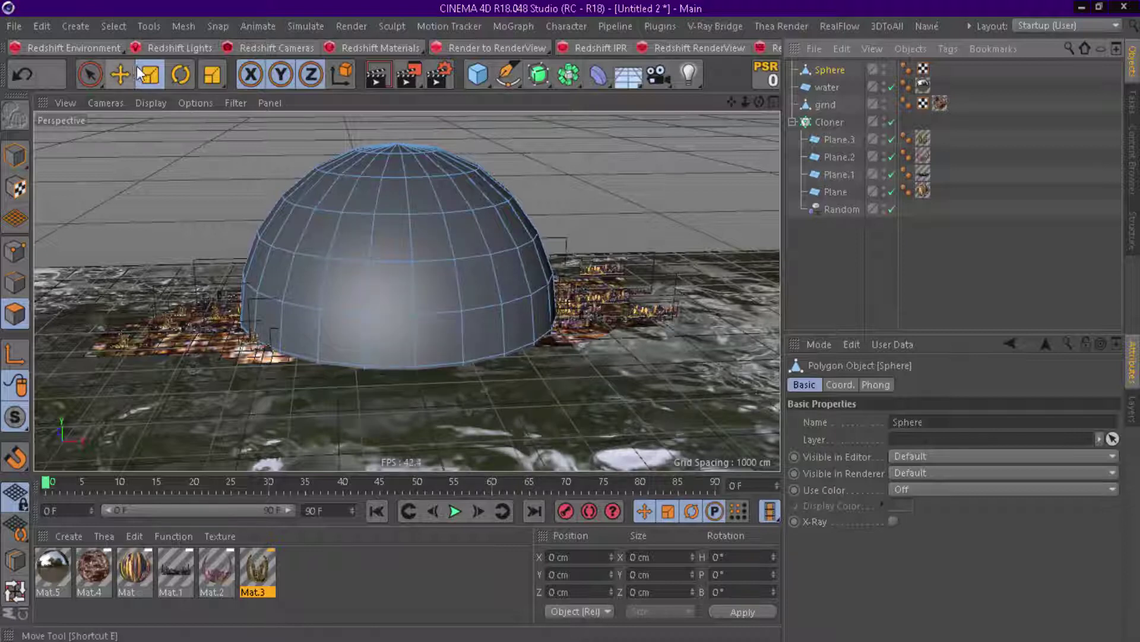
Use Live Selection at radius 10 to select three neighbouring faces at the dome's lower front.
click(101, 70)
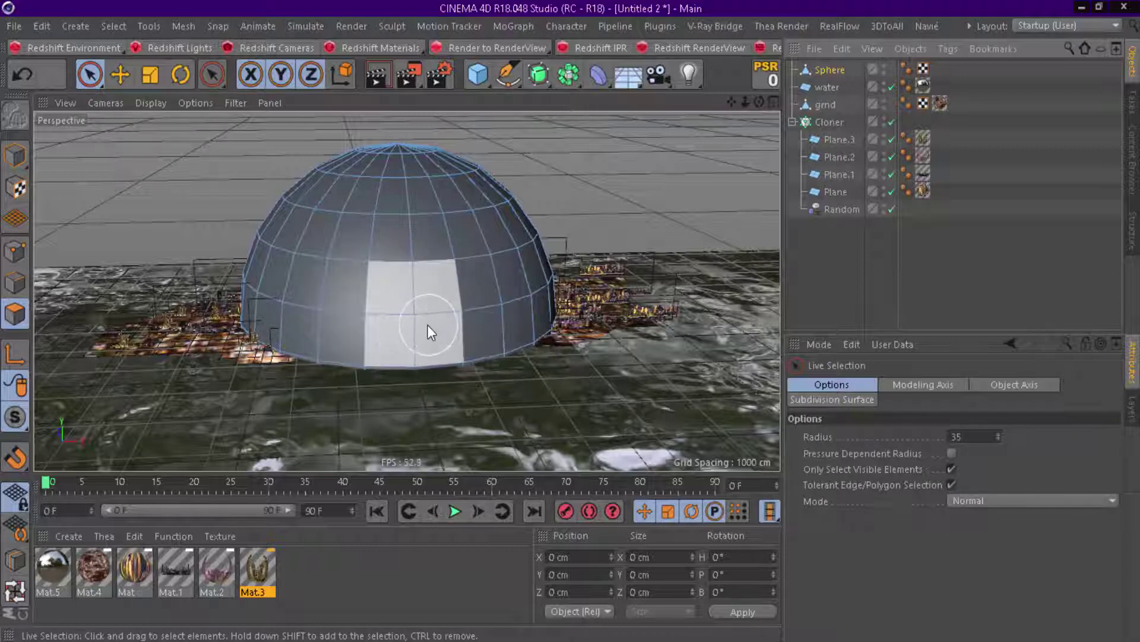
middle_drag(426, 324, 397, 333)
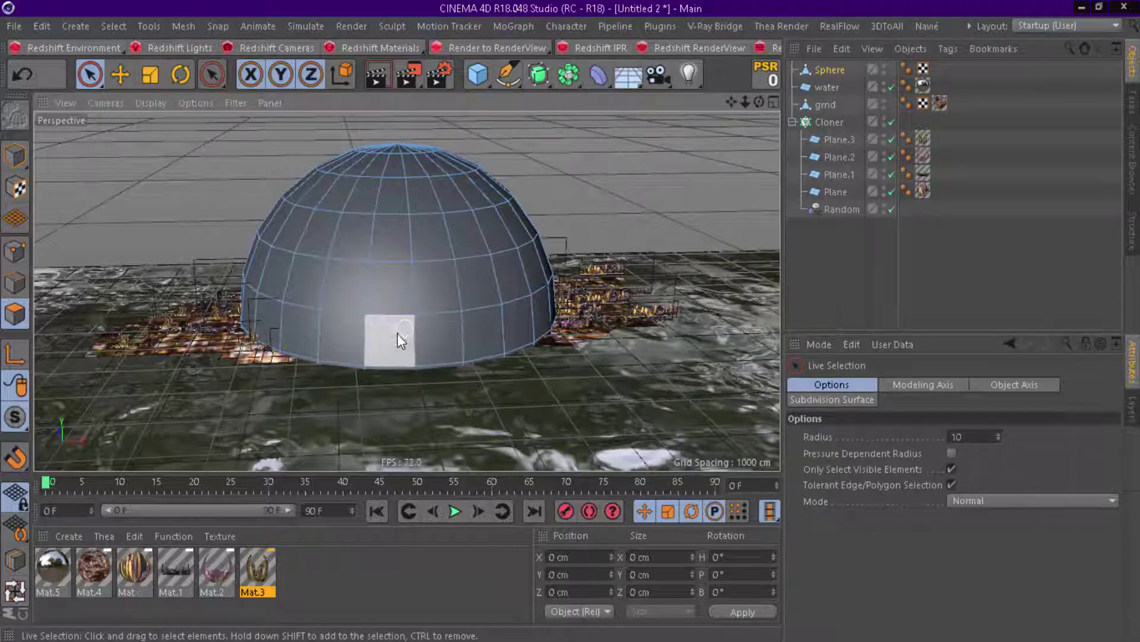
drag(406, 336, 422, 337)
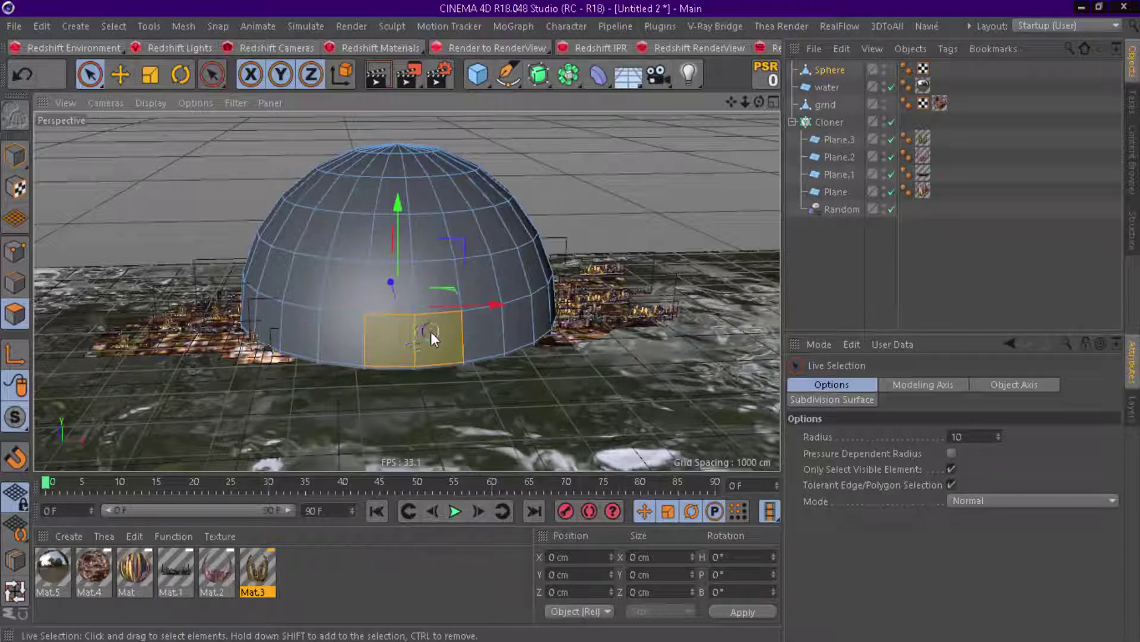
shift+click(372, 342)
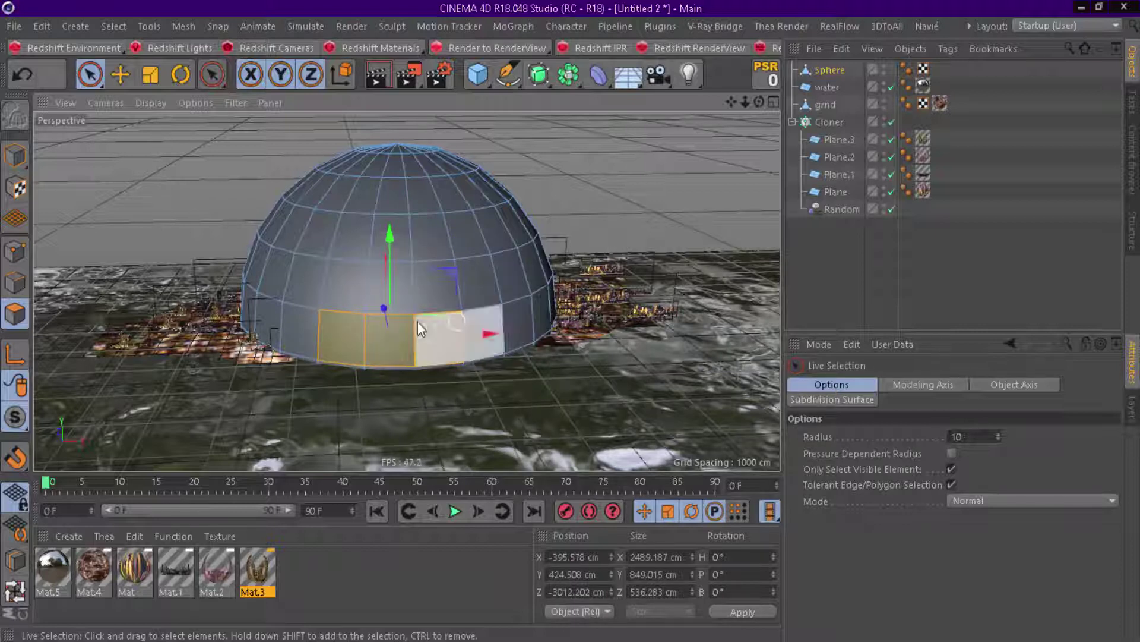
Invert the selection and delete every dome face except the three front polygons.
click(109, 25)
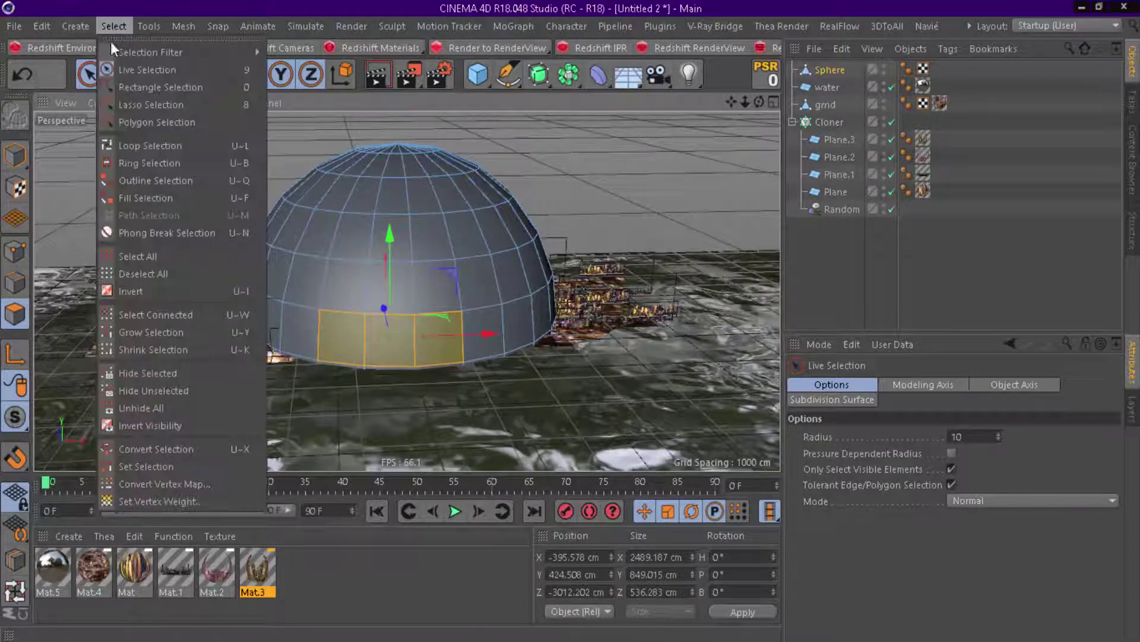
click(162, 291)
key(Delete)
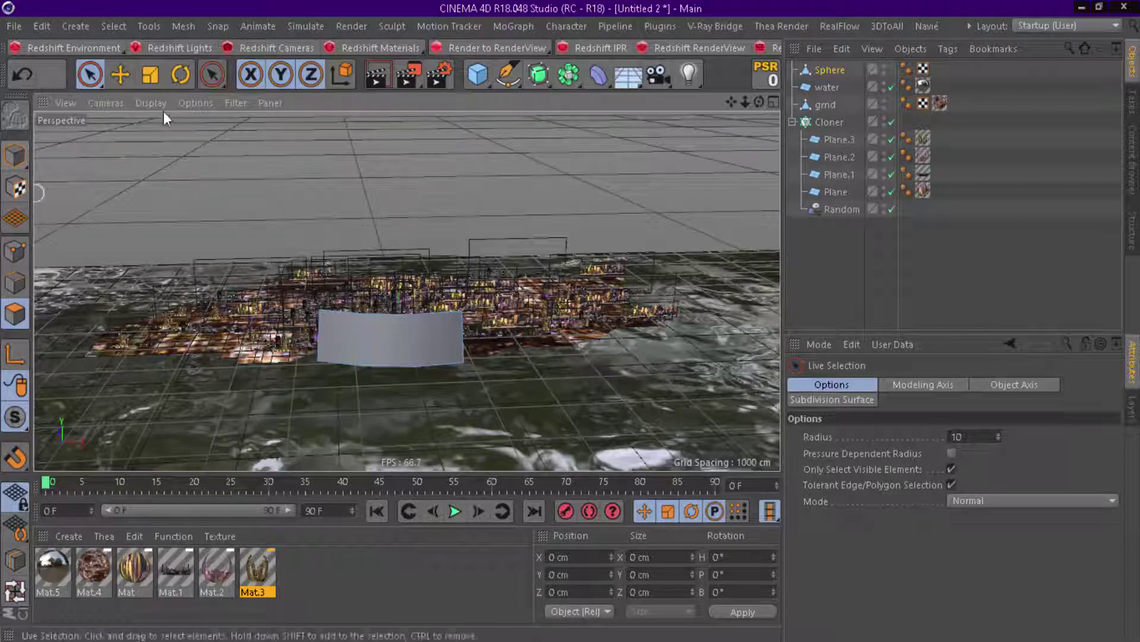
Enable axis modification and centre the Sphere's axis on the three-face panel.
click(9, 360)
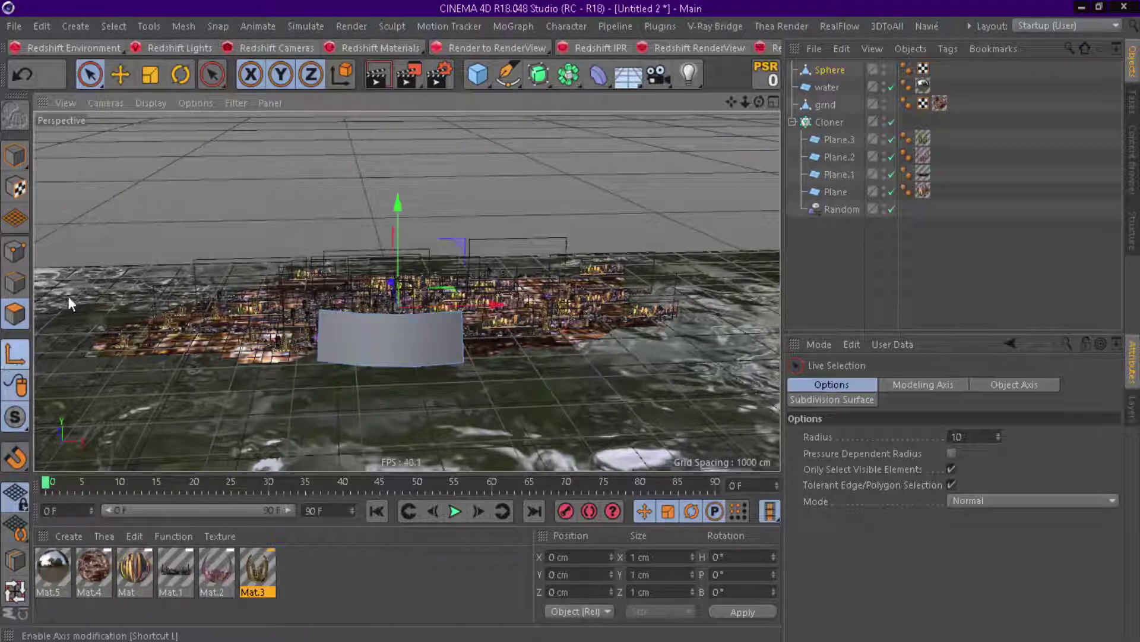
click(184, 26)
mouse_move(200, 186)
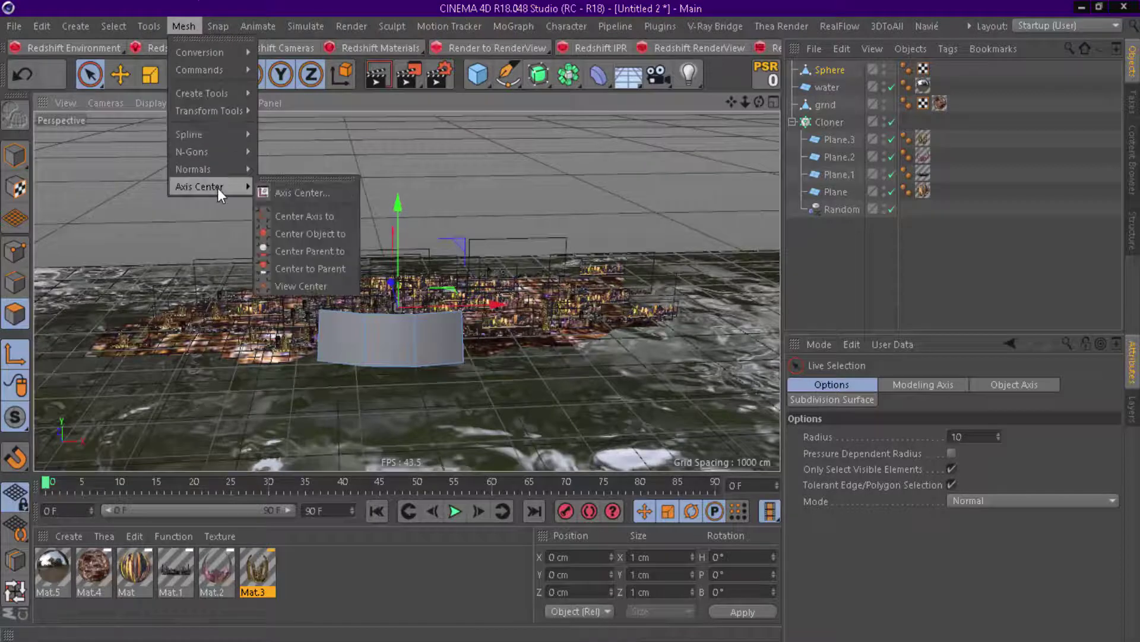
click(311, 216)
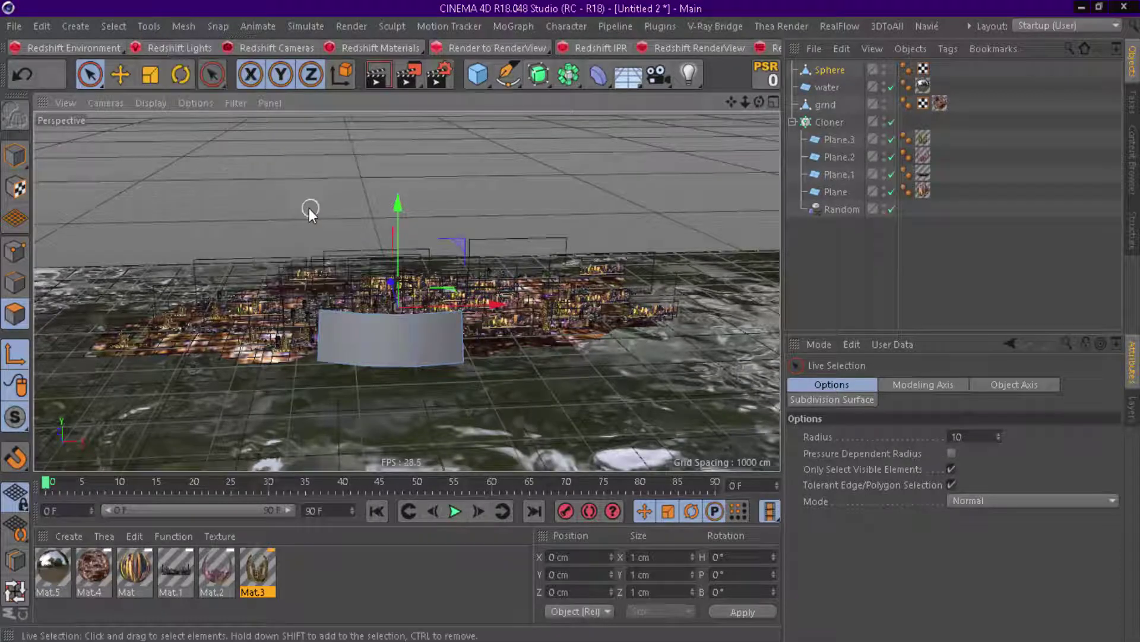
click(23, 152)
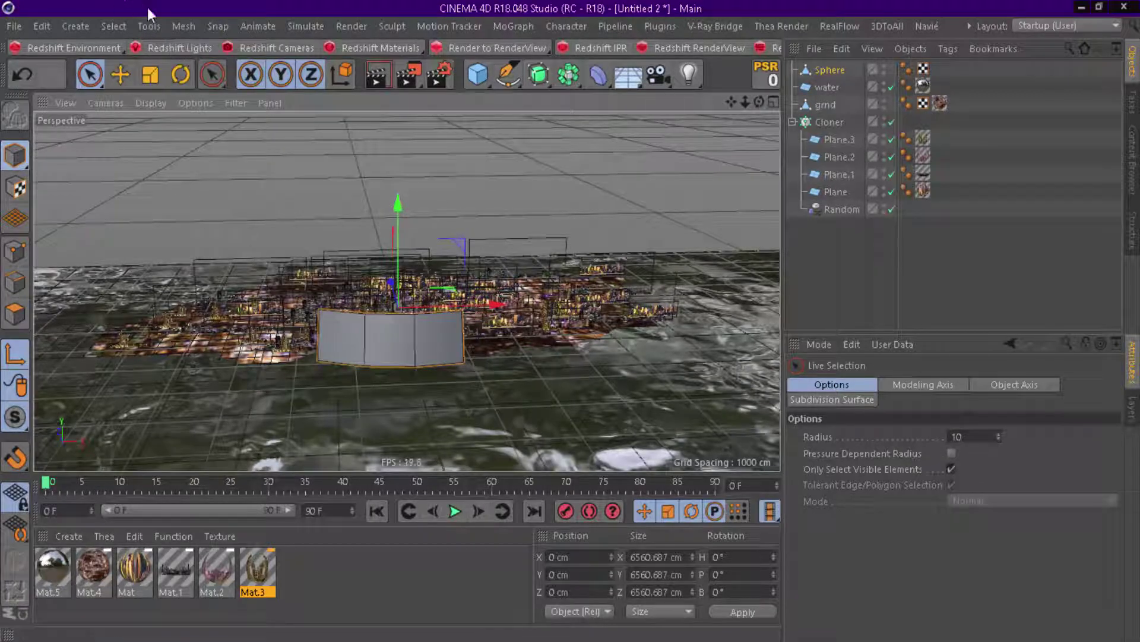
click(183, 26)
mouse_move(200, 186)
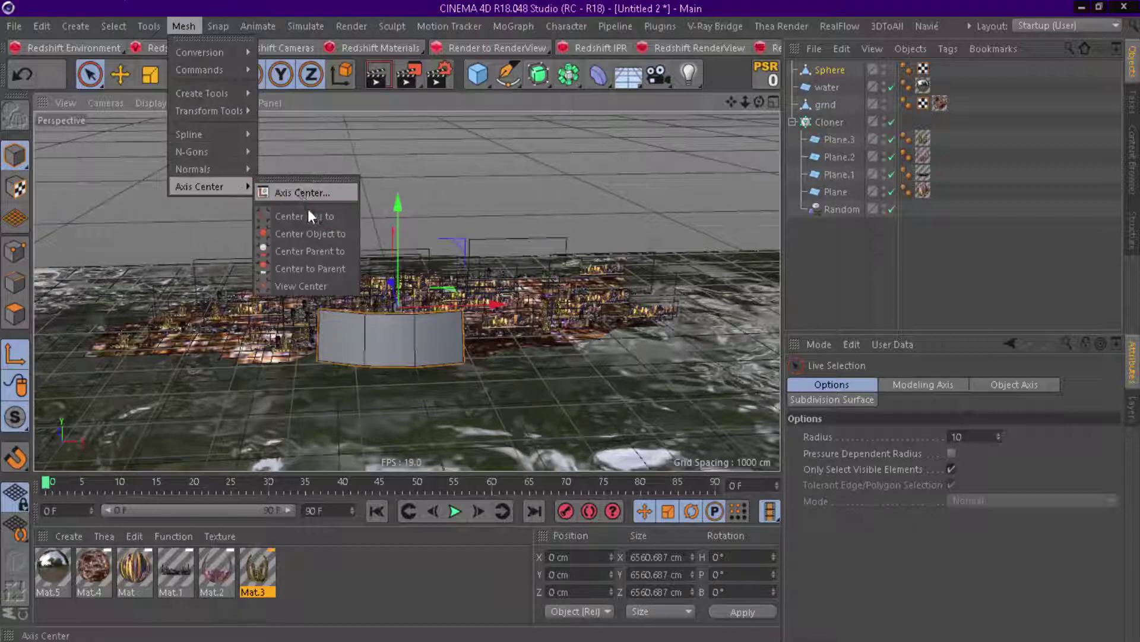
click(310, 214)
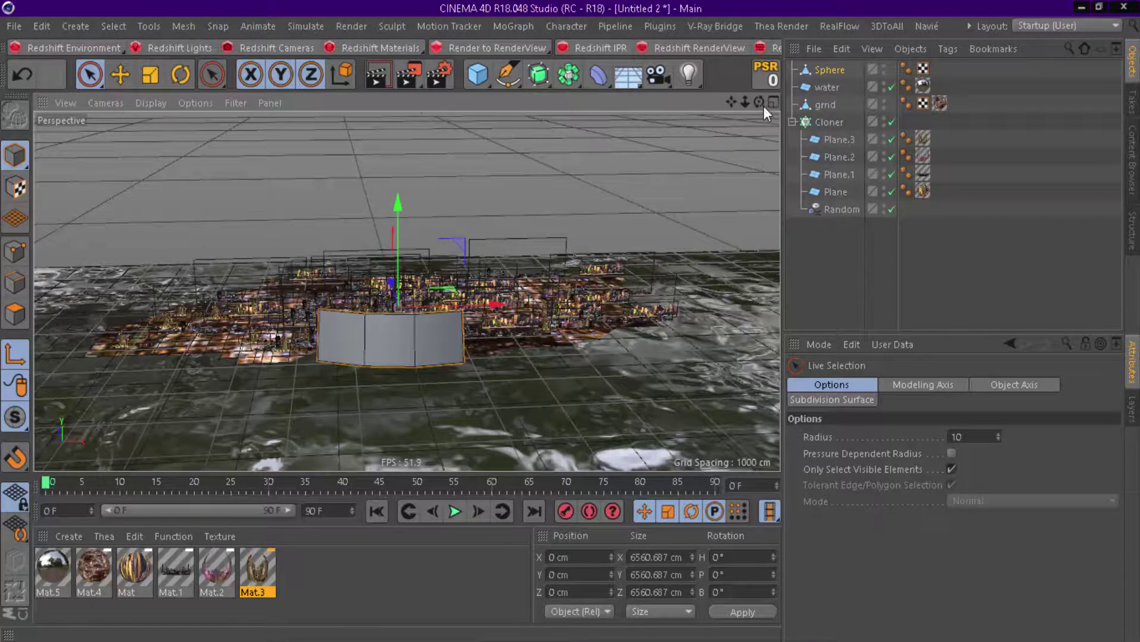
drag(759, 102, 683, 142)
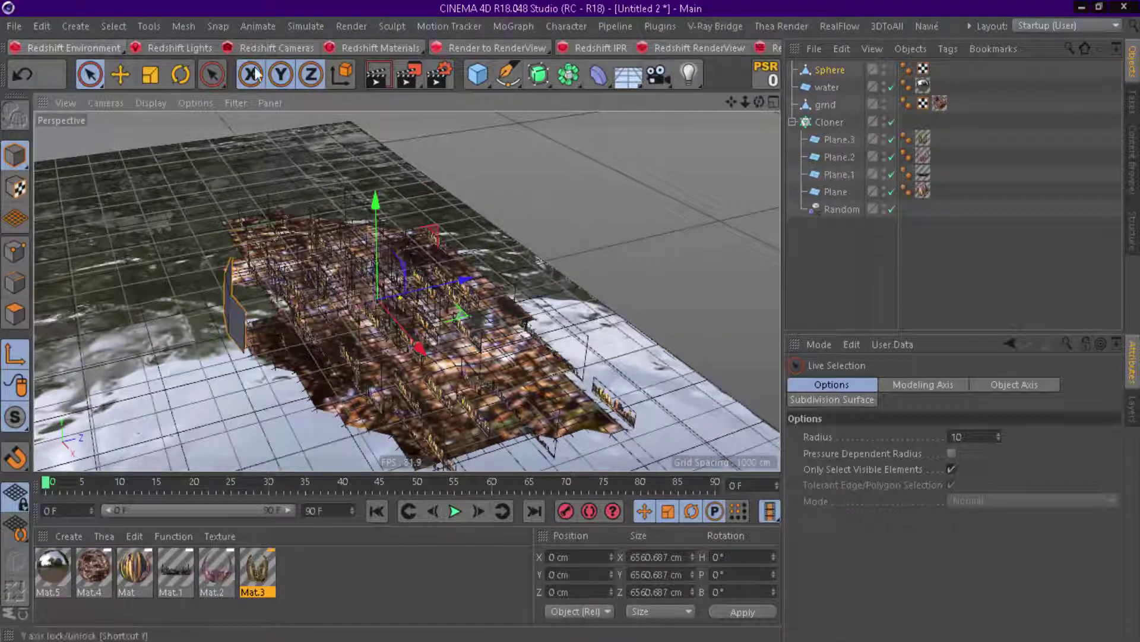
Optimize the panel's mesh and re-centre its axis on the panel.
click(179, 26)
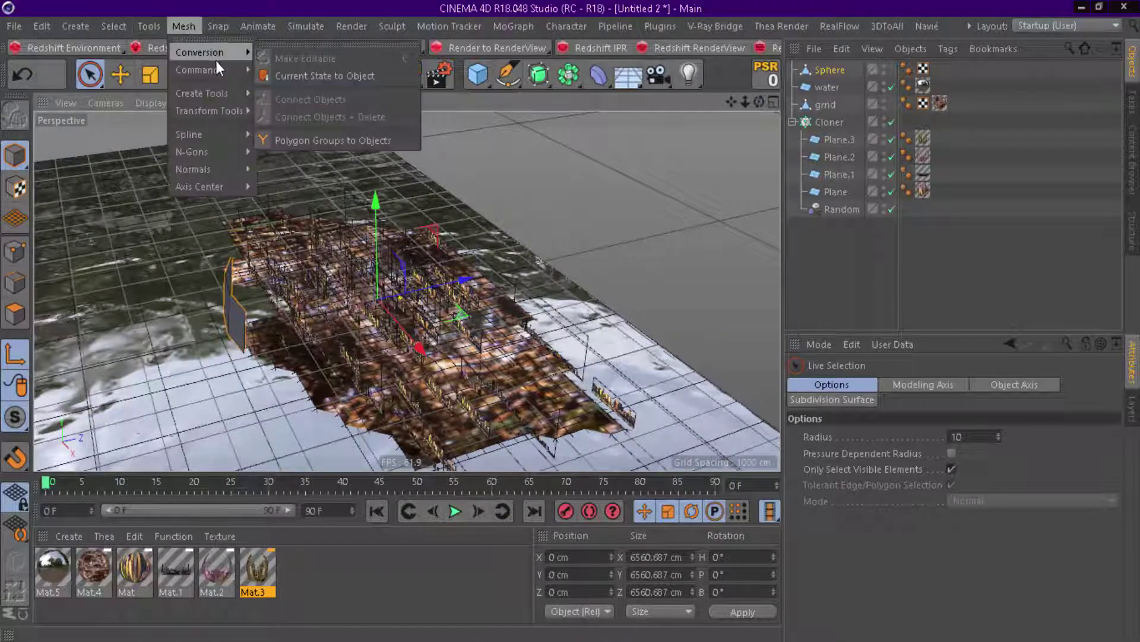
mouse_move(199, 70)
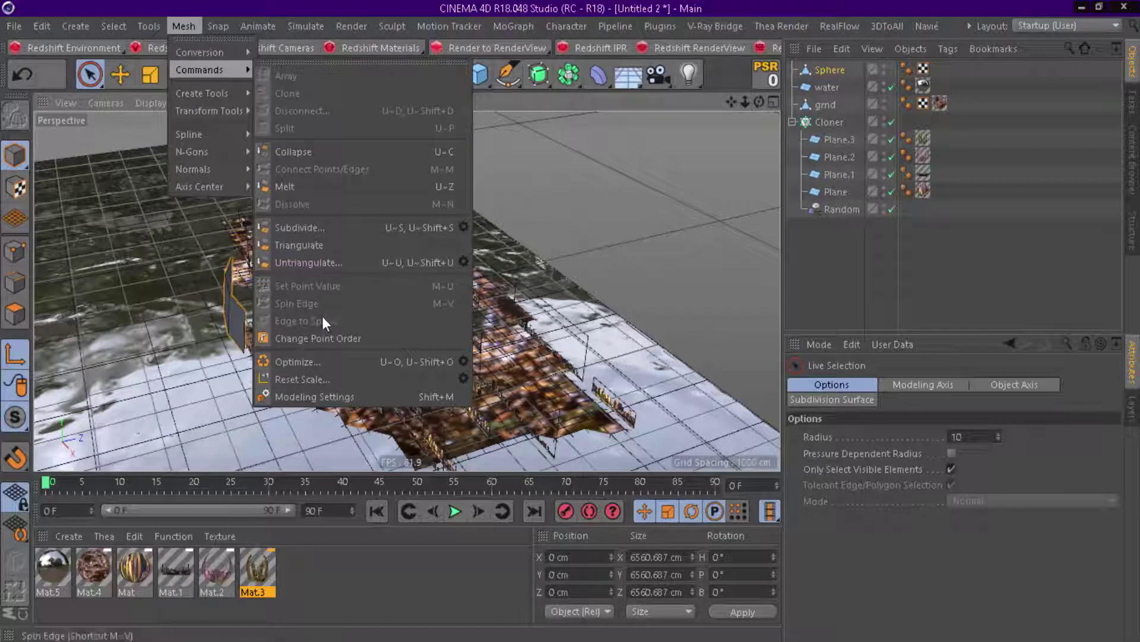
click(316, 361)
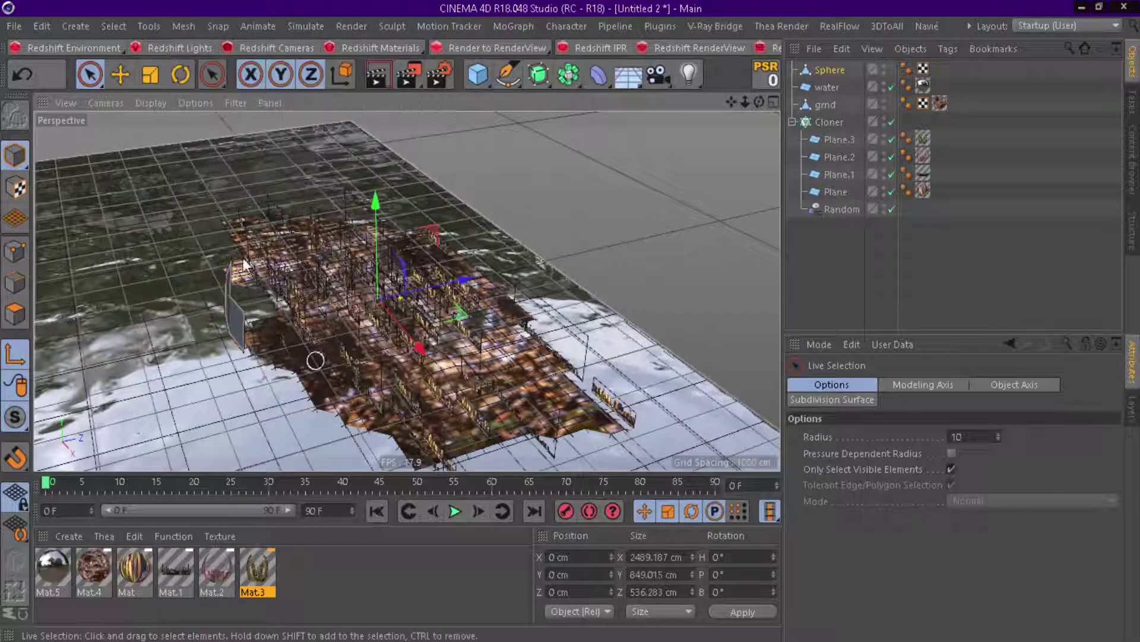
click(183, 26)
mouse_move(199, 186)
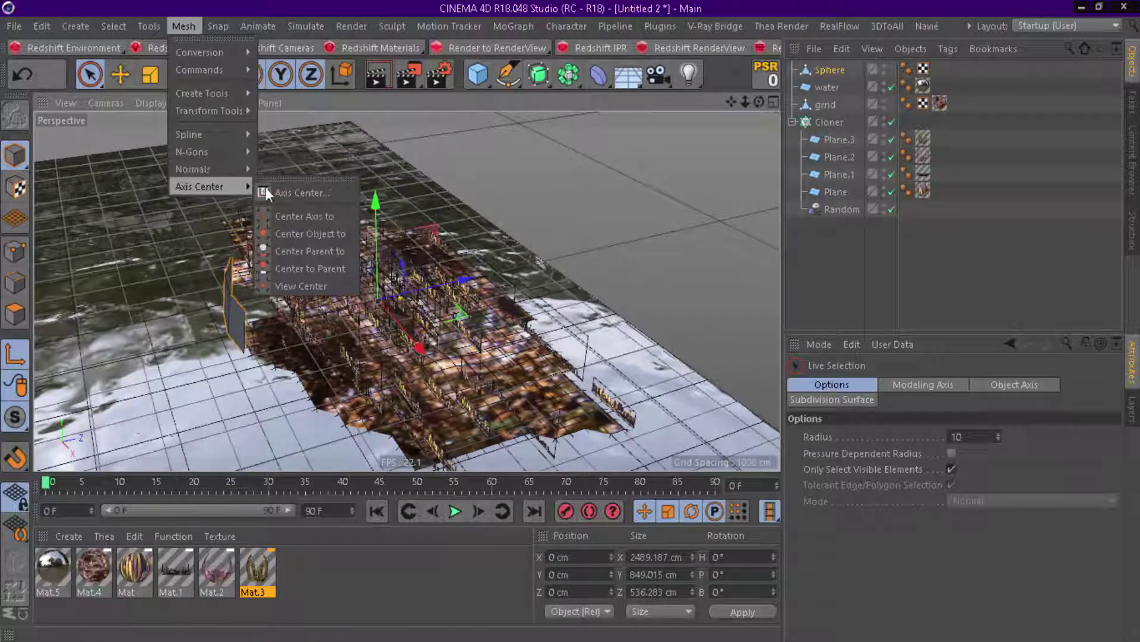
click(307, 213)
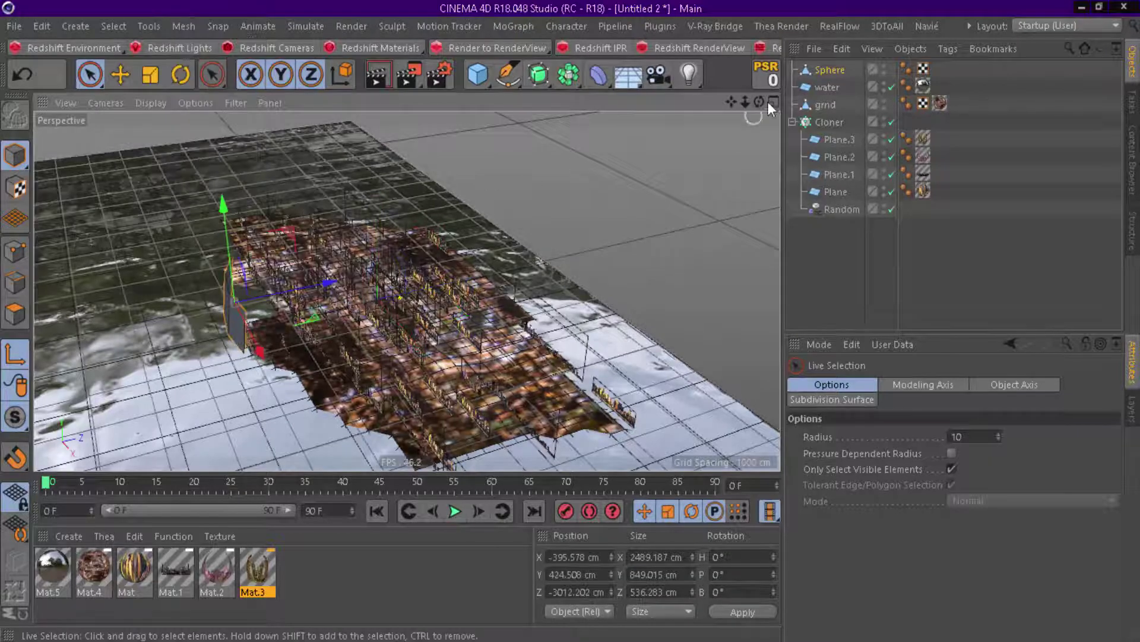
mouse_move(759, 103)
mouse_down()
mouse_move(731, 137)
mouse_move(758, 102)
mouse_move(722, 124)
mouse_up()
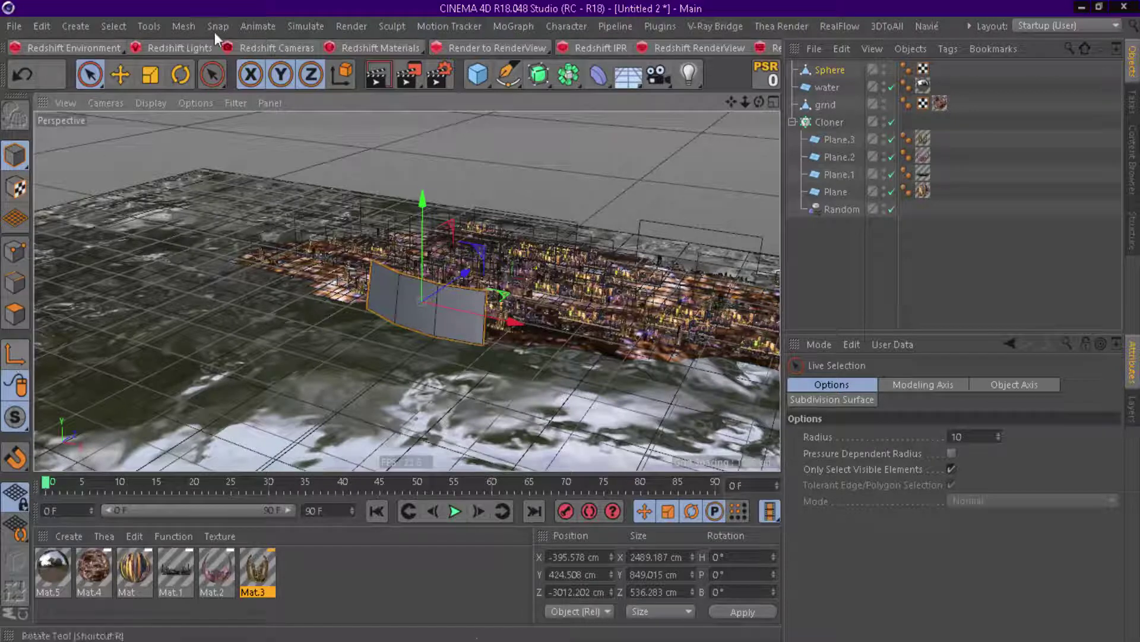
Rotate the curved panel to a heading of -170°.
click(189, 73)
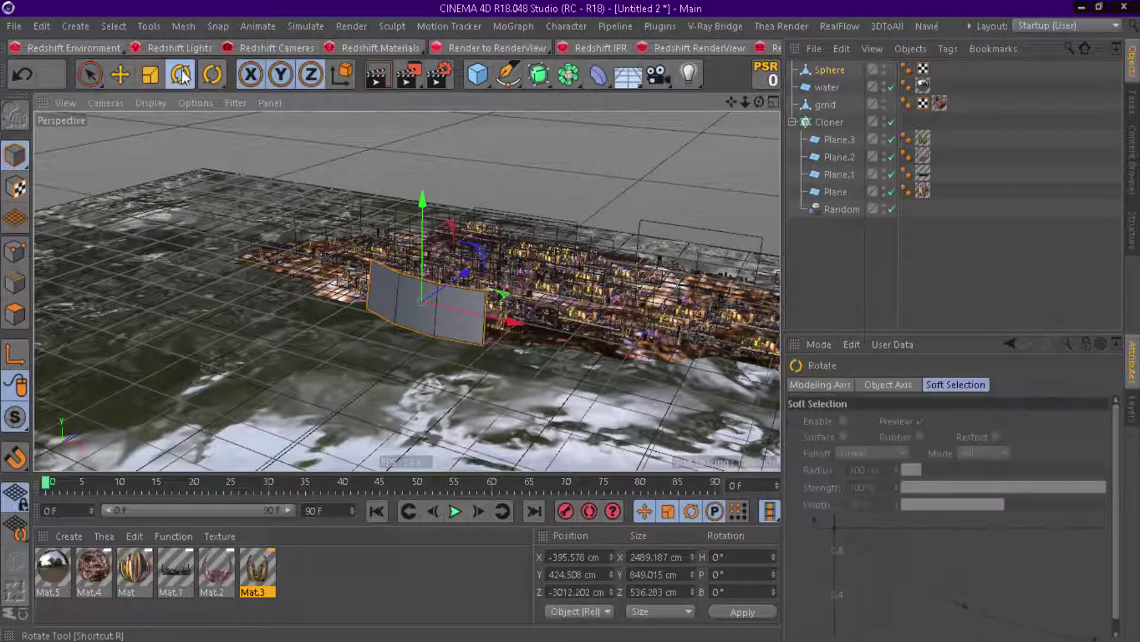
mouse_move(448, 325)
mouse_down()
mouse_move(400, 329)
mouse_move(52, 191)
mouse_up()
drag(468, 323, 447, 325)
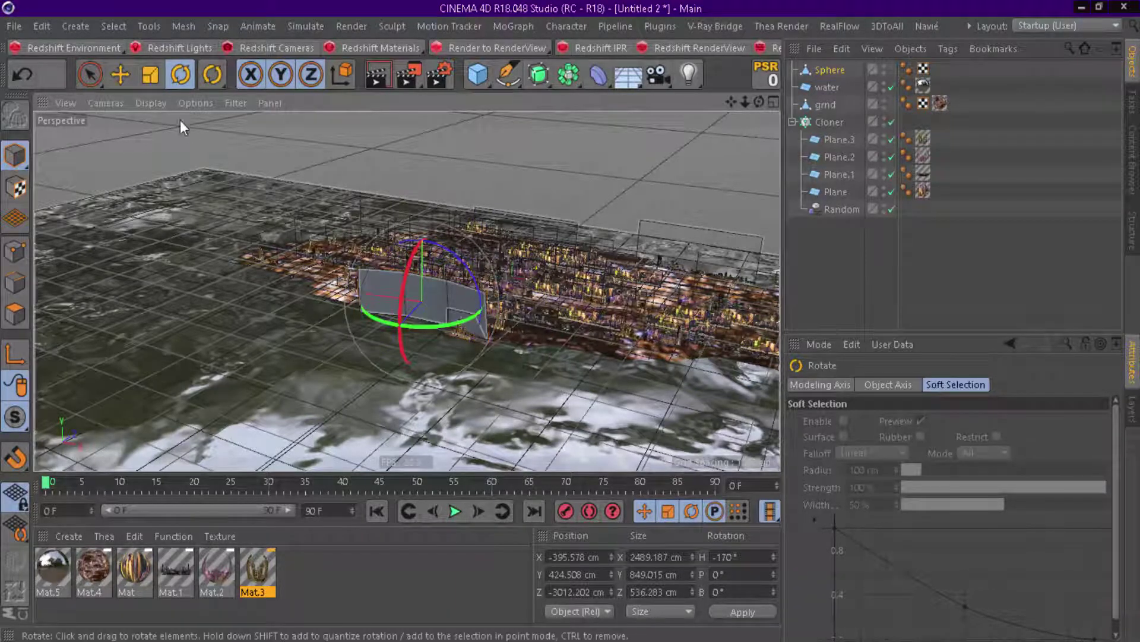
Move the panel behind the far side of the city and hide the water in the viewport.
click(120, 75)
click(371, 284)
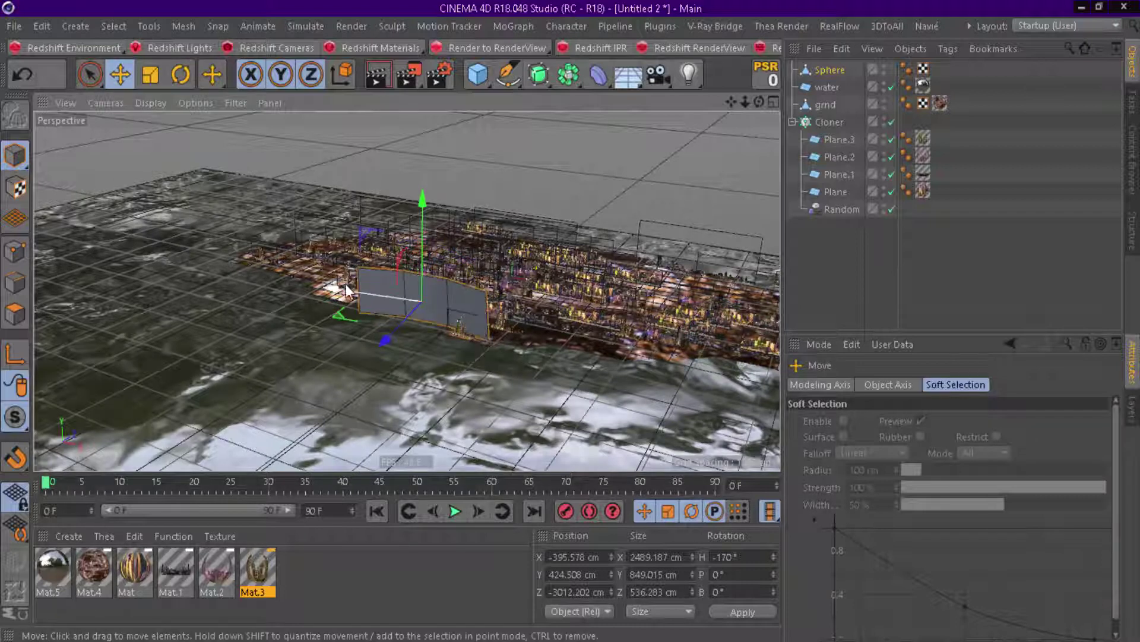
drag(390, 337, 541, 283)
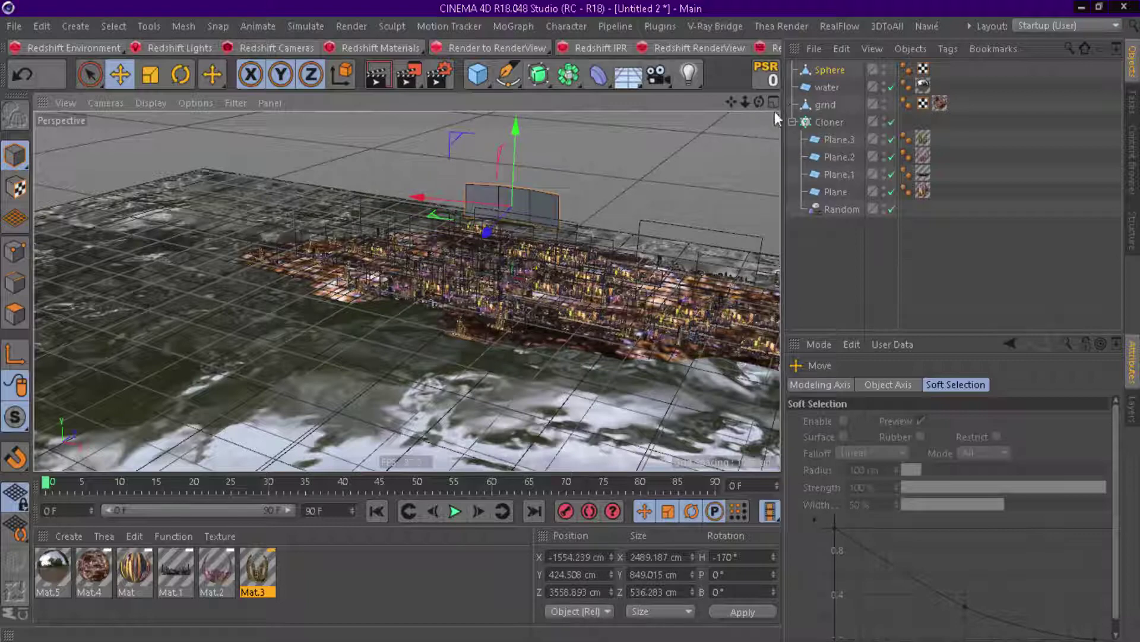
click(883, 81)
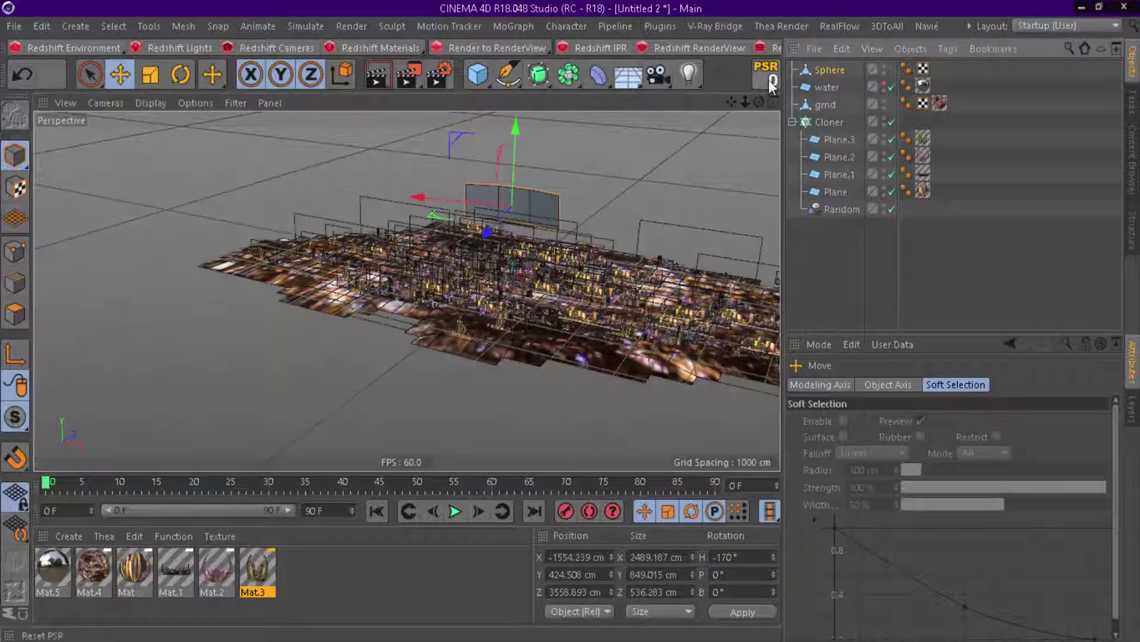
drag(758, 101, 713, 107)
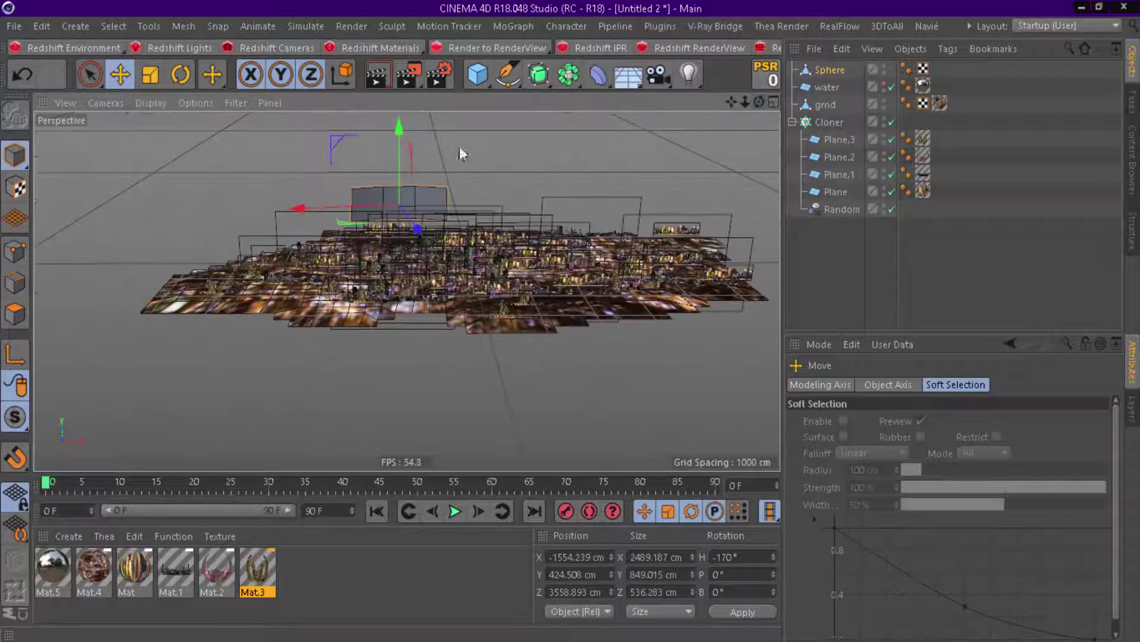
drag(320, 202, 393, 197)
drag(761, 99, 758, 143)
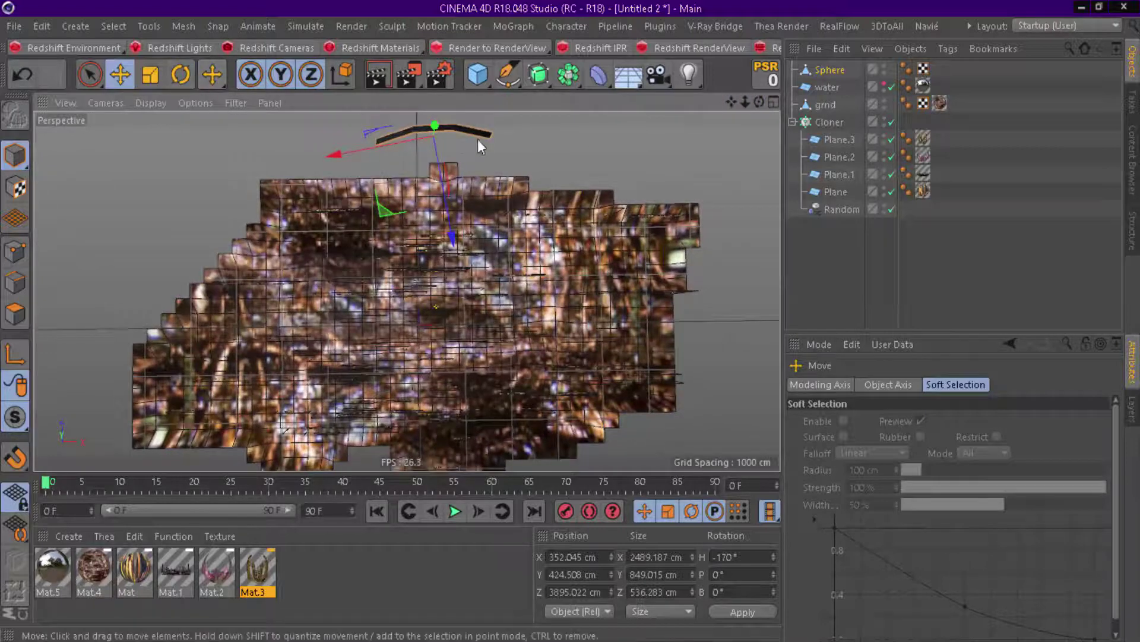
Attempt another panel rotation, then undo and redo it.
click(181, 74)
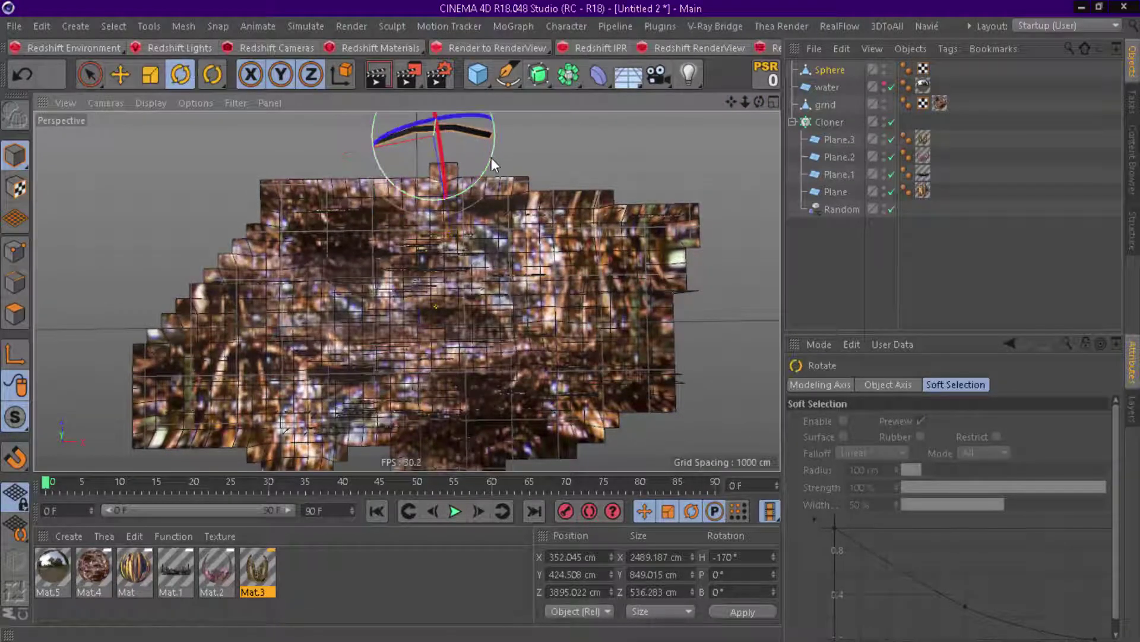
drag(490, 158, 490, 159)
key(ctrl+z)
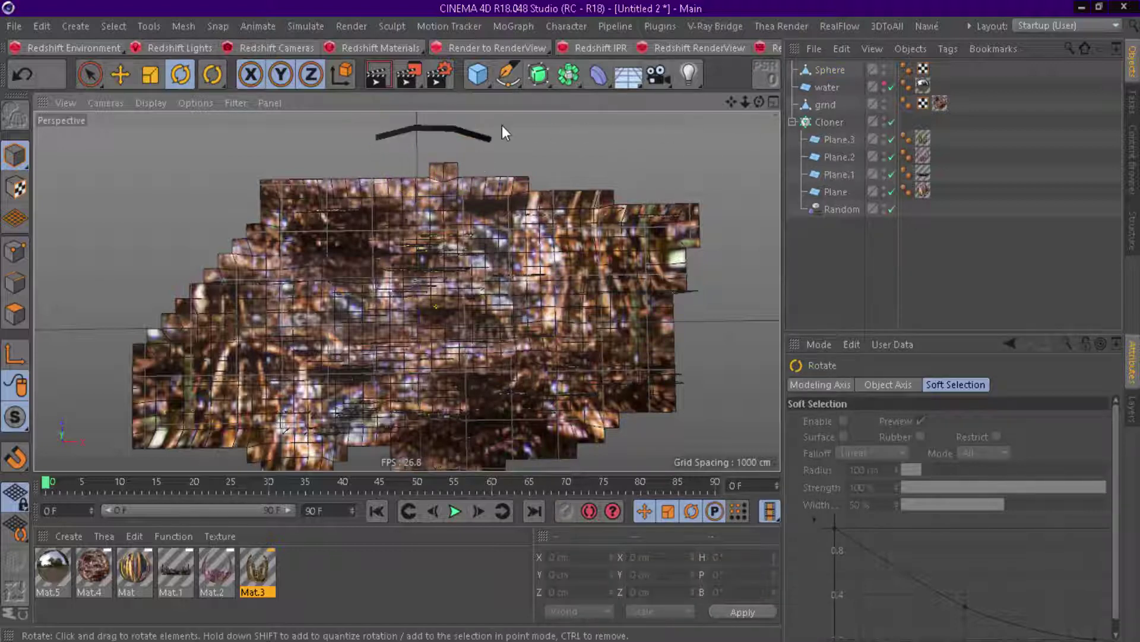
key(ctrl+y)
Scale the Sphere panel up to about 153% above the city.
click(580, 137)
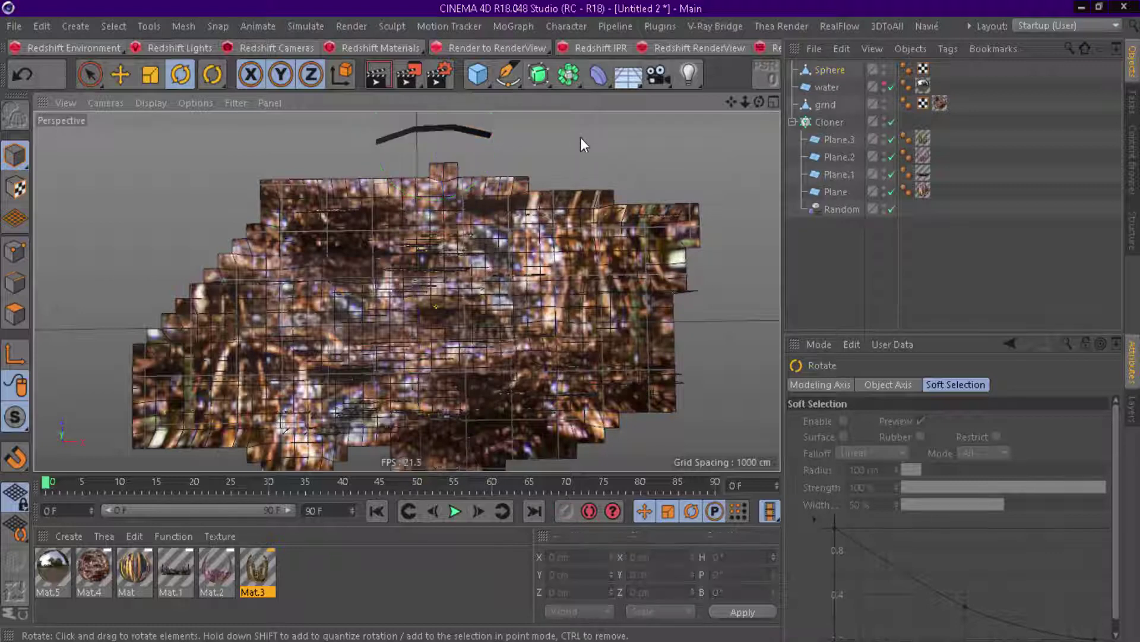
click(151, 75)
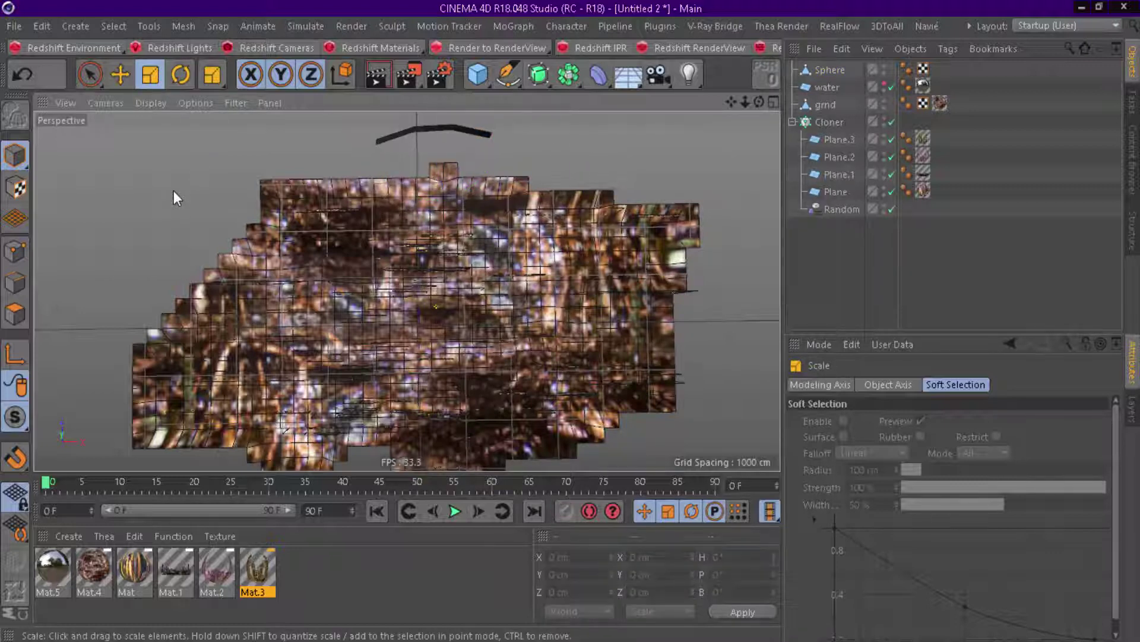
click(829, 70)
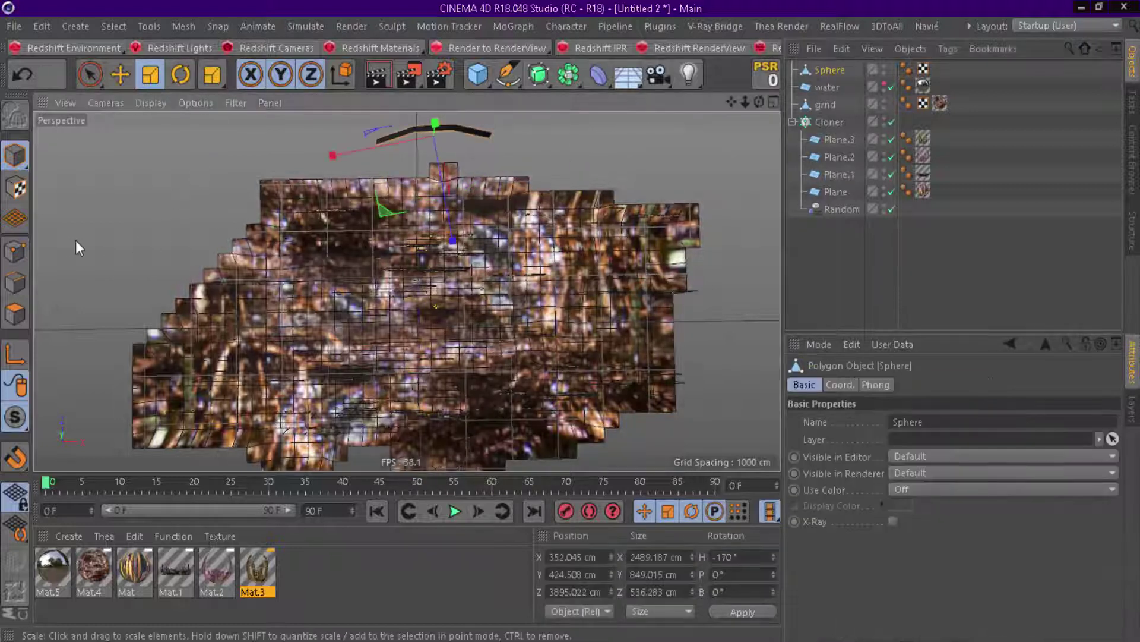
mouse_move(76, 240)
mouse_down()
mouse_move(554, 130)
mouse_move(65, 244)
mouse_up()
drag(168, 244, 369, 160)
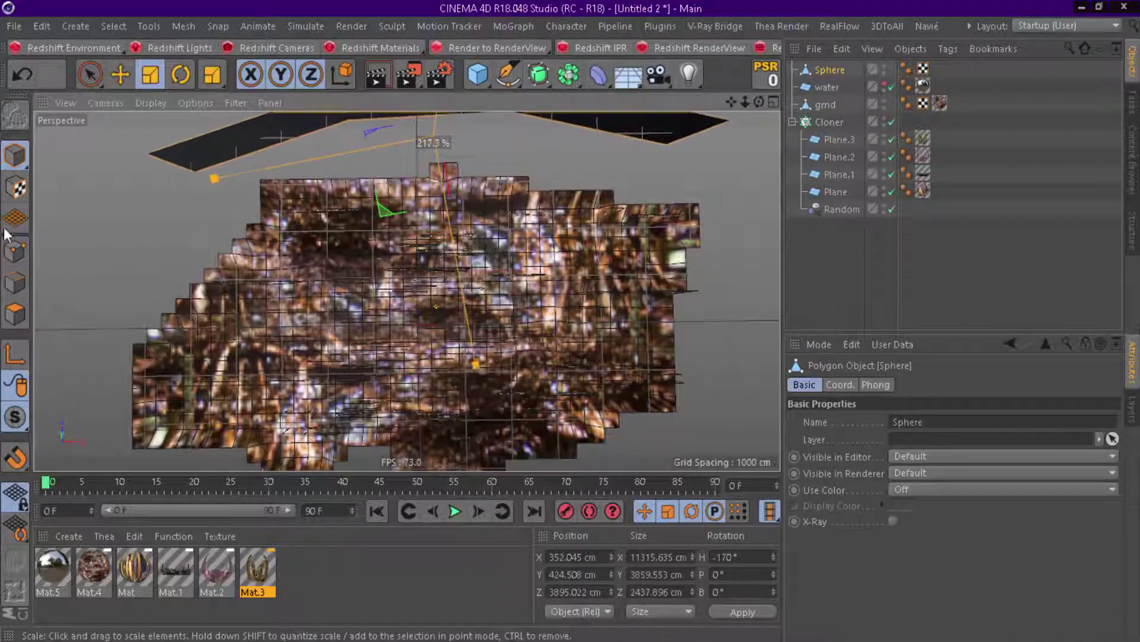
drag(758, 101, 588, 224)
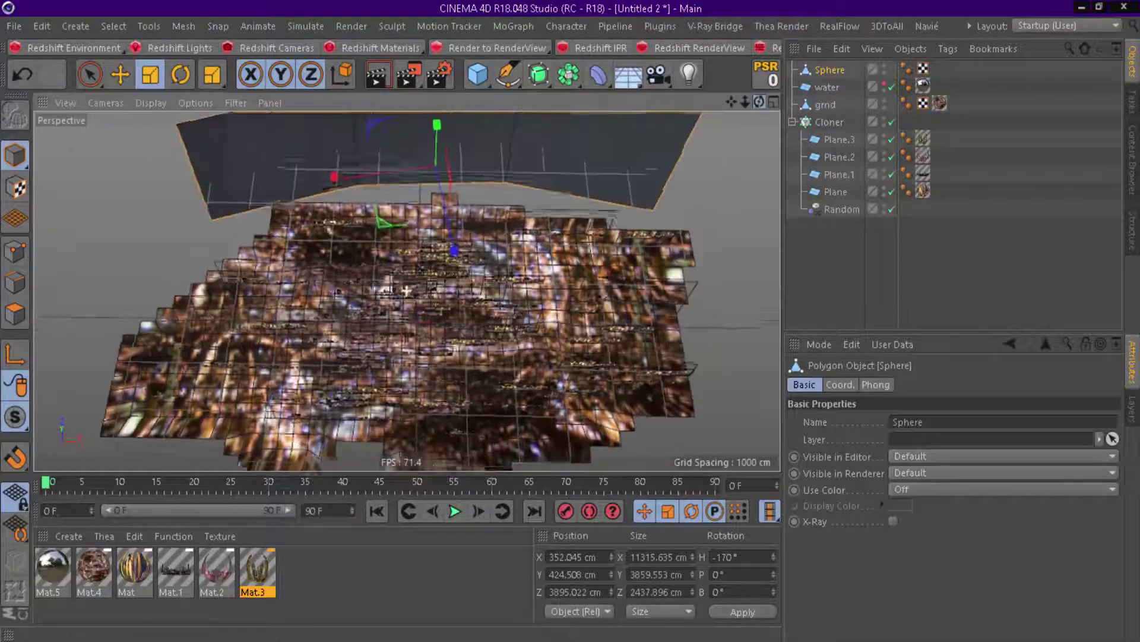
Enlarge the Sphere further to about 24697 × 8424 × 5321 cm, wrapping behind the city.
drag(222, 463, 722, 234)
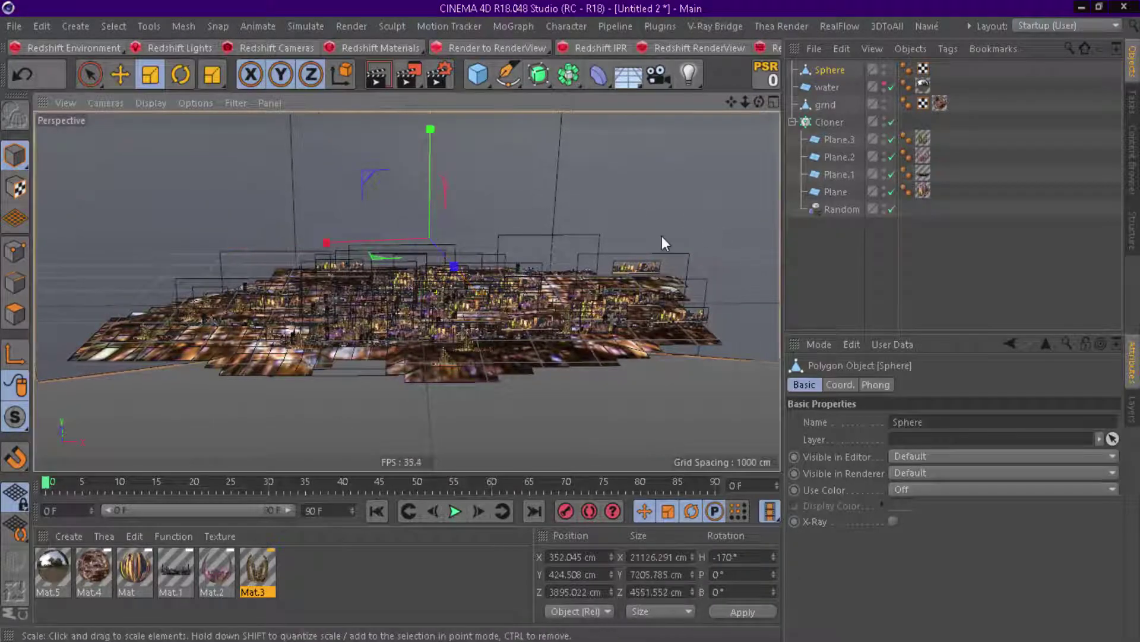
scroll(661, 237, down, 5)
drag(476, 375, 563, 322)
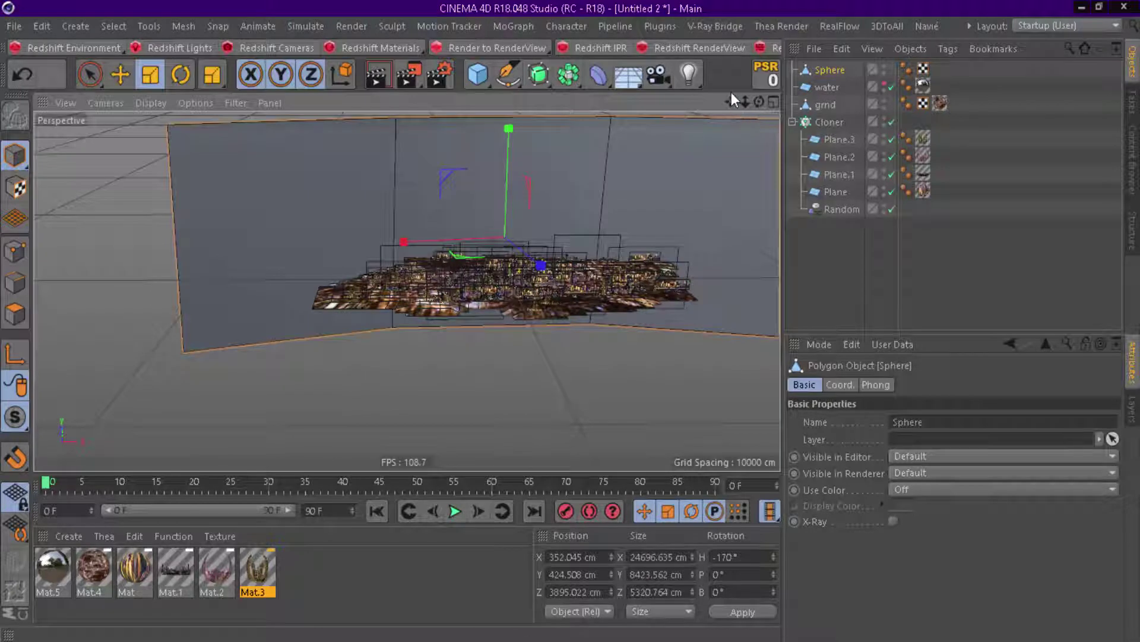
drag(732, 93, 501, 464)
click(380, 597)
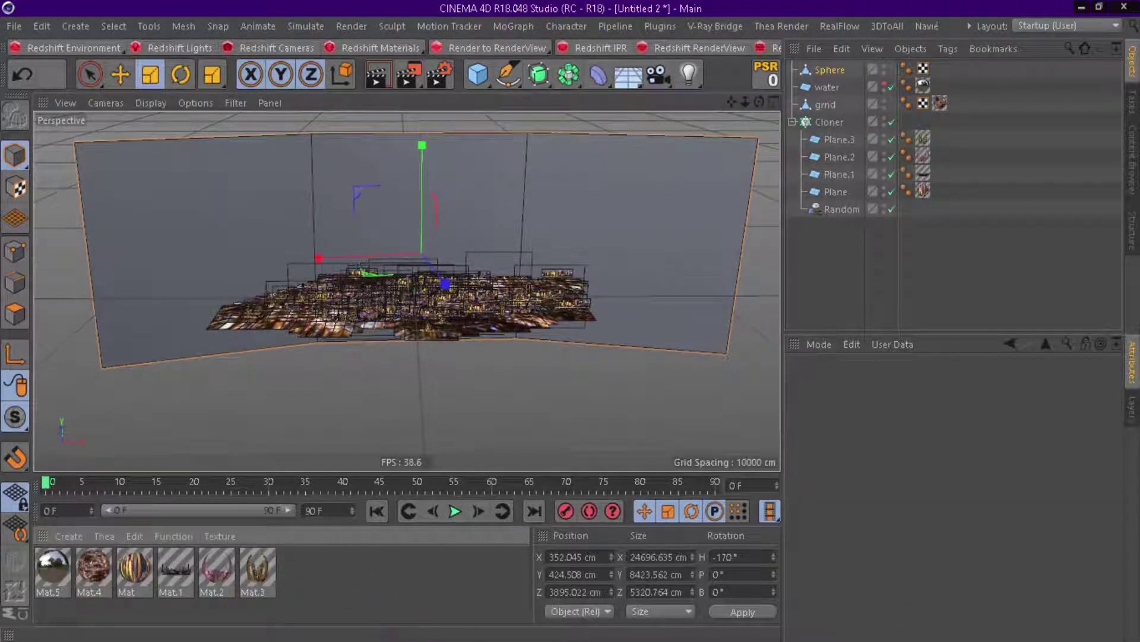
right_click(855, 639)
Open the textures folder on Myfiles (D:) and preview the Wyoming night-sky panorama.
click(919, 482)
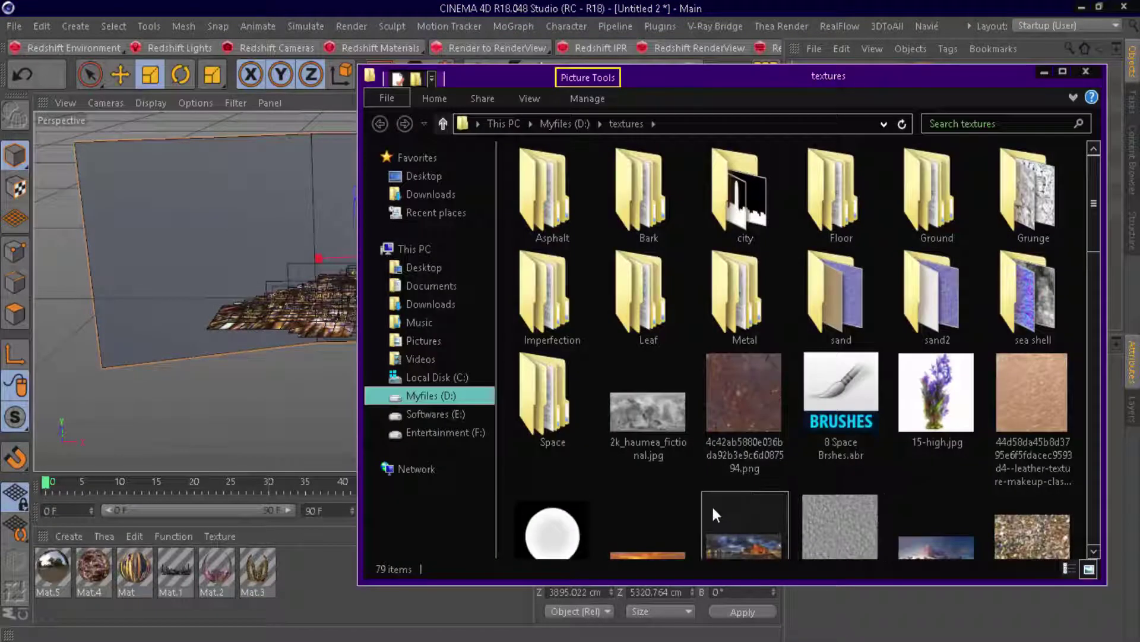
scroll(1096, 273, down, 3)
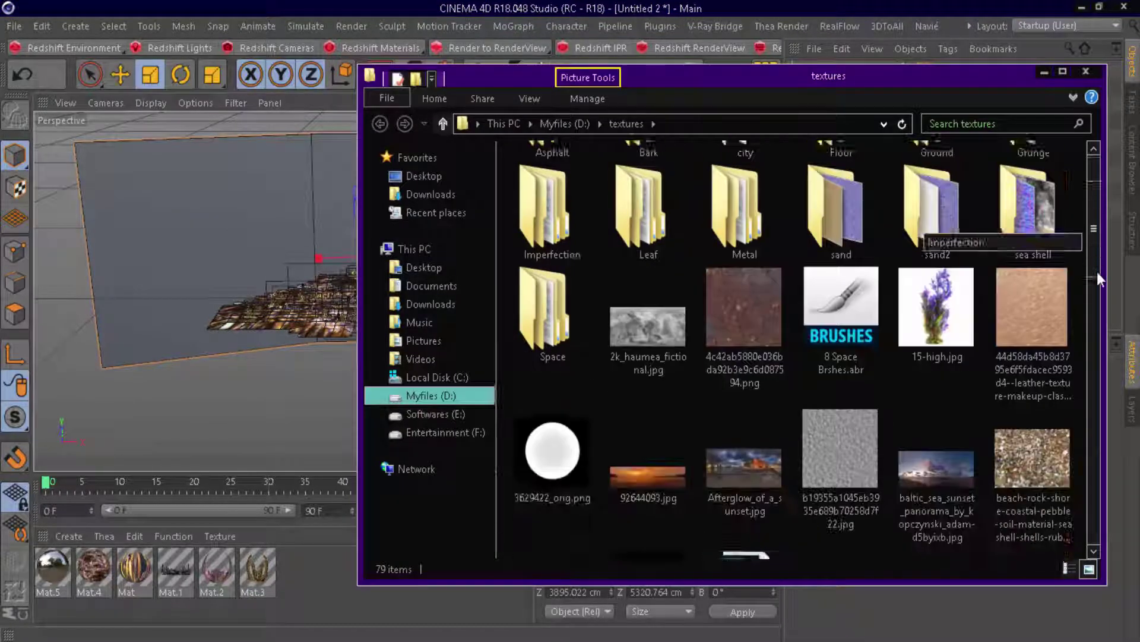
drag(1097, 272, 1101, 537)
double_click(1035, 444)
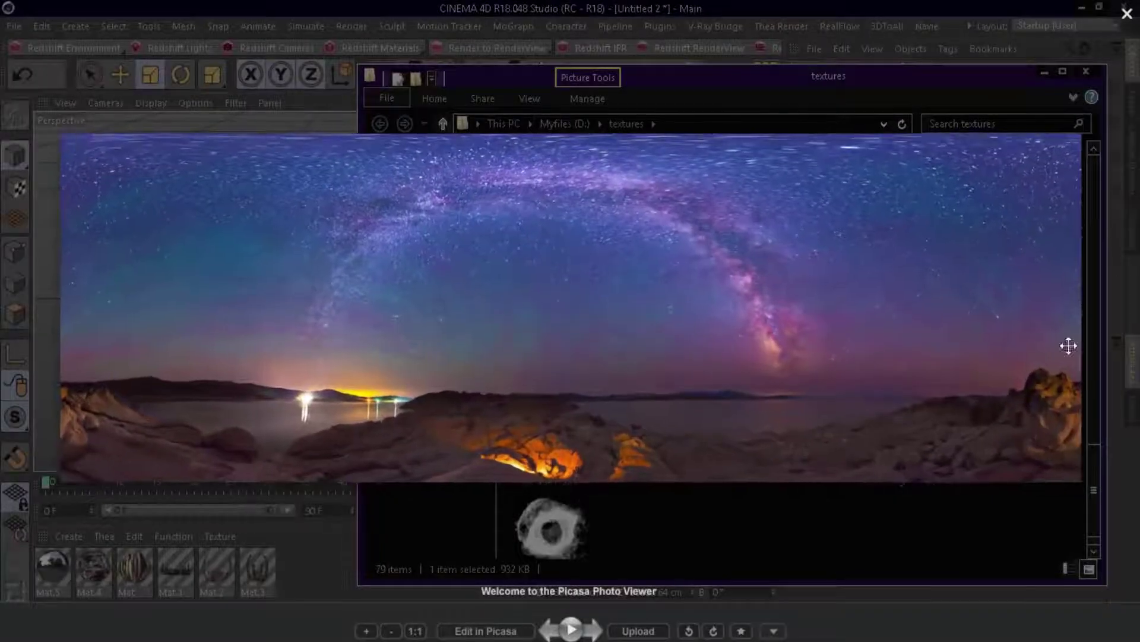
key(Escape)
mouse_move(1033, 416)
mouse_down()
mouse_move(271, 248)
mouse_move(469, 579)
mouse_up()
Create material Mat.6 with Color and Reflectance off and Luminance on.
double_click(317, 576)
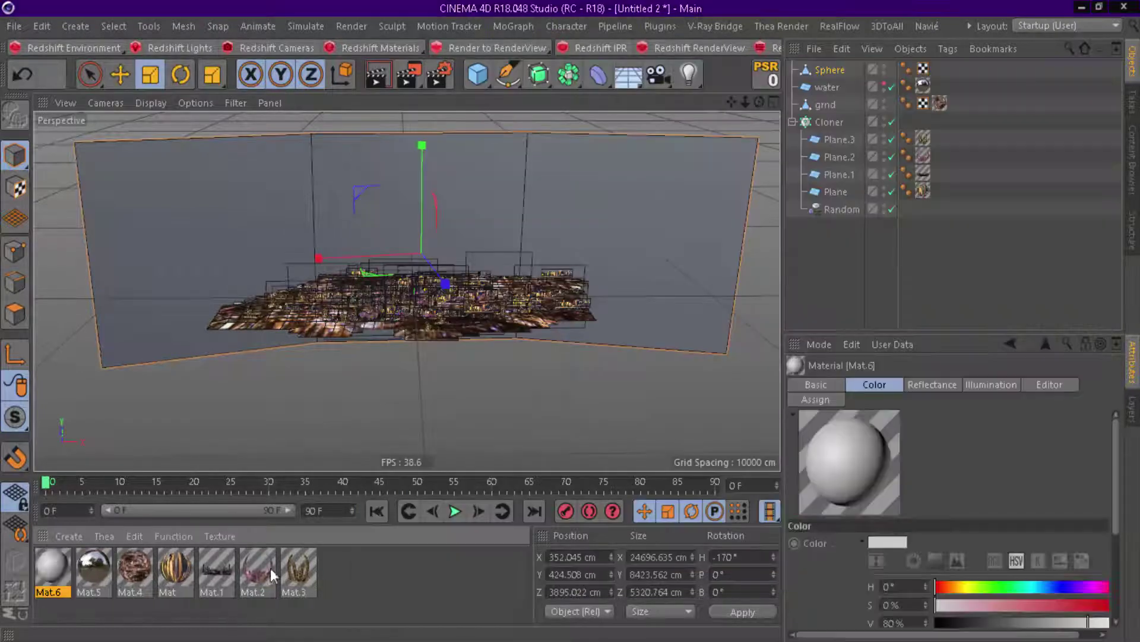
double_click(52, 570)
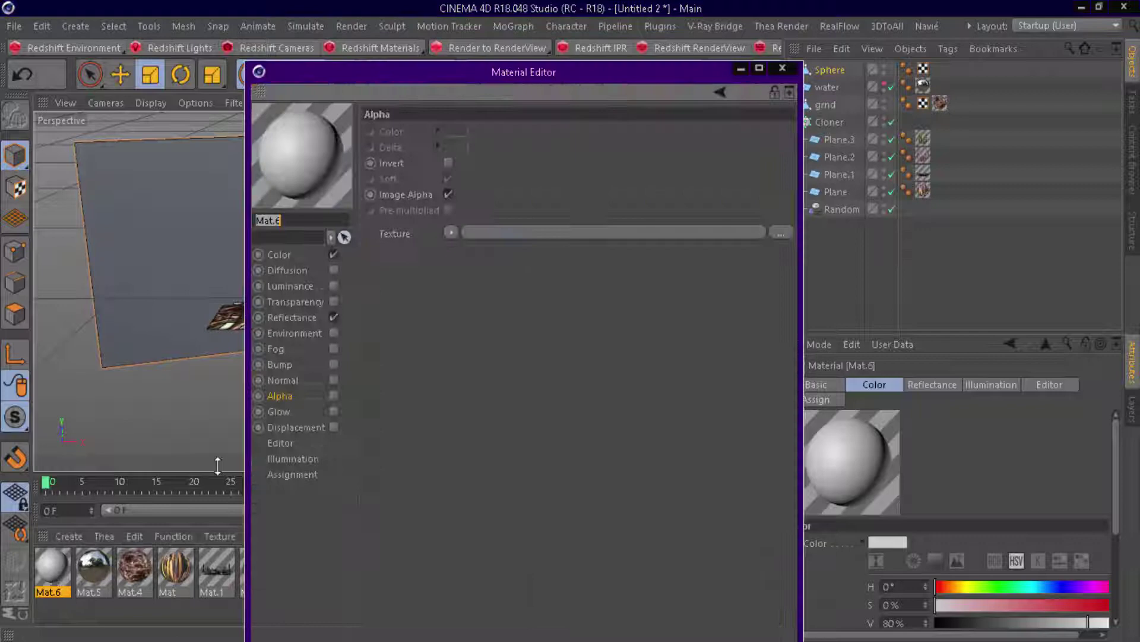
click(334, 317)
click(334, 255)
click(334, 286)
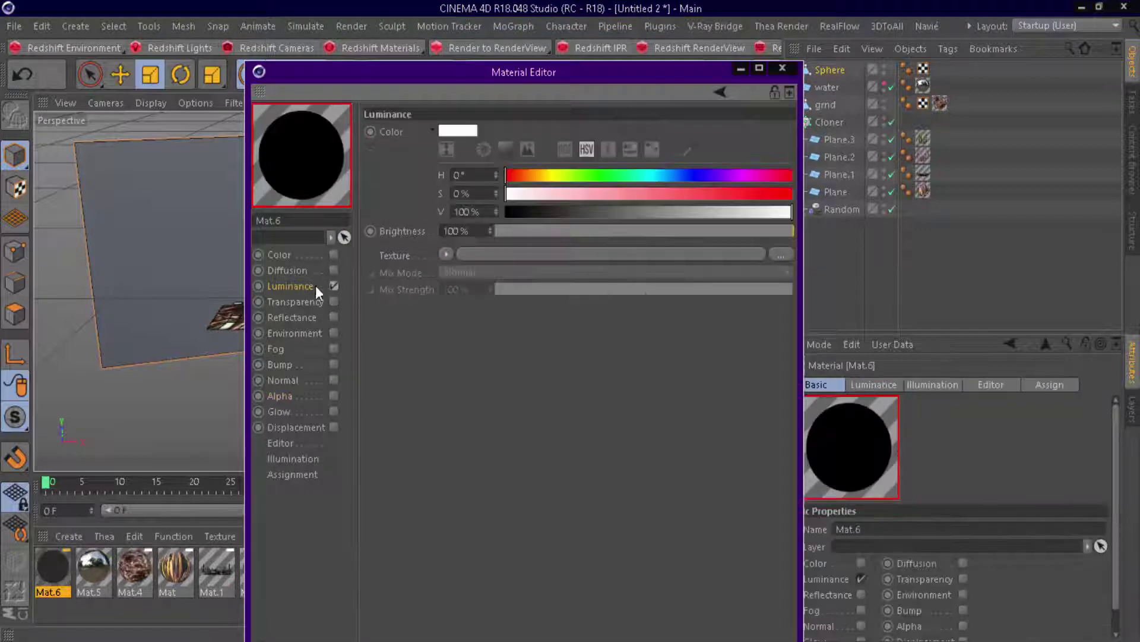
Load the wyoming-pathfinder night-sky image from the textures folder as Mat.6's luminance texture.
click(780, 255)
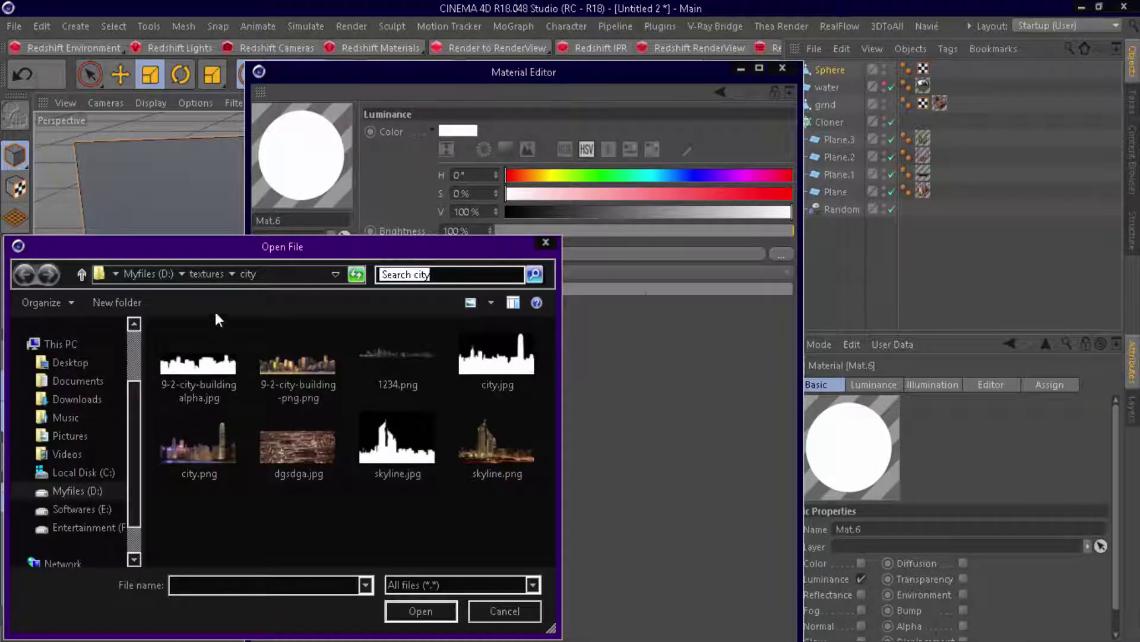
click(168, 272)
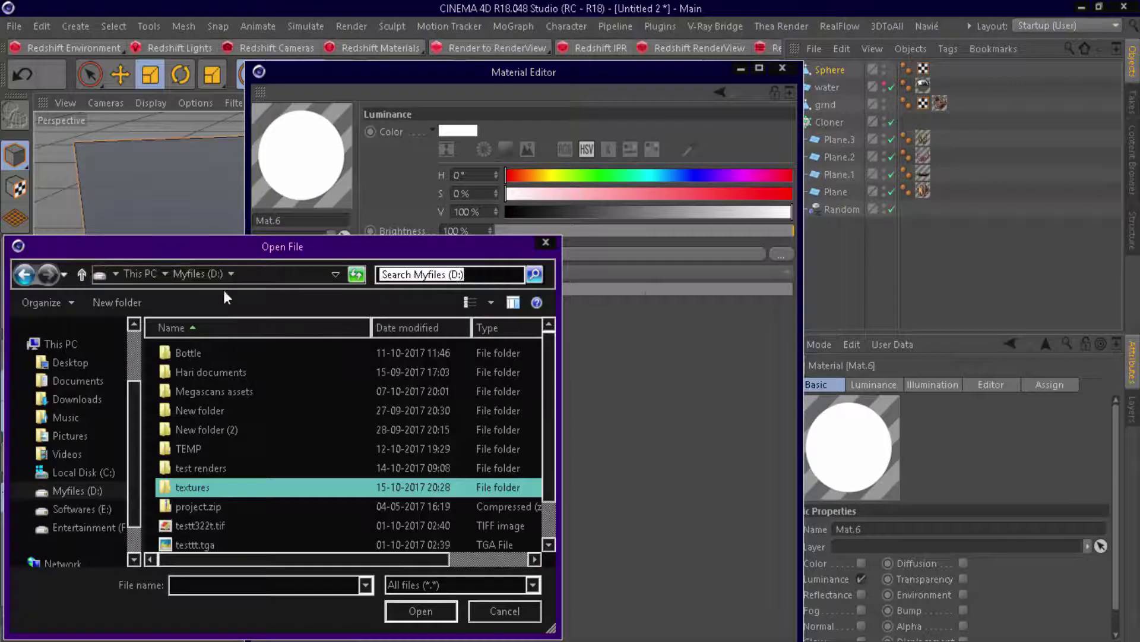
double_click(205, 487)
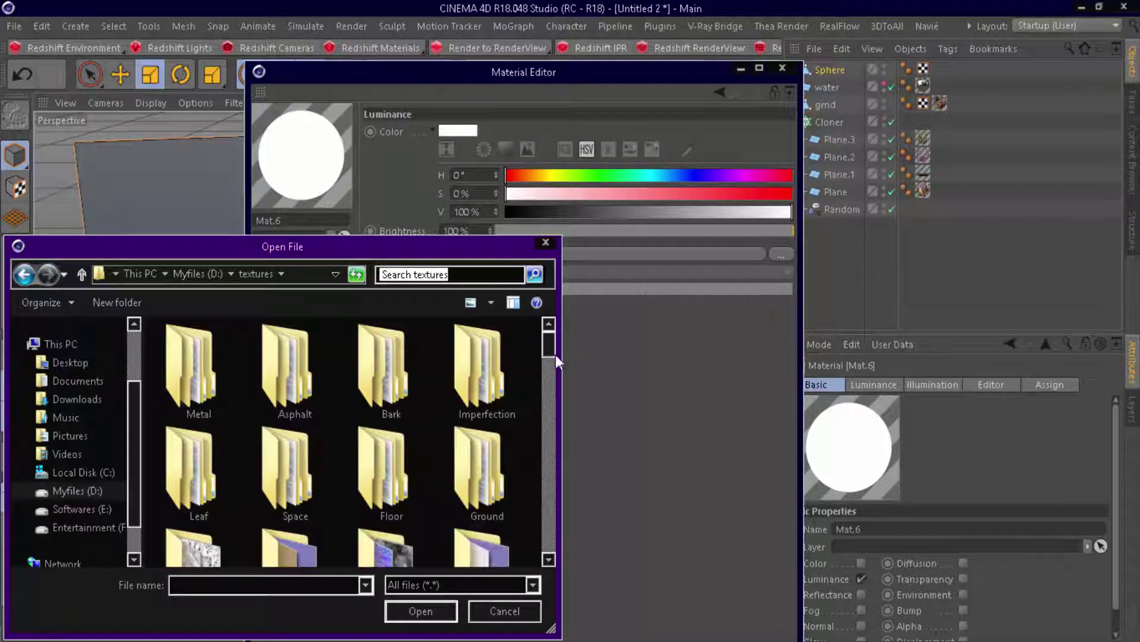
drag(555, 354, 533, 547)
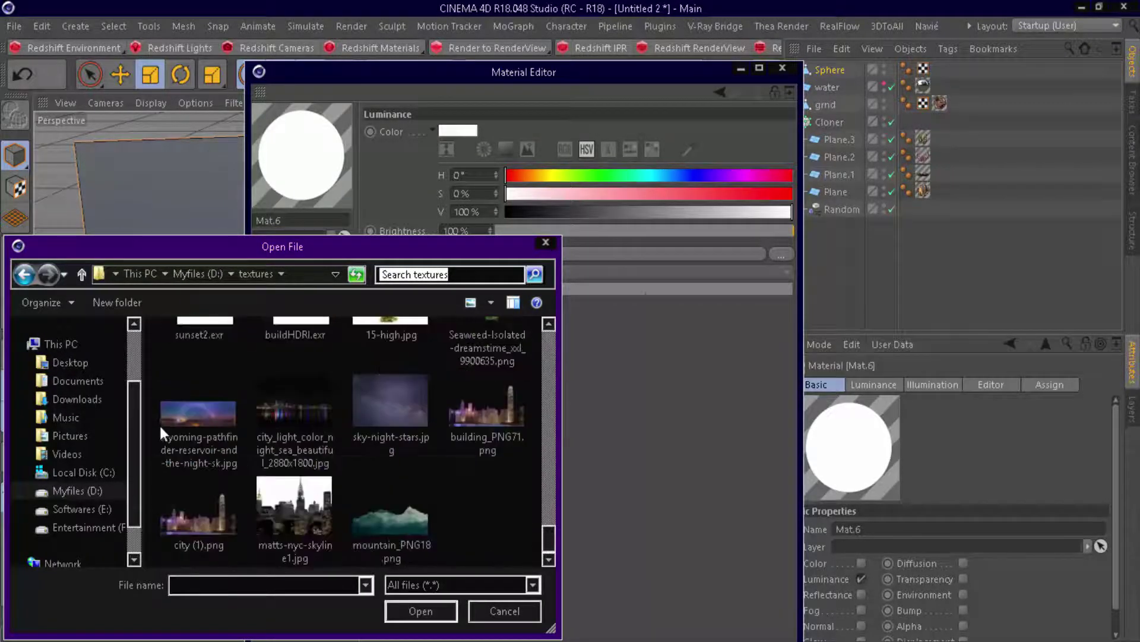
click(164, 430)
click(421, 611)
click(666, 387)
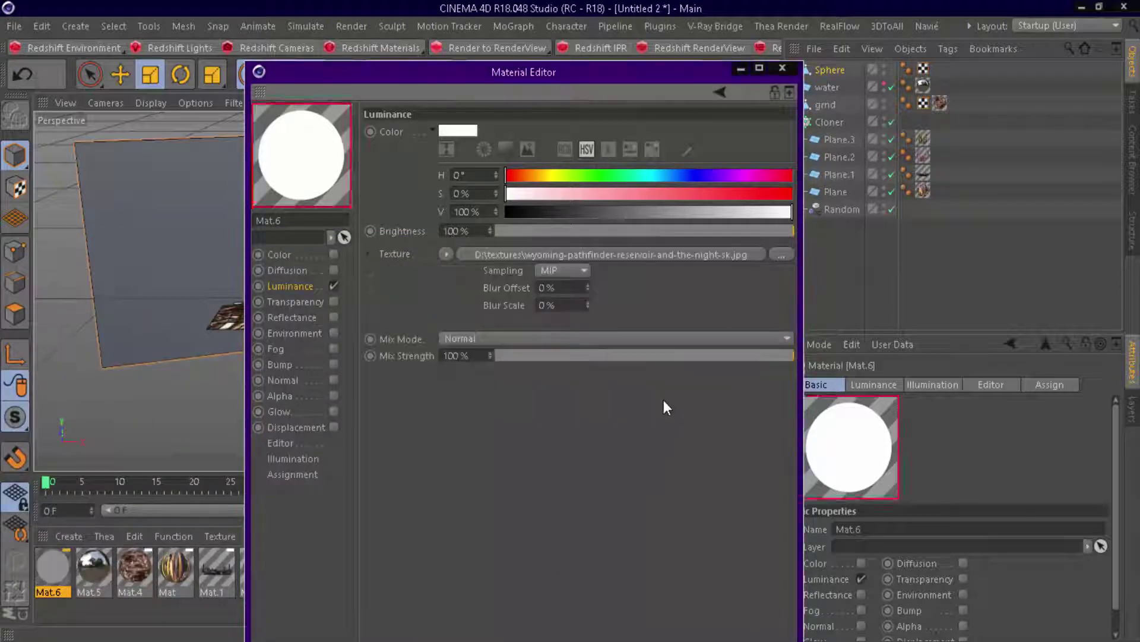
click(782, 69)
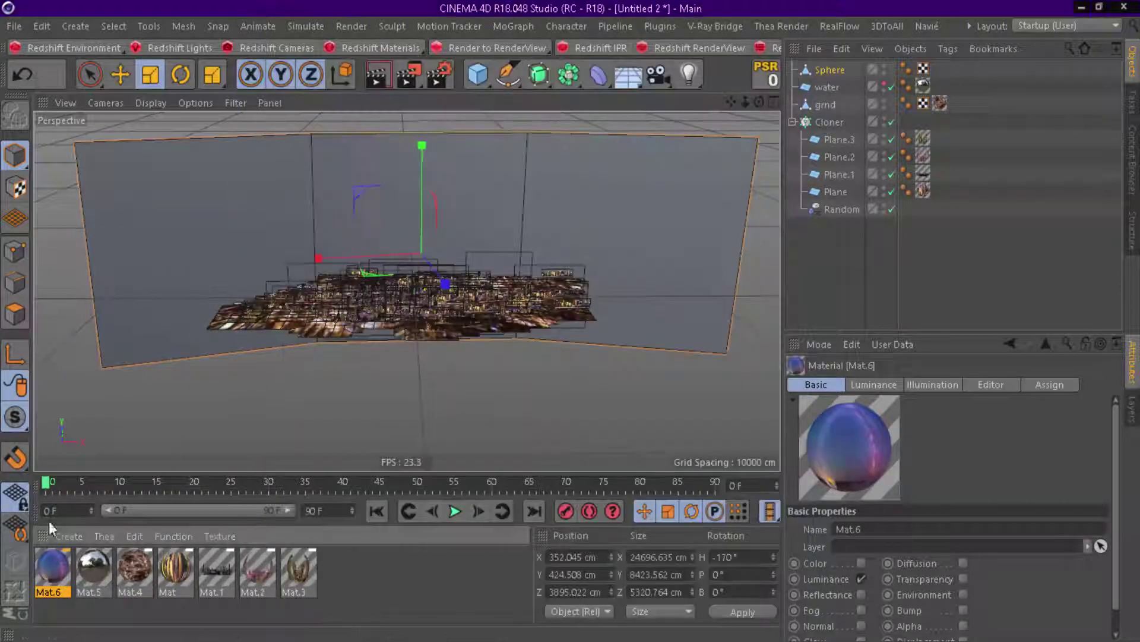
Apply Mat.6 to the Sphere backdrop with Tile off and Cylindrical projection.
drag(114, 356, 176, 245)
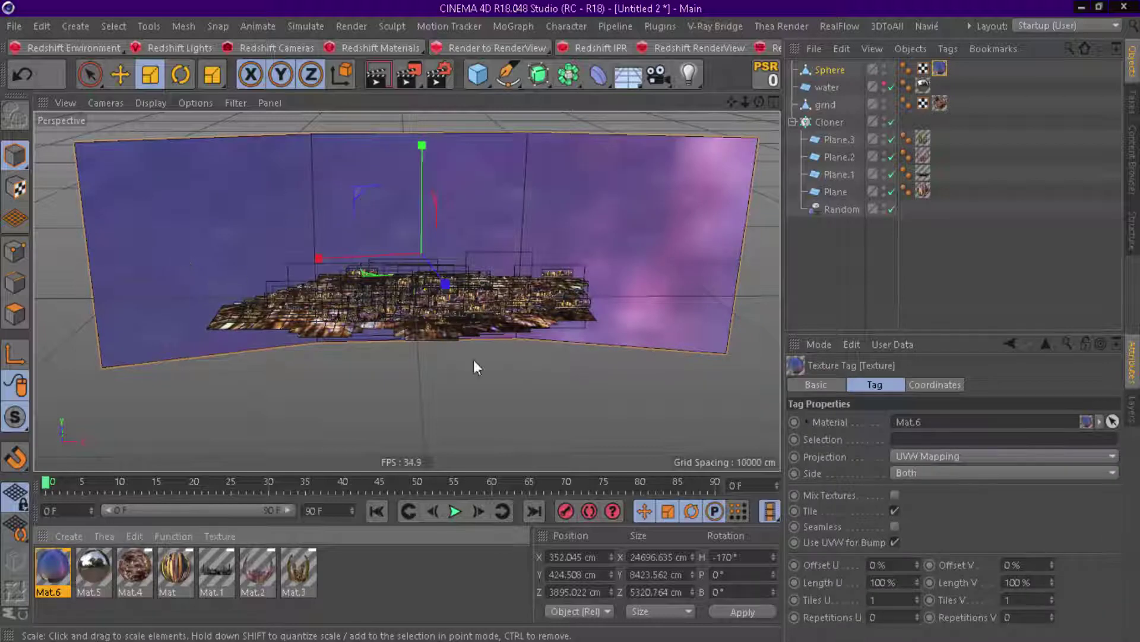
click(895, 511)
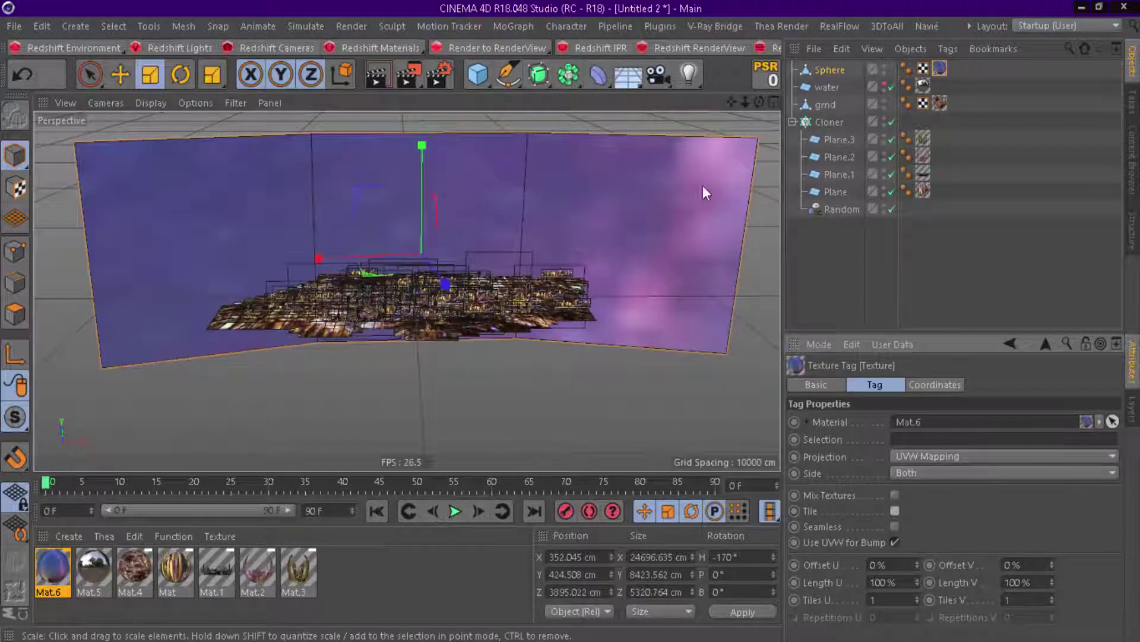
click(1036, 455)
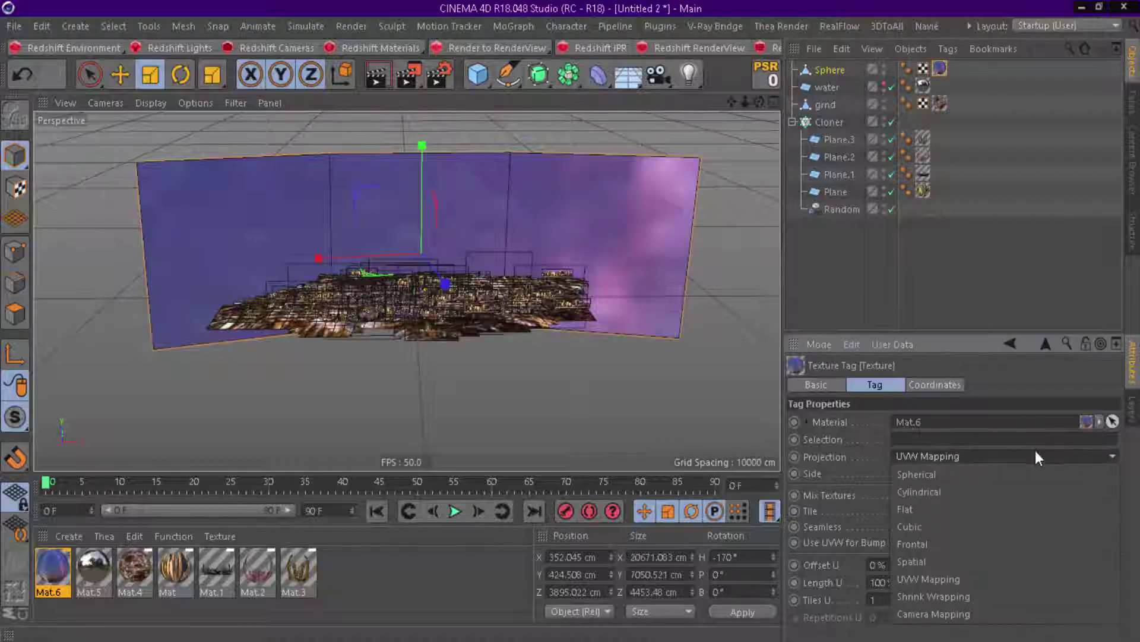
key(Escape)
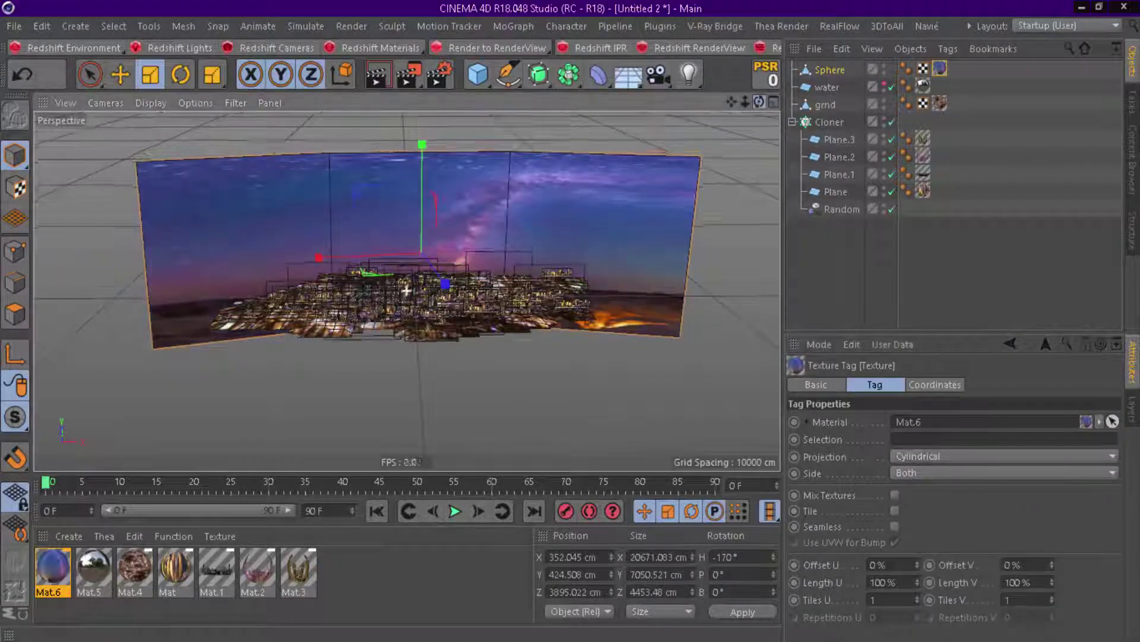
mouse_move(759, 102)
mouse_down()
mouse_move(731, 149)
mouse_move(734, 114)
mouse_up()
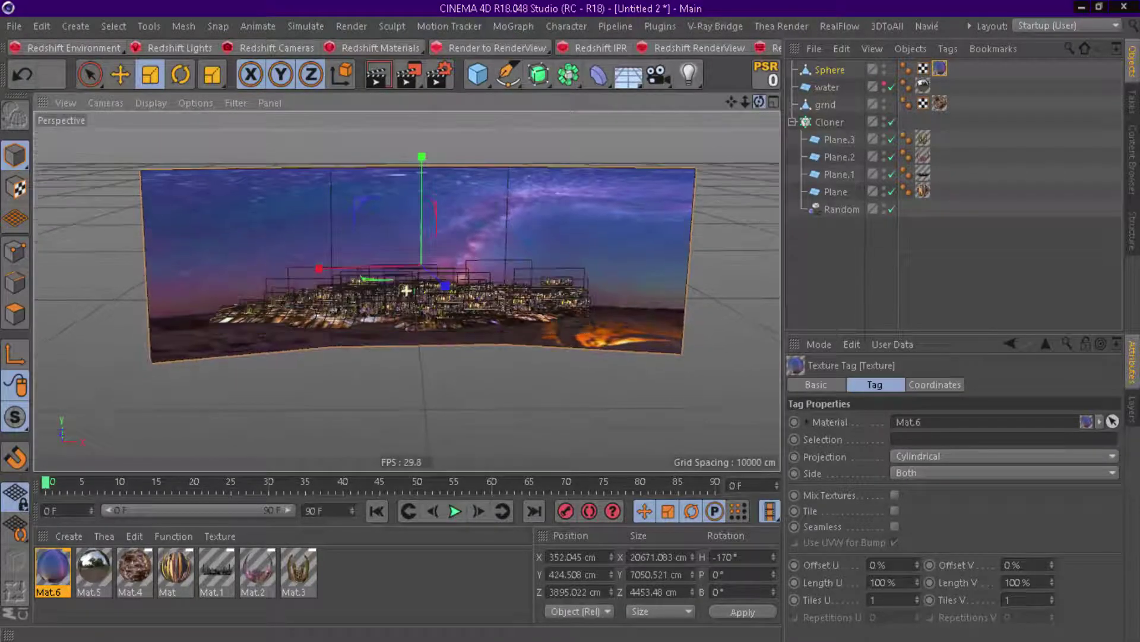
Make the water visible again in the viewport and zoom in toward the city.
click(885, 84)
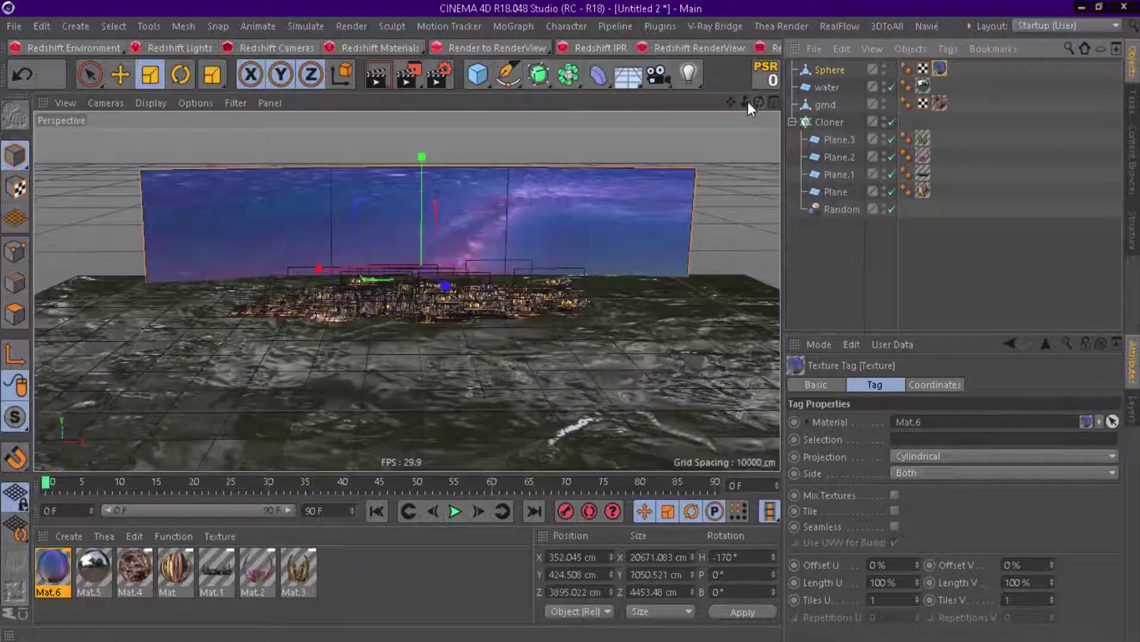
mouse_move(746, 102)
mouse_down()
mouse_move(779, 102)
mouse_move(768, 95)
mouse_up()
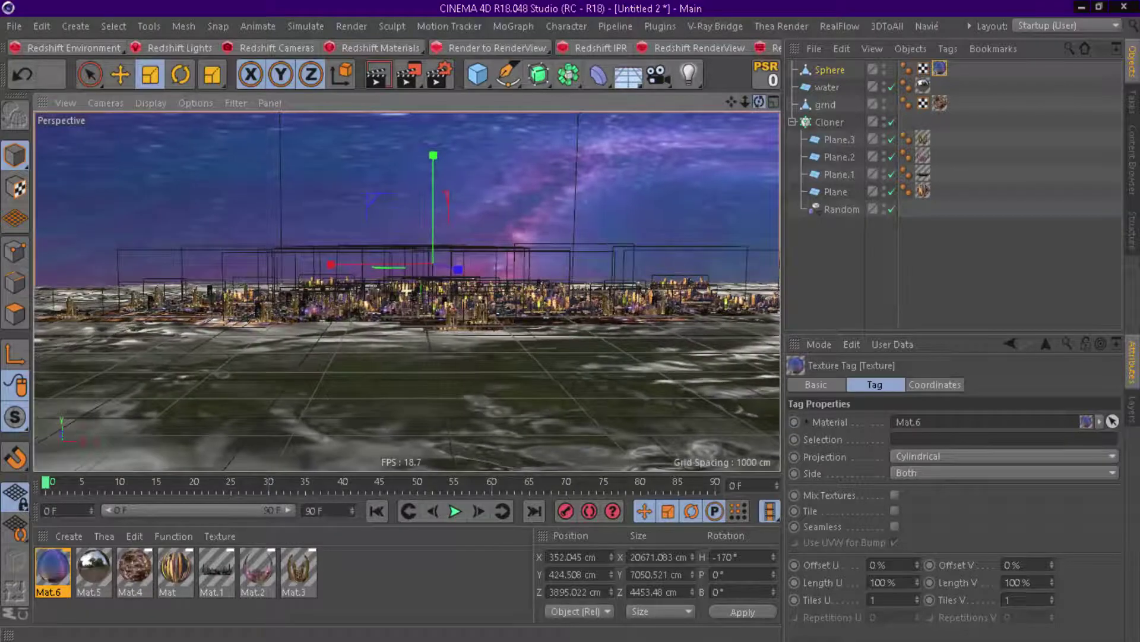
scroll(479, 313, up, 3)
scroll(480, 323, up, 3)
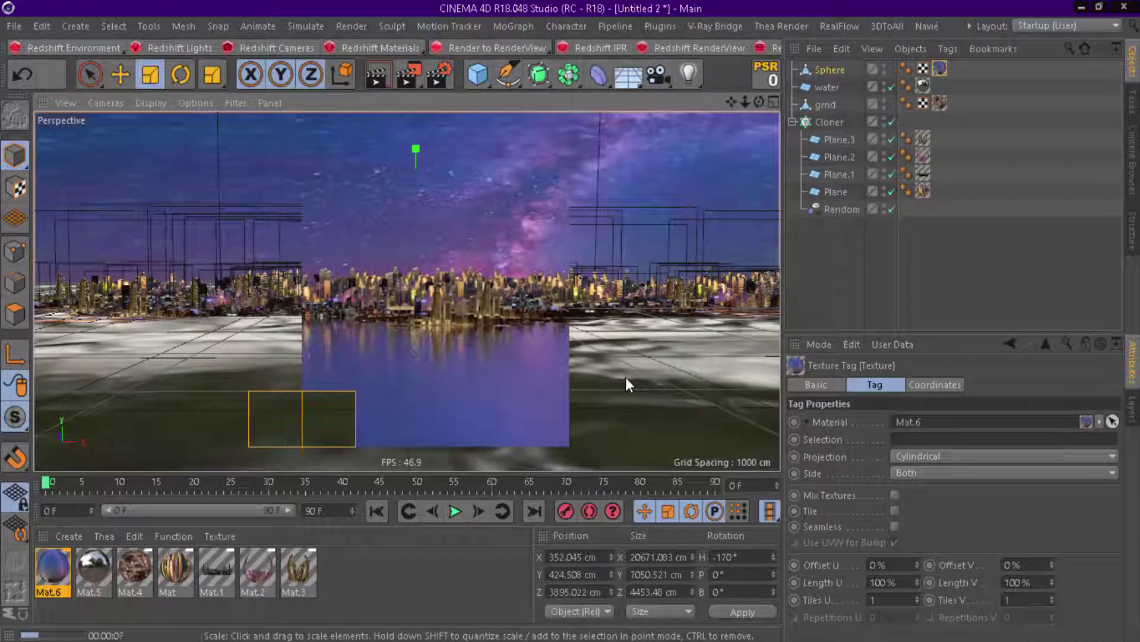
Set Mat.6's luminance mix mode to Multiply with the colour value lowered to 49%.
click(516, 383)
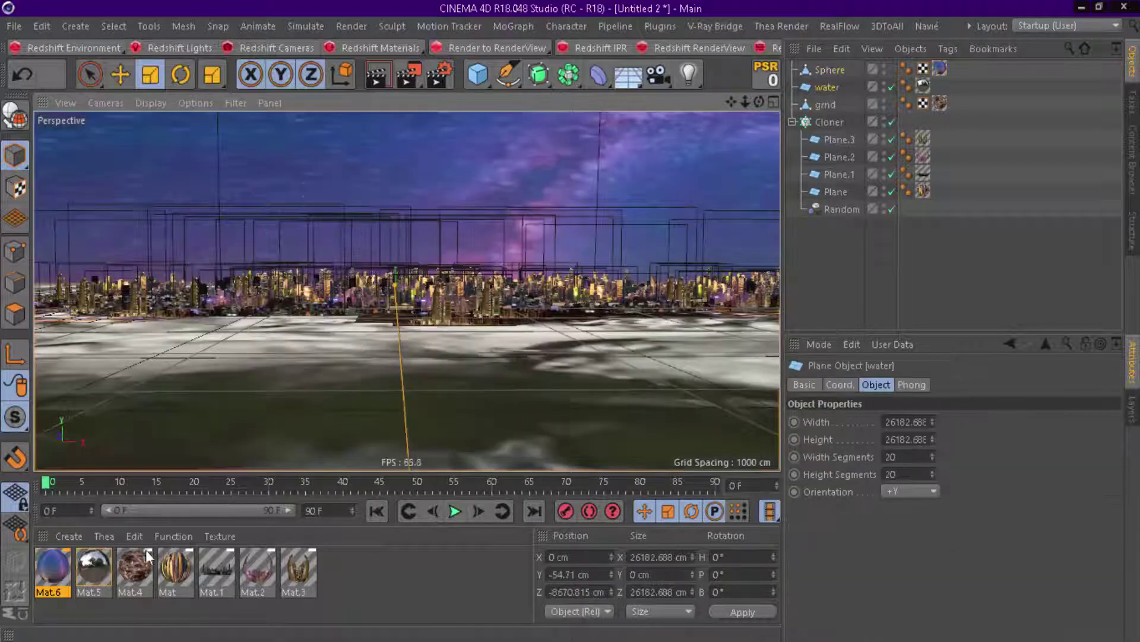
double_click(48, 566)
click(290, 291)
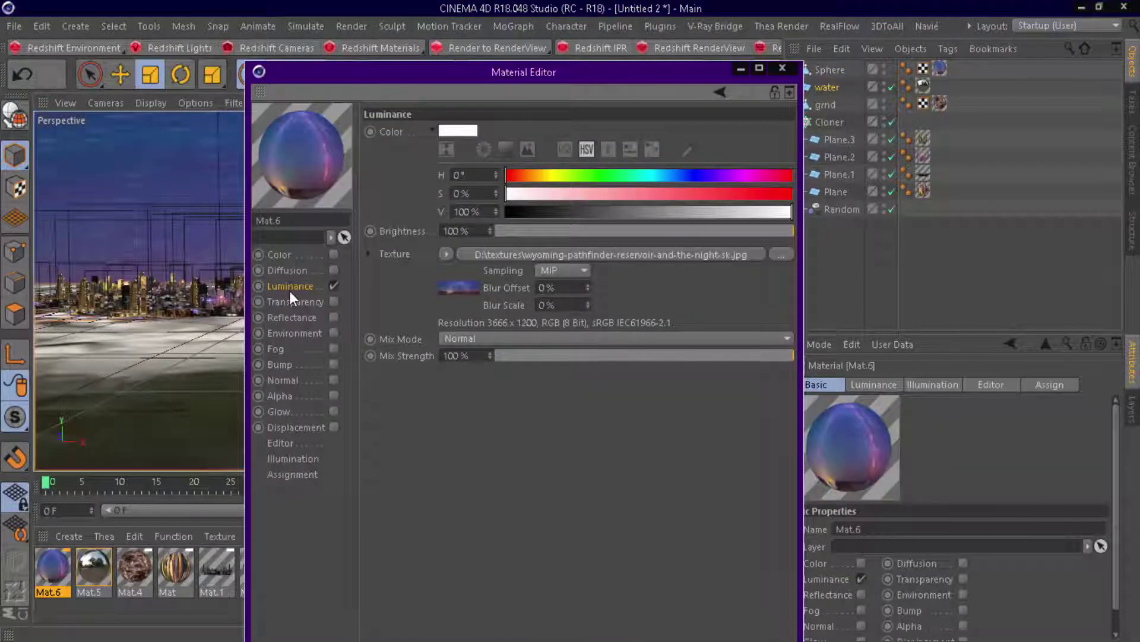
click(646, 339)
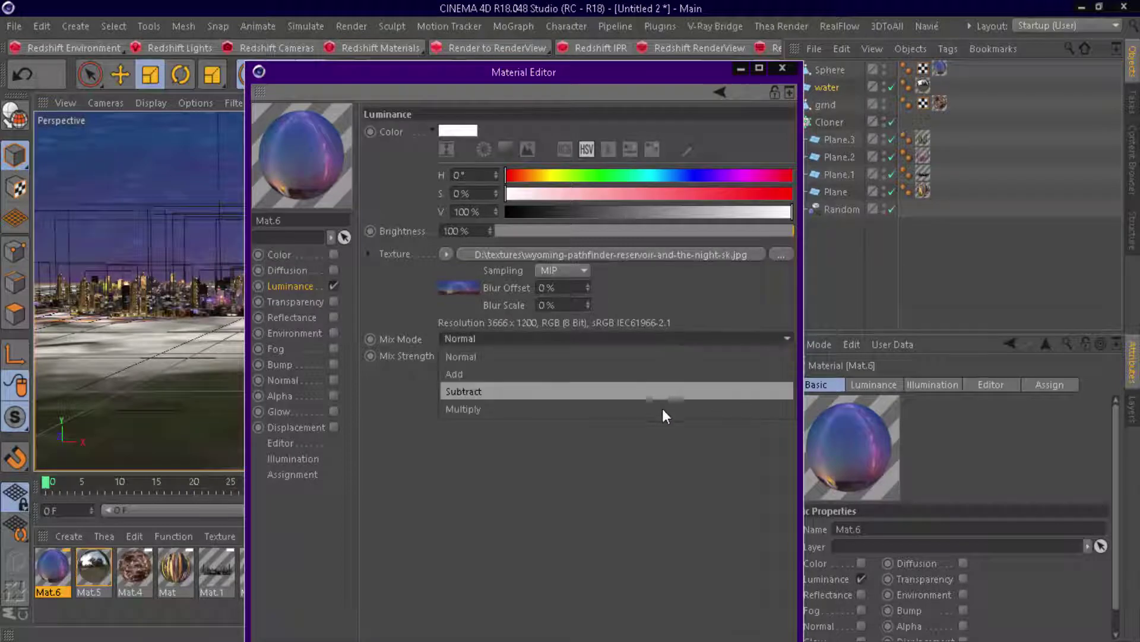
click(661, 408)
mouse_move(737, 213)
mouse_down()
mouse_move(619, 215)
mouse_move(641, 215)
mouse_up()
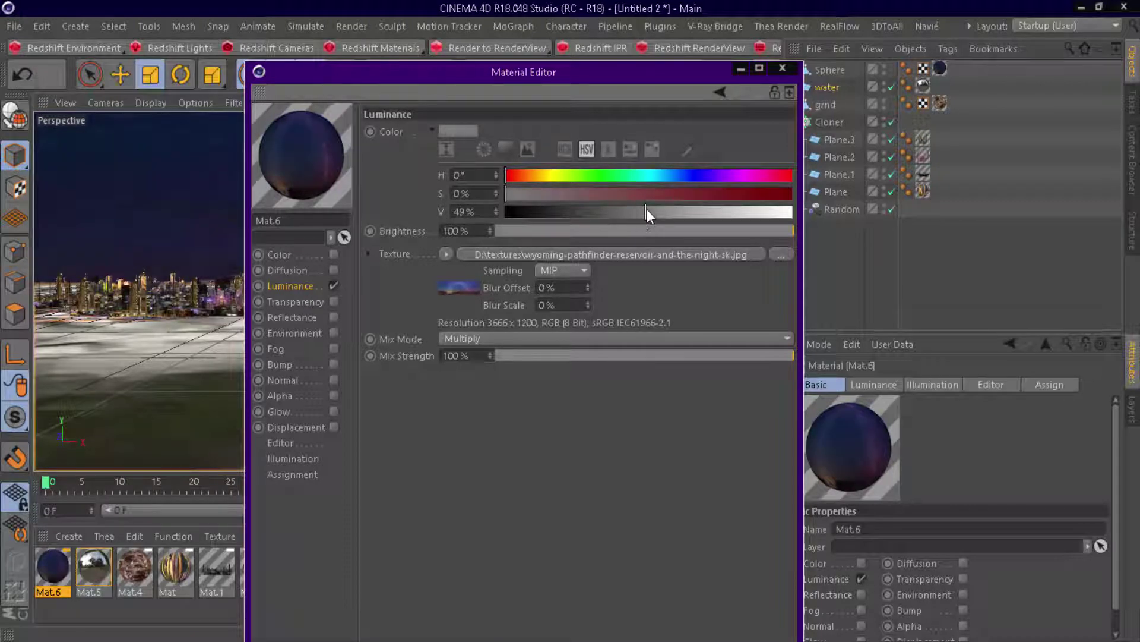
click(782, 67)
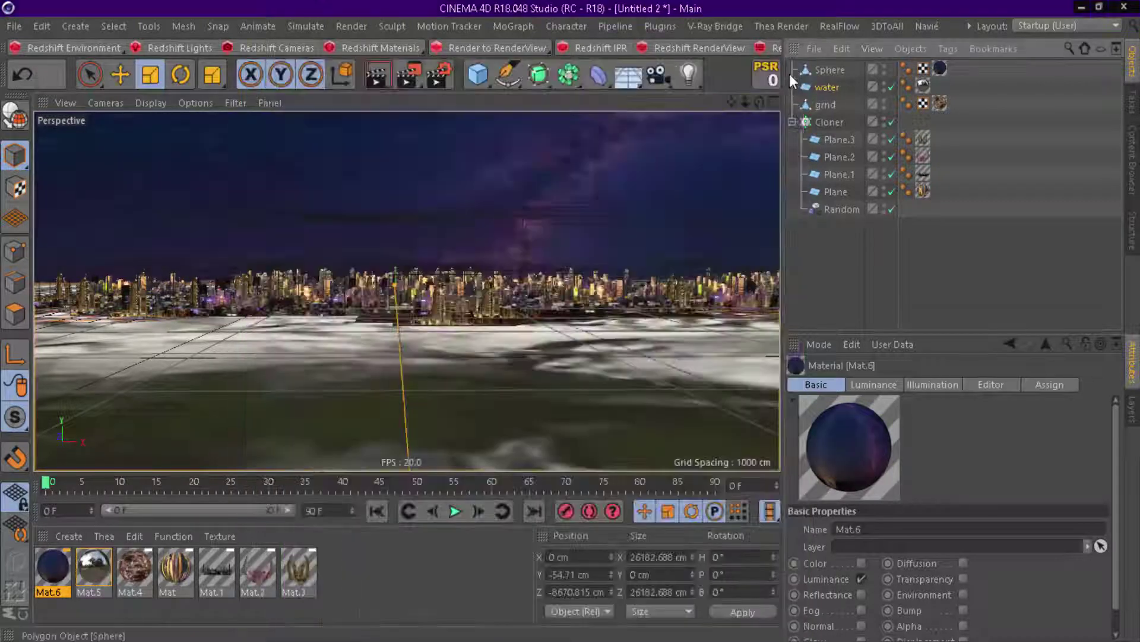
Add a Sky object carrying the starry Mat.6 material and check it with a quick render.
click(848, 262)
click(487, 76)
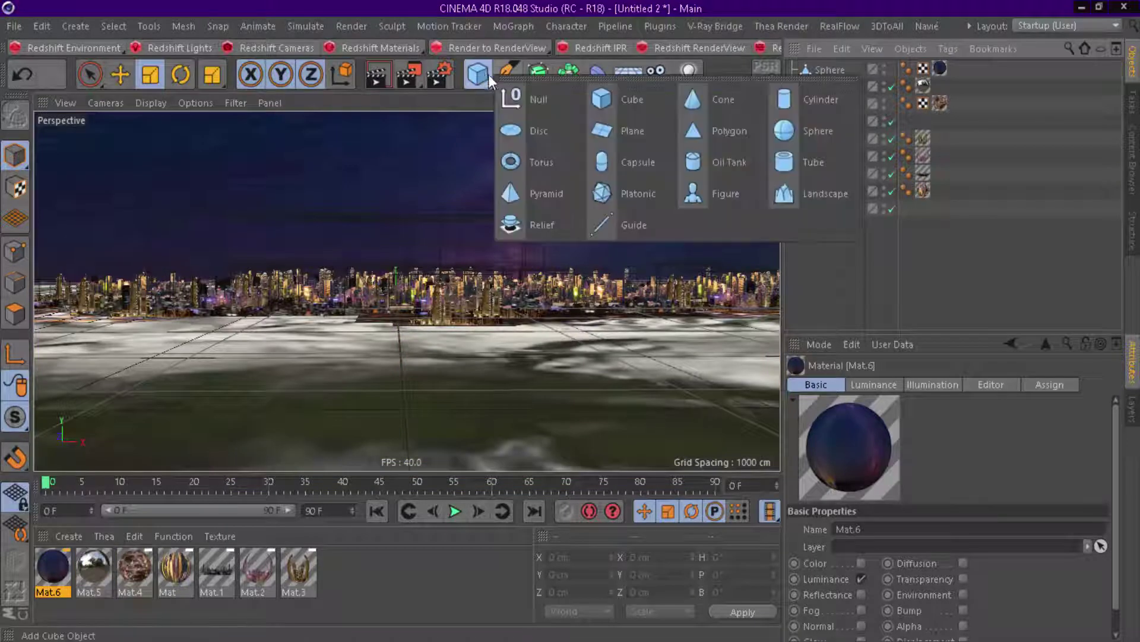
click(629, 74)
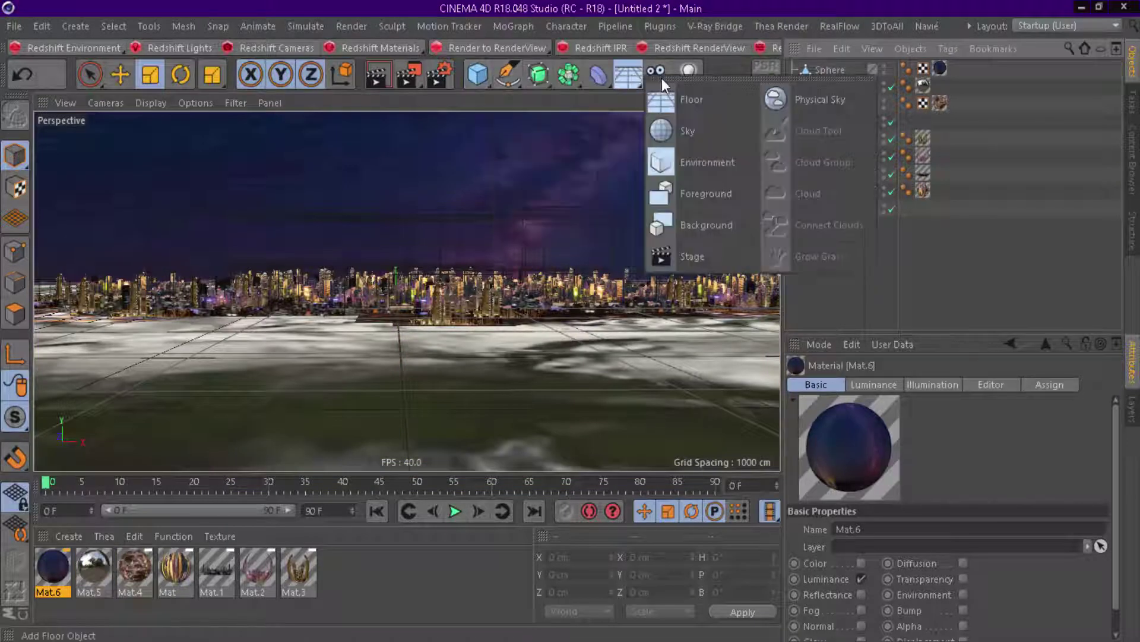
click(709, 136)
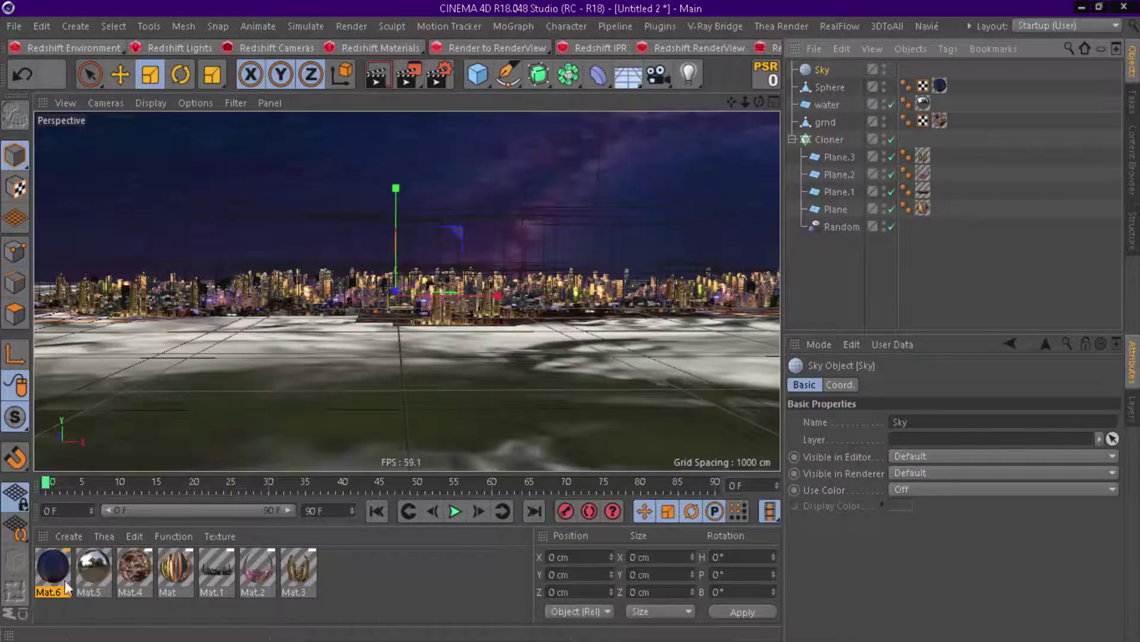
drag(817, 157, 825, 70)
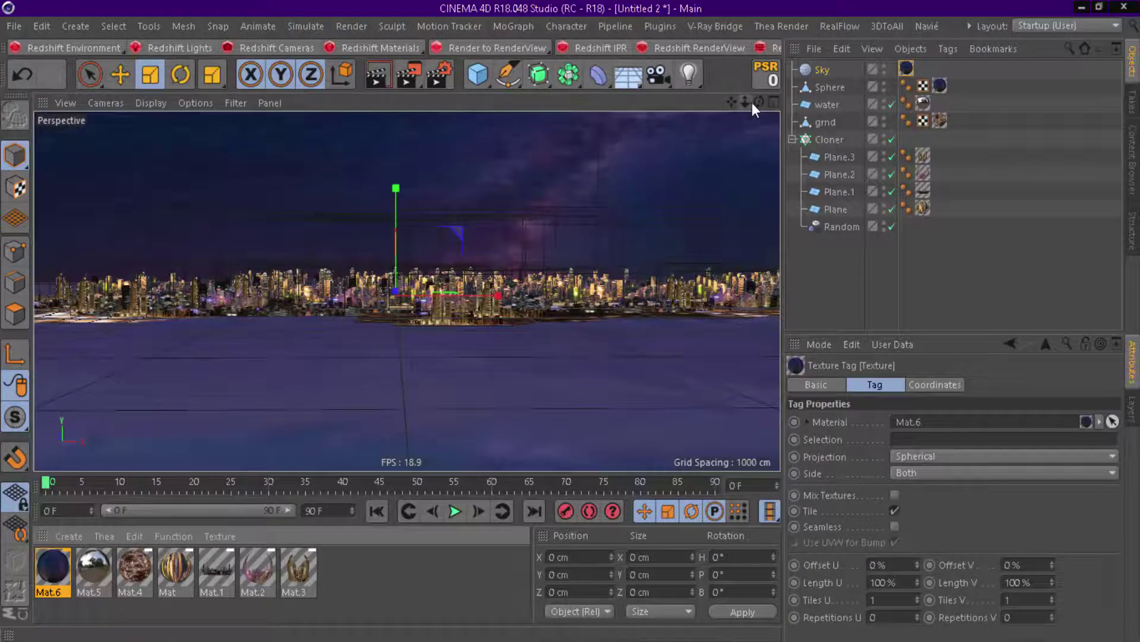
click(383, 77)
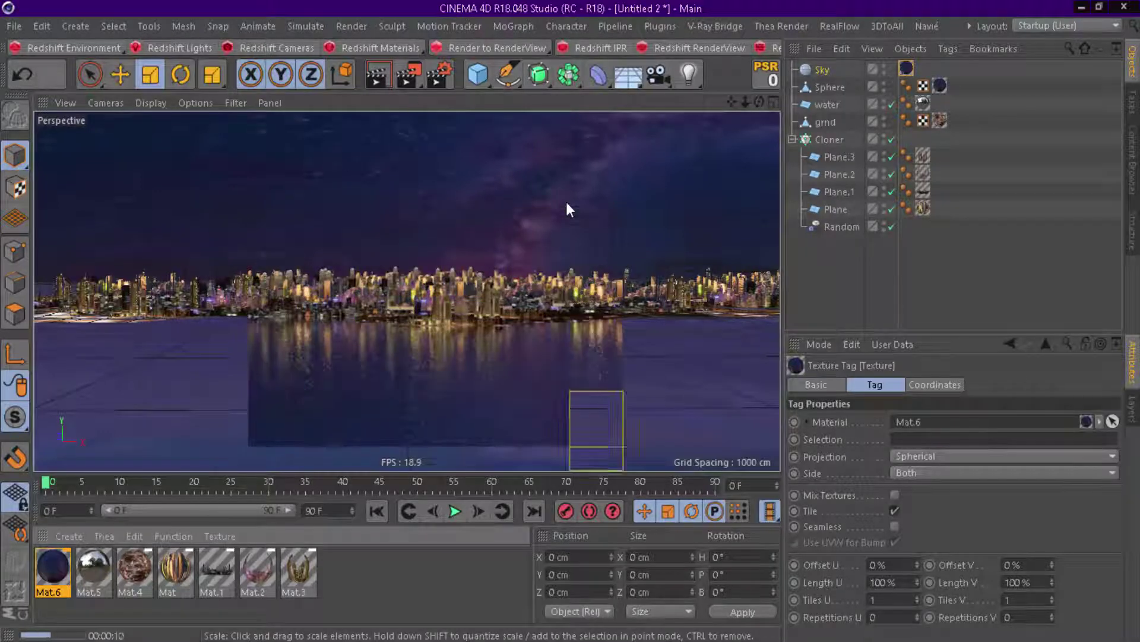
click(825, 263)
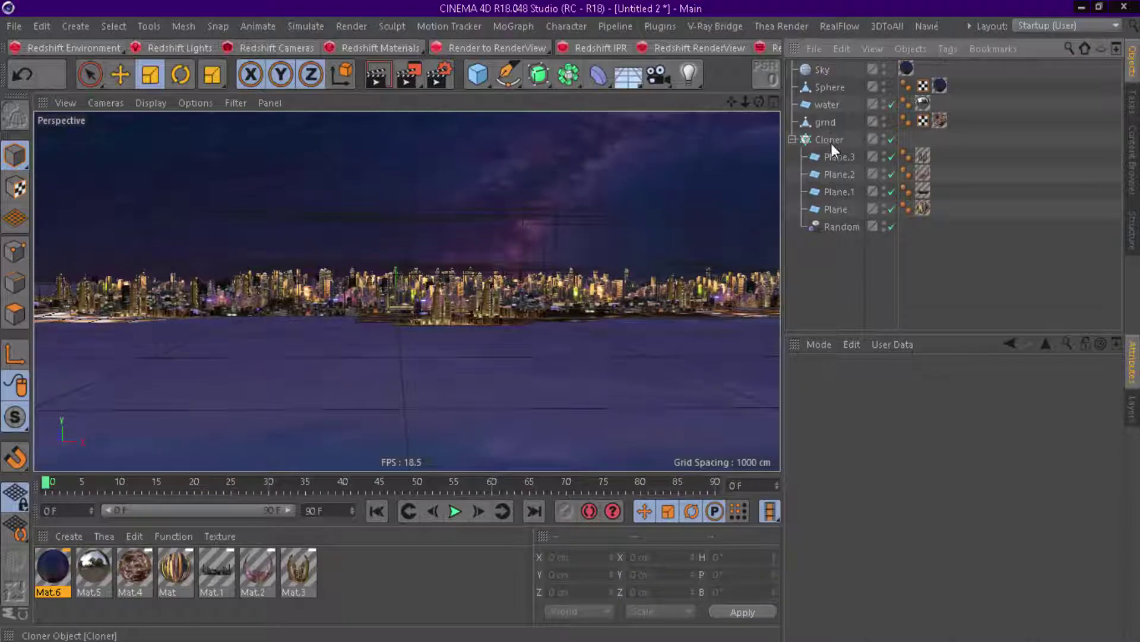
Add a new sphere to the scene and rename it 'moon'.
click(832, 91)
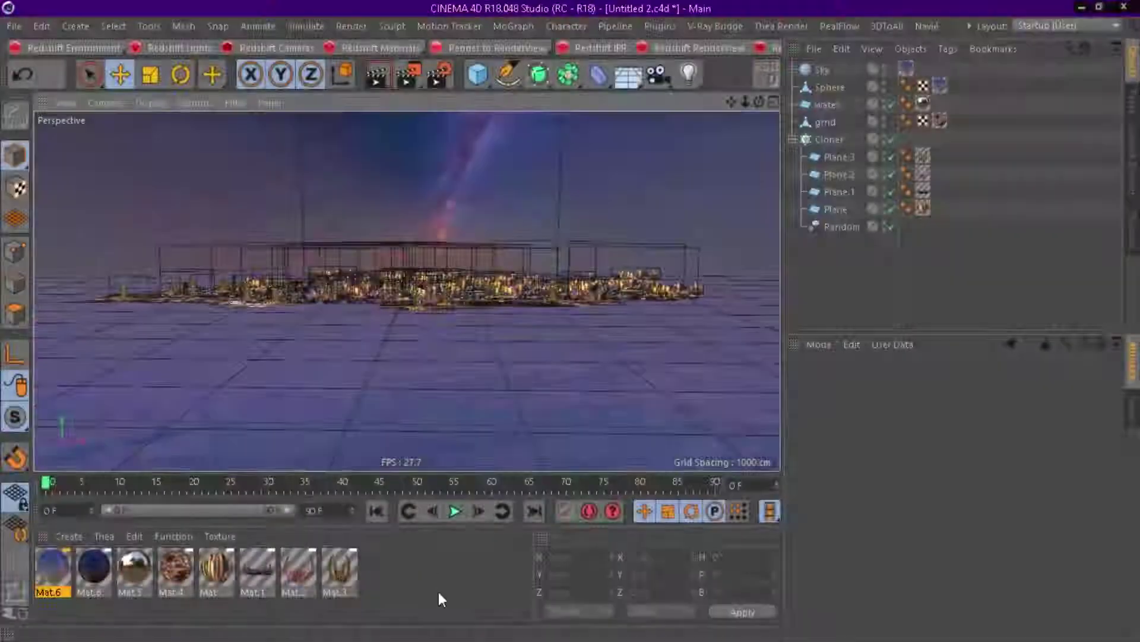
click(489, 71)
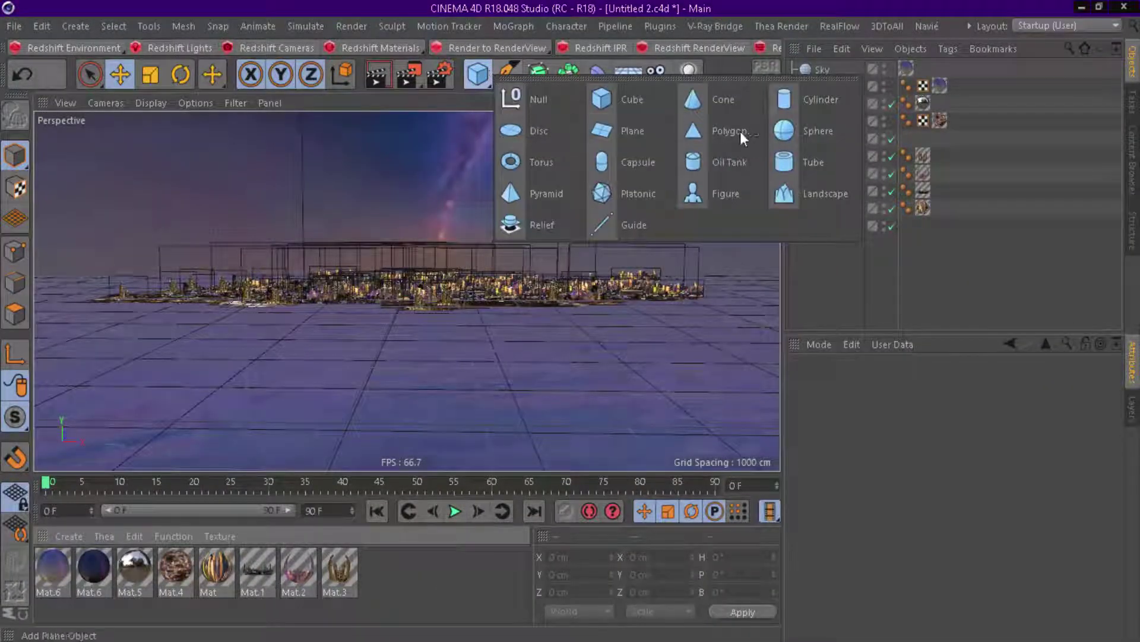
click(774, 135)
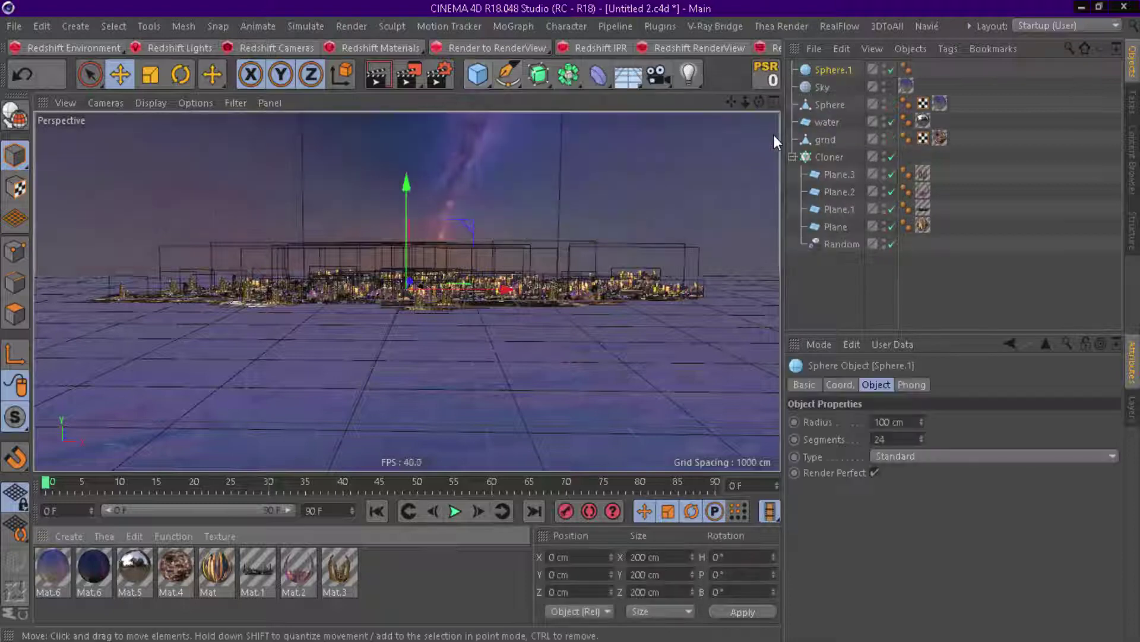
alt+drag(406, 291, 452, 250)
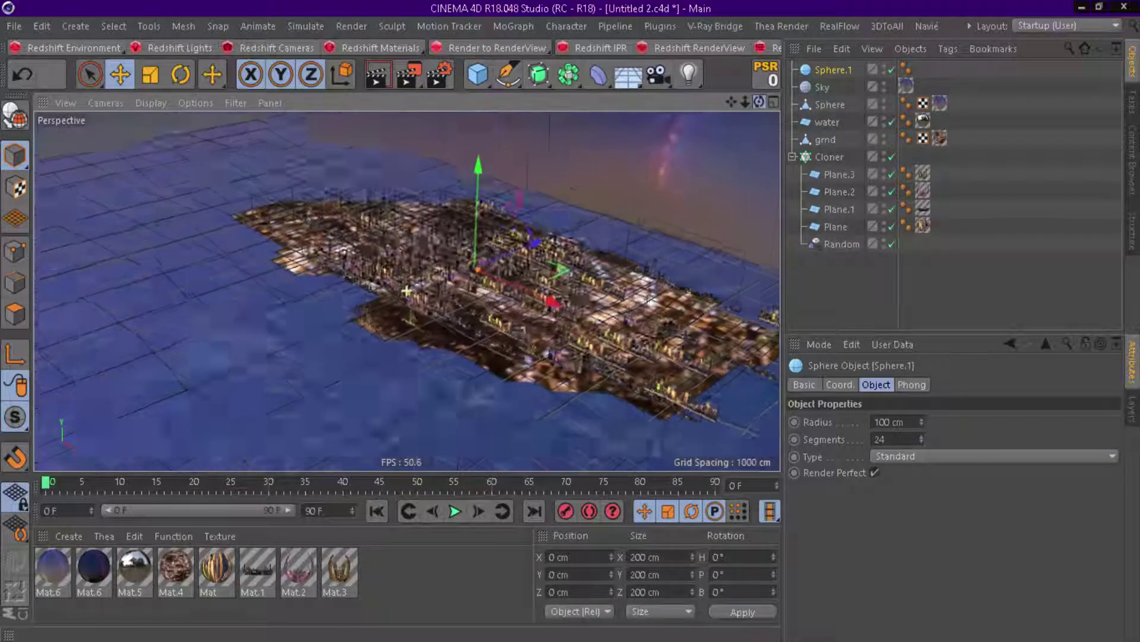
double_click(835, 71)
text(m)
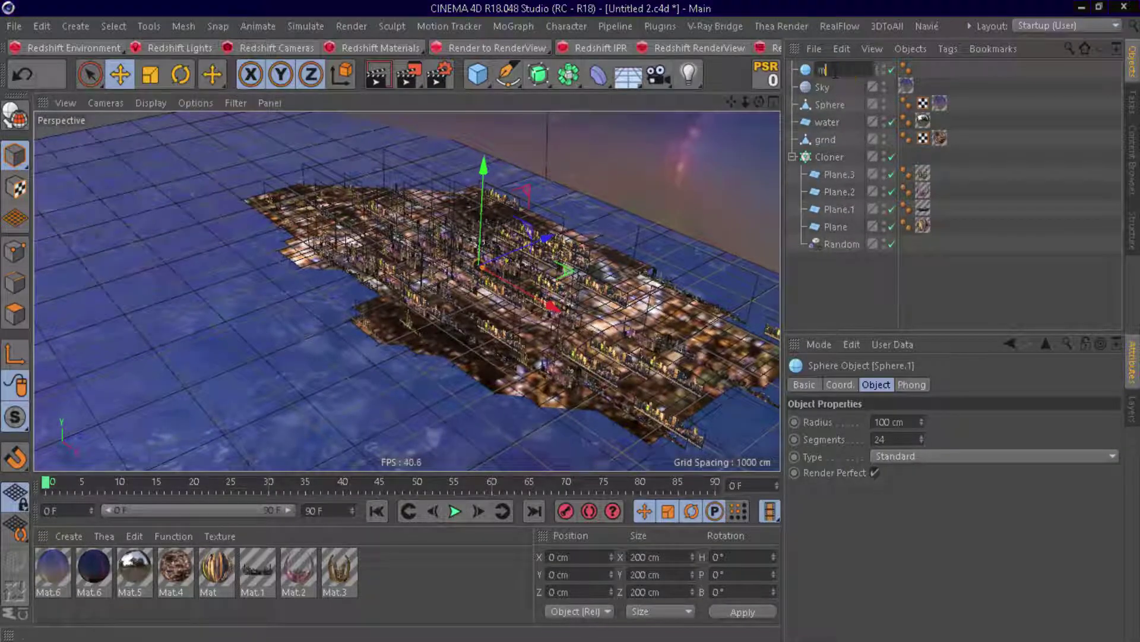
text(oon)
key(Return)
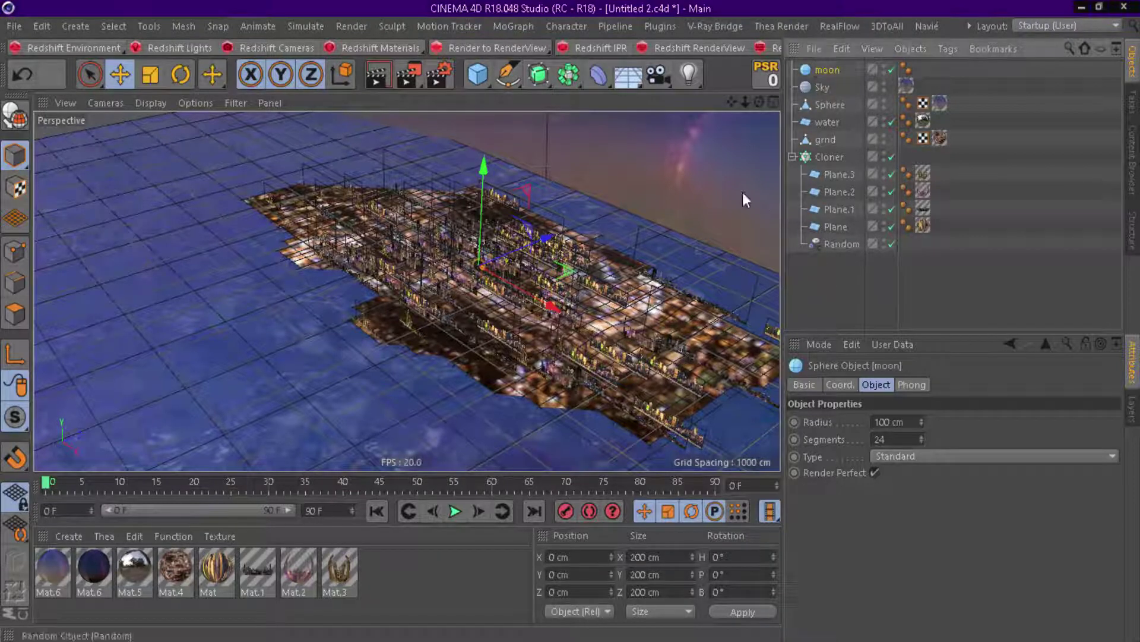
click(662, 171)
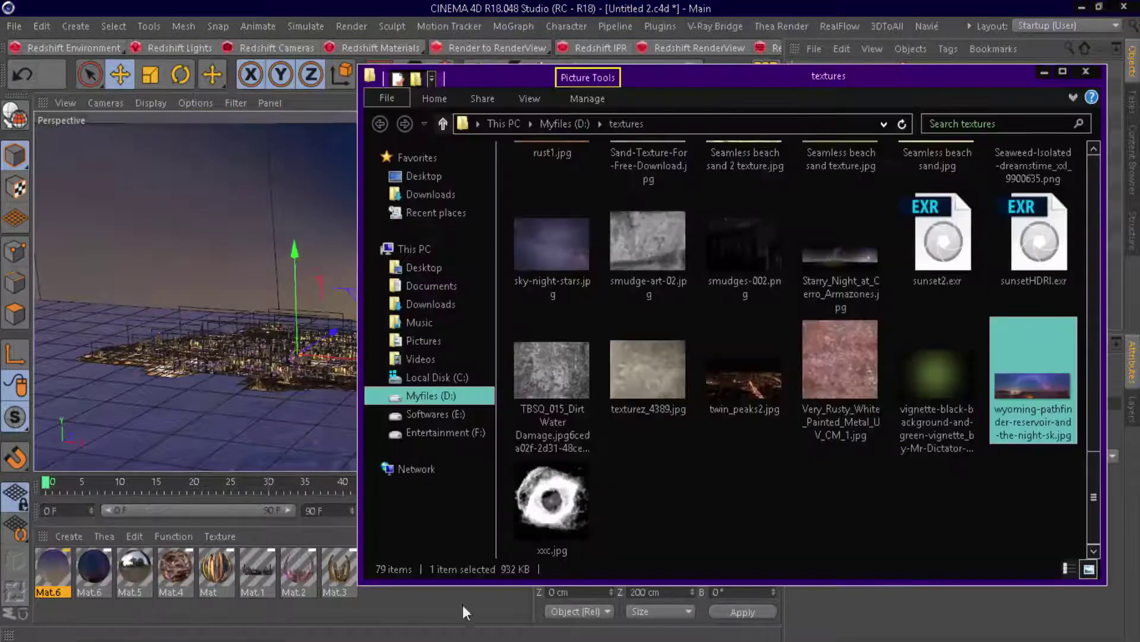
Preview the moon bump map image in the Explorer textures folder.
click(783, 489)
scroll(783, 451, up, 5)
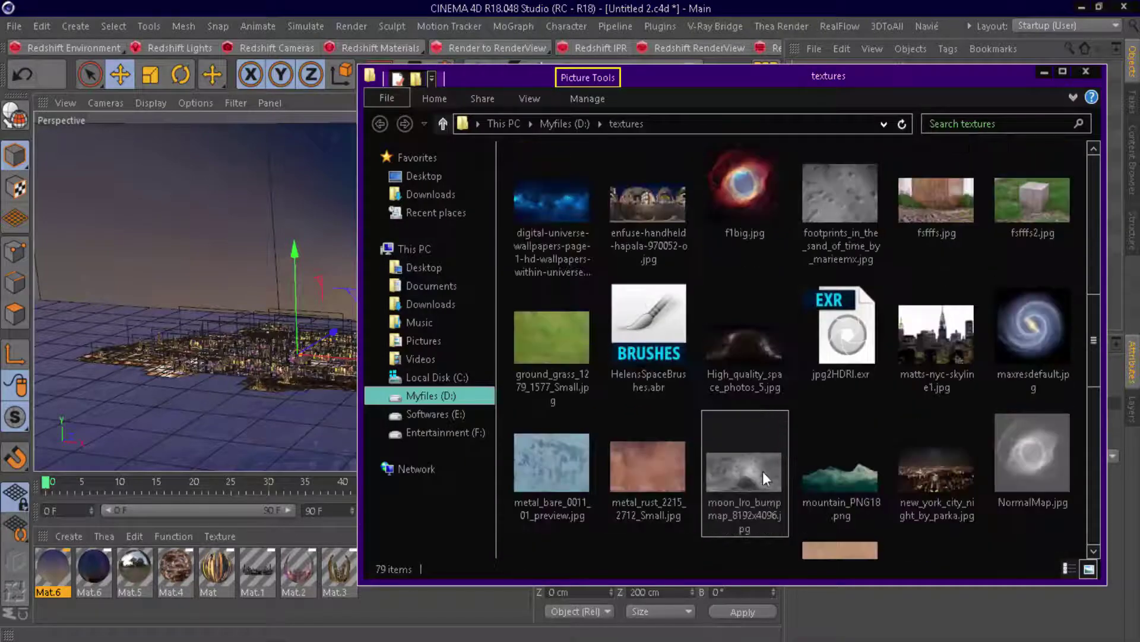
double_click(764, 467)
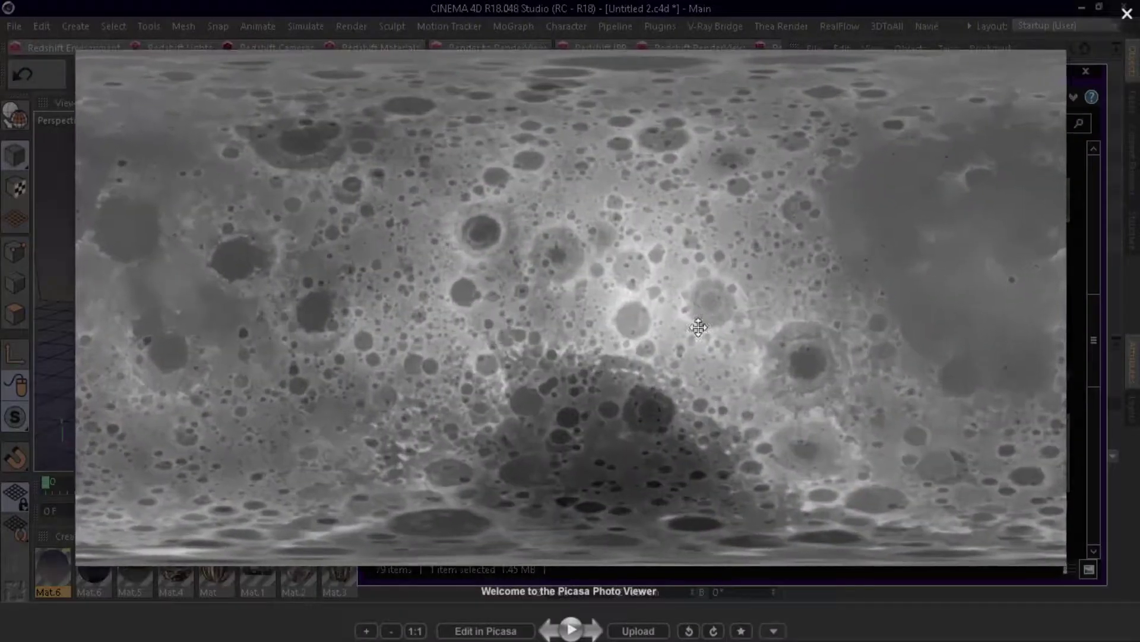
key(Escape)
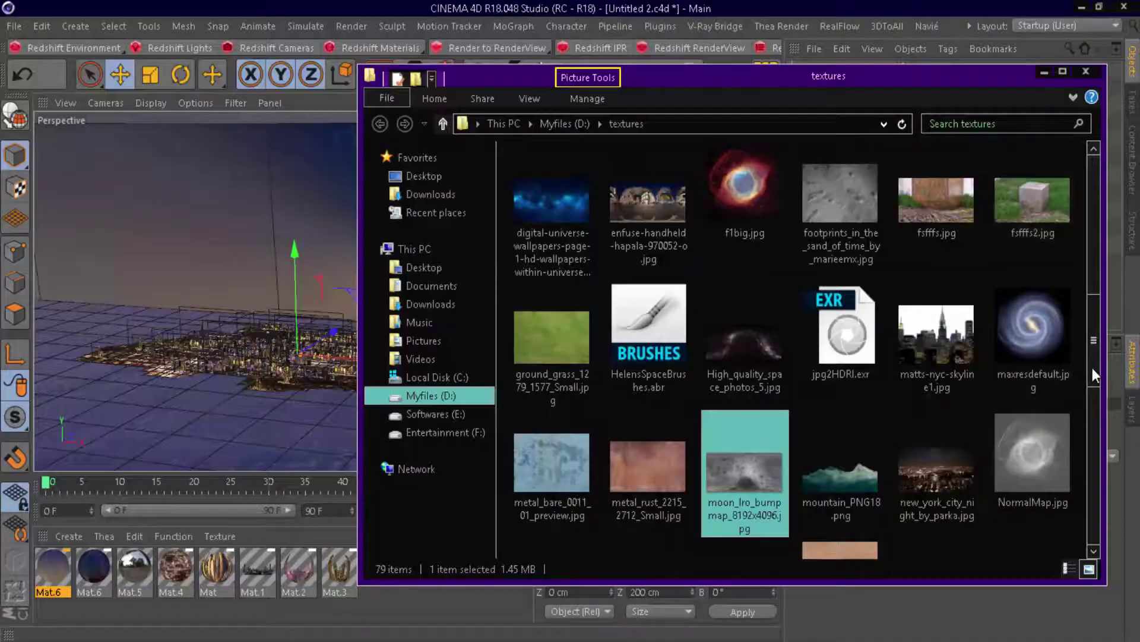
drag(1092, 368, 1092, 334)
Create a new material Mat.7 with Luminance enabled and Color disabled.
click(1044, 76)
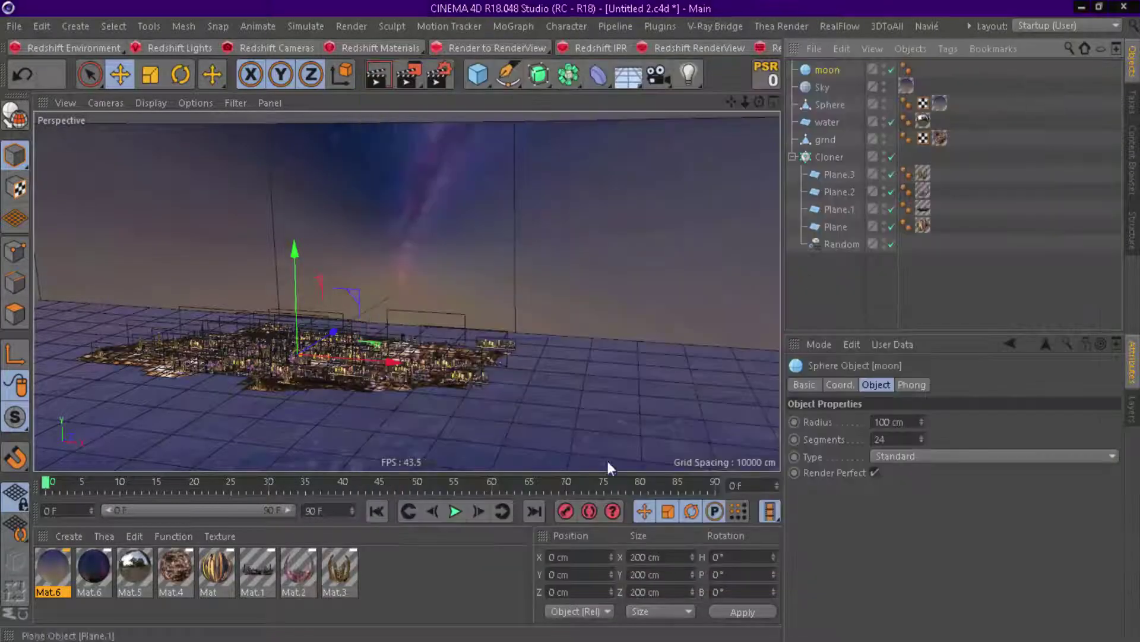
double_click(387, 575)
double_click(52, 563)
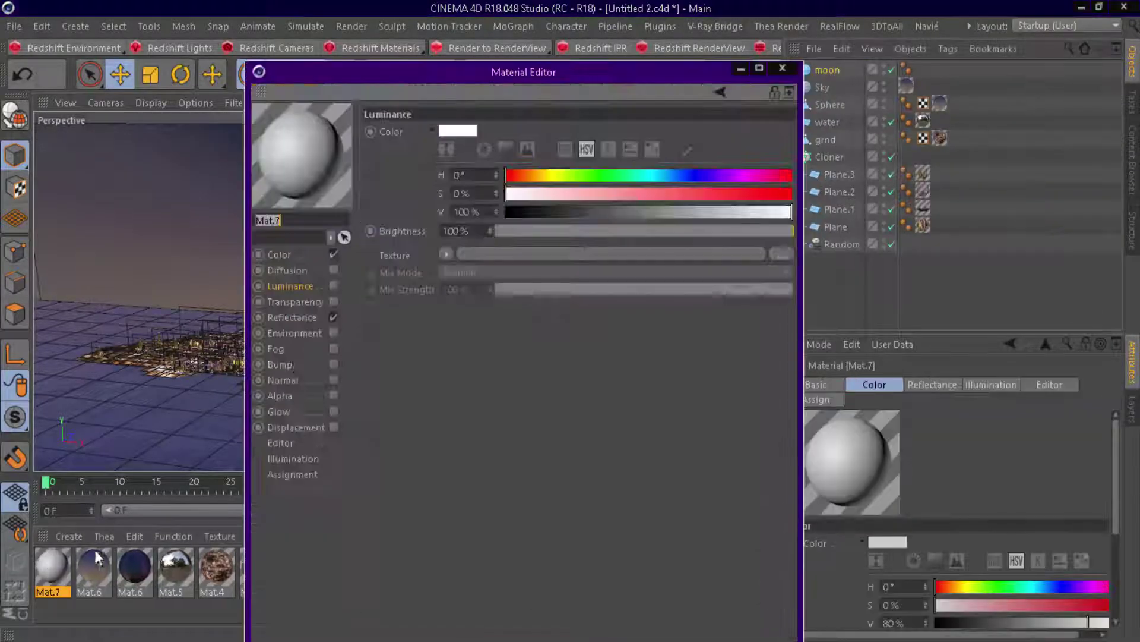
click(334, 285)
click(334, 255)
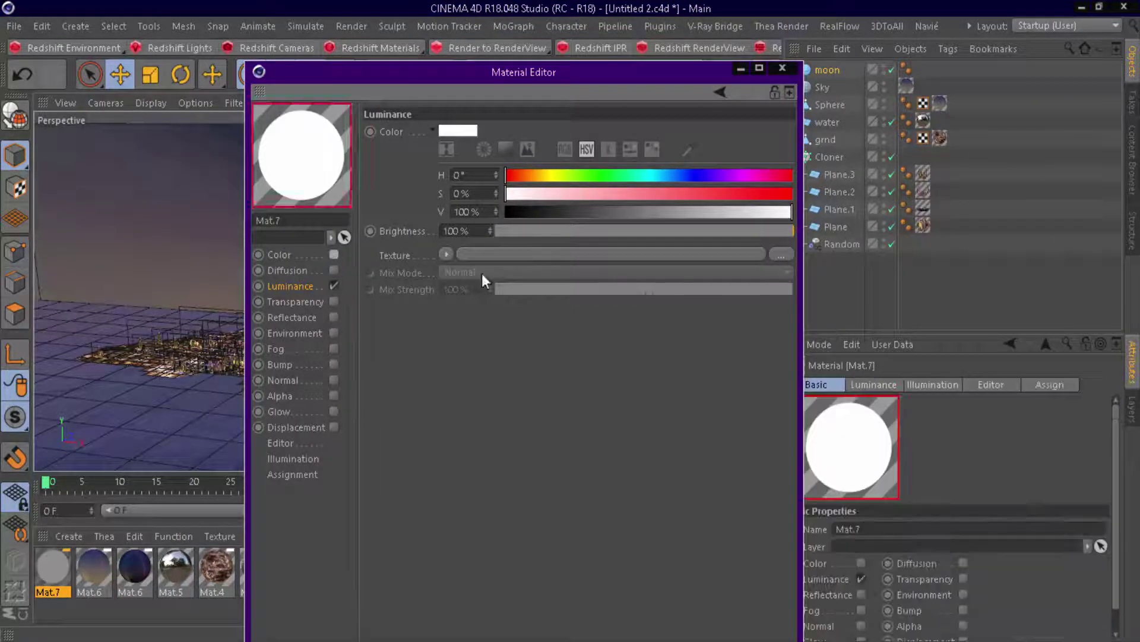
Load moon_lro_bumpmap_8192x4096.jpg as Mat.7's luminance texture.
click(783, 255)
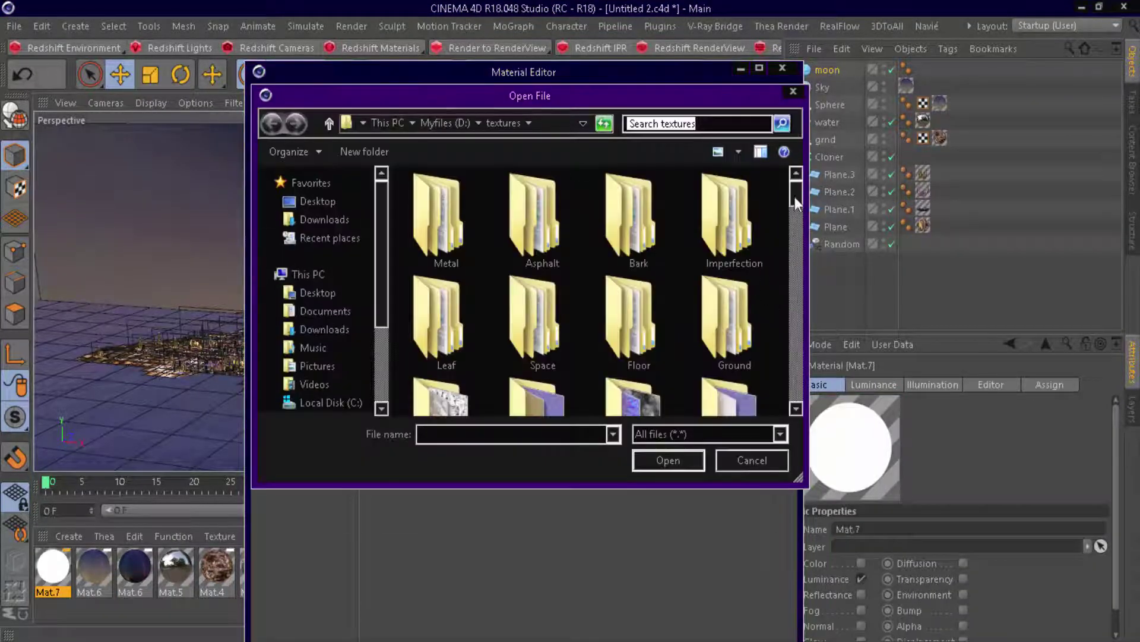
drag(796, 187, 805, 289)
click(768, 269)
key(Return)
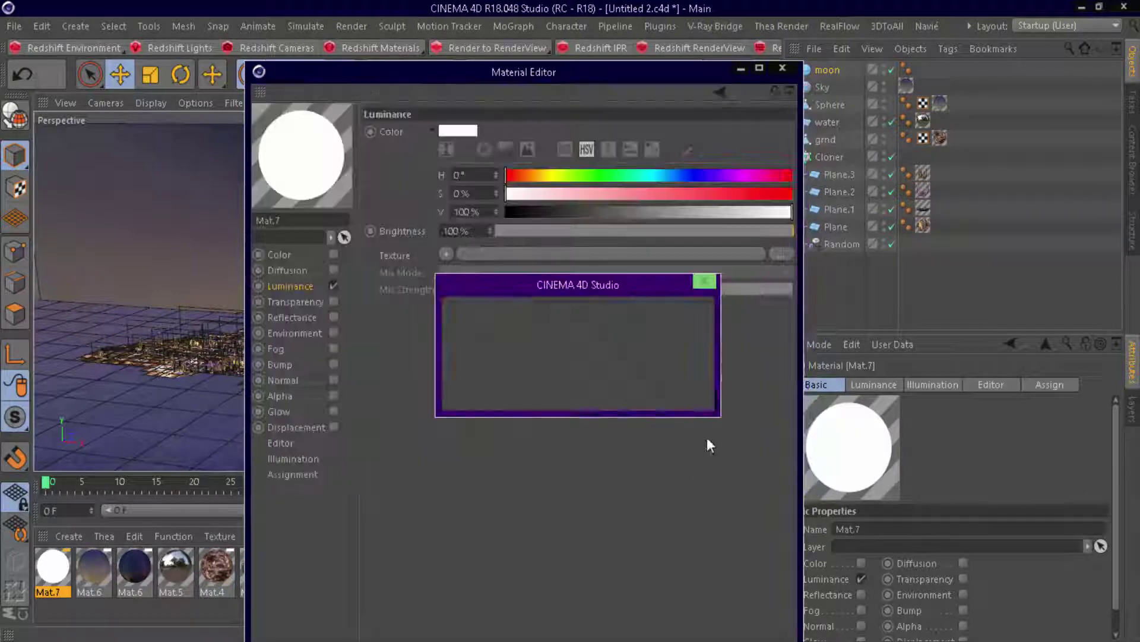
click(692, 393)
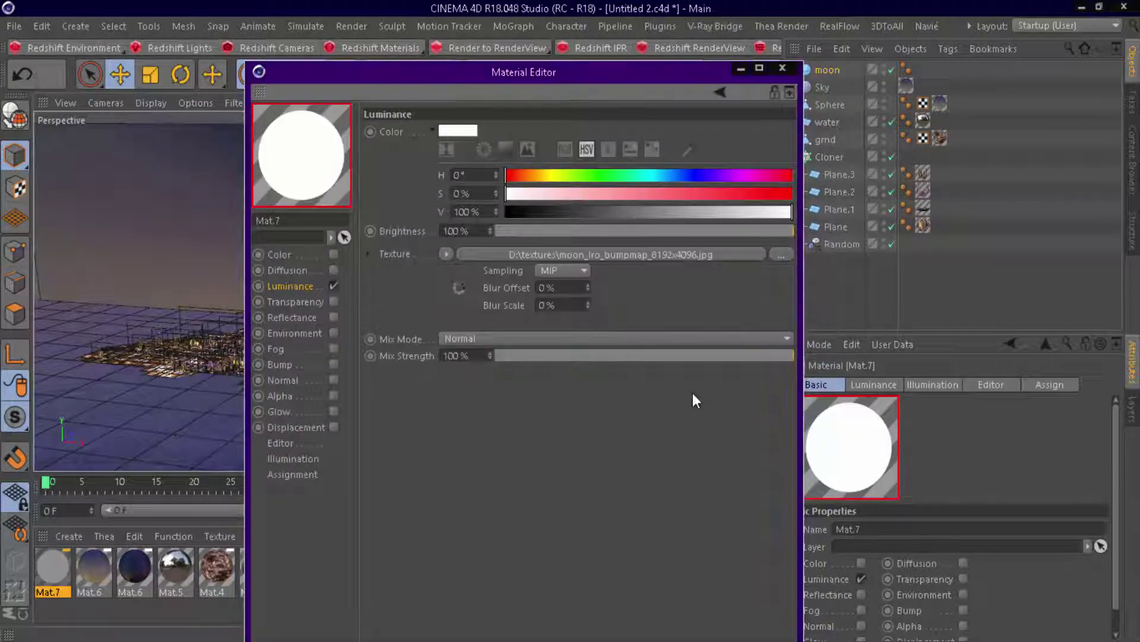
click(783, 69)
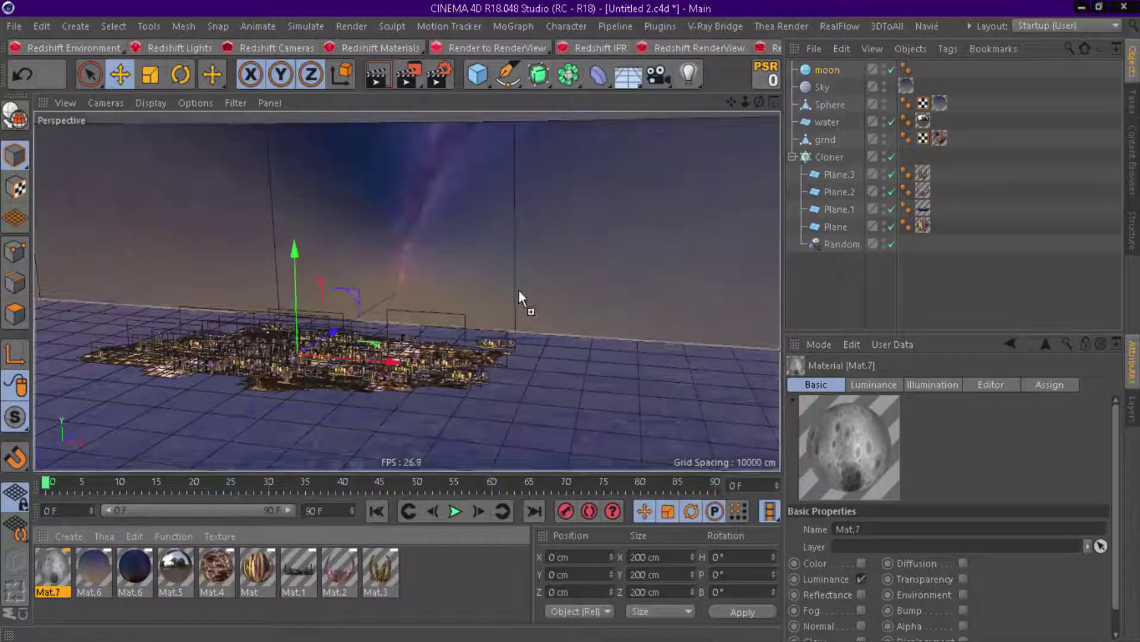
Apply Mat.7 to the moon sphere, raise it above the city and enlarge it to about 188%.
drag(518, 295, 806, 104)
drag(837, 69, 837, 71)
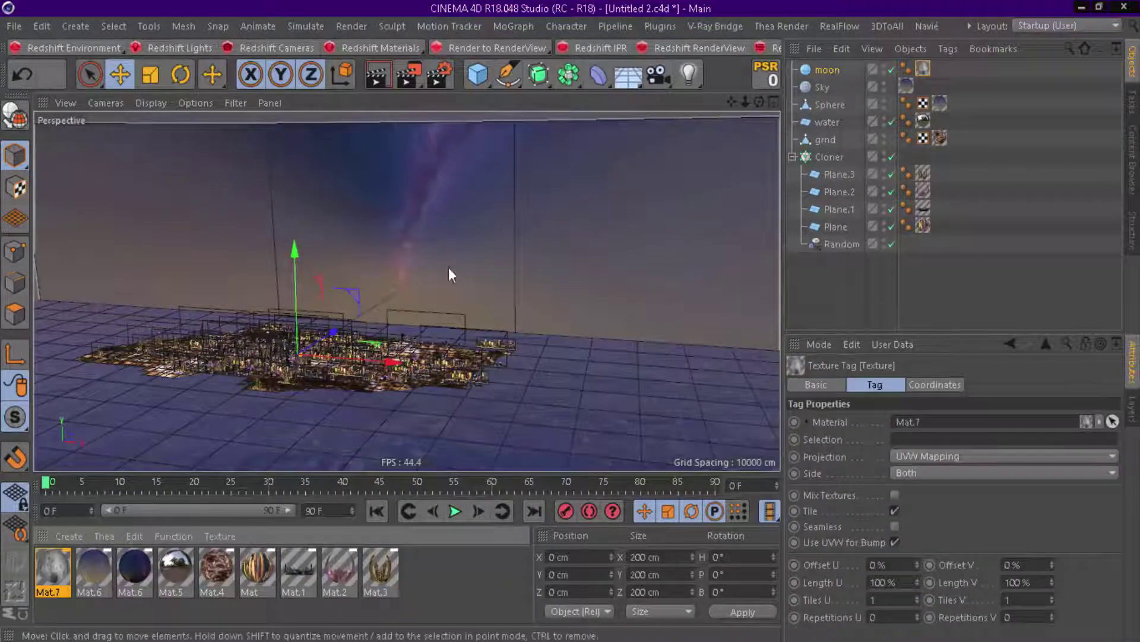
mouse_move(350, 328)
mouse_down()
mouse_move(373, 166)
mouse_move(375, 177)
mouse_up()
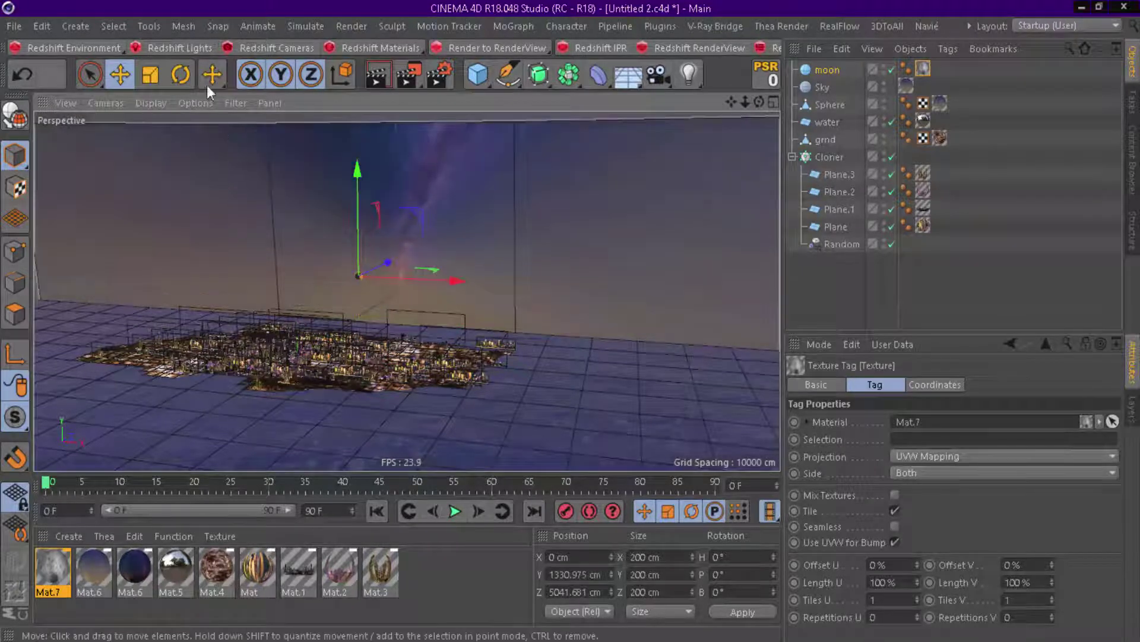
click(150, 74)
scroll(347, 309, up, 3)
scroll(357, 294, up, 2)
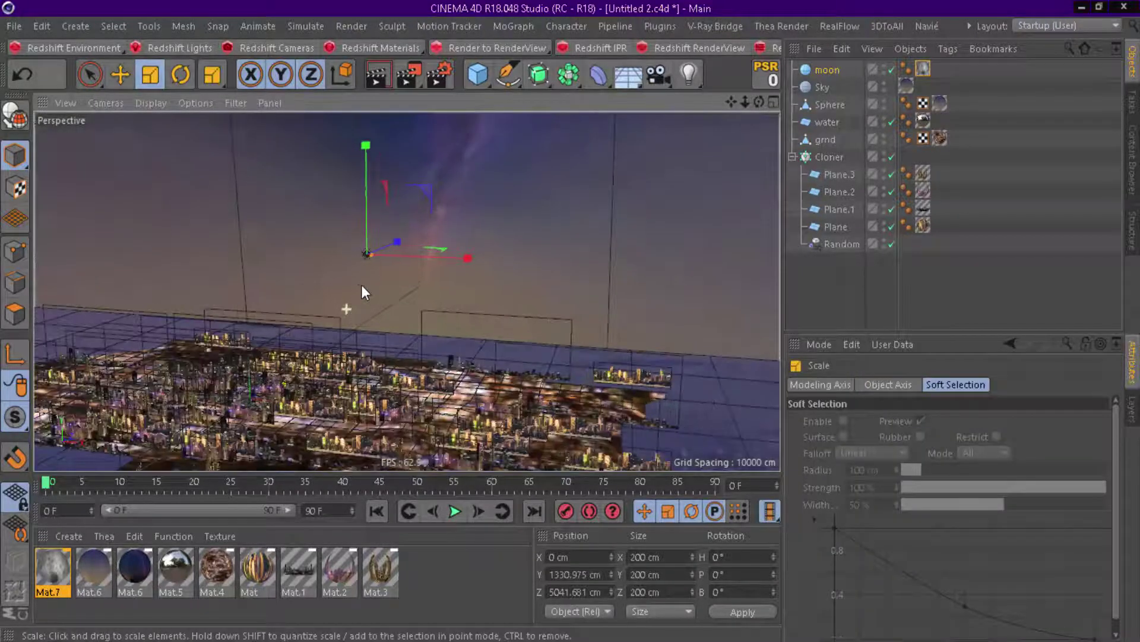
drag(361, 284, 665, 265)
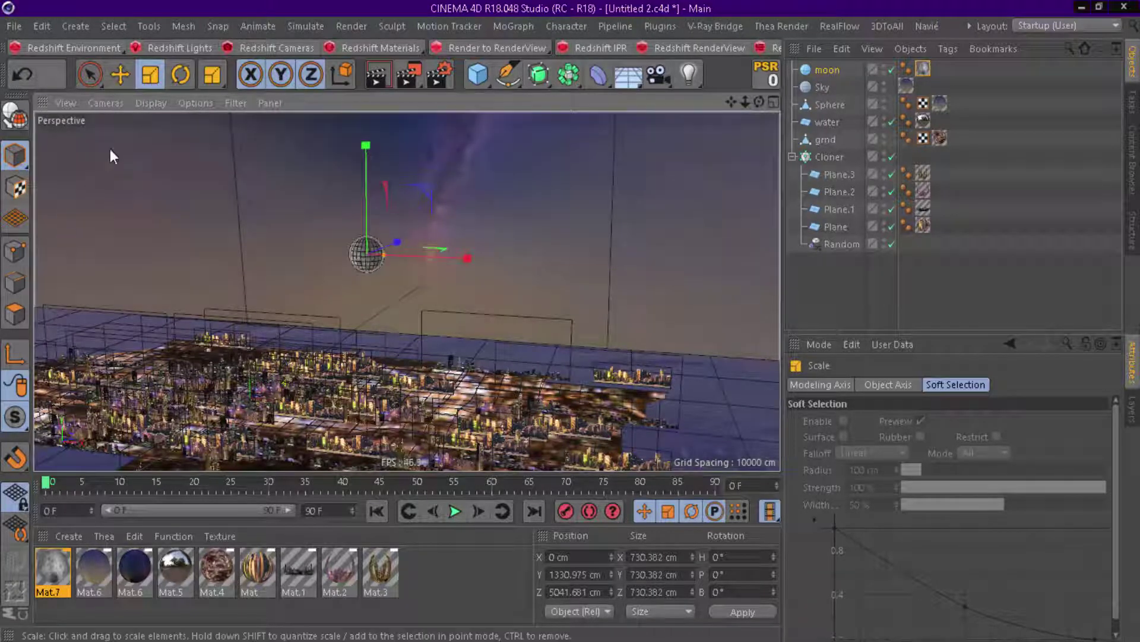
Level the view and turn the moon's heading to about -42°.
click(149, 103)
click(187, 146)
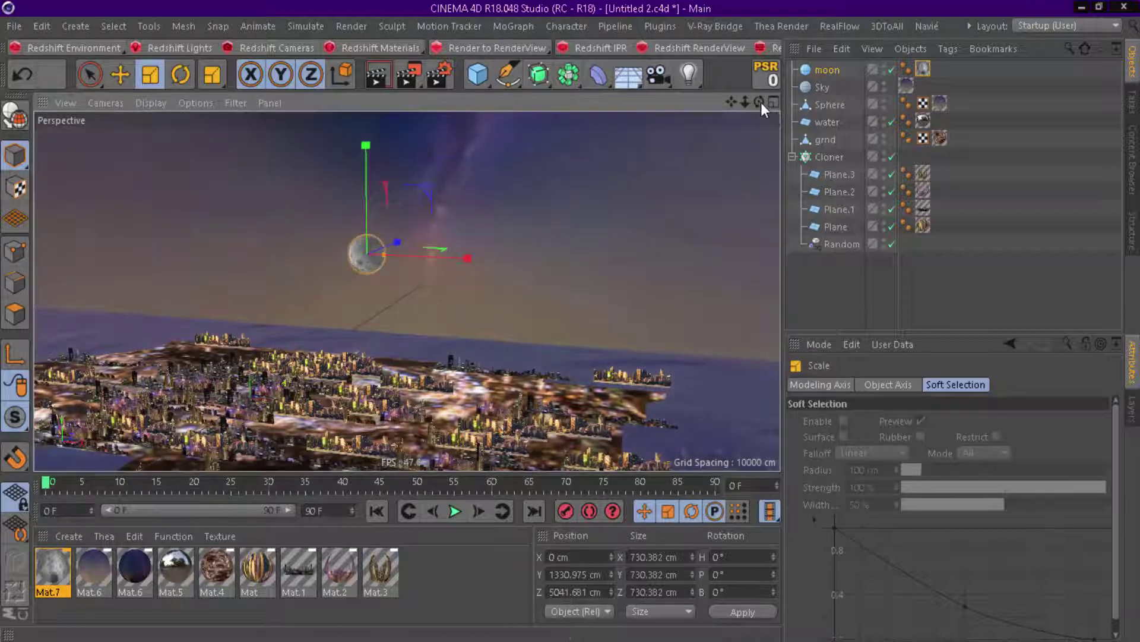
drag(761, 102, 365, 83)
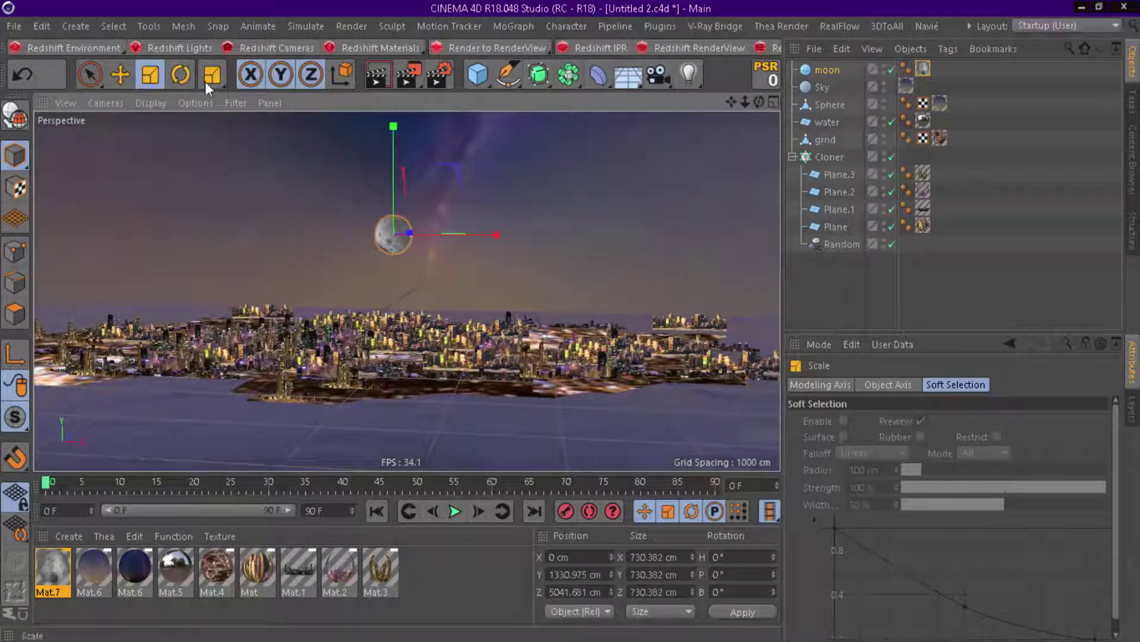
key(r)
mouse_move(416, 235)
mouse_down()
mouse_move(345, 244)
mouse_move(446, 234)
mouse_up()
drag(759, 102, 409, 290)
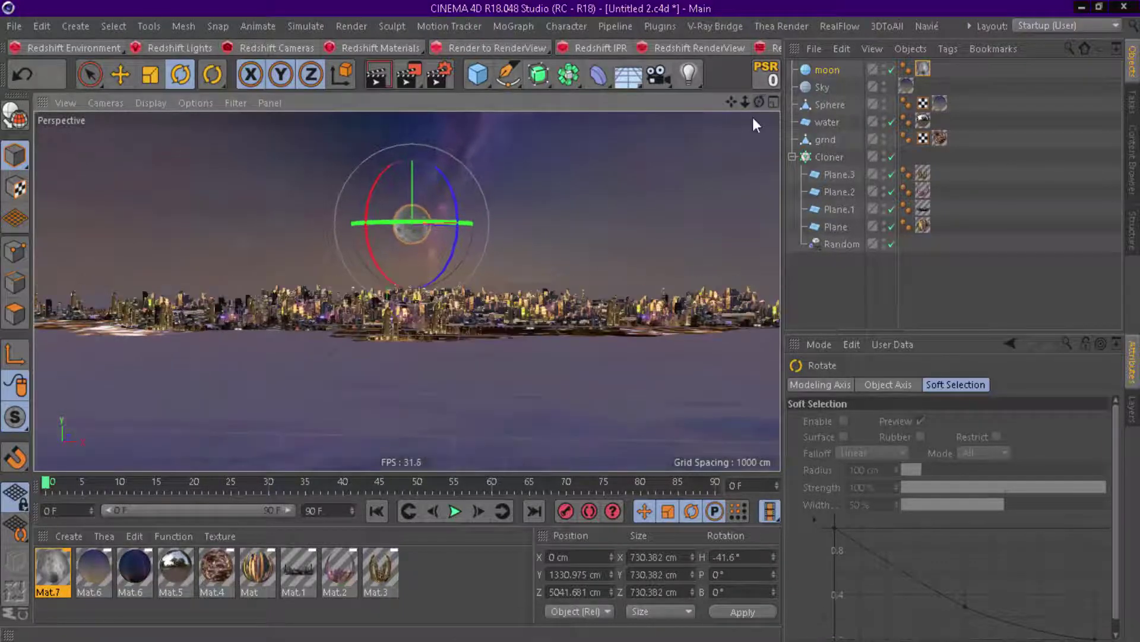
Bring the view closer over the city skyline and render the viewport.
drag(745, 102, 745, 142)
mouse_move(760, 102)
mouse_down()
mouse_move(773, 155)
mouse_move(769, 119)
mouse_up()
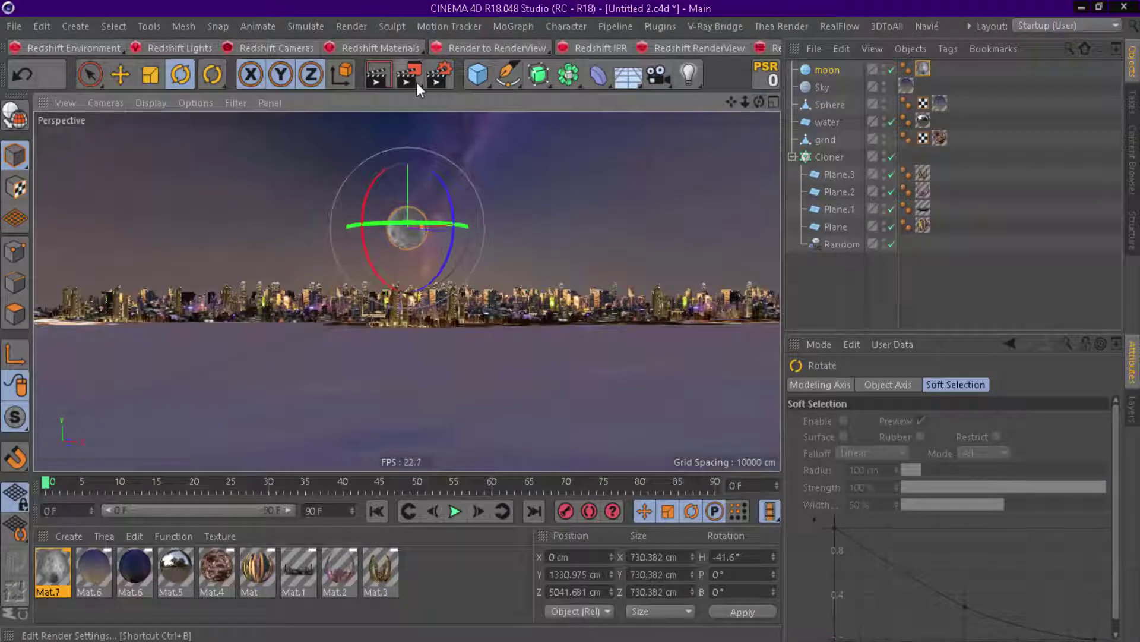
click(384, 74)
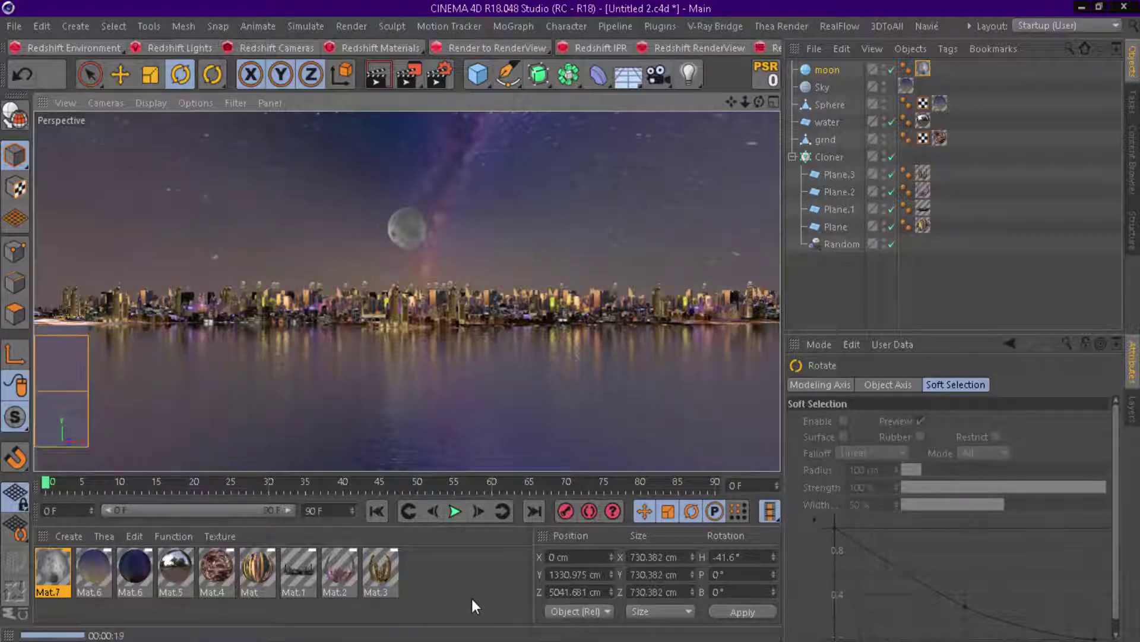
Lower the Mat.6 sky material's luminance brightness to 28%.
double_click(103, 575)
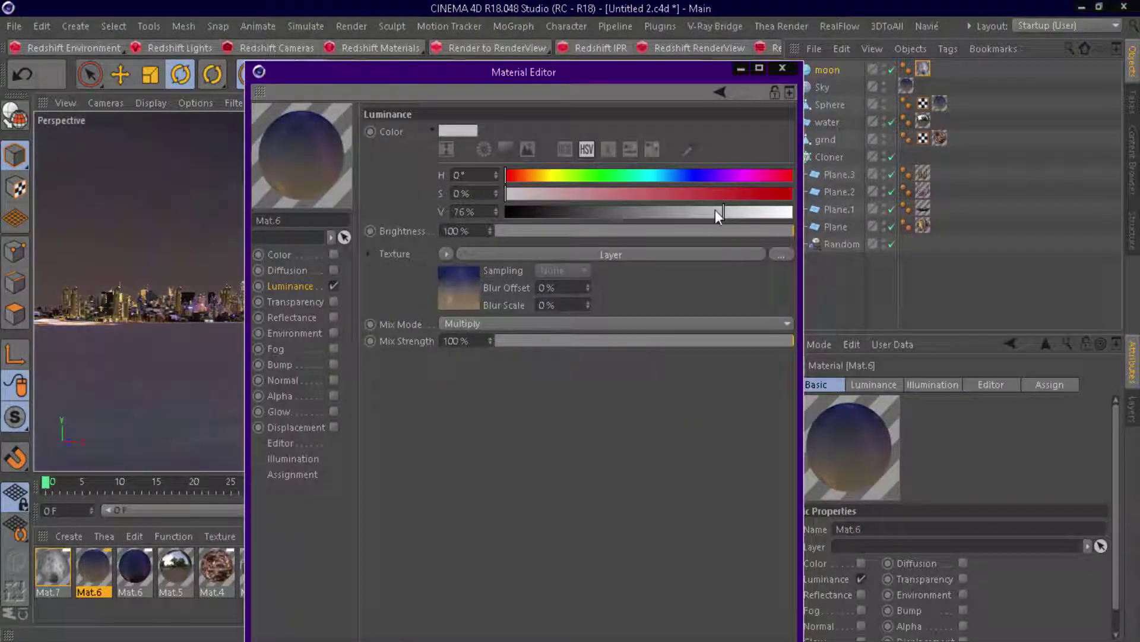
drag(717, 213, 693, 211)
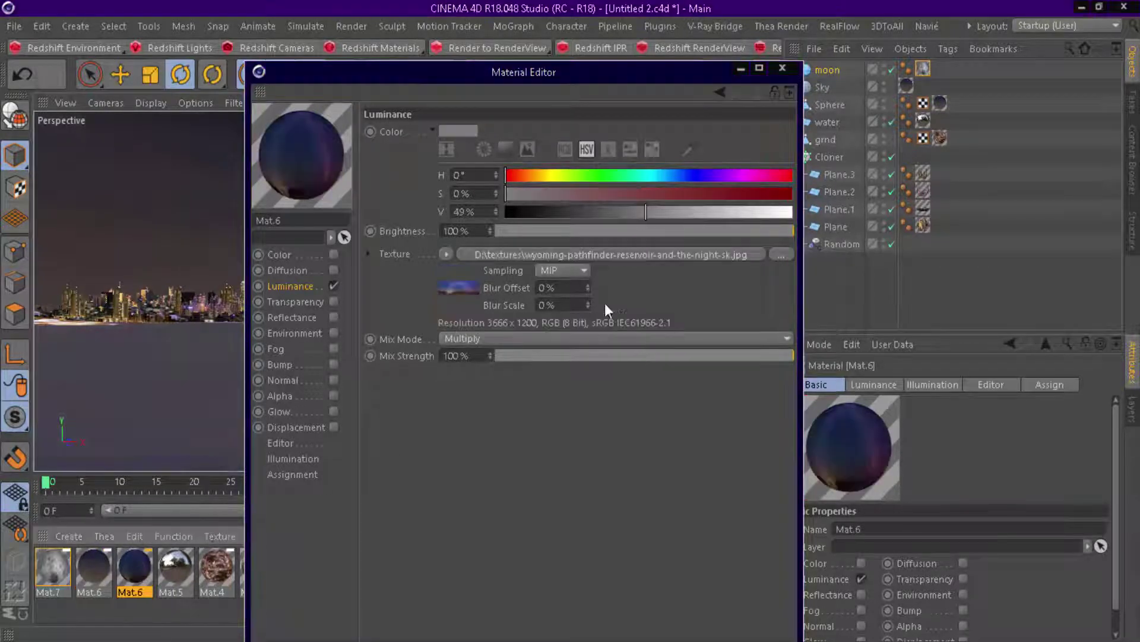
click(585, 217)
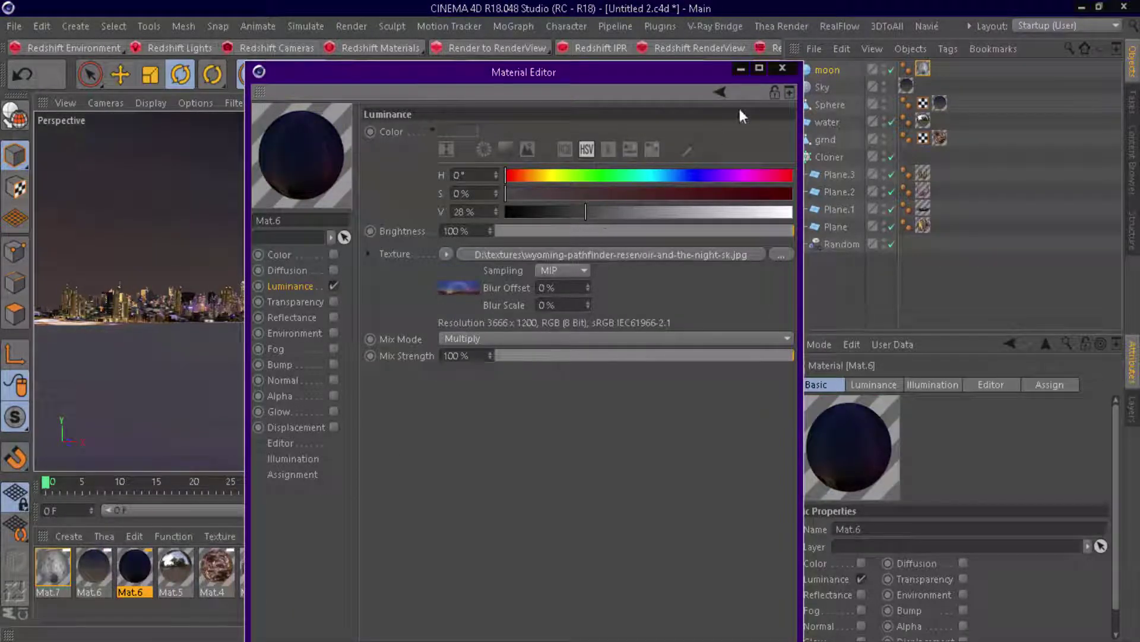
click(785, 67)
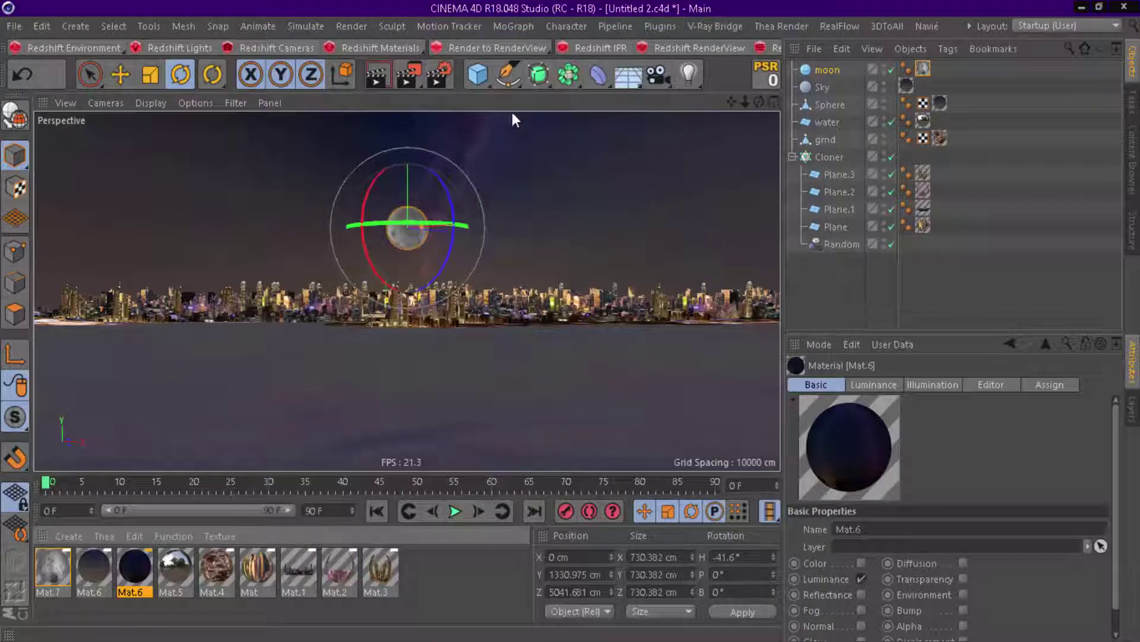
Render a region preview over the water below the city.
click(416, 77)
click(470, 103)
drag(300, 191, 562, 466)
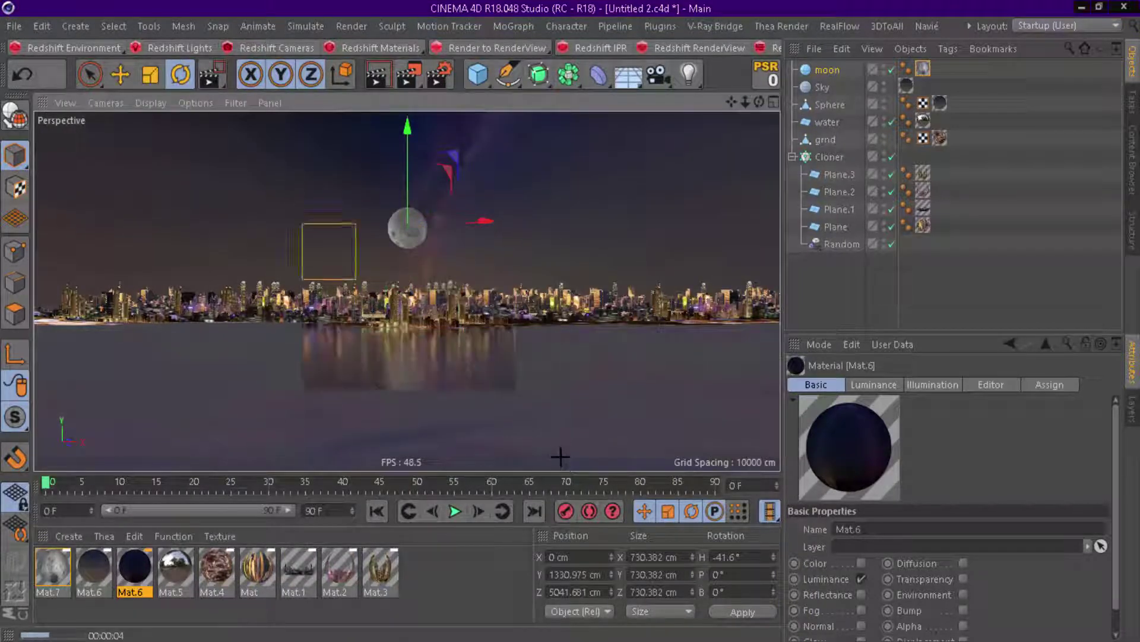
Select the water plane to clear the render and orbit to look down over the city island.
click(539, 353)
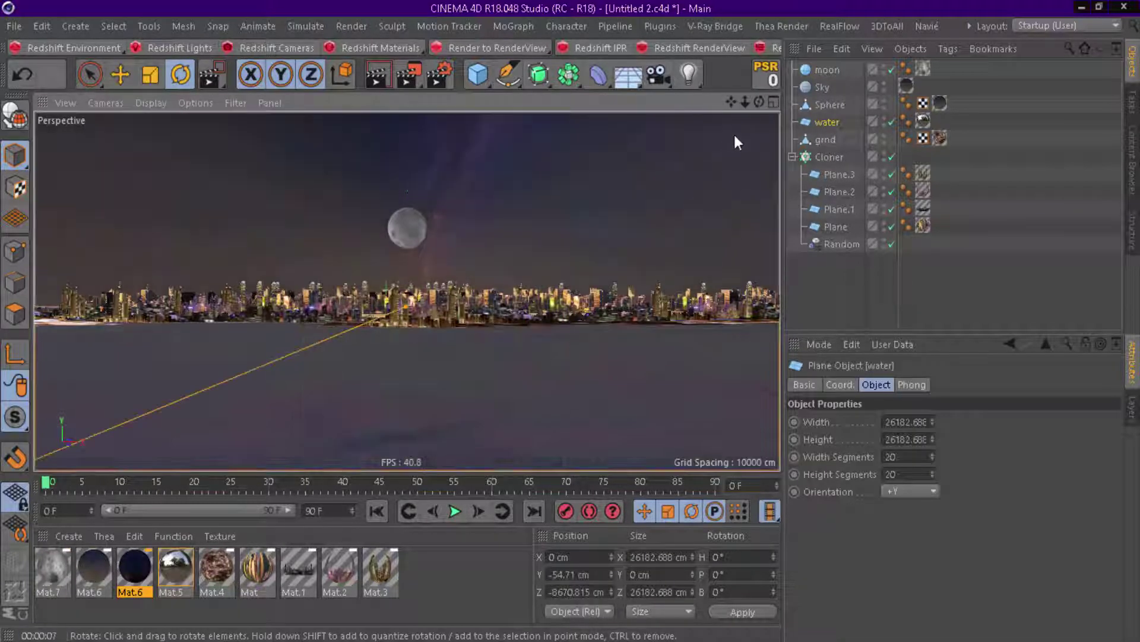
drag(759, 104, 731, 155)
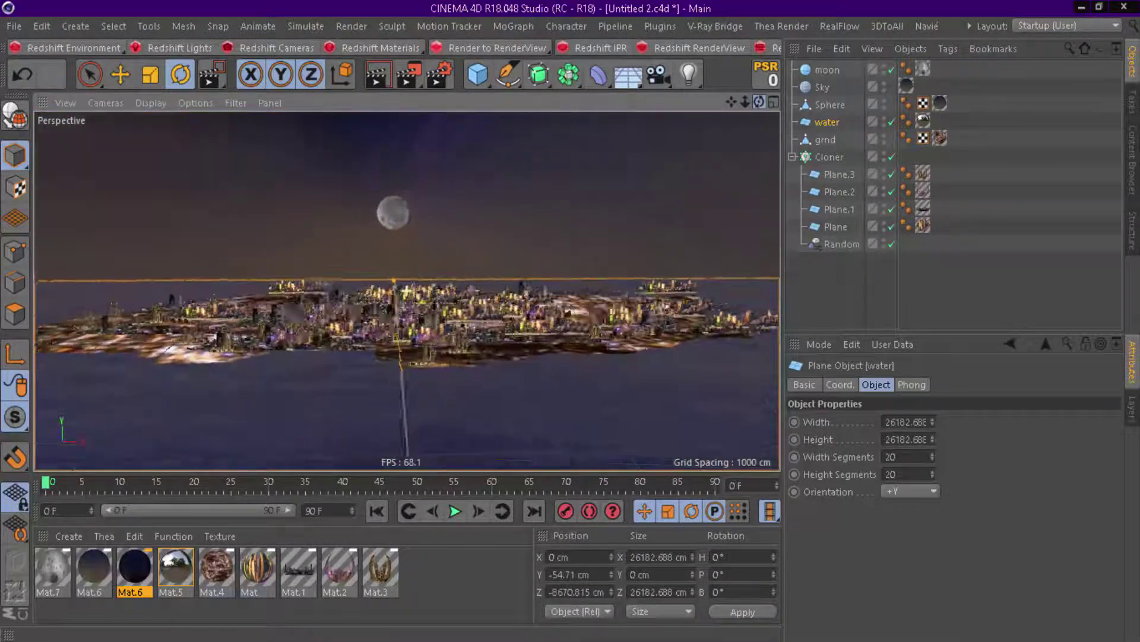
drag(731, 154, 747, 116)
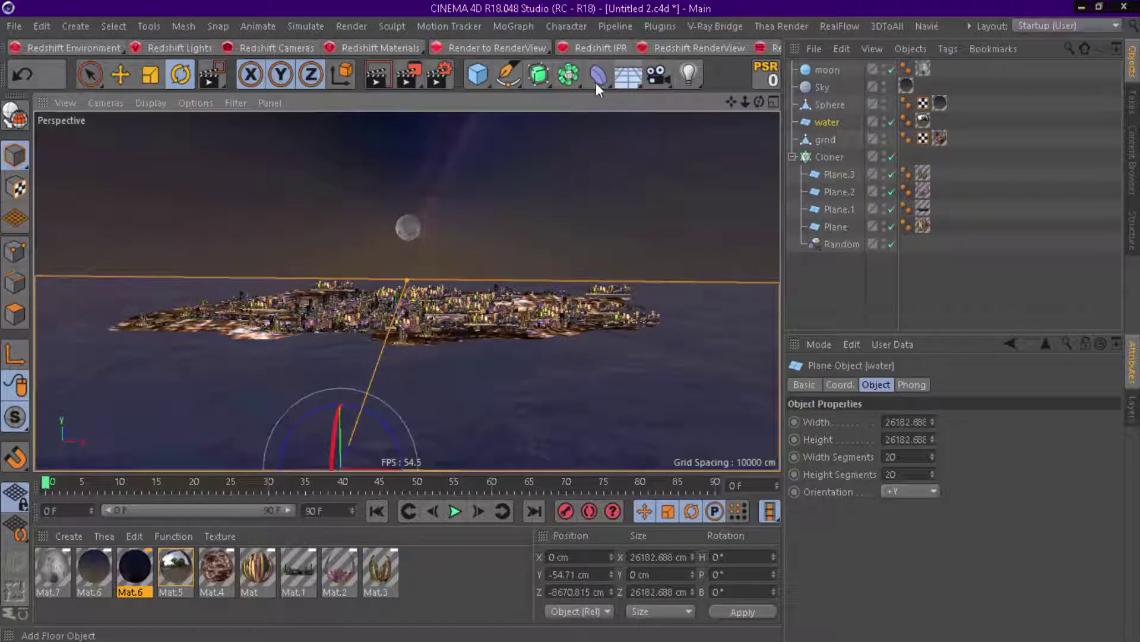
Add a light, parent it under the moon and reset it to the moon's centre.
click(689, 75)
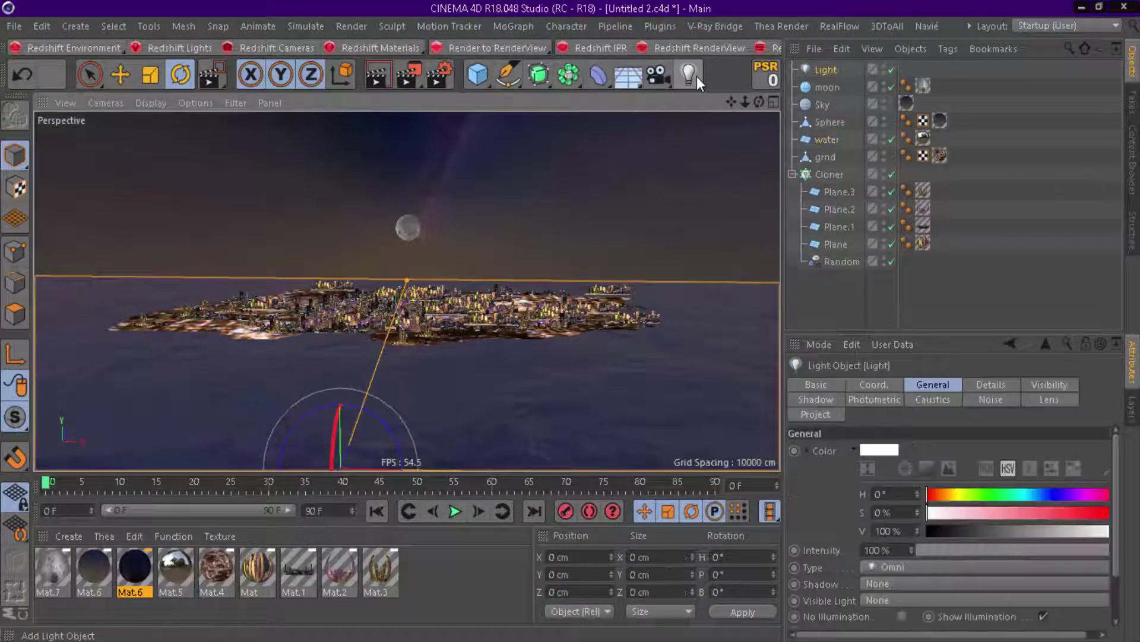
click(120, 75)
drag(397, 198, 397, 124)
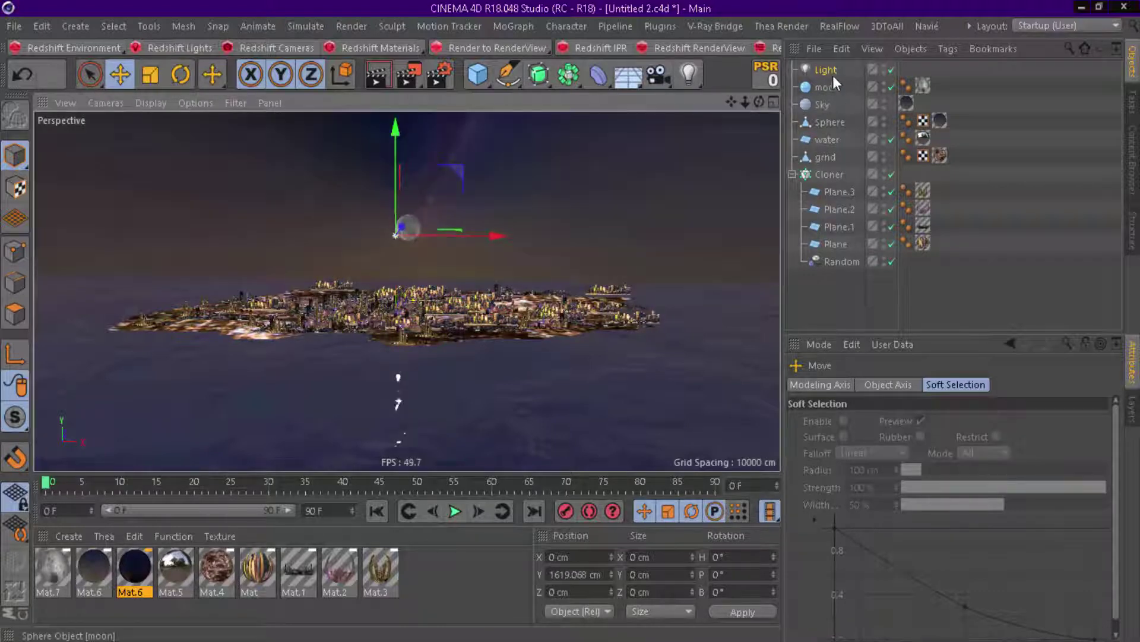
drag(834, 76, 830, 85)
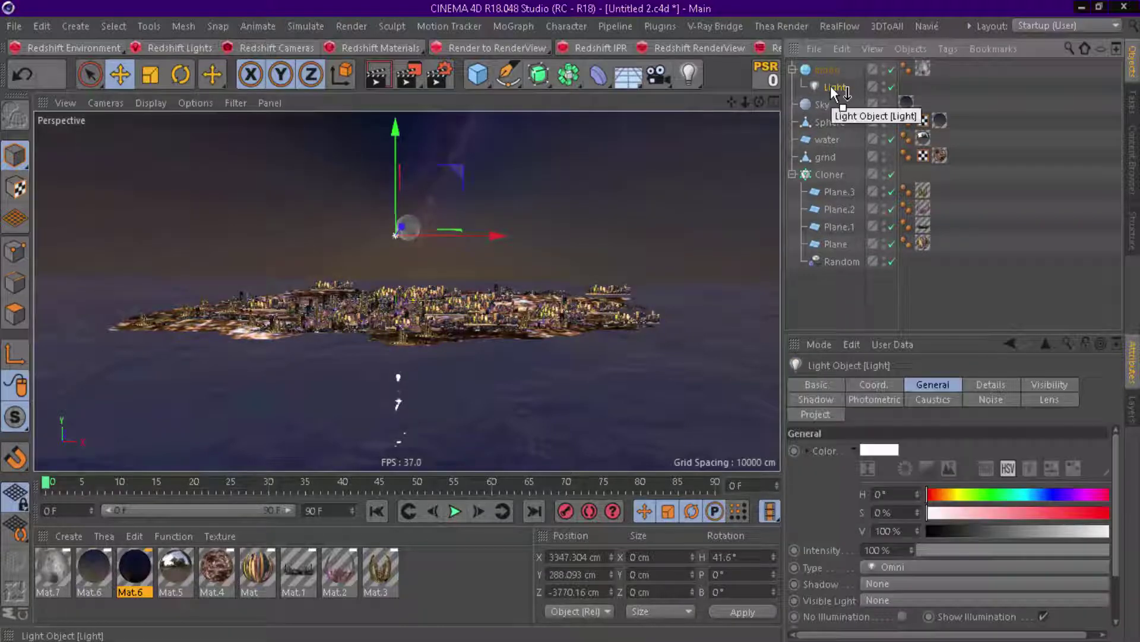
click(772, 72)
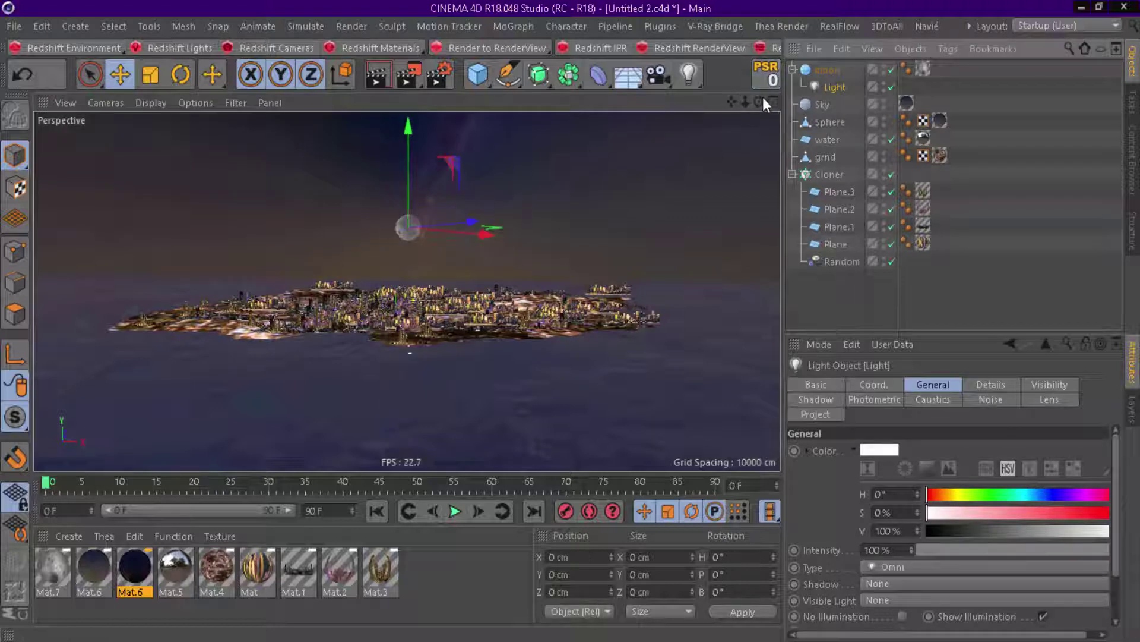
Make the moon light visible as a glow.
drag(763, 101, 569, 300)
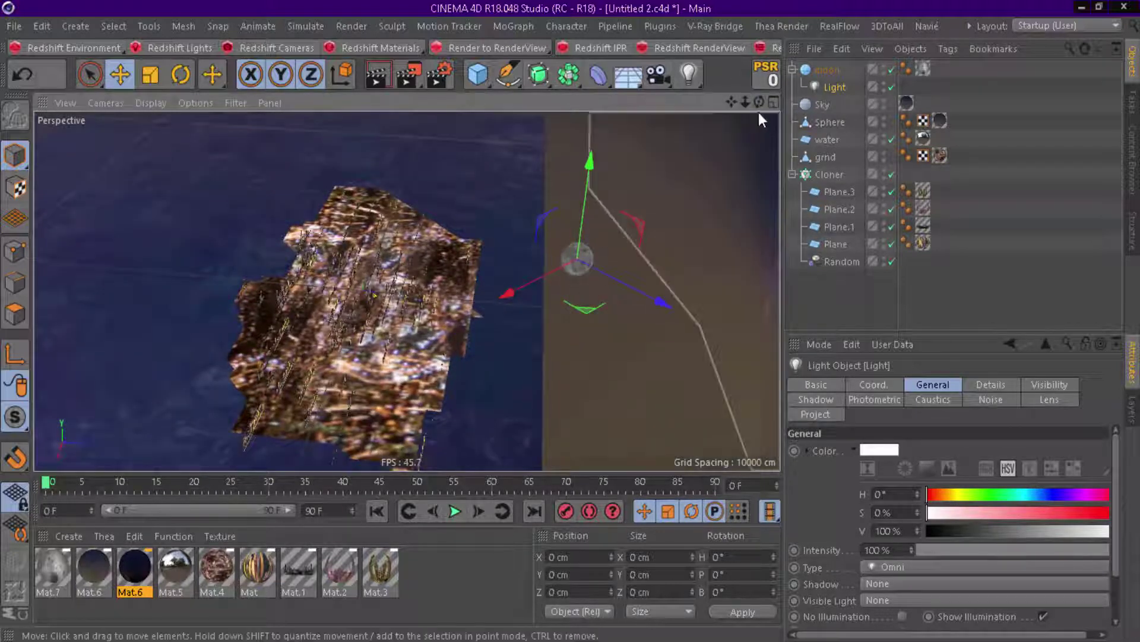
drag(759, 112, 815, 106)
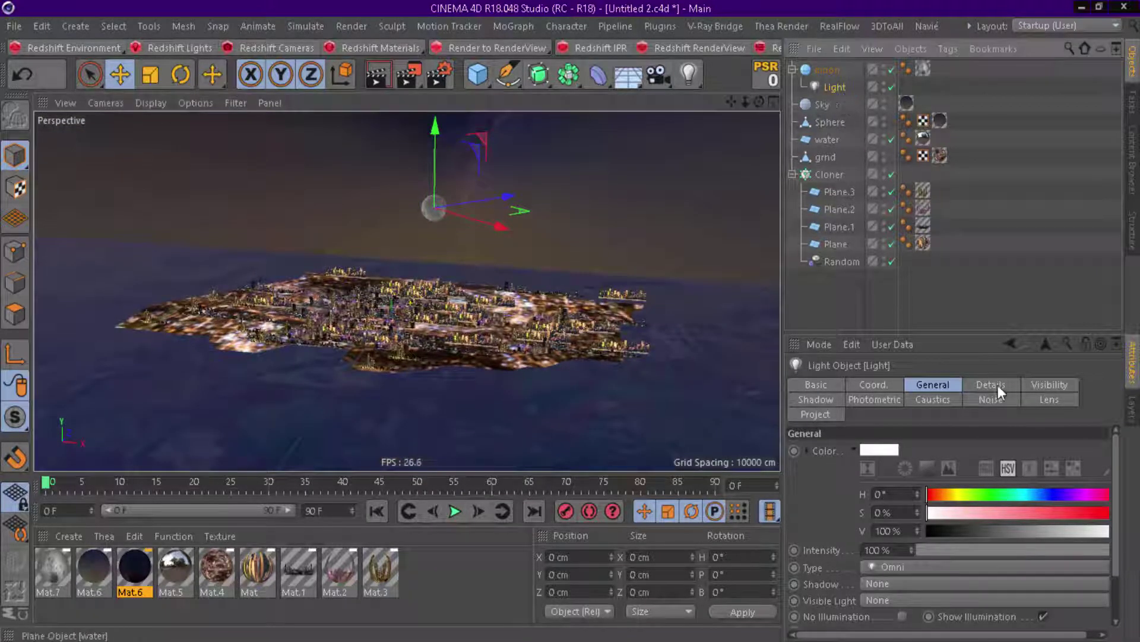
click(998, 597)
click(983, 577)
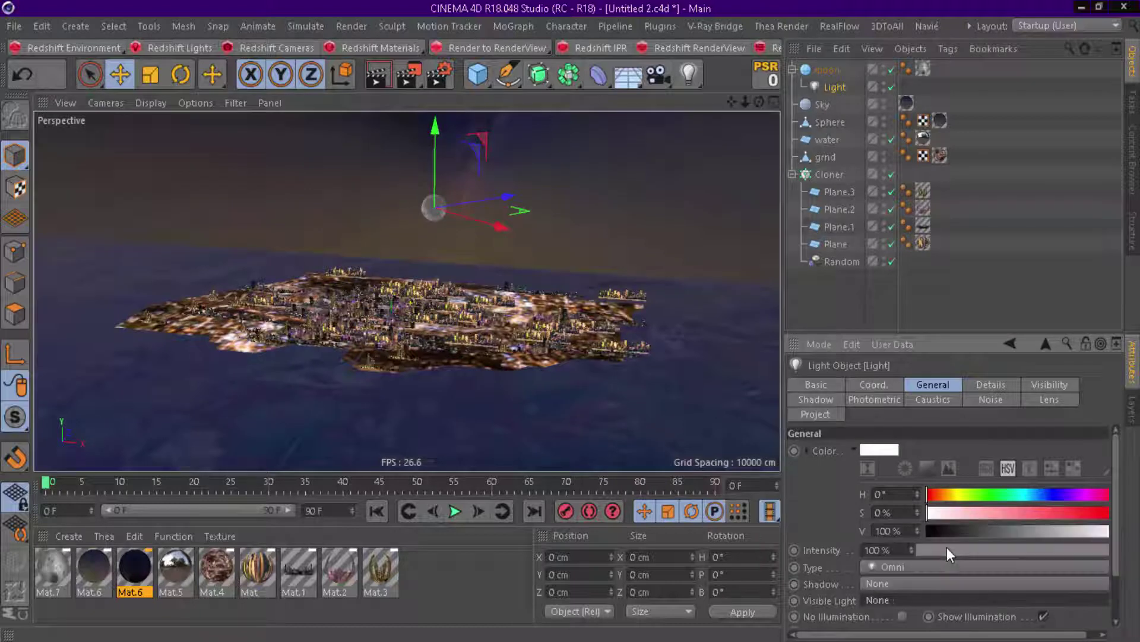
click(182, 75)
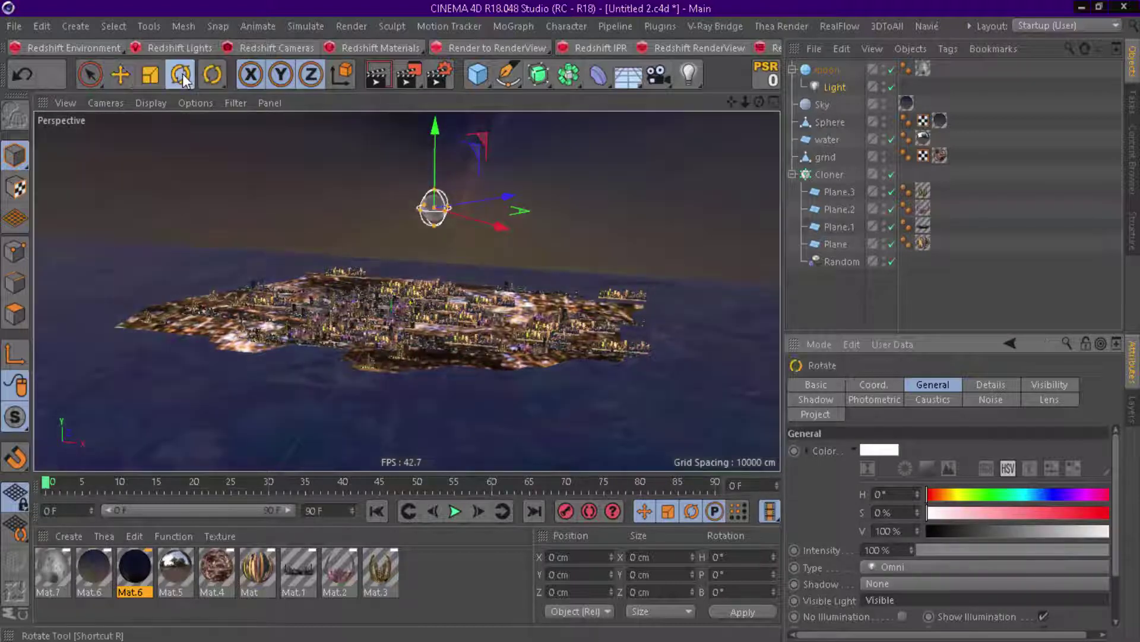
mouse_move(336, 196)
mouse_down()
mouse_move(486, 169)
mouse_move(429, 161)
mouse_up()
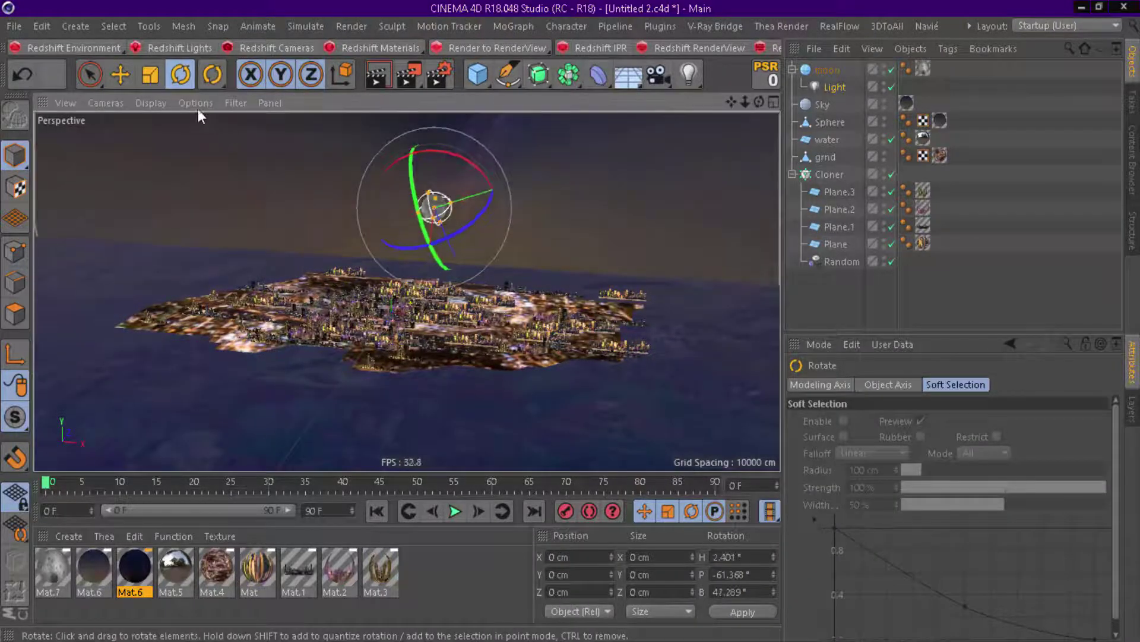
key(ctrl+z)
Enlarge the light glow to about 140%.
click(147, 82)
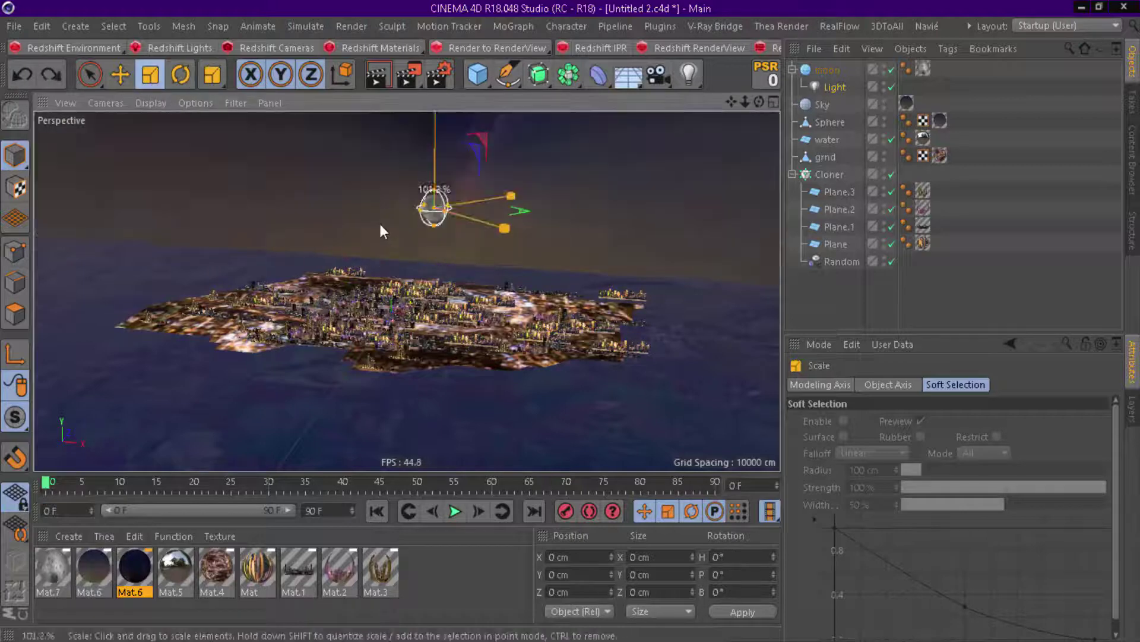
mouse_move(379, 224)
mouse_down()
mouse_move(665, 220)
mouse_move(301, 211)
mouse_up()
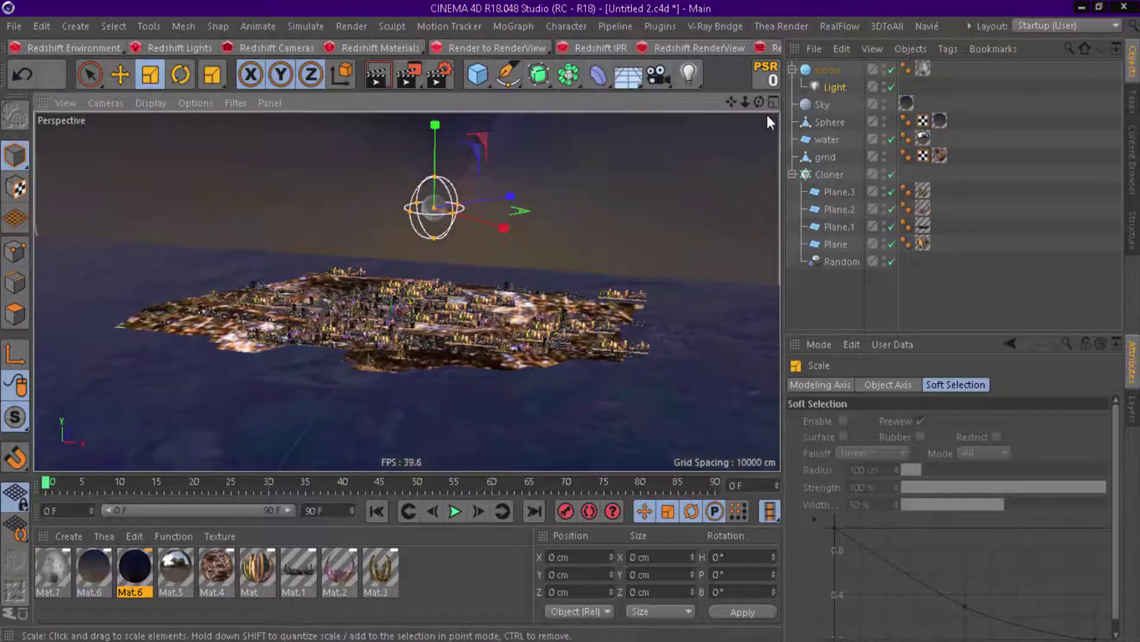
click(834, 87)
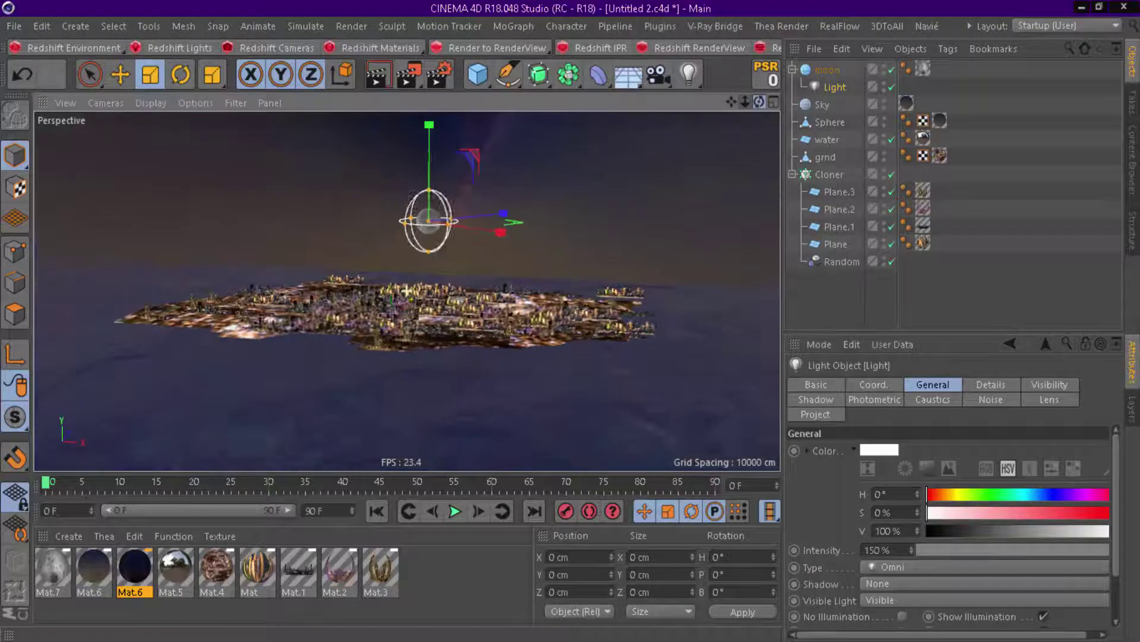
Region-render the moon light's glow from a lower view, then clear the preview.
drag(759, 103, 565, 127)
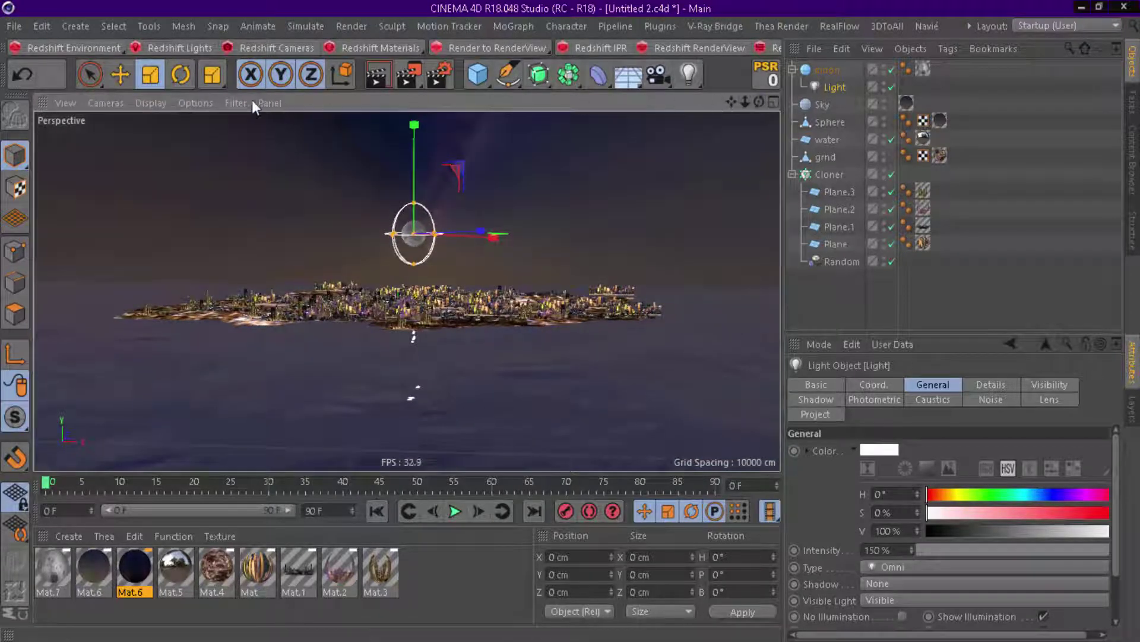
click(410, 76)
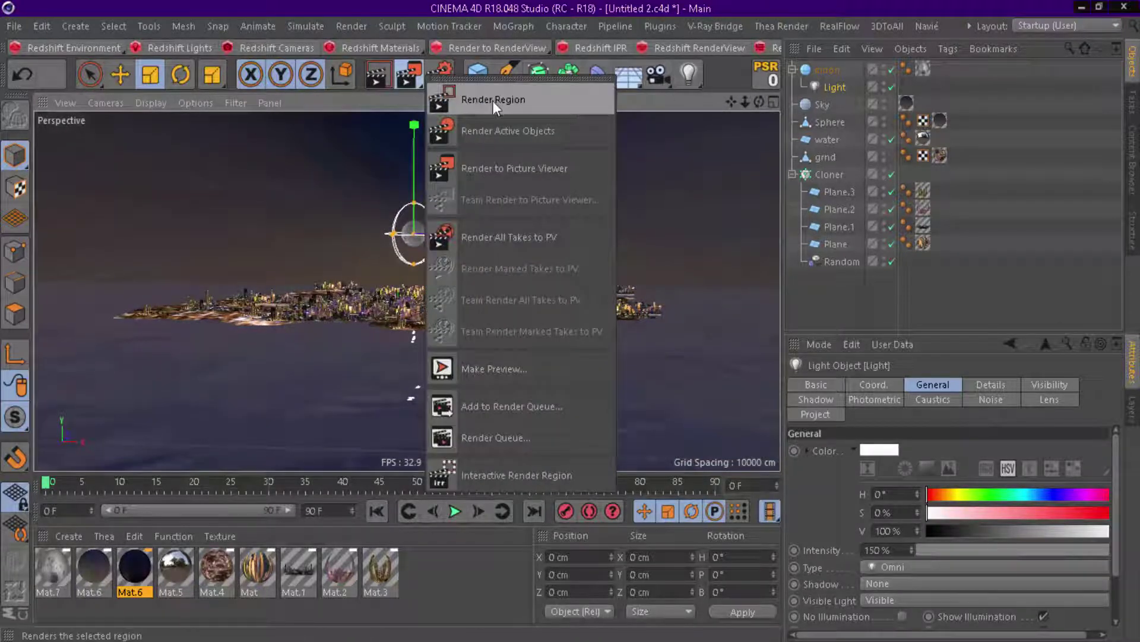
click(464, 101)
drag(383, 191, 475, 267)
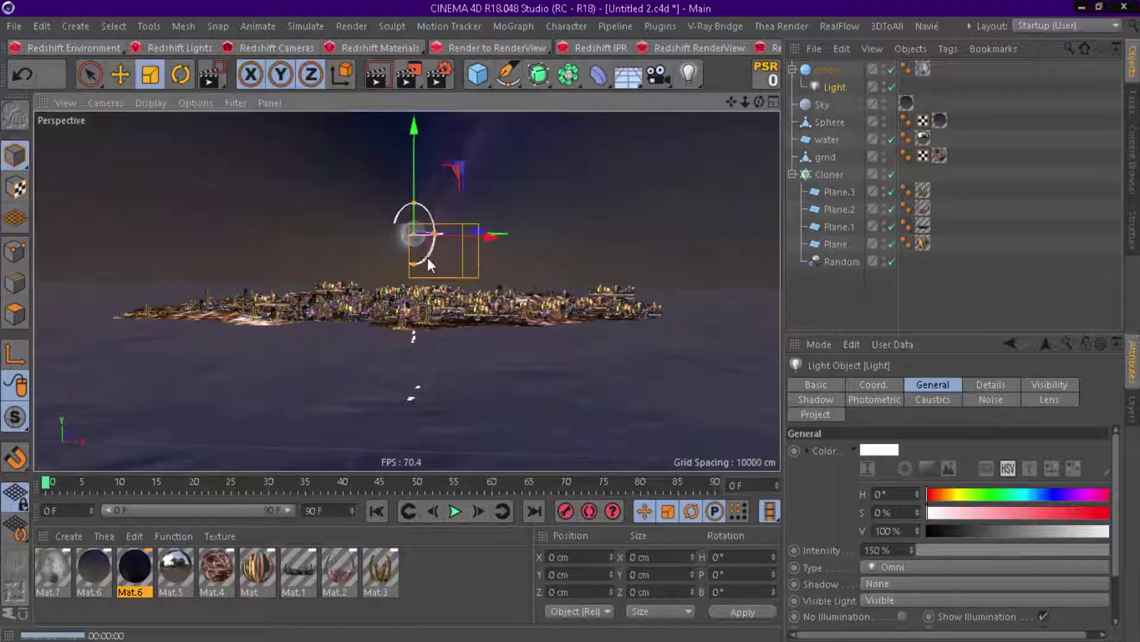
click(423, 219)
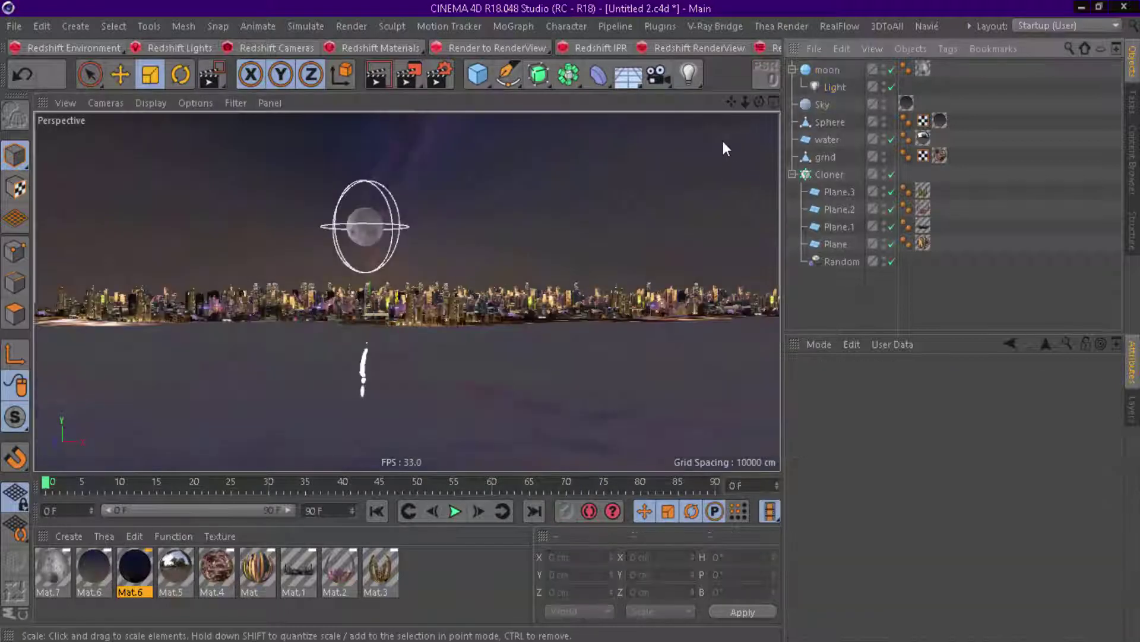
Add a camera with a 25 mm wide-angle focal length.
click(660, 77)
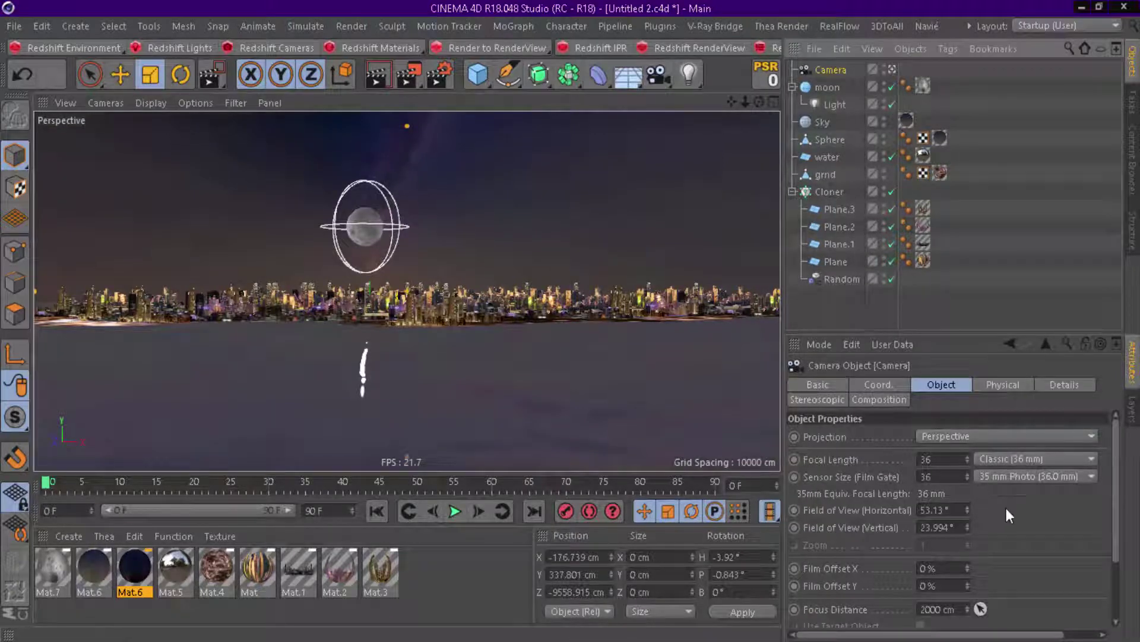
click(1062, 458)
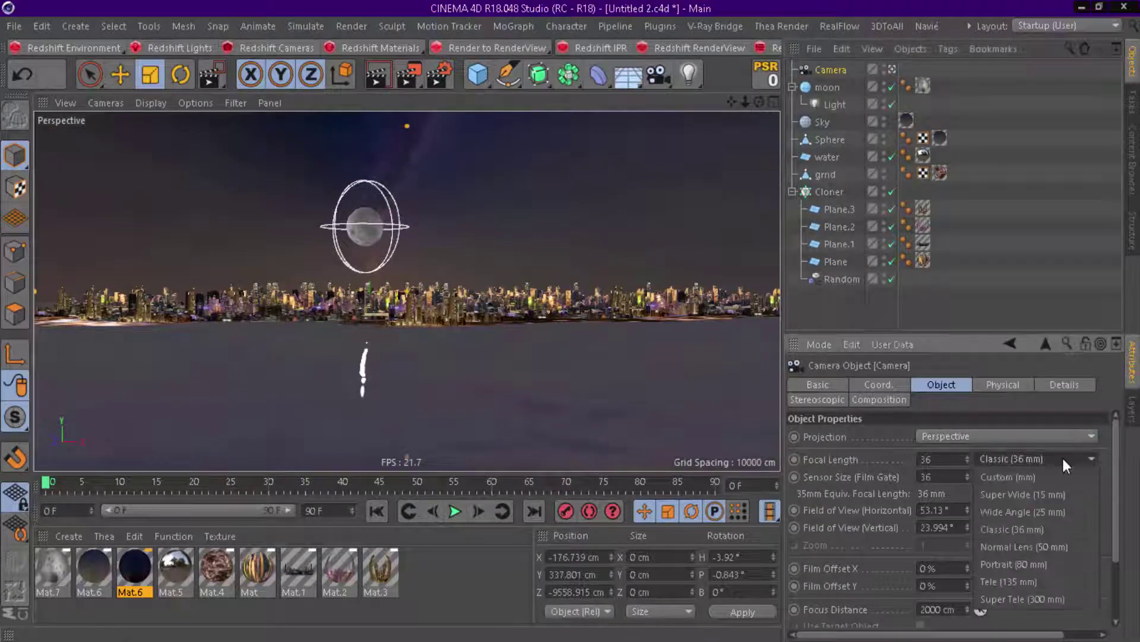
click(1054, 513)
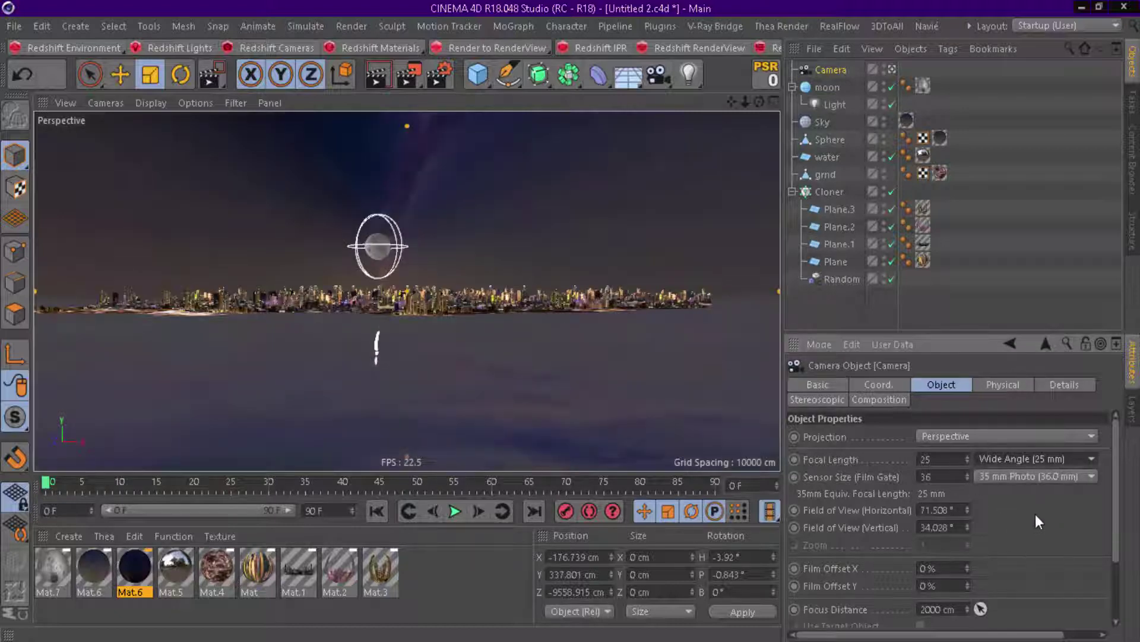
Lower and turn the camera toward the skyline and check a test render.
scroll(1107, 542, down, 3)
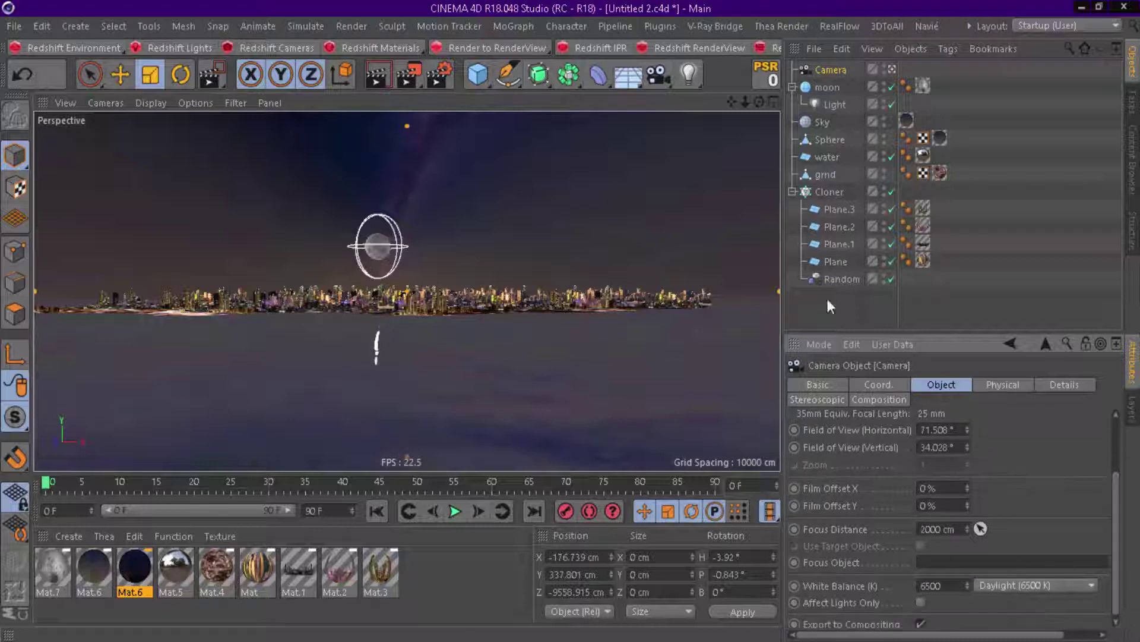
mouse_move(757, 100)
mouse_down()
mouse_move(758, 89)
mouse_move(758, 104)
mouse_up()
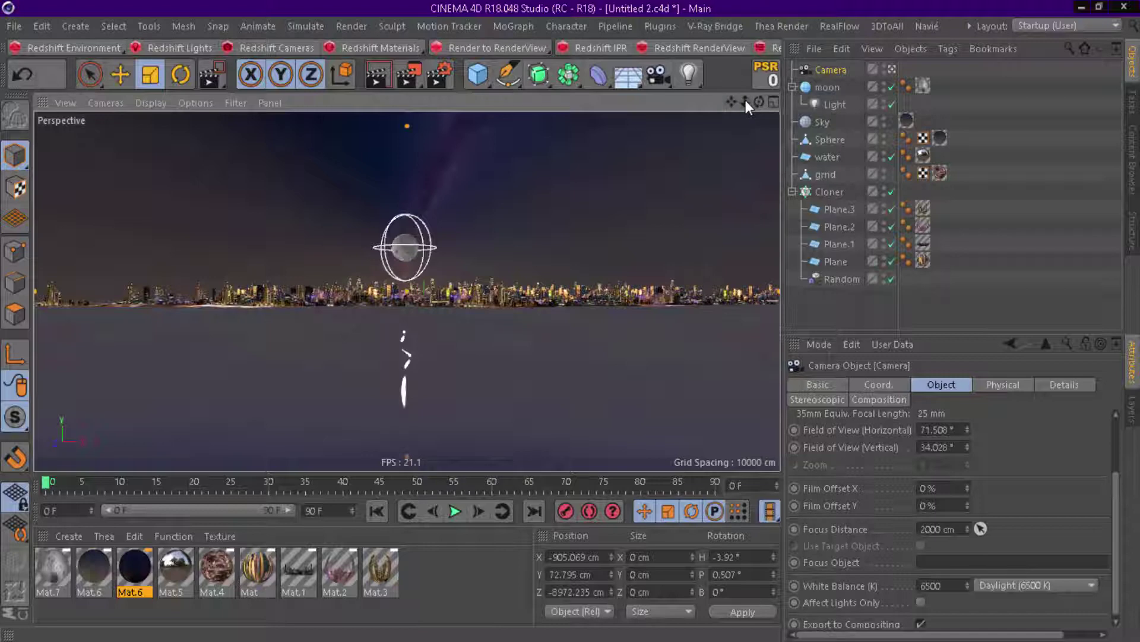
drag(745, 102, 754, 102)
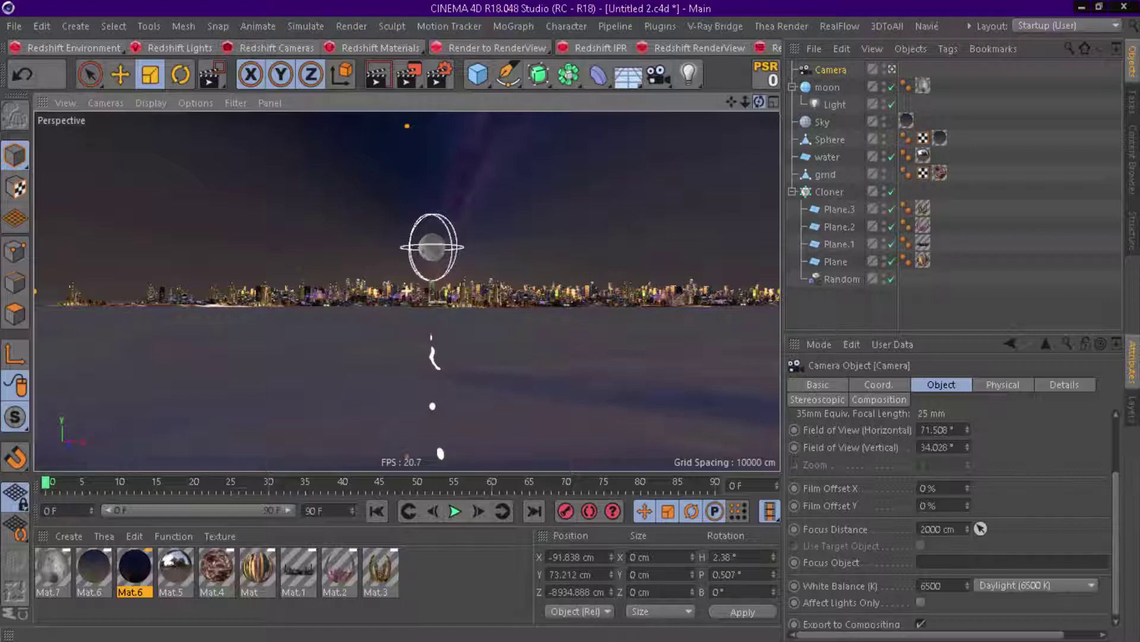
mouse_move(759, 102)
mouse_down()
mouse_move(759, 113)
mouse_move(767, 103)
mouse_up()
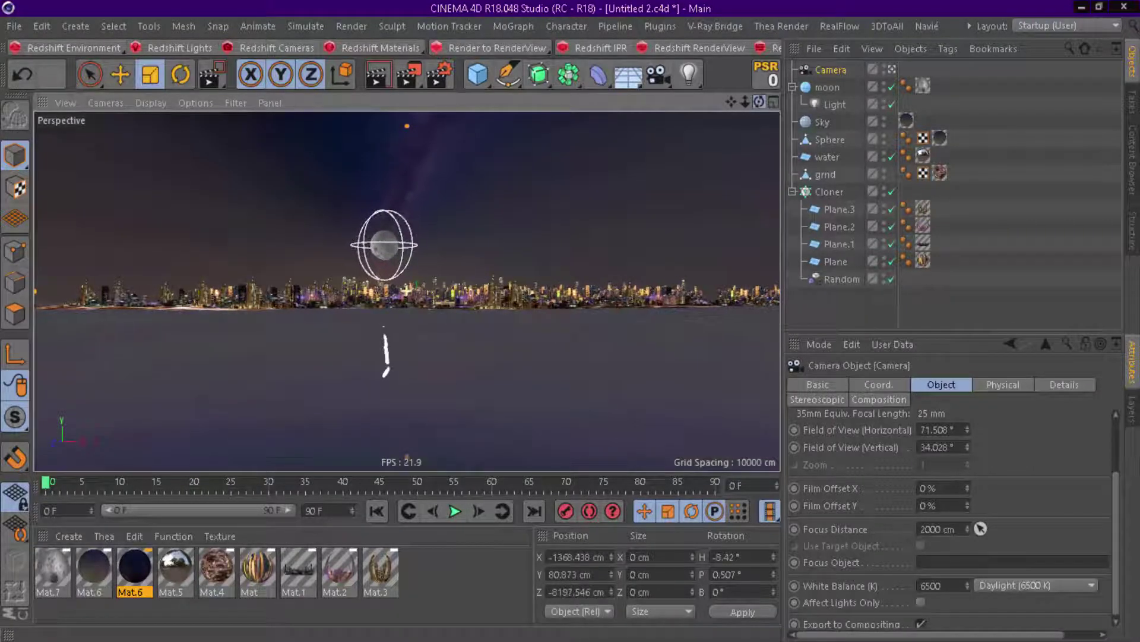
click(366, 70)
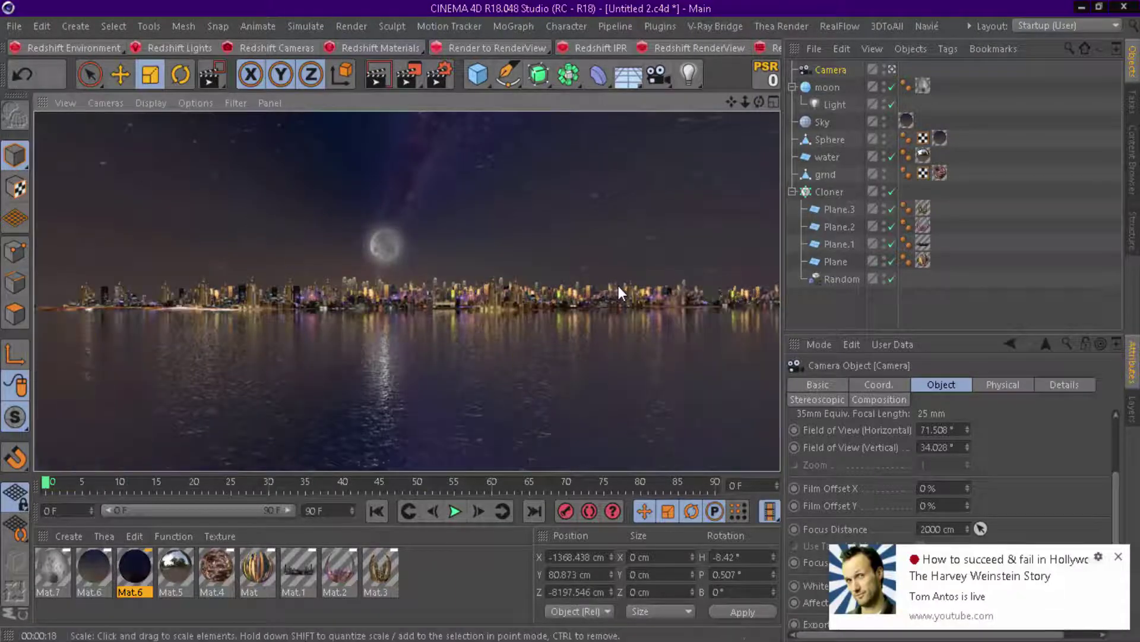
click(380, 251)
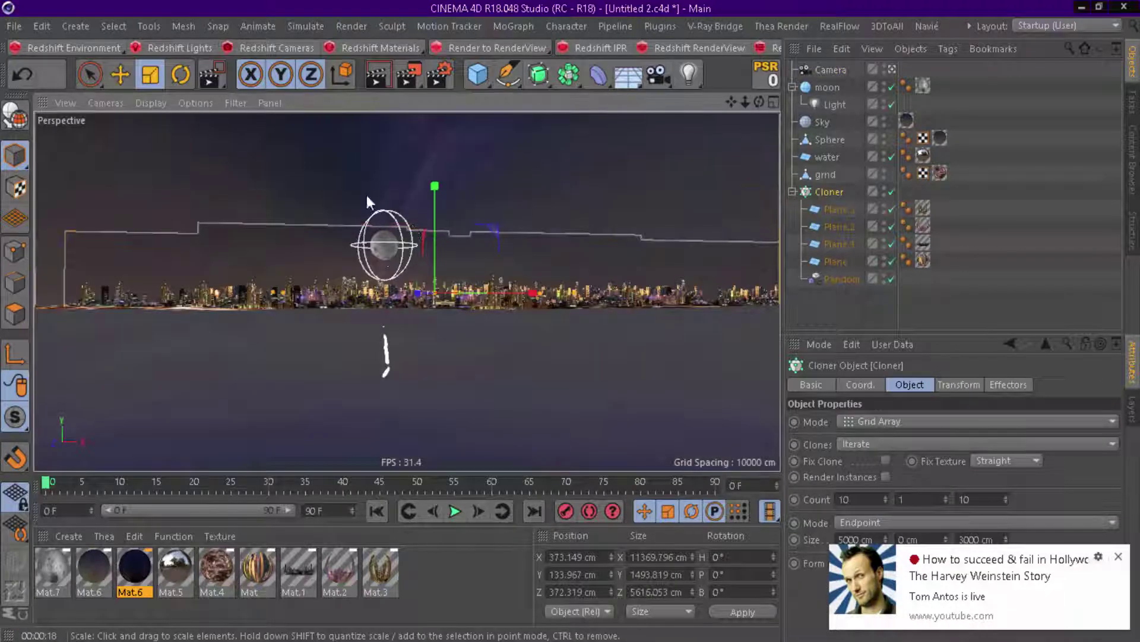
Select the moon and spin it around its vertical axis.
click(829, 88)
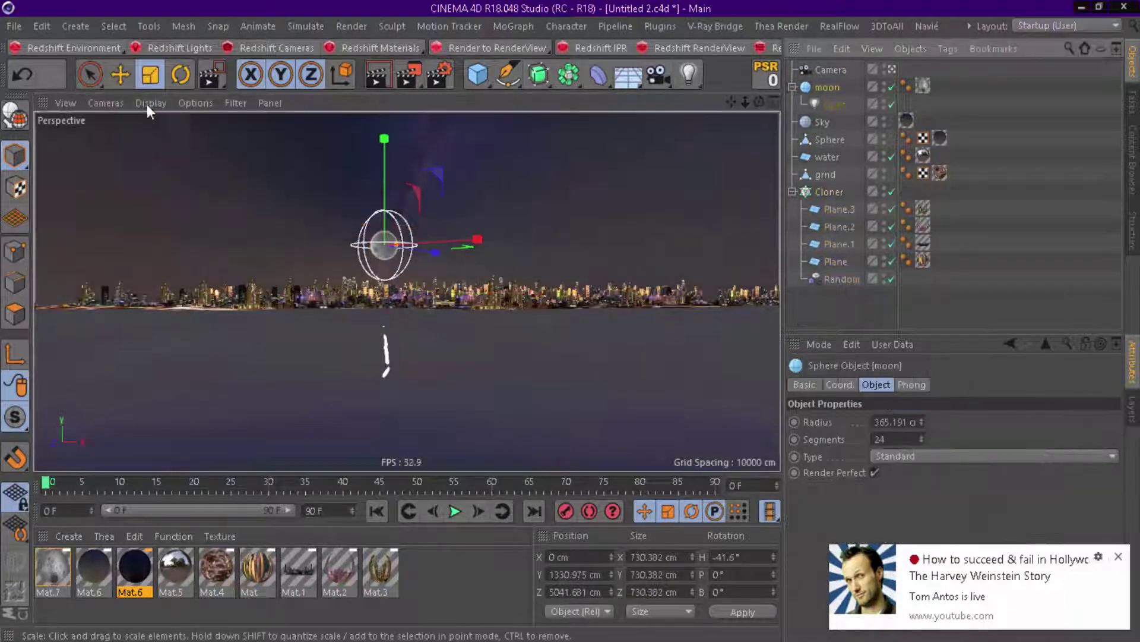
click(124, 76)
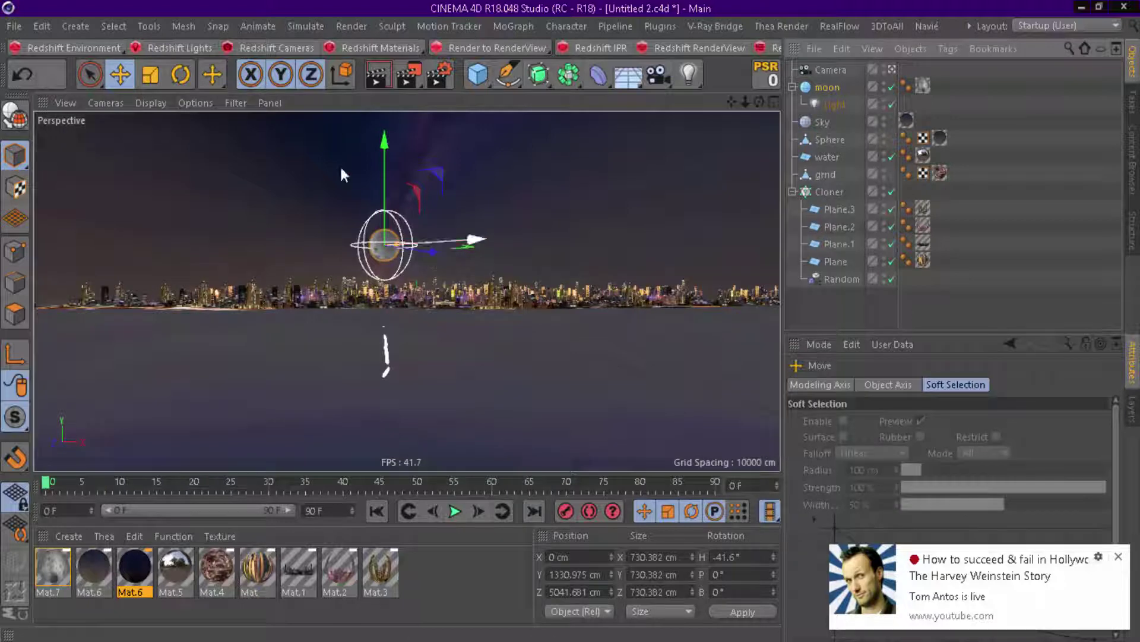
click(180, 75)
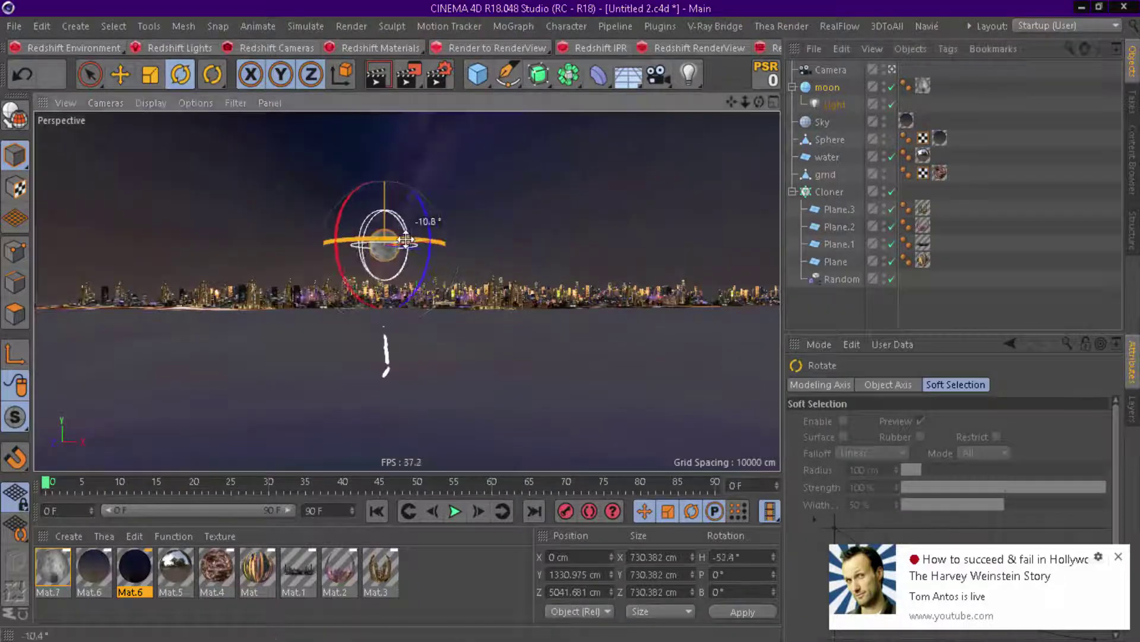
drag(410, 243, 312, 248)
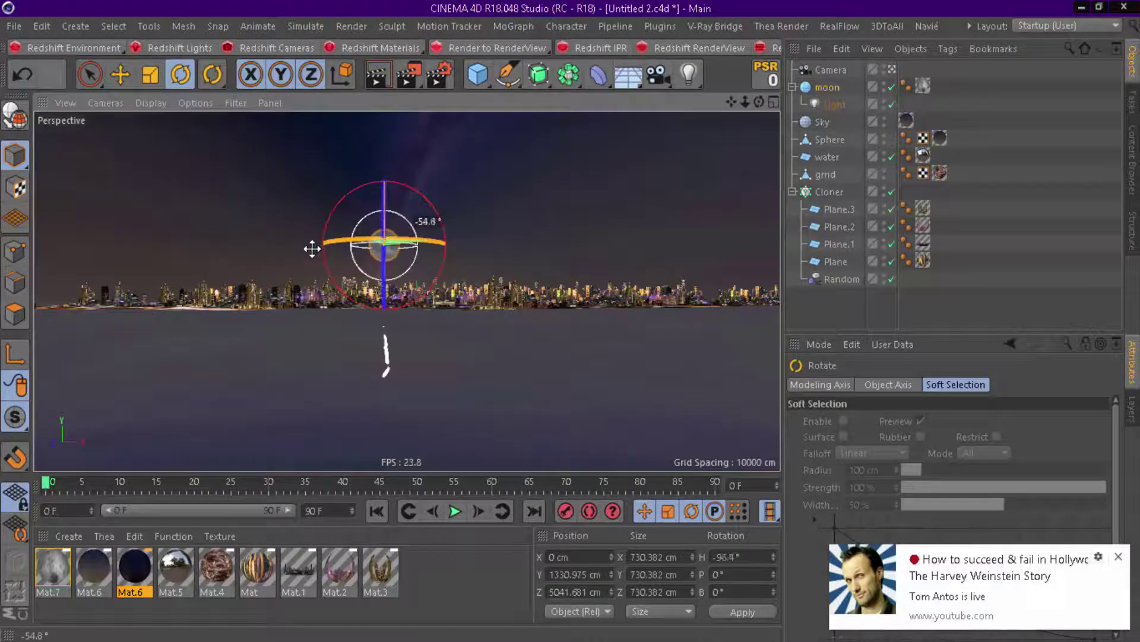
Move the moon right and higher, and enlarge it slightly to about 793 cm.
key(e)
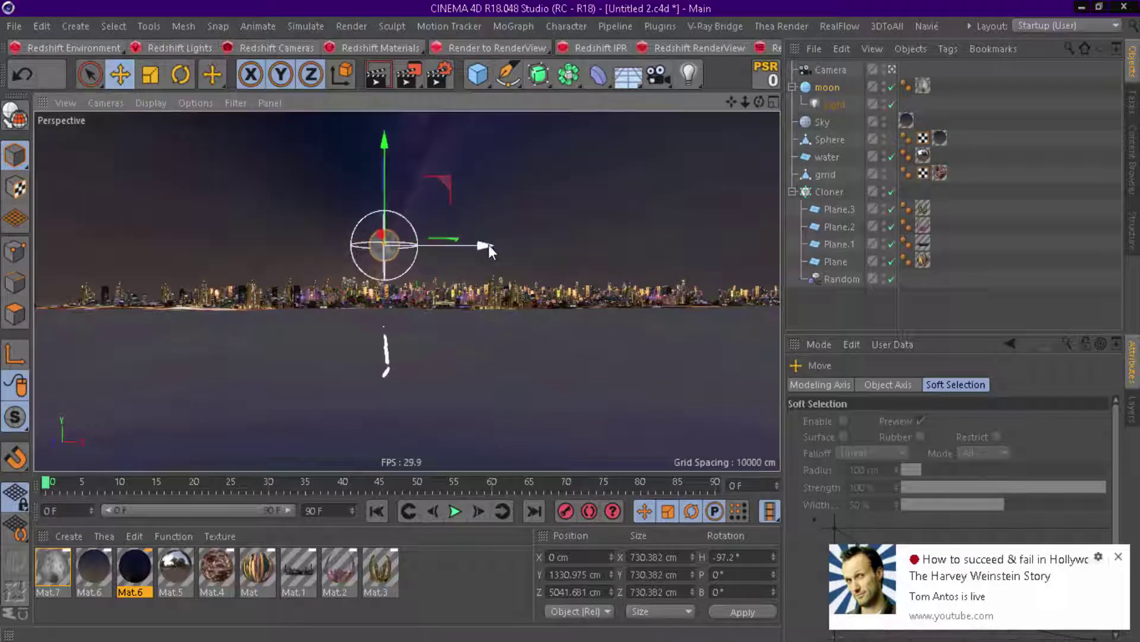
drag(486, 244, 675, 252)
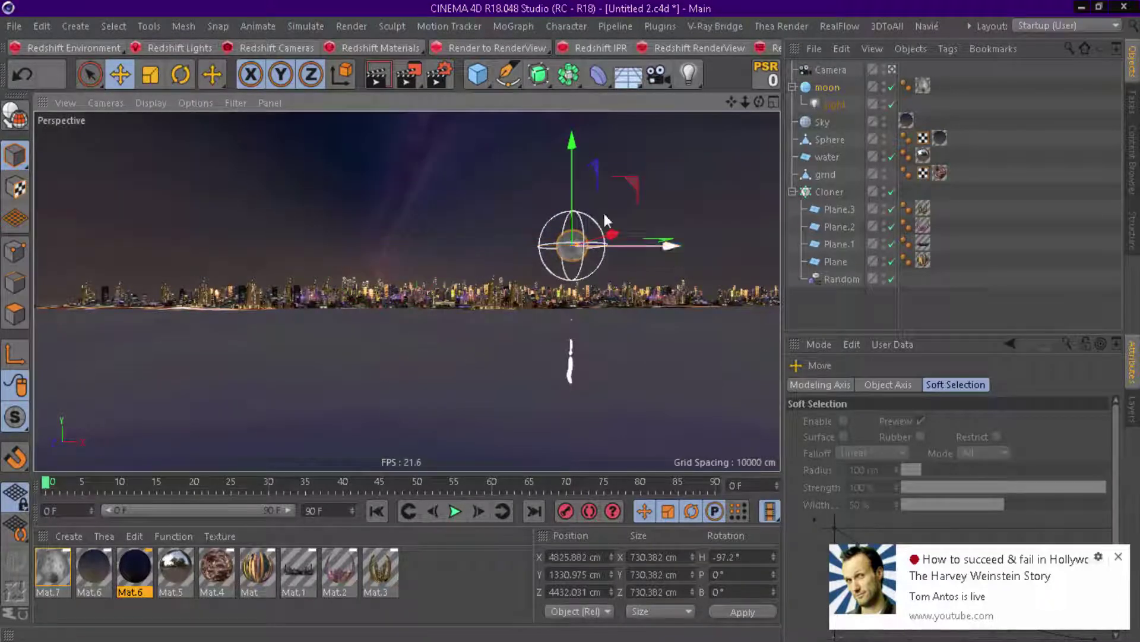
drag(572, 142, 575, 126)
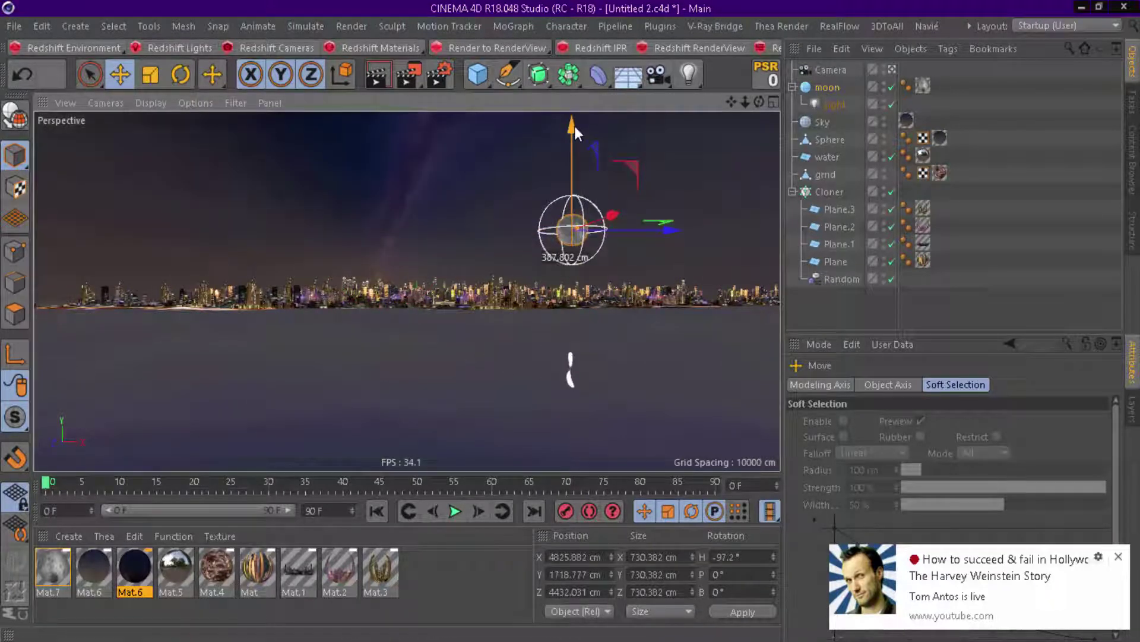
click(152, 75)
drag(394, 226, 383, 231)
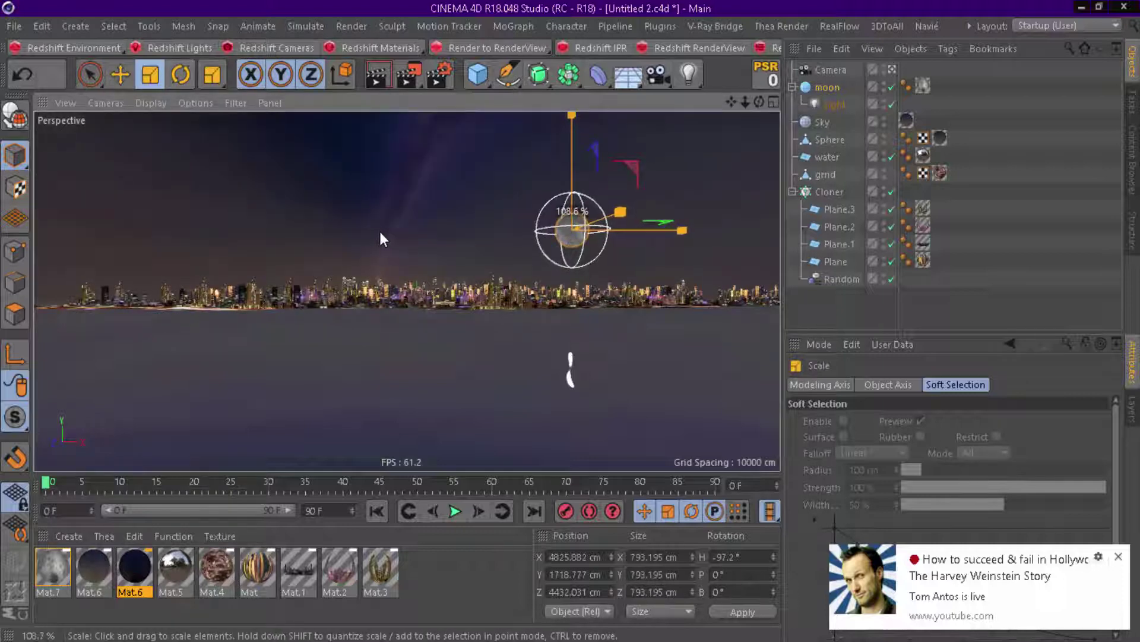
click(822, 309)
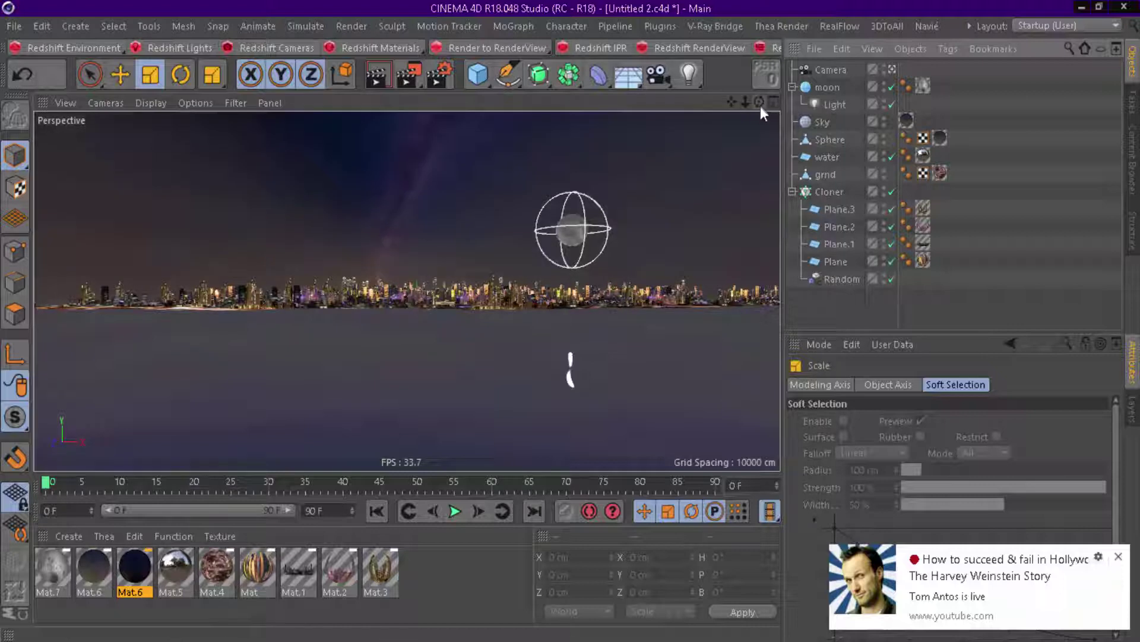
drag(759, 102, 772, 100)
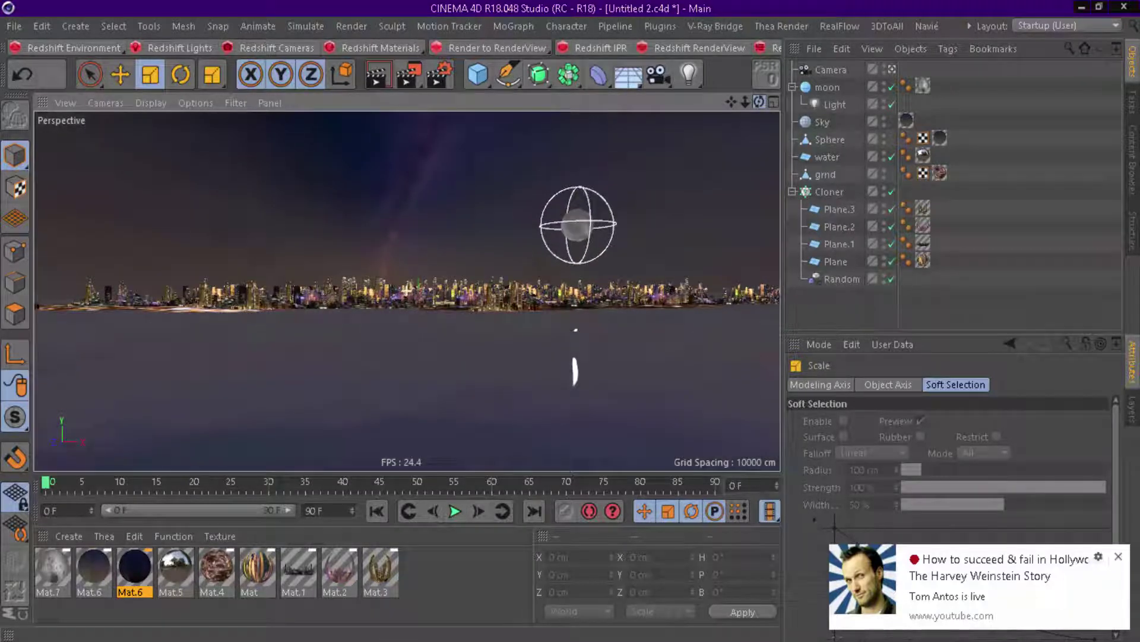
Dolly the camera forward at frame 90 and record that position as a key.
click(841, 70)
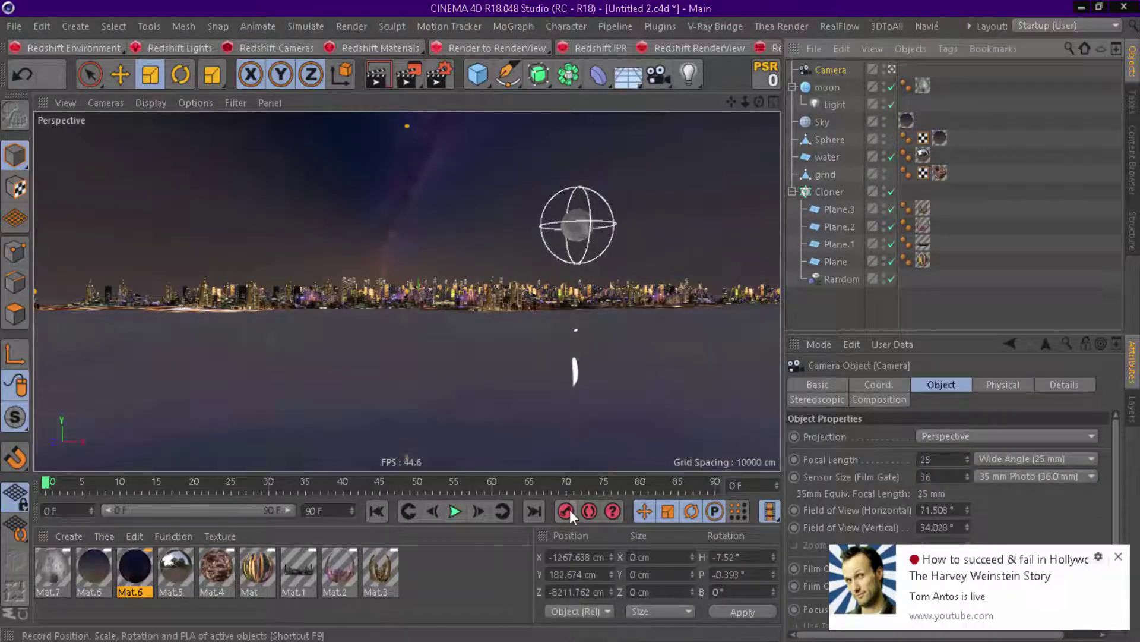
click(596, 484)
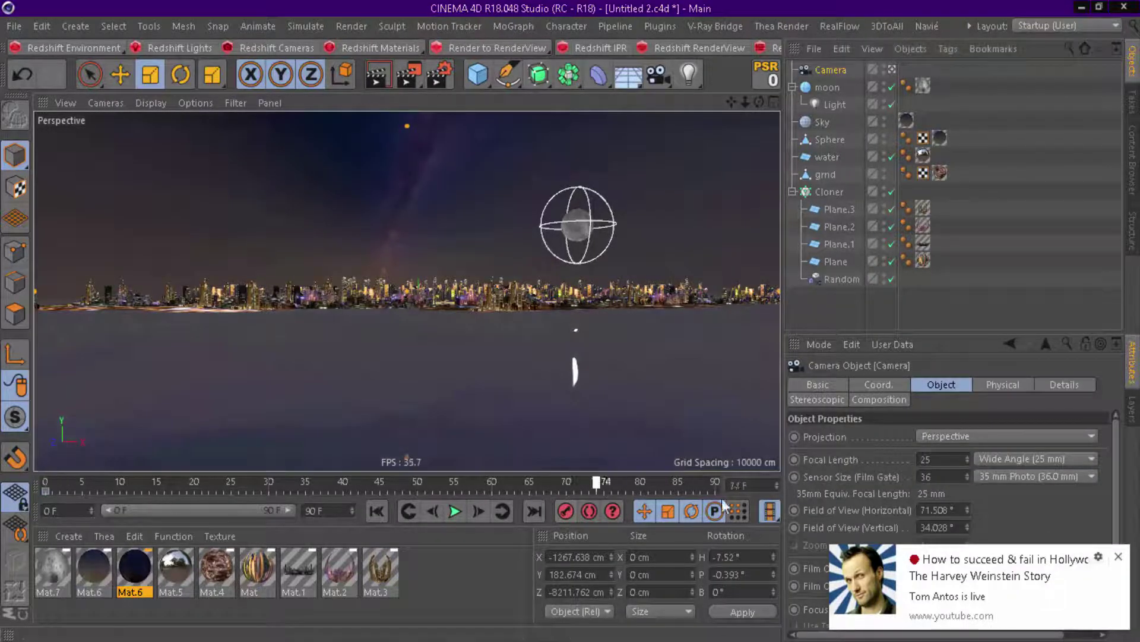
click(715, 484)
mouse_move(745, 102)
mouse_down()
mouse_move(747, 92)
mouse_move(741, 105)
mouse_move(766, 102)
mouse_move(754, 109)
mouse_up()
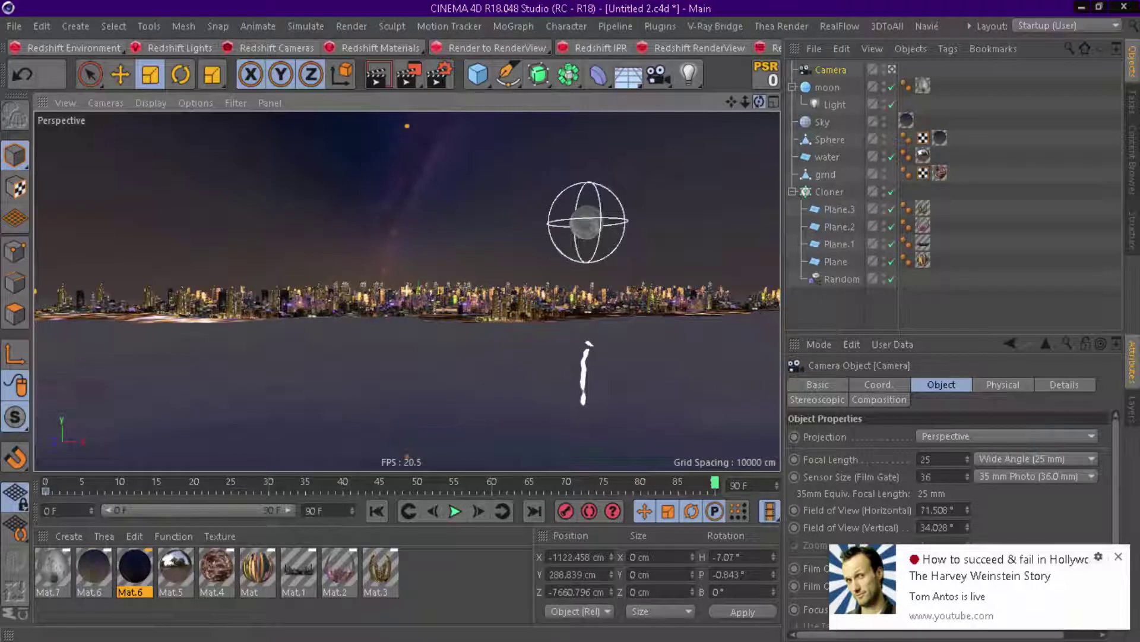
click(569, 510)
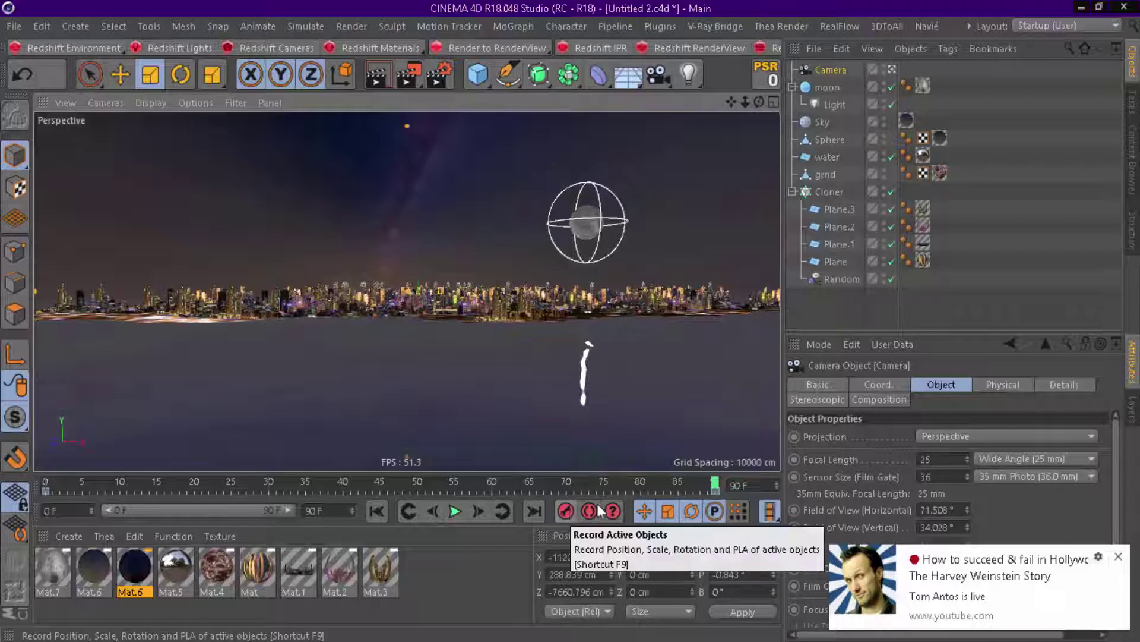
Set the camera keys at frames 0 and 90 to linear interpolation.
mouse_move(716, 485)
mouse_down()
mouse_move(326, 502)
mouse_move(535, 491)
mouse_move(46, 487)
mouse_up()
right_click(715, 490)
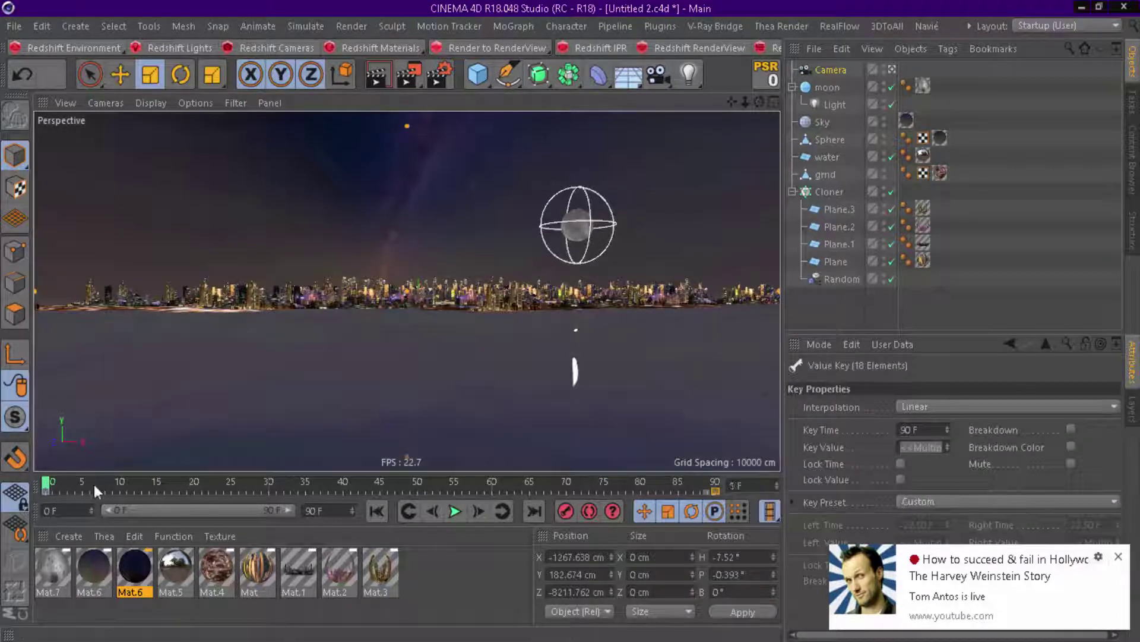
click(45, 487)
right_click(45, 487)
click(85, 369)
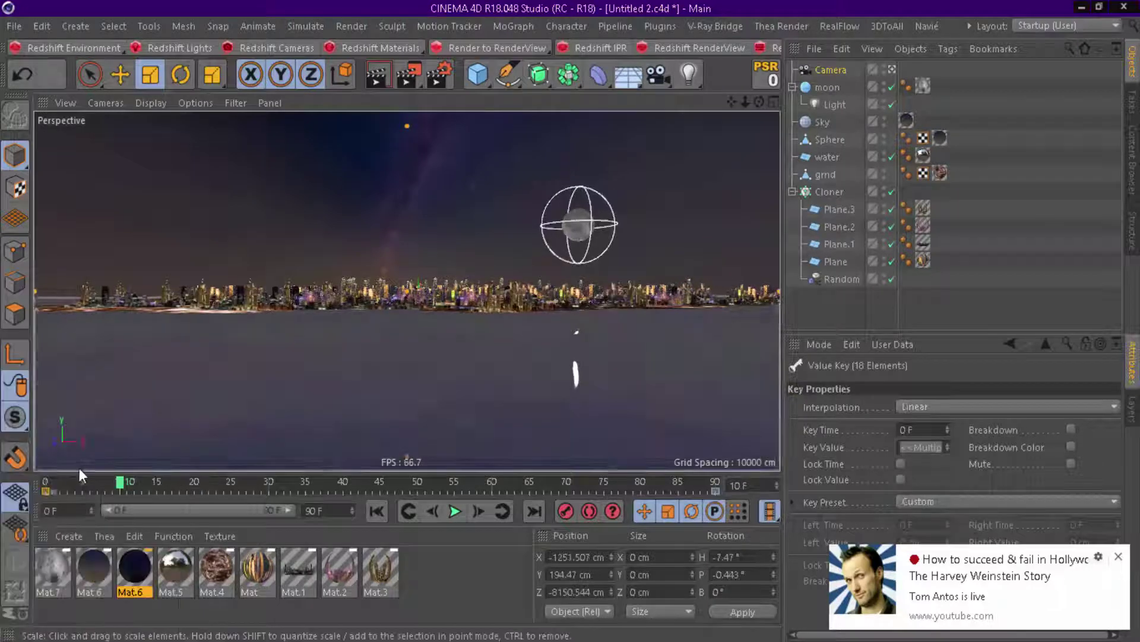
Play the camera animation from the start and scrub near the end.
click(45, 482)
click(451, 516)
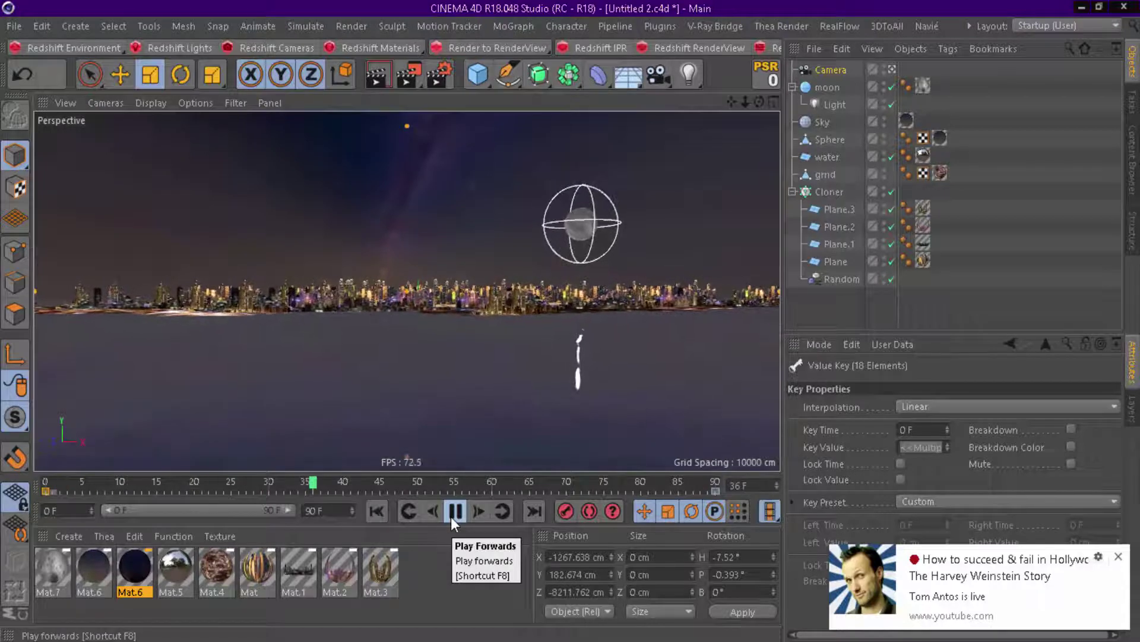
click(451, 516)
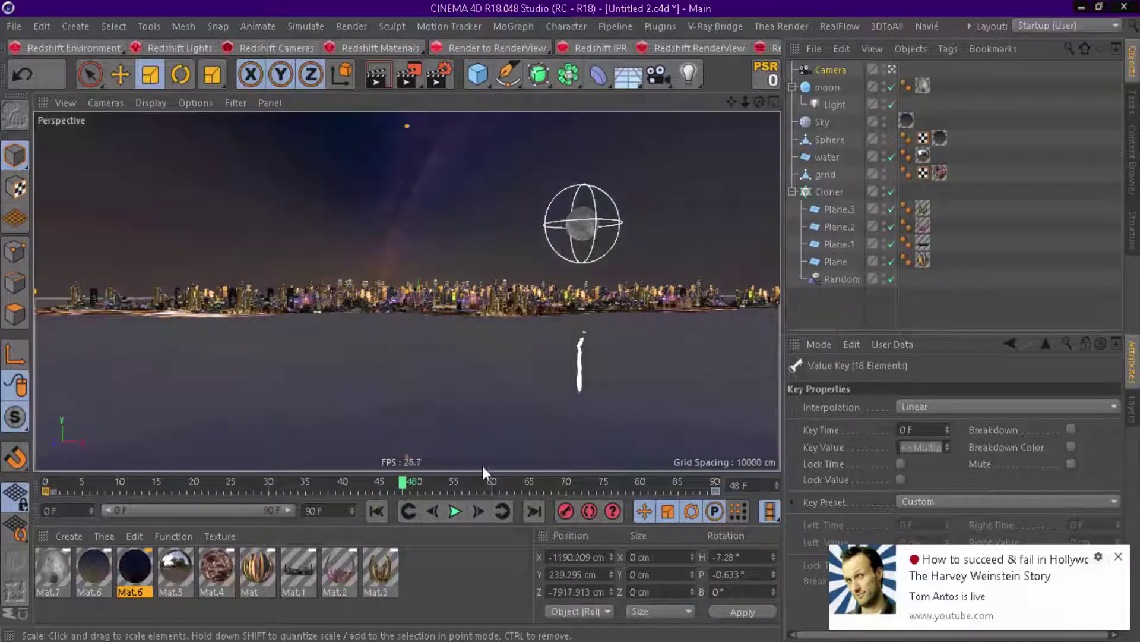
drag(469, 482, 664, 483)
Add an Environment object with fog enabled.
key(g)
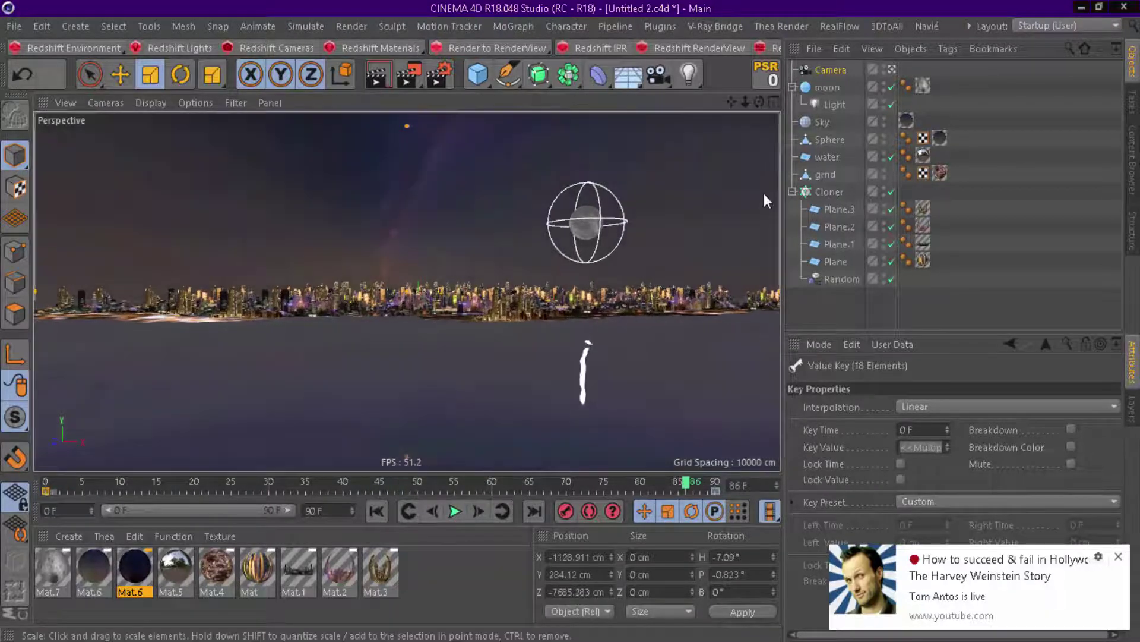
click(628, 74)
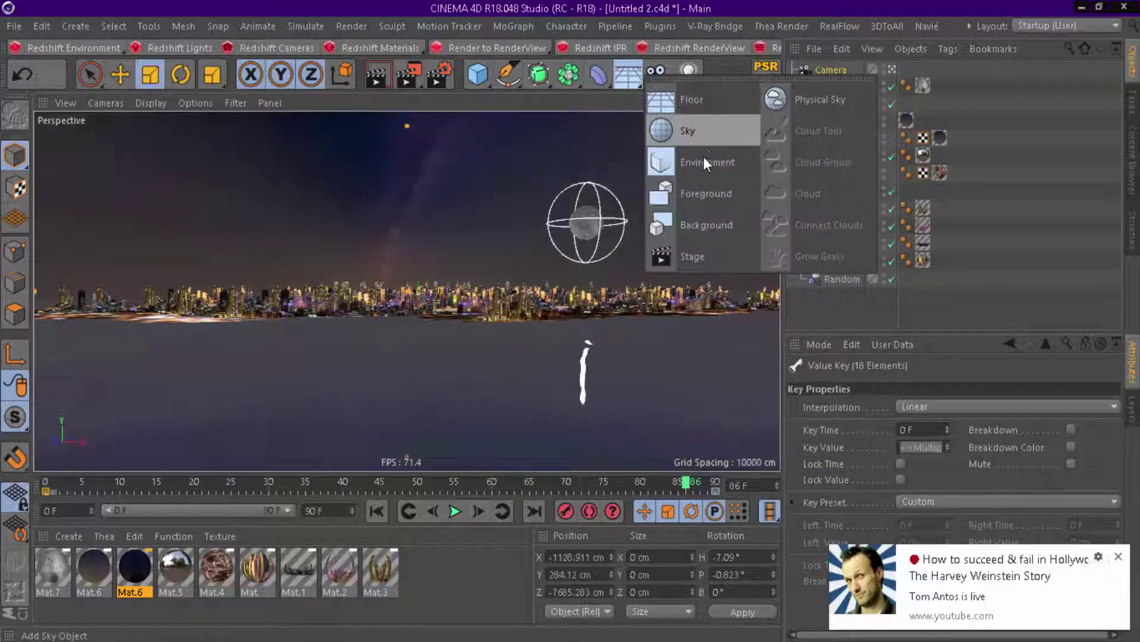
click(707, 162)
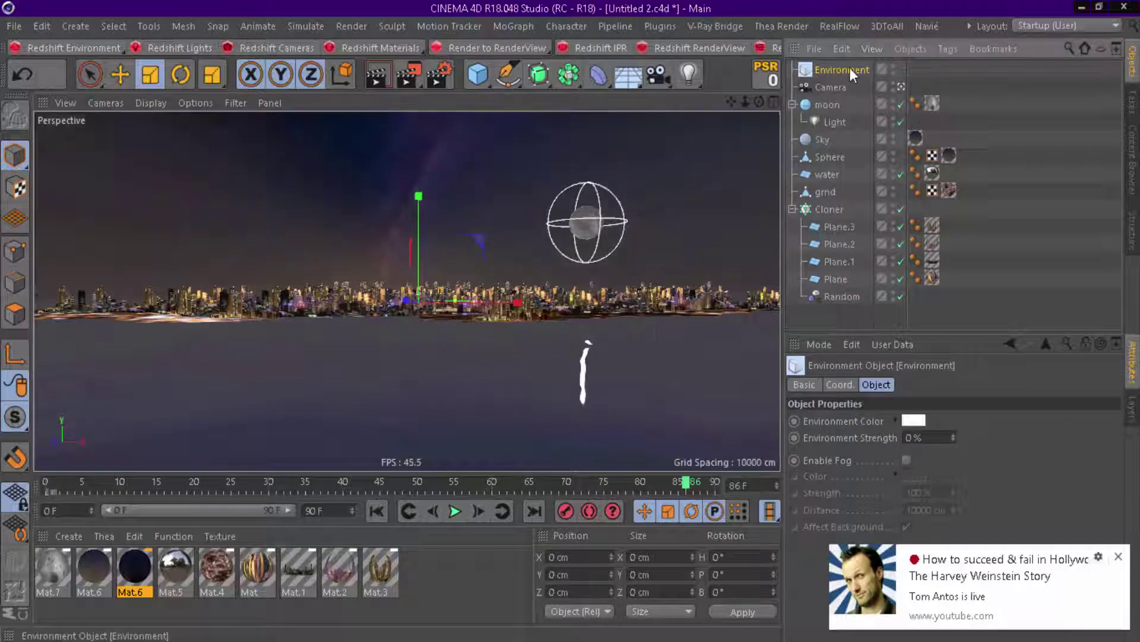
click(906, 460)
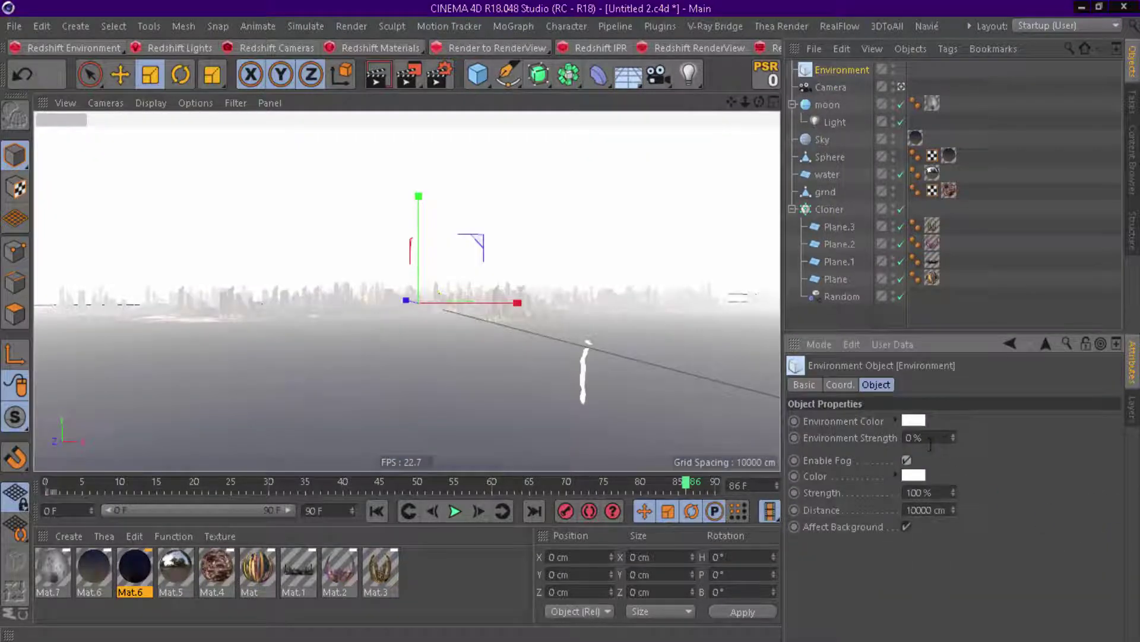
Set the fog colour to a saturated light blue.
click(913, 475)
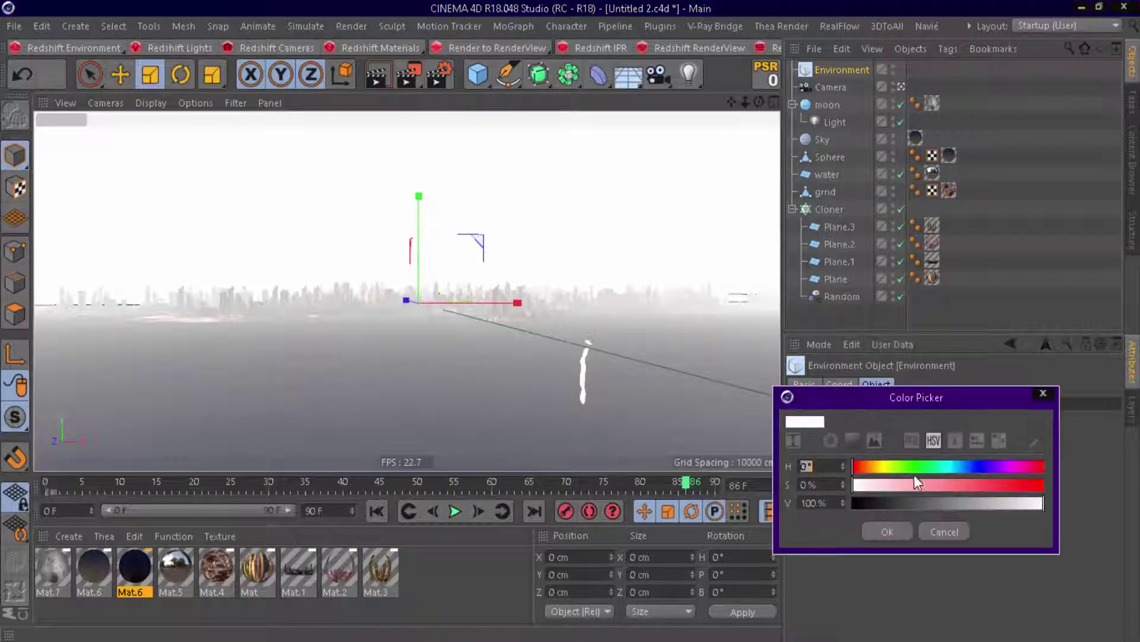
click(979, 466)
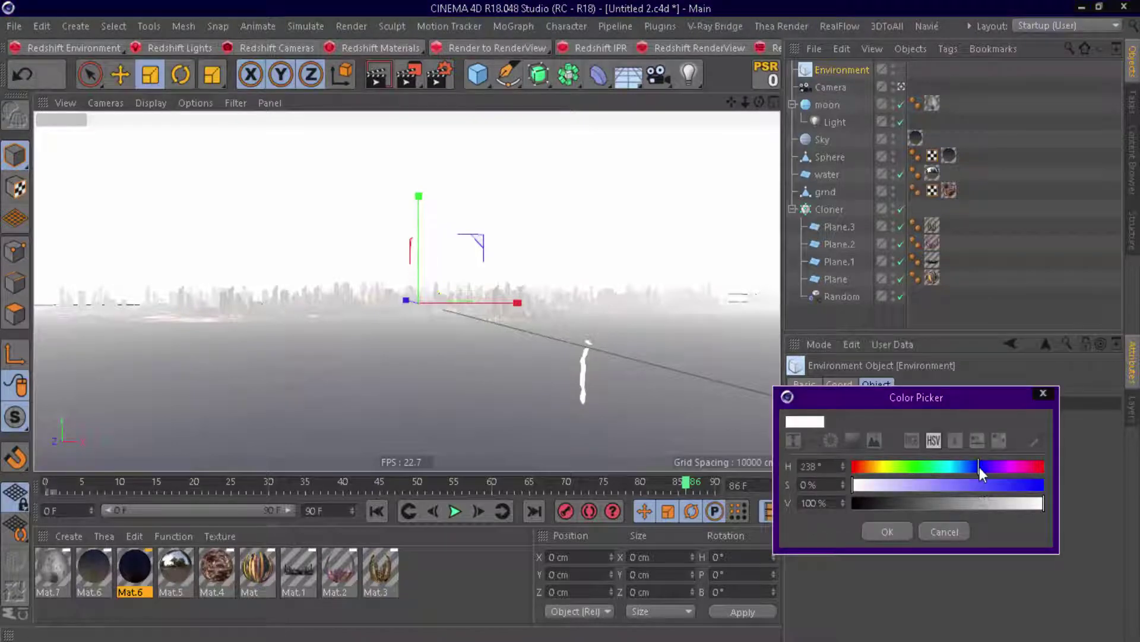
click(972, 485)
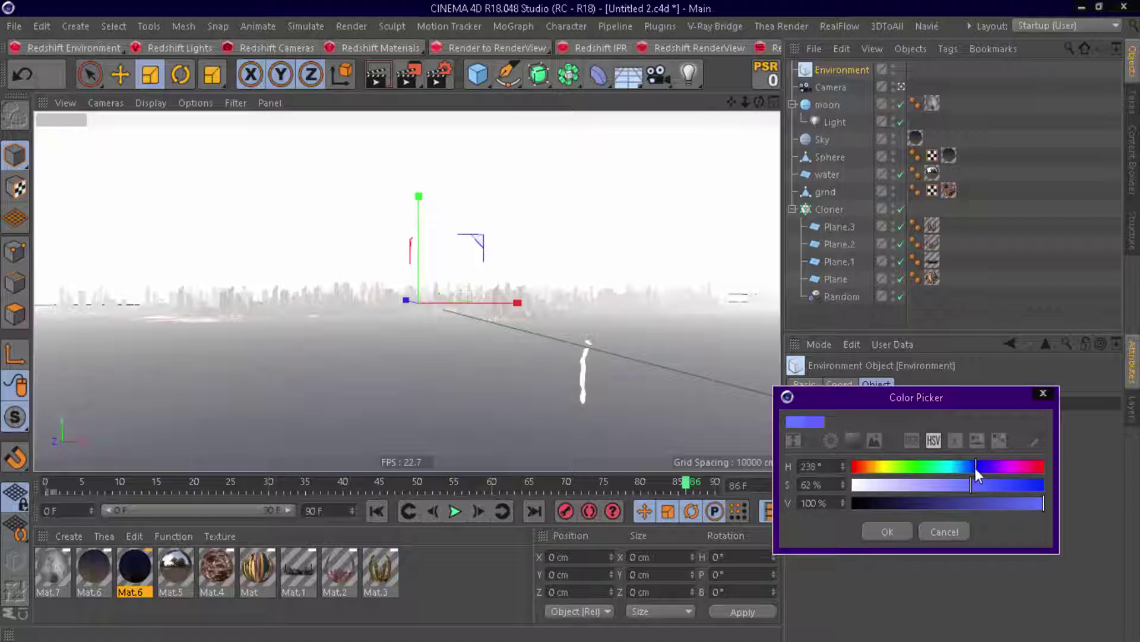
click(891, 533)
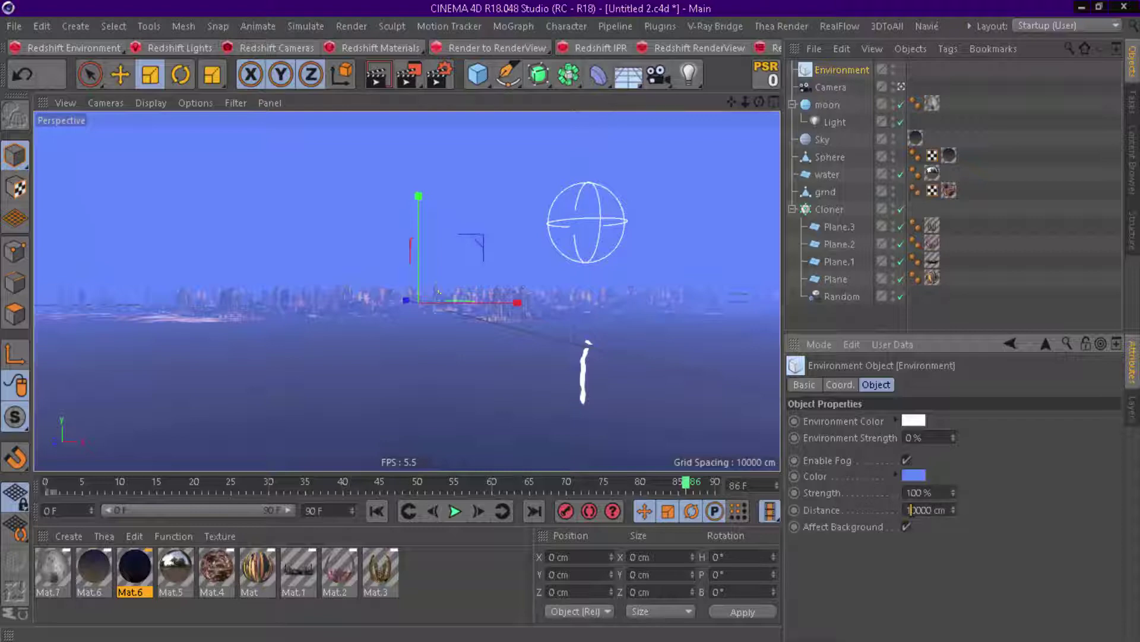
text(50000)
Try fog distances of 30000 cm and then 60000 cm.
key(Return)
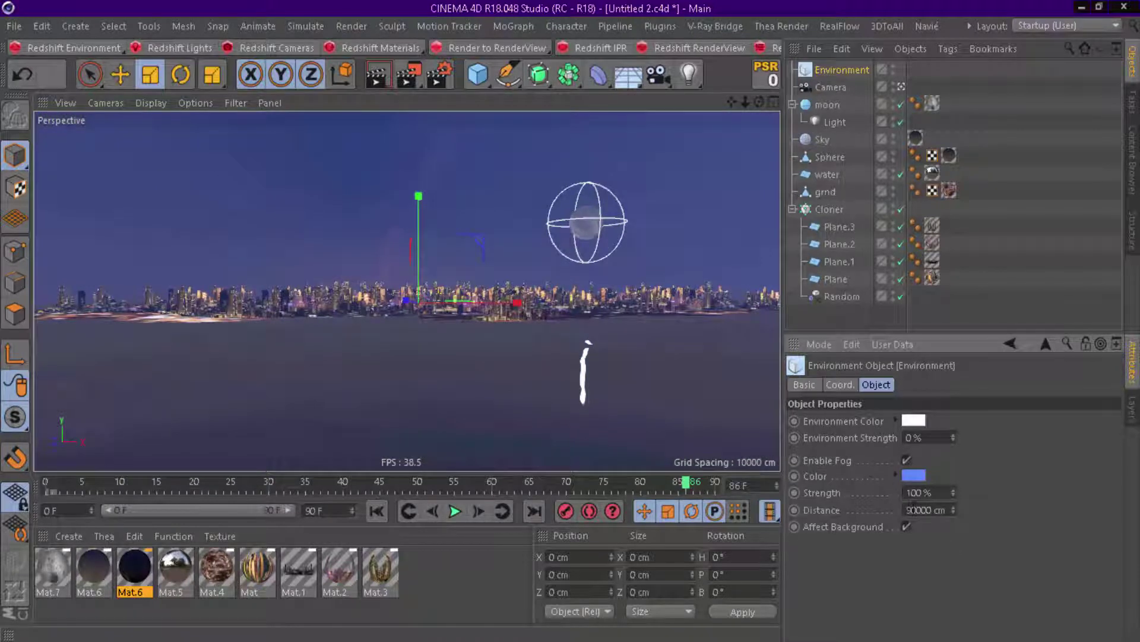
drag(908, 510, 907, 510)
drag(915, 509, 907, 509)
drag(916, 509, 907, 510)
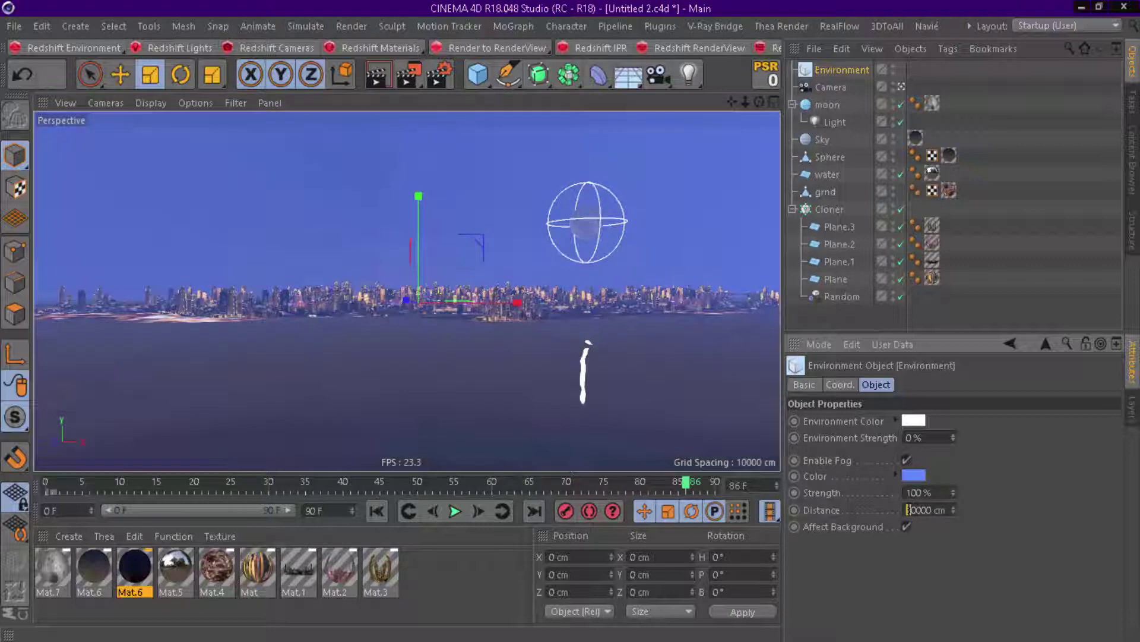
text(6)
key(Return)
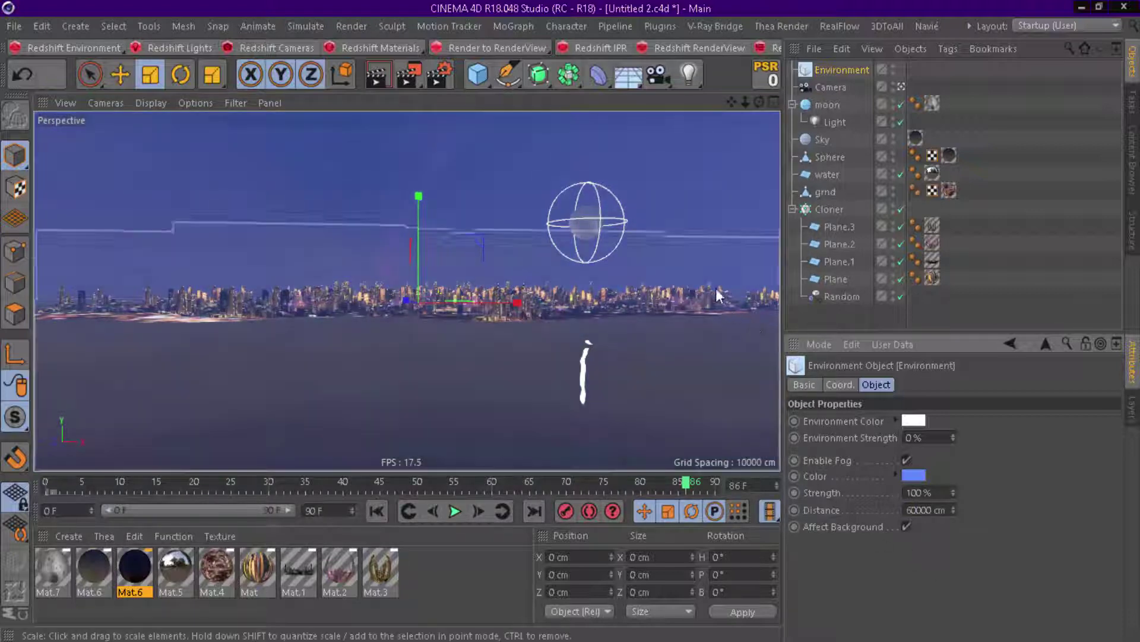
Set fog strength to 50% and settle the fog distance at 90000 cm.
text(50)
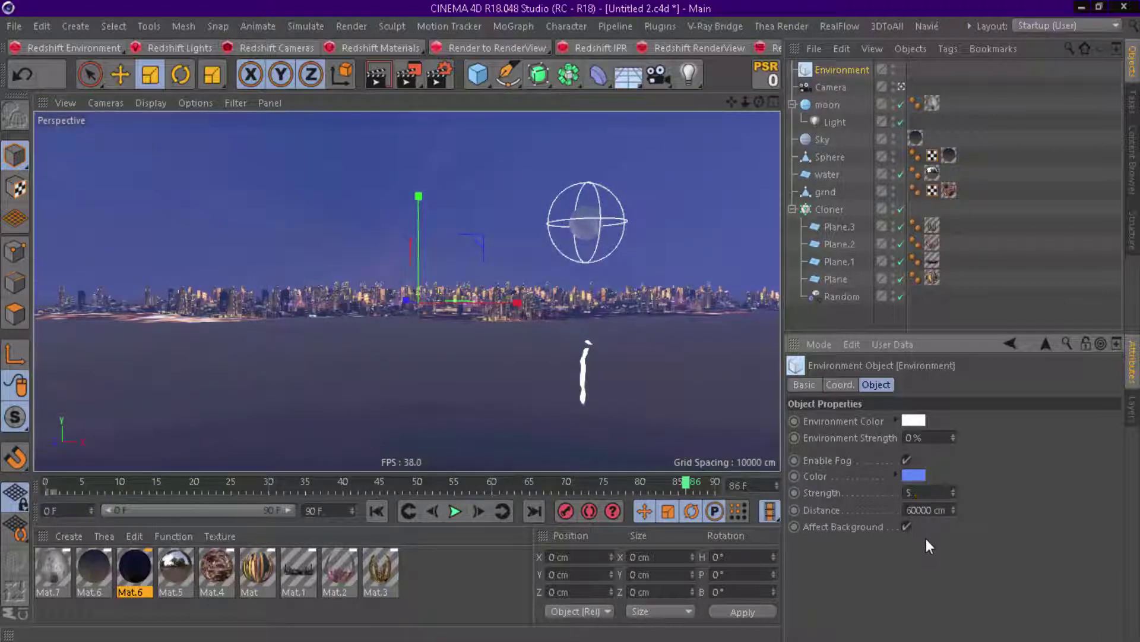
key(Return)
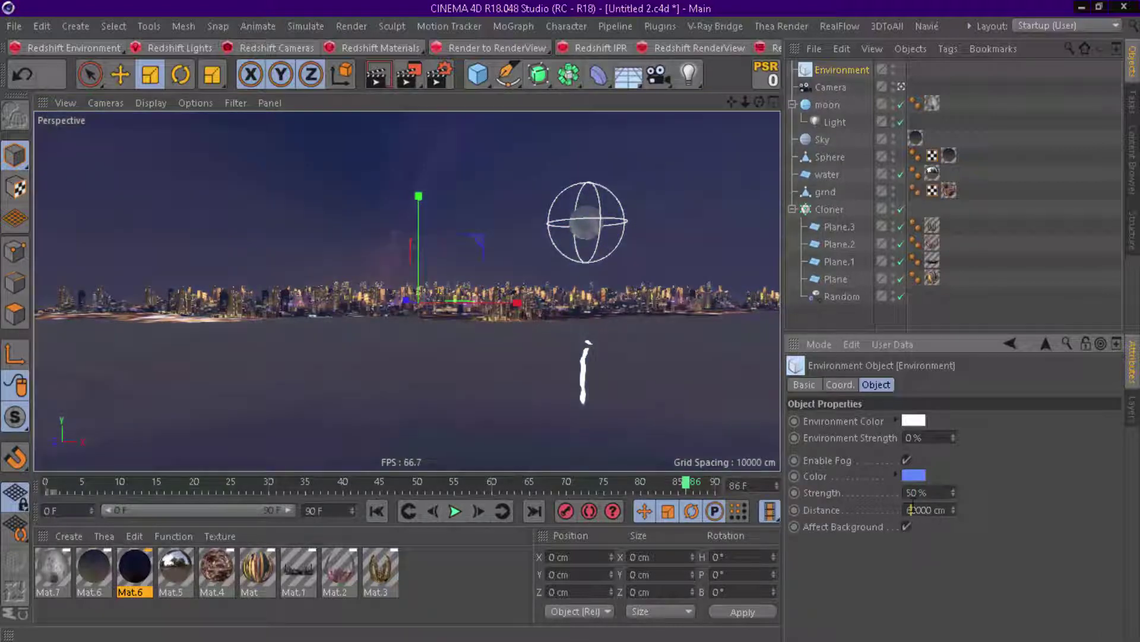
text(5)
key(BackSpace)
text(3)
key(BackSpace)
text(9)
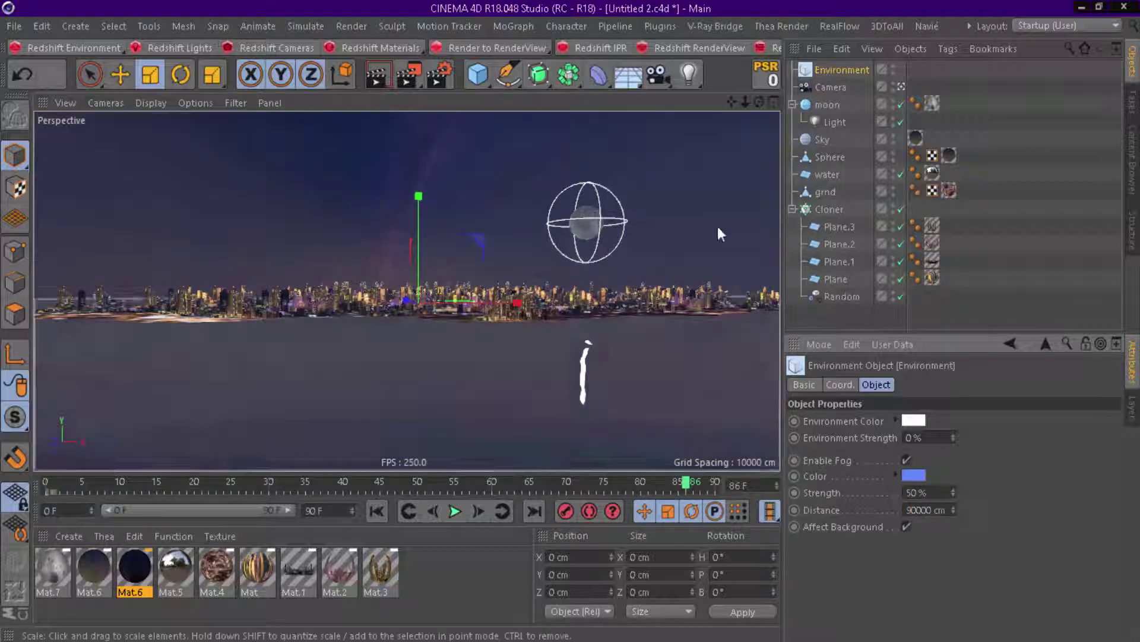
drag(761, 105, 732, 113)
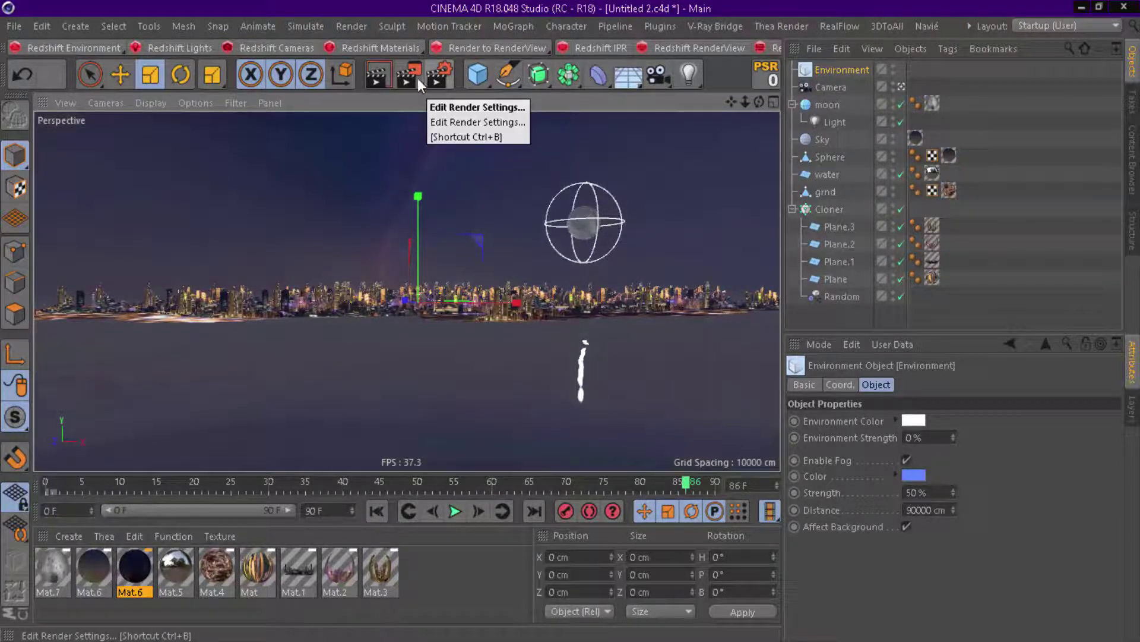
Set the fog Strength back to 100 %.
drag(414, 80, 458, 101)
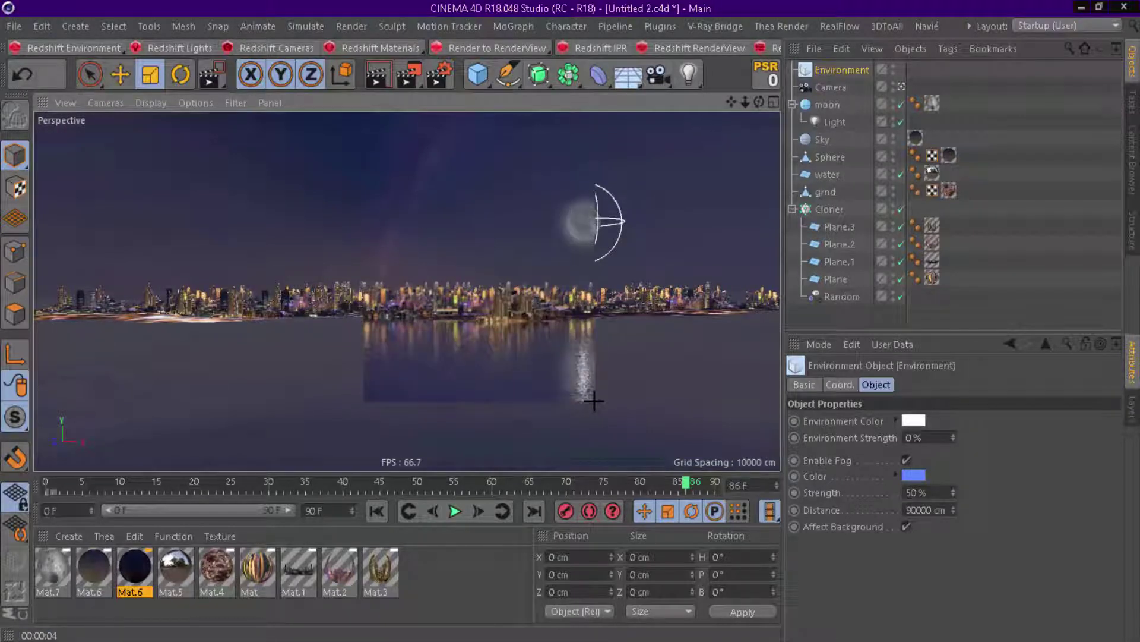
click(910, 509)
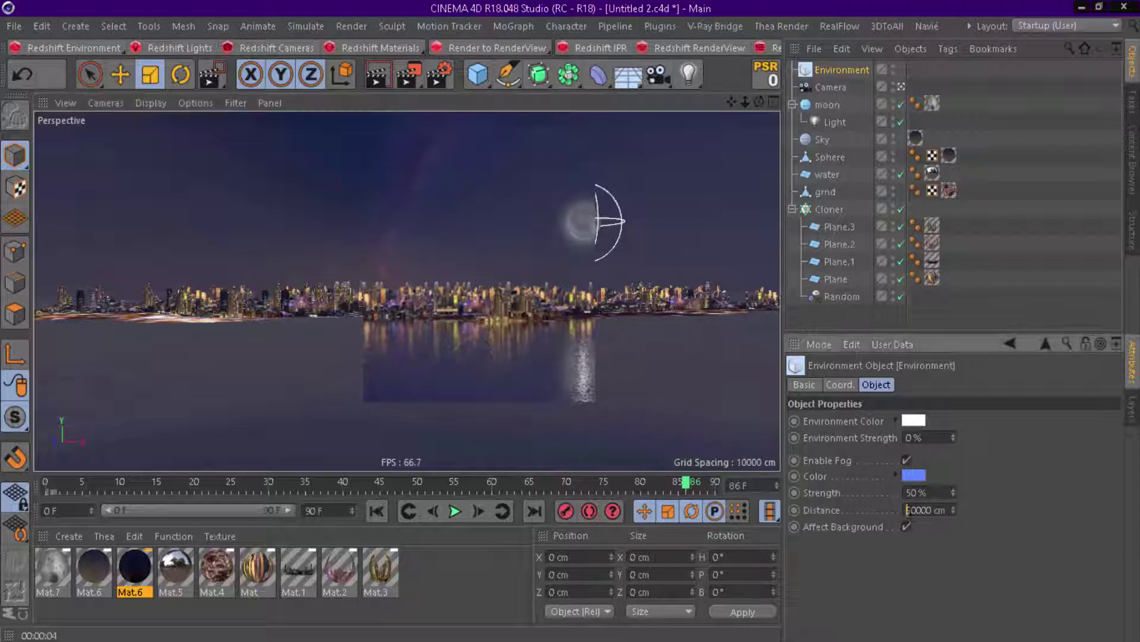
key(shift+Tab)
text(00)
key(Return)
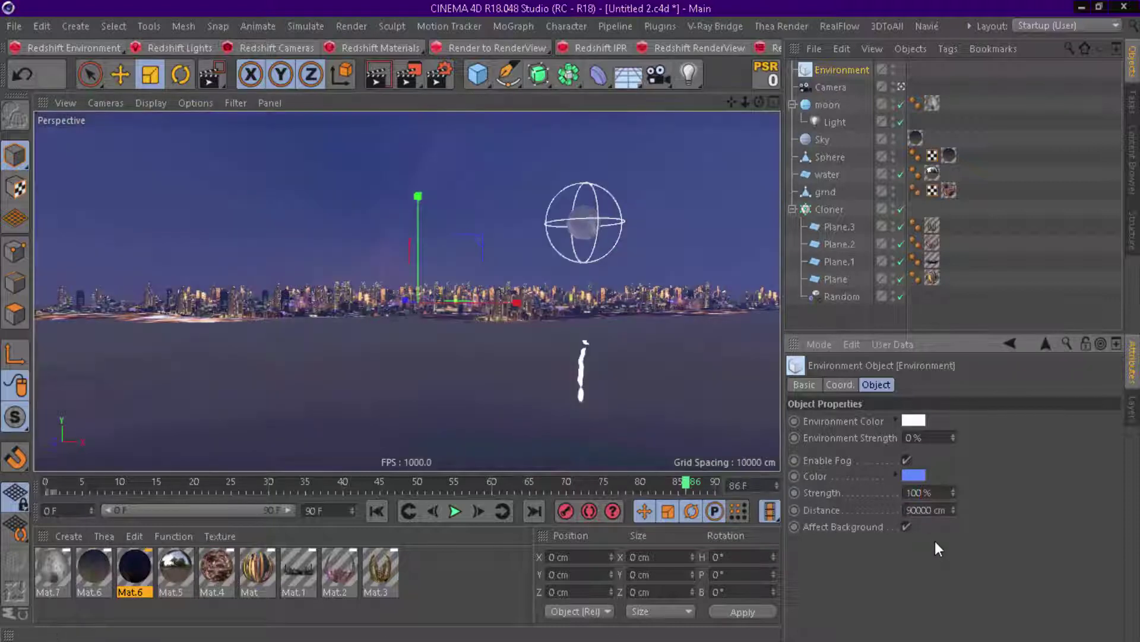
Test fog distance 10000 cm, restore 90000 cm, then region-render the city and moon.
drag(906, 510, 913, 511)
text(1)
key(Return)
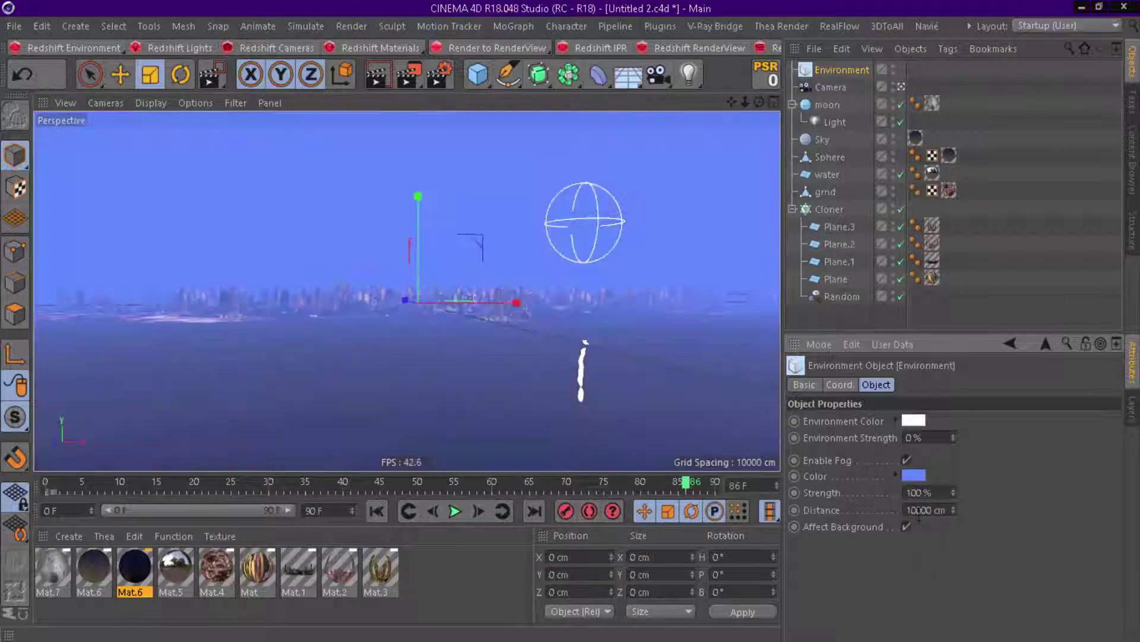
drag(905, 509, 911, 510)
text(9)
key(Return)
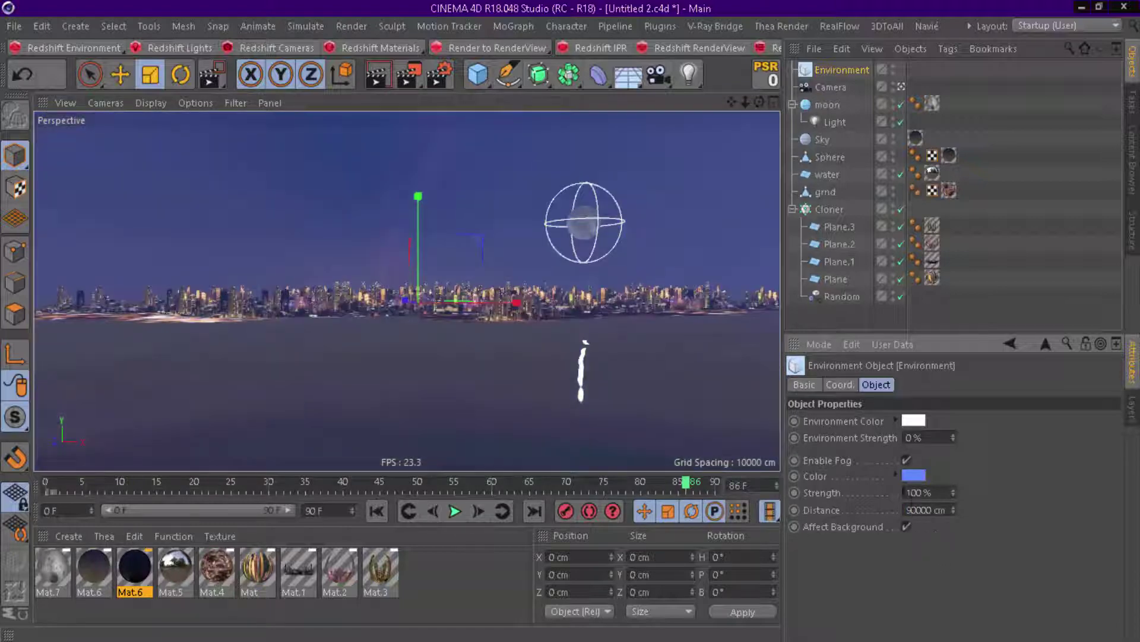
click(407, 75)
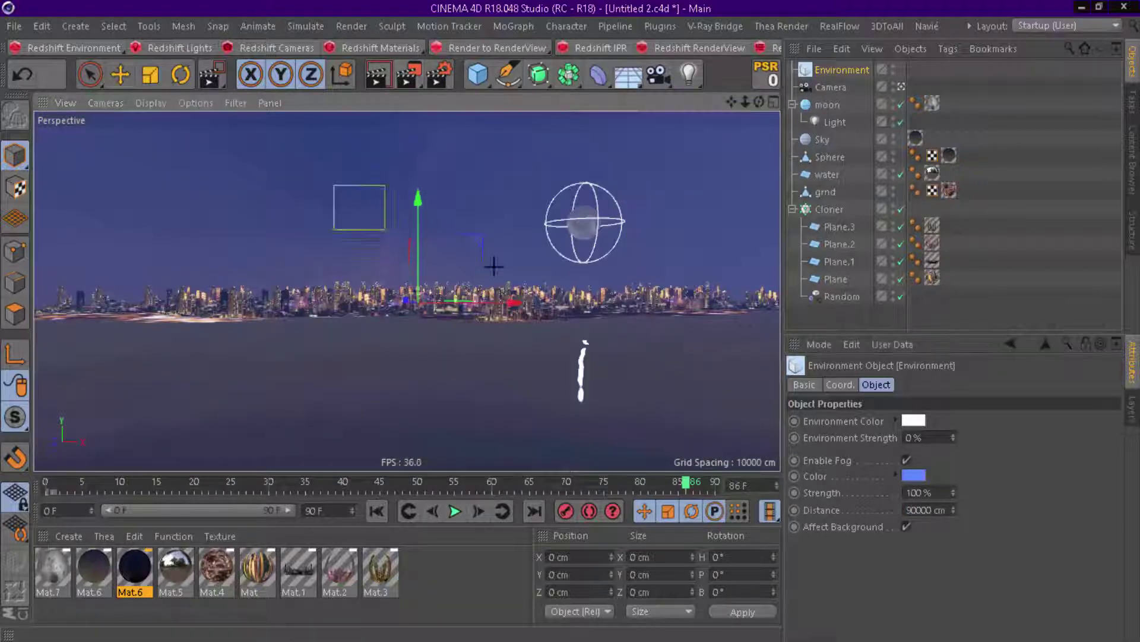
drag(331, 183, 671, 385)
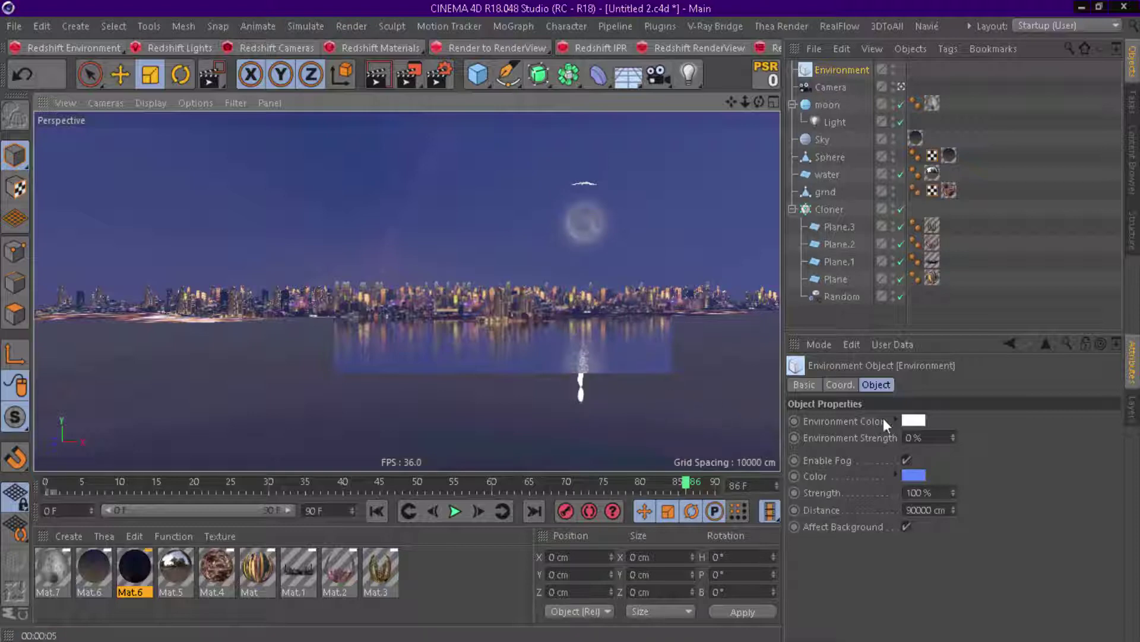
Darken the blue fog colour by lowering its brightness (V) to about 54 %.
click(914, 475)
drag(968, 509, 953, 511)
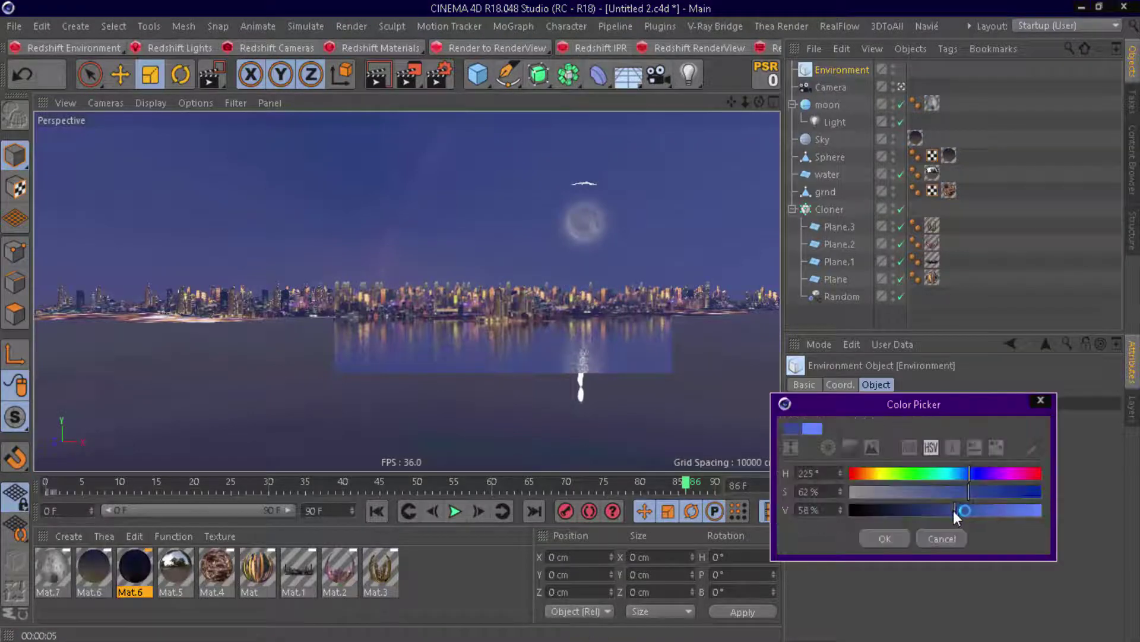
click(888, 541)
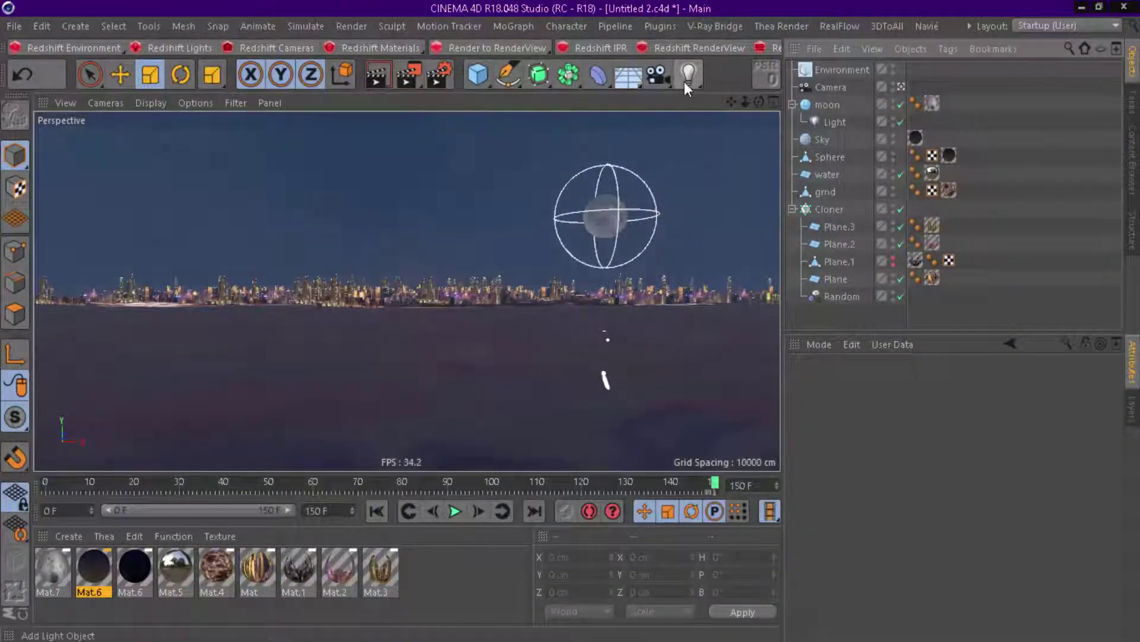
Add a light with Visible Light set to Visible and scale up its glow sphere.
click(686, 79)
scroll(1114, 520, down, 2)
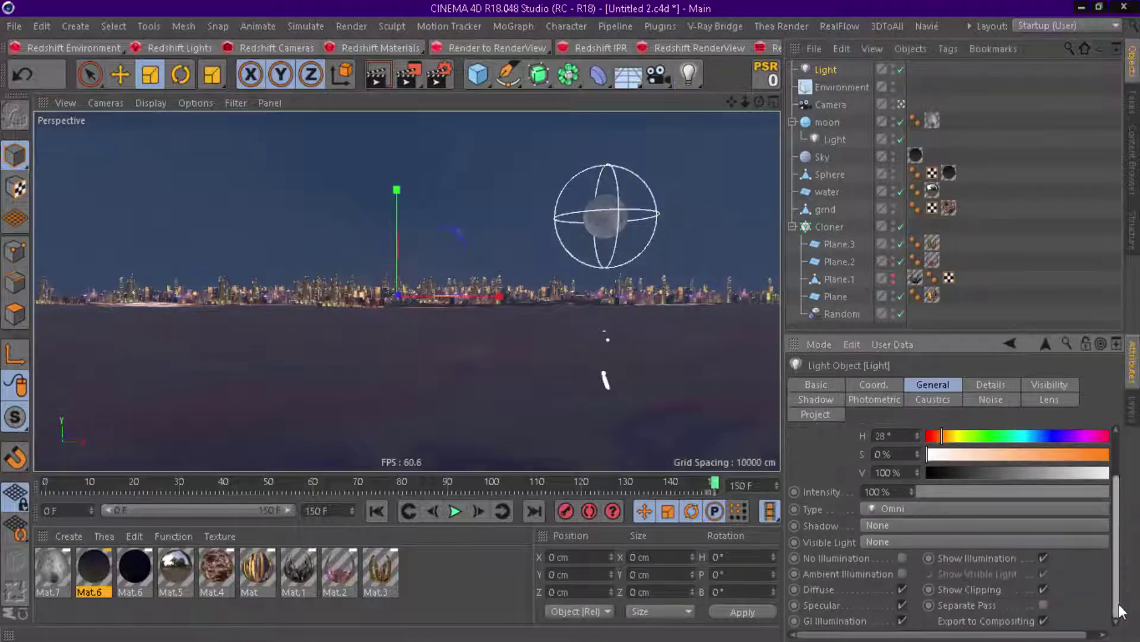
click(1020, 543)
click(949, 576)
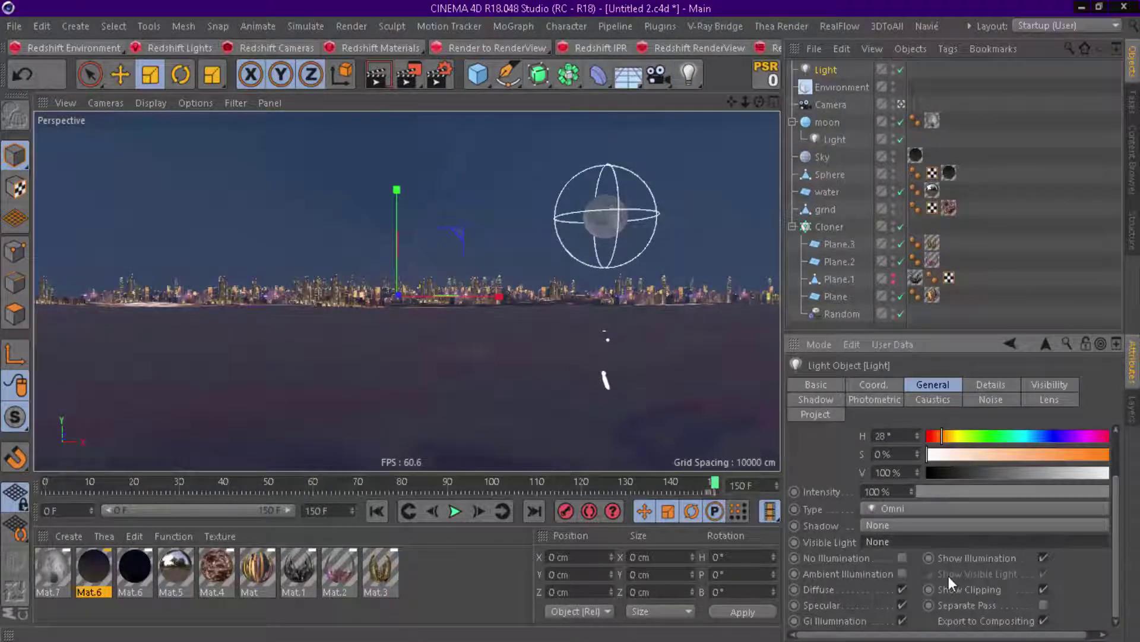
click(208, 74)
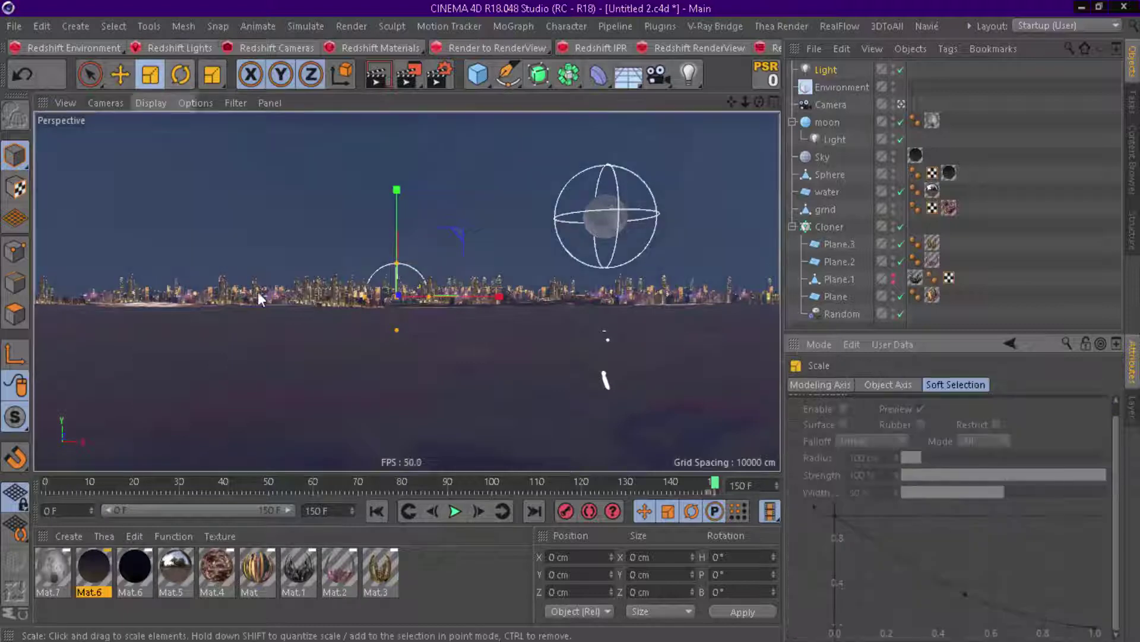
mouse_move(258, 292)
mouse_down()
mouse_move(219, 283)
mouse_move(491, 238)
mouse_move(771, 223)
mouse_move(654, 273)
mouse_move(704, 286)
mouse_up()
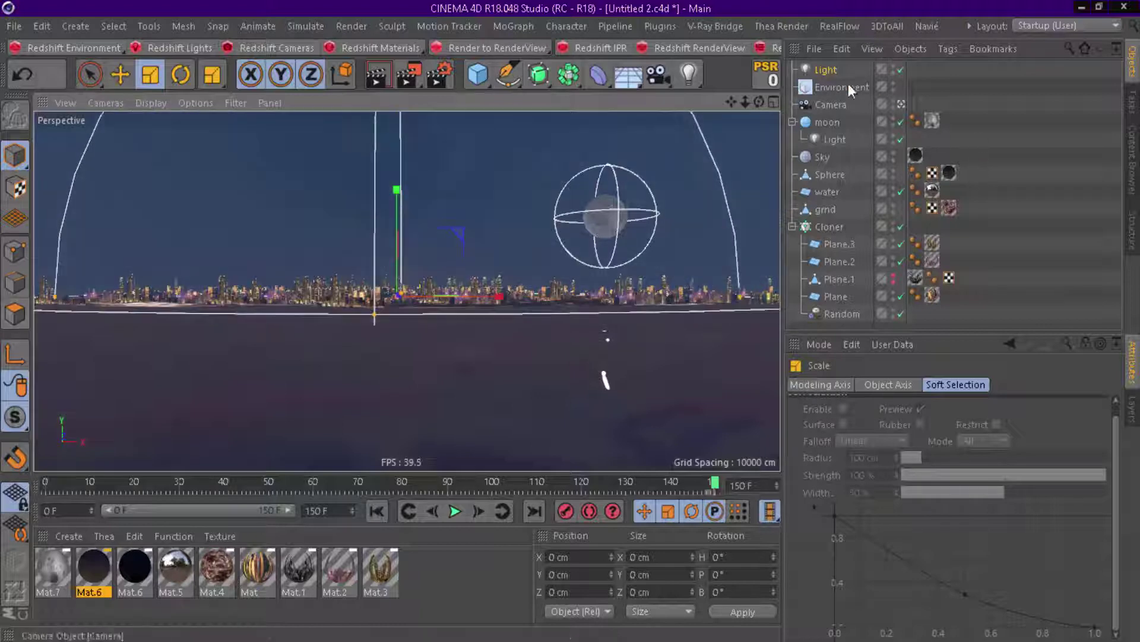
Tint the light warm orange (S 41 %), set intensity to 50 %, and render a preview.
click(823, 72)
click(1005, 502)
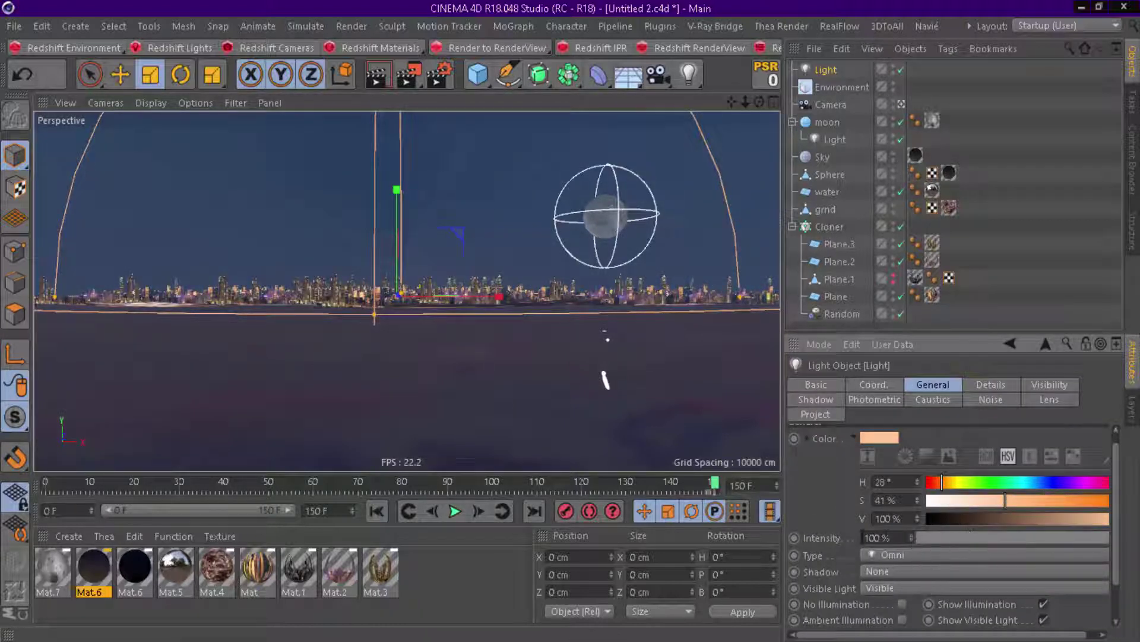
double_click(885, 538)
text(50)
key(Return)
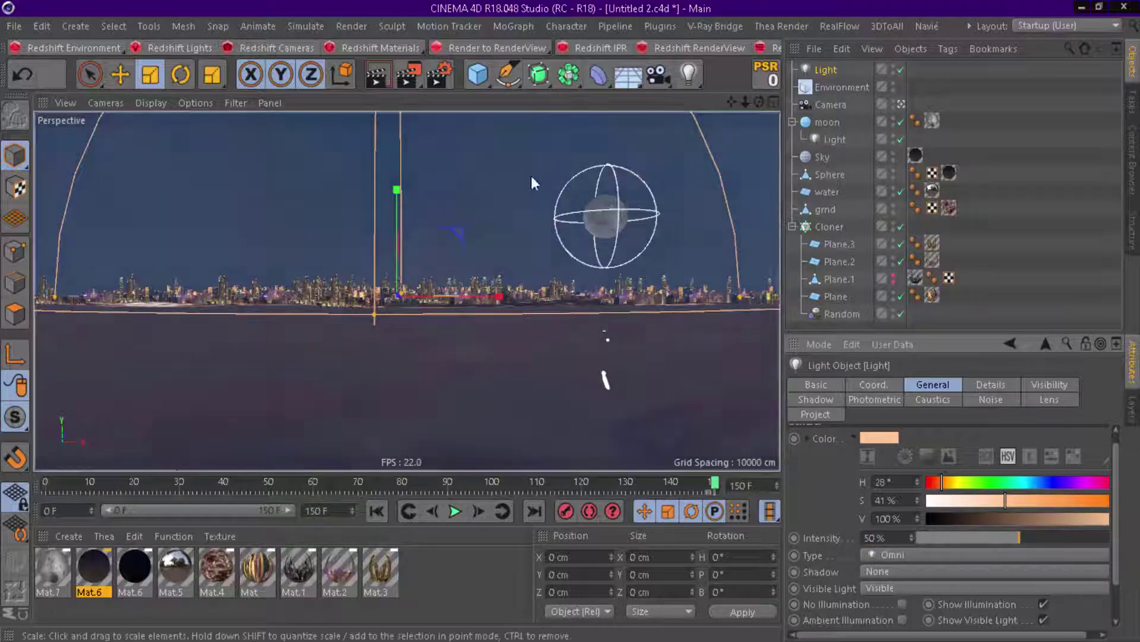
click(379, 71)
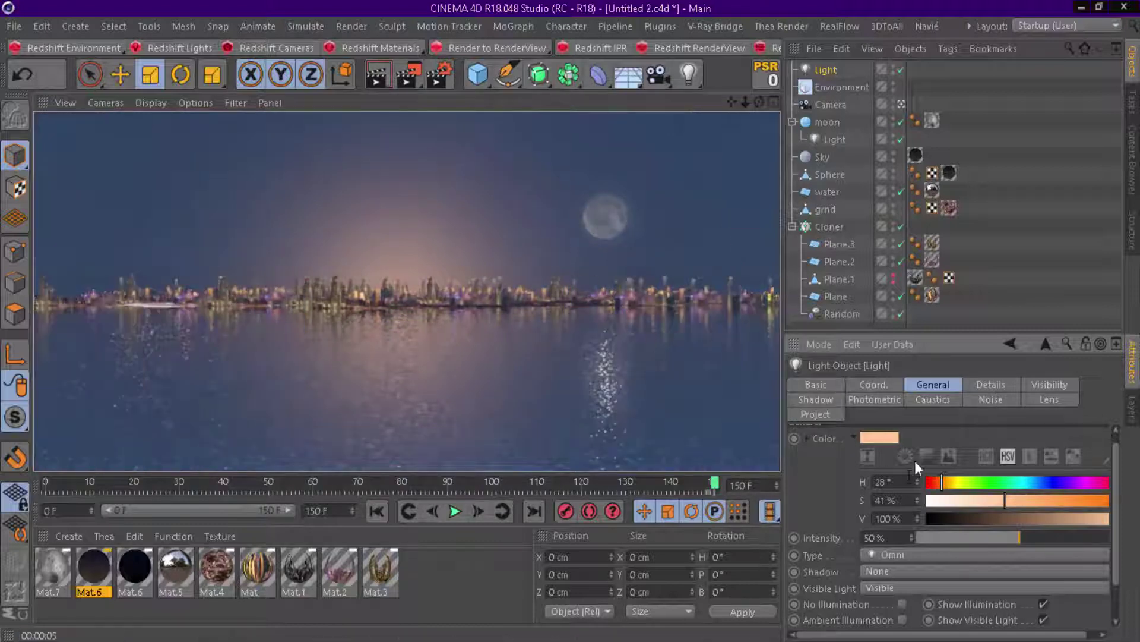
Lower the light intensity to 20 % and re-render the view.
click(873, 537)
text(20)
key(Return)
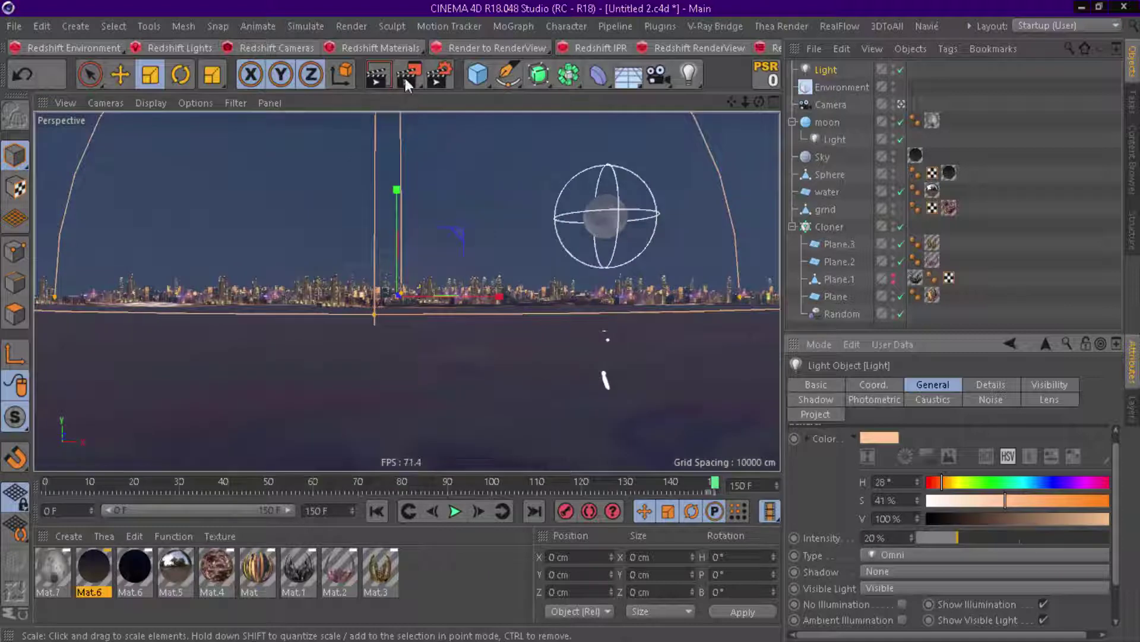
click(378, 74)
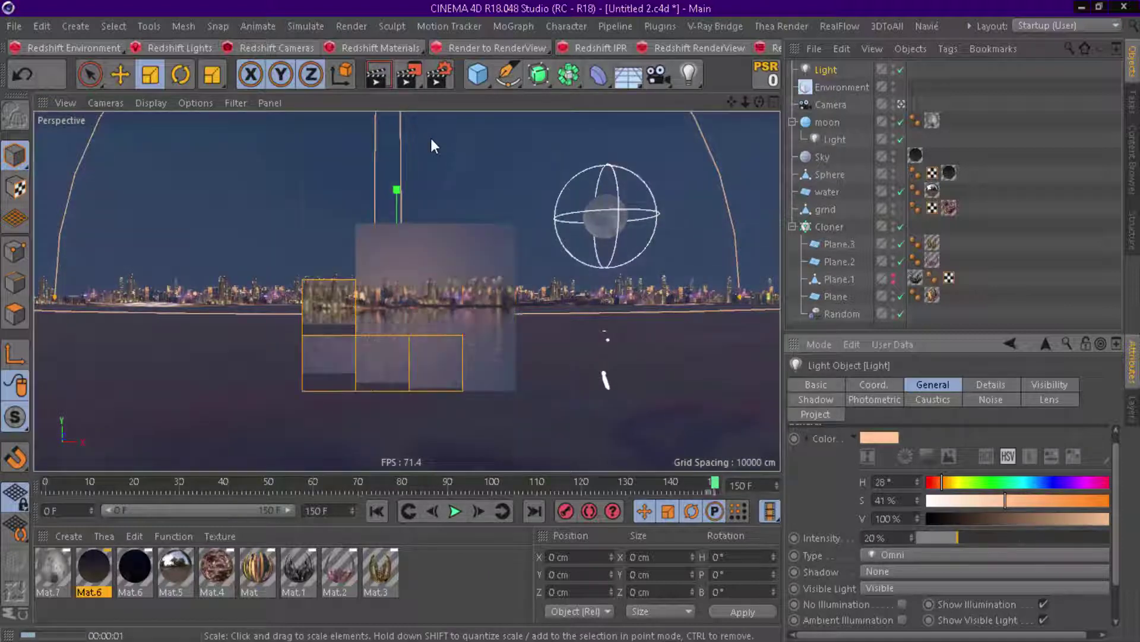